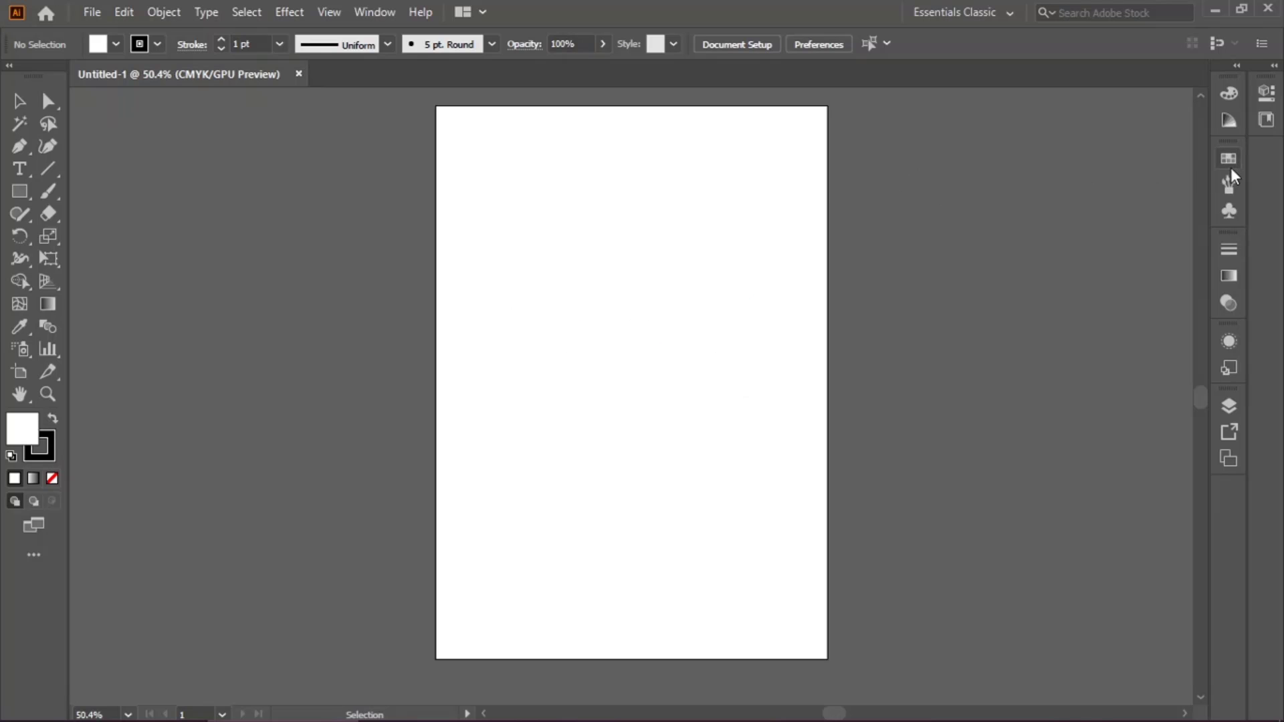
Step: Draw a square about 16 mm wide near the page's upper-left corner and remove its stroke
left_click(16, 195)
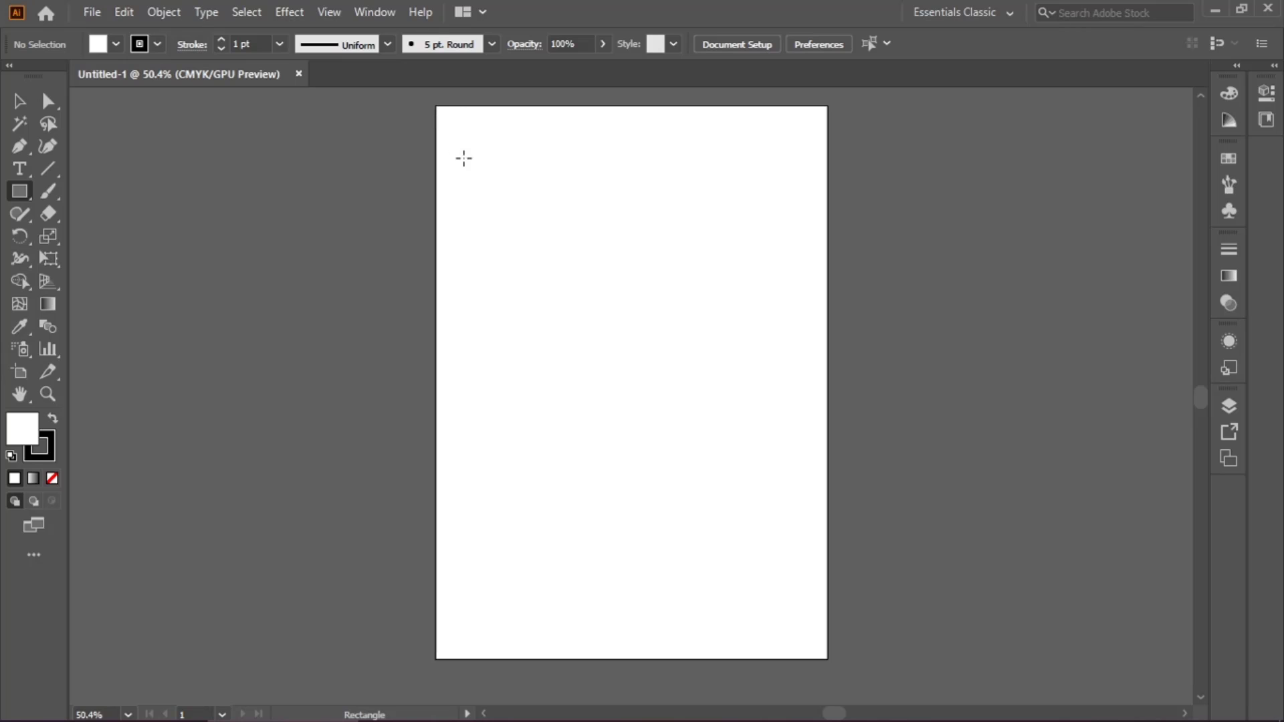
left_click_drag(463, 158, 496, 189)
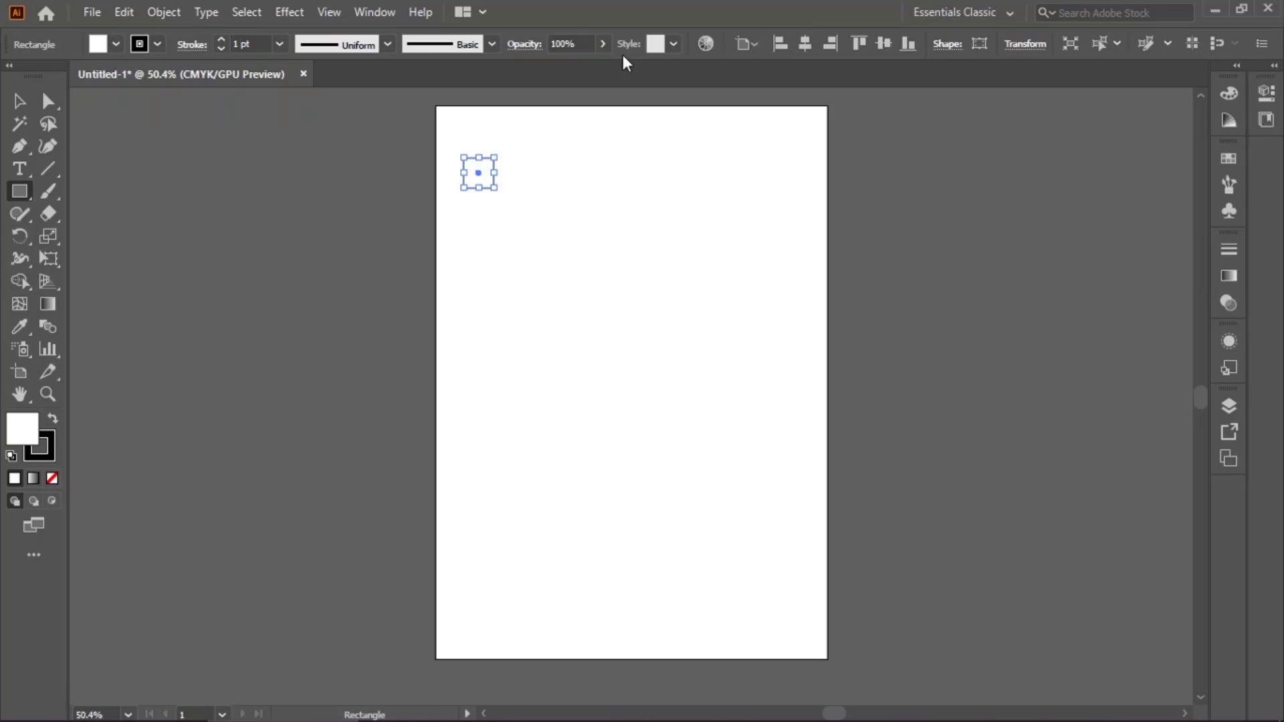
left_click(158, 45)
left_click(12, 76)
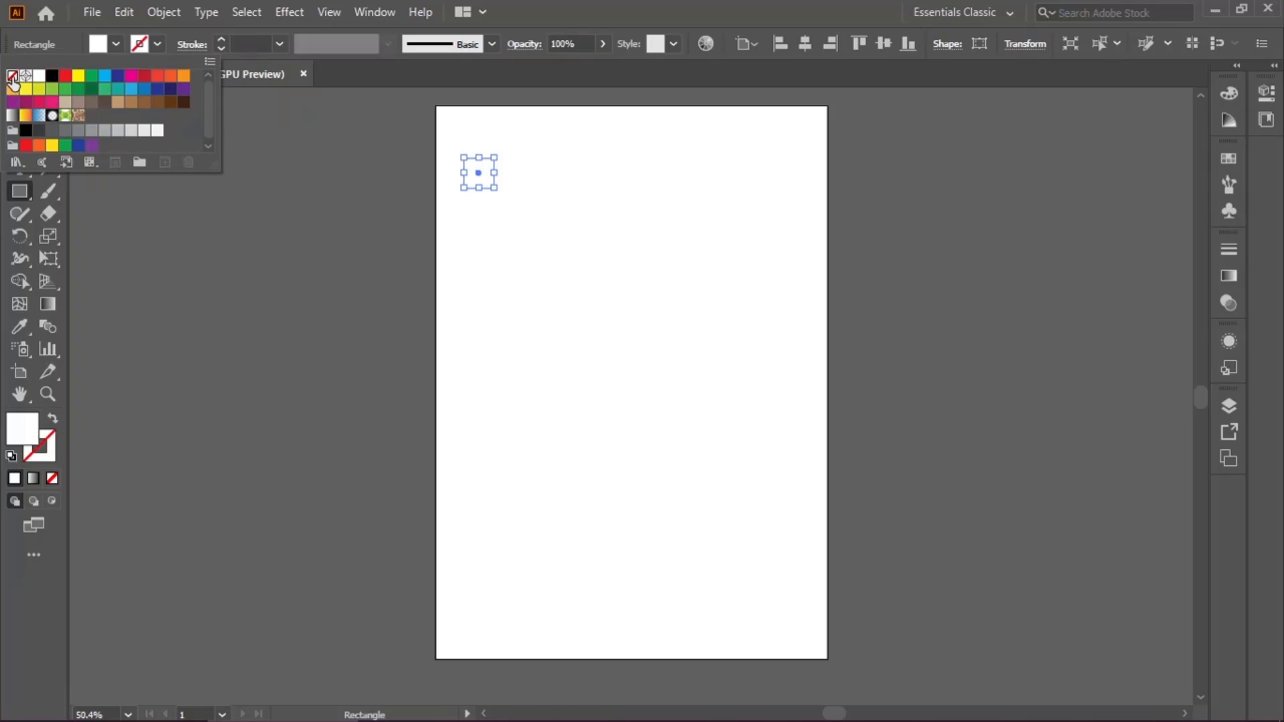
left_click(540, 8)
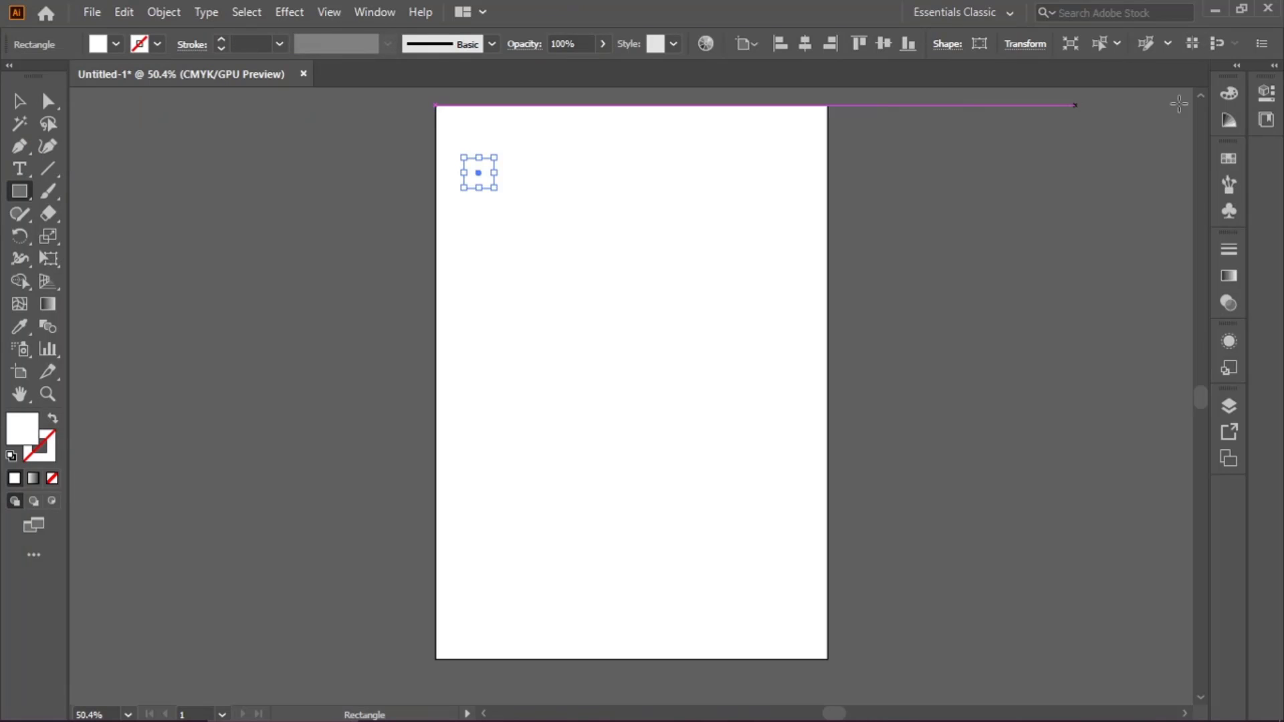
Step: Fill the square with cyan and align it to the artboard's left and top edges
left_click(1228, 158)
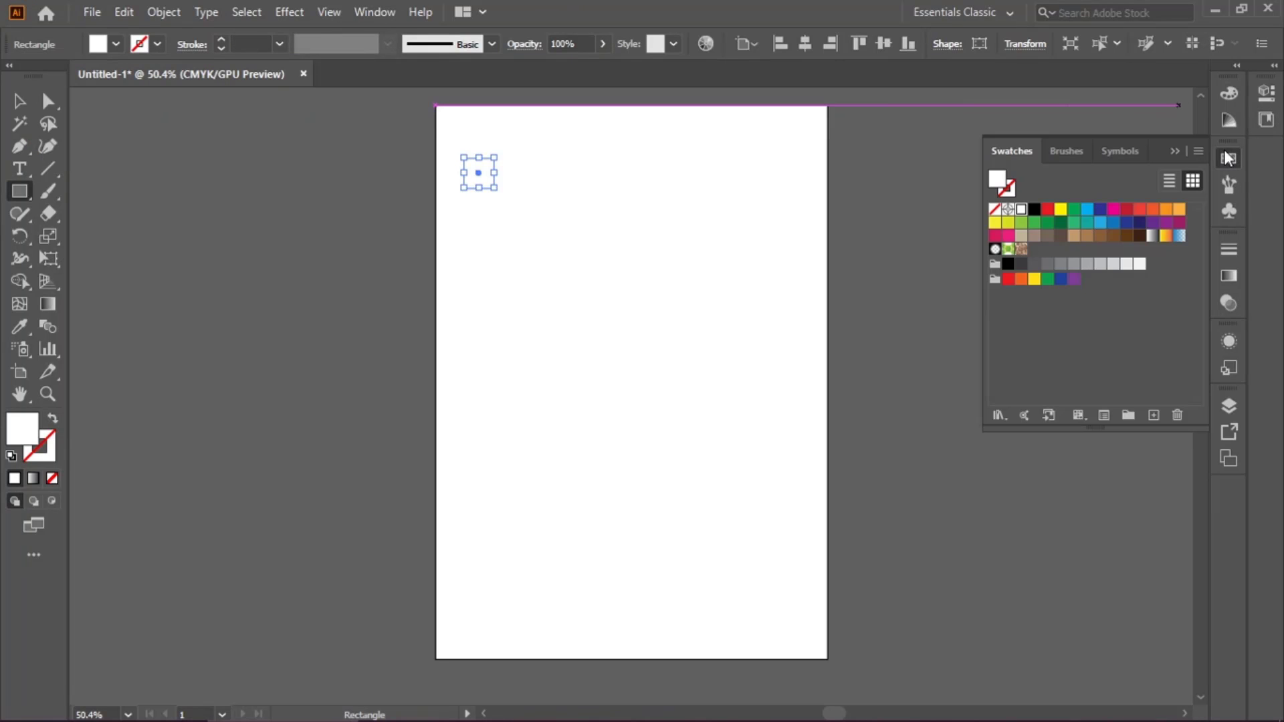
left_click(1089, 209)
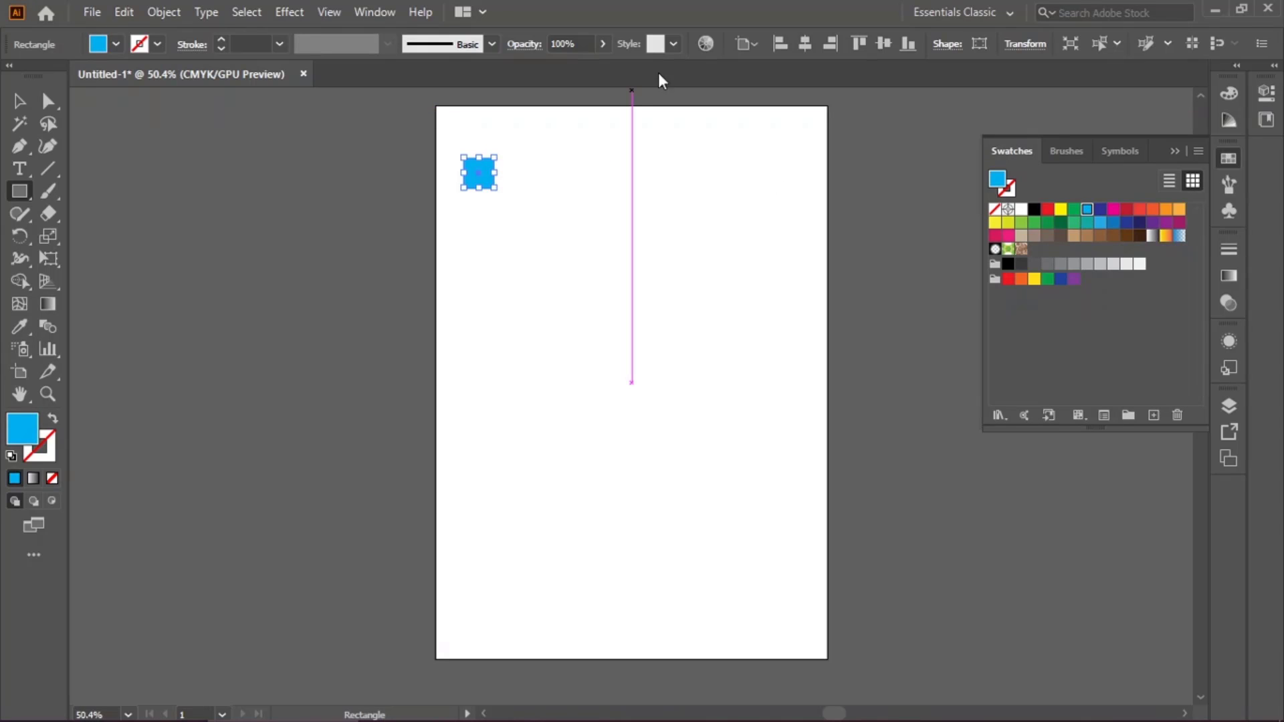
left_click(780, 45)
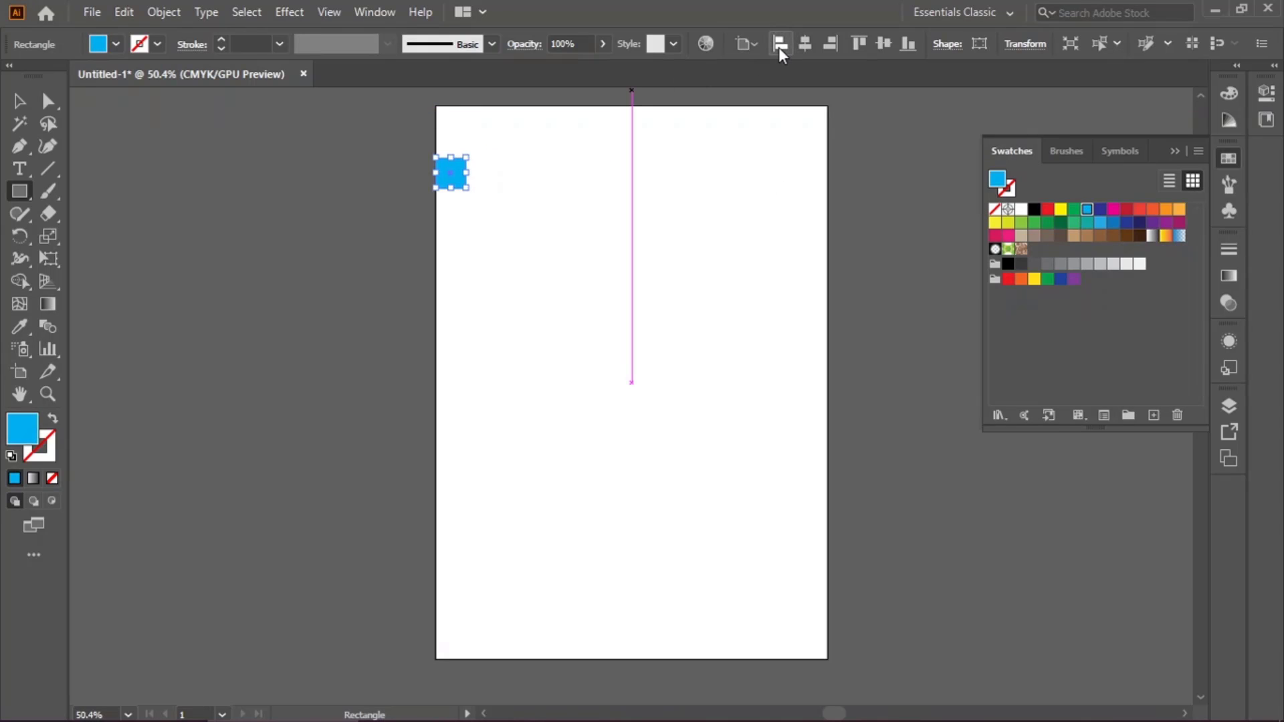
left_click(862, 45)
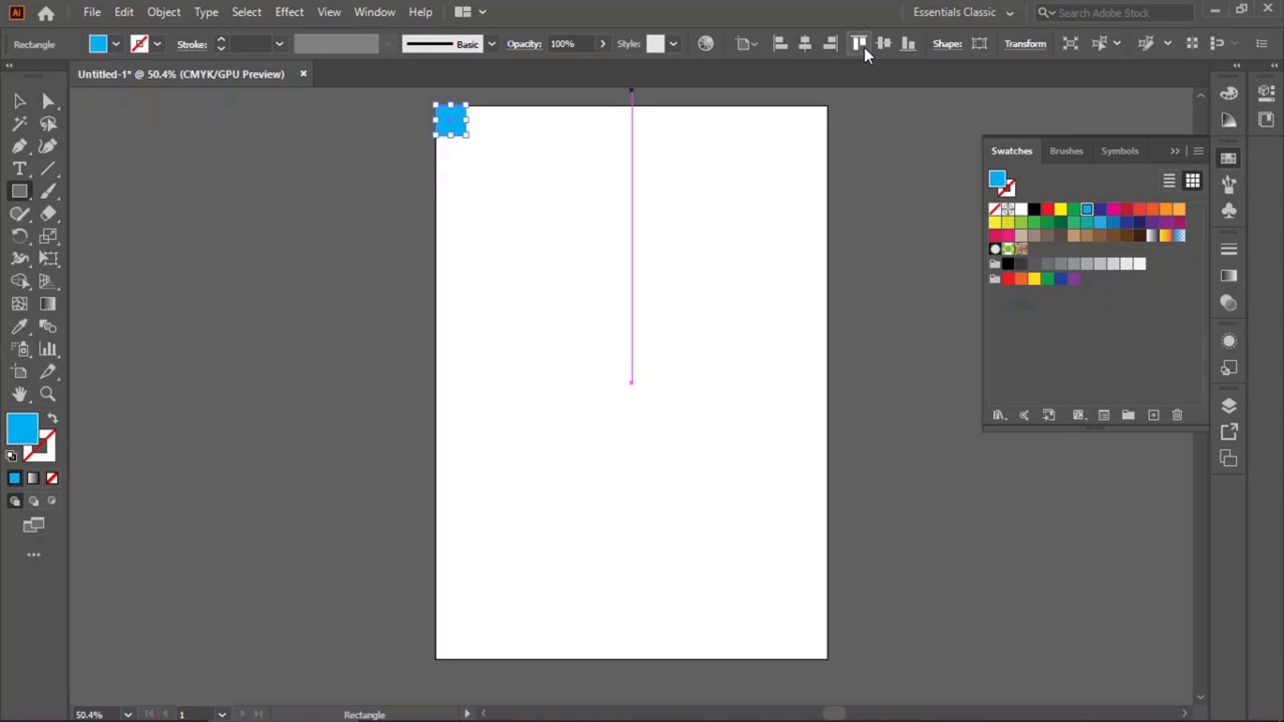
left_click(19, 100)
left_click(542, 254)
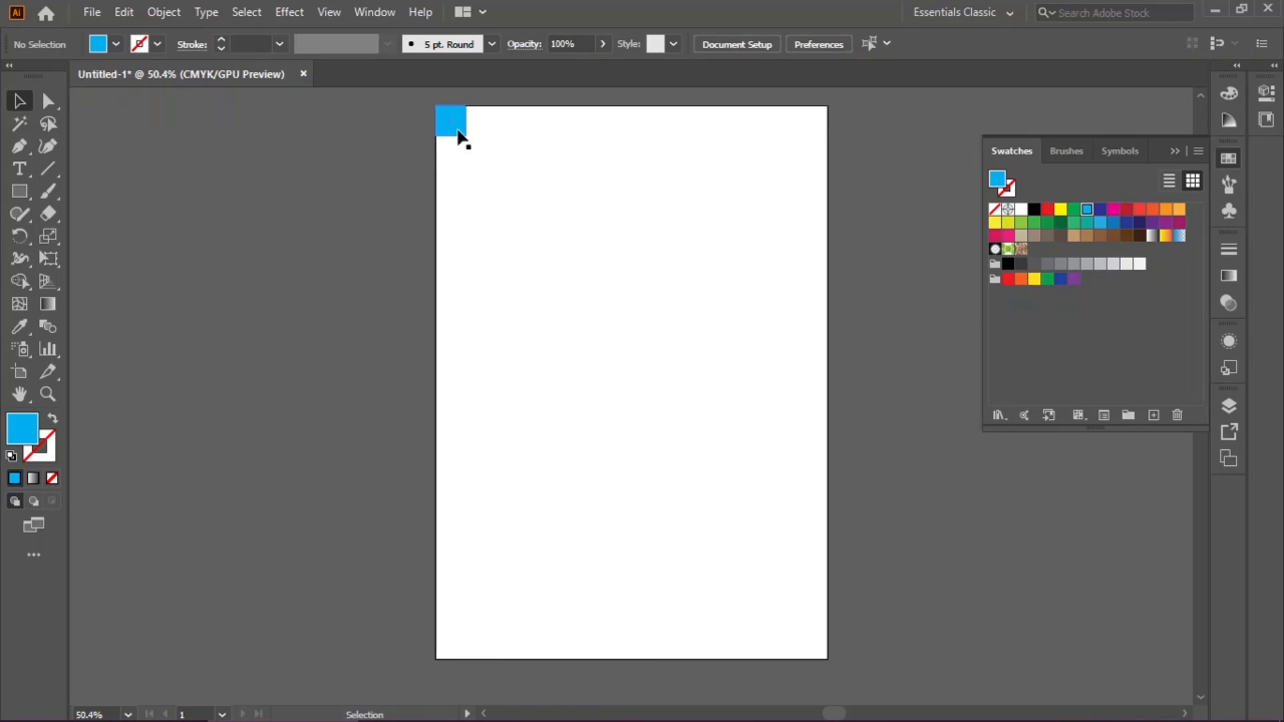
Step: Copy and paste the cyan square, and align the copy to the artboard's top edge
left_click(458, 136)
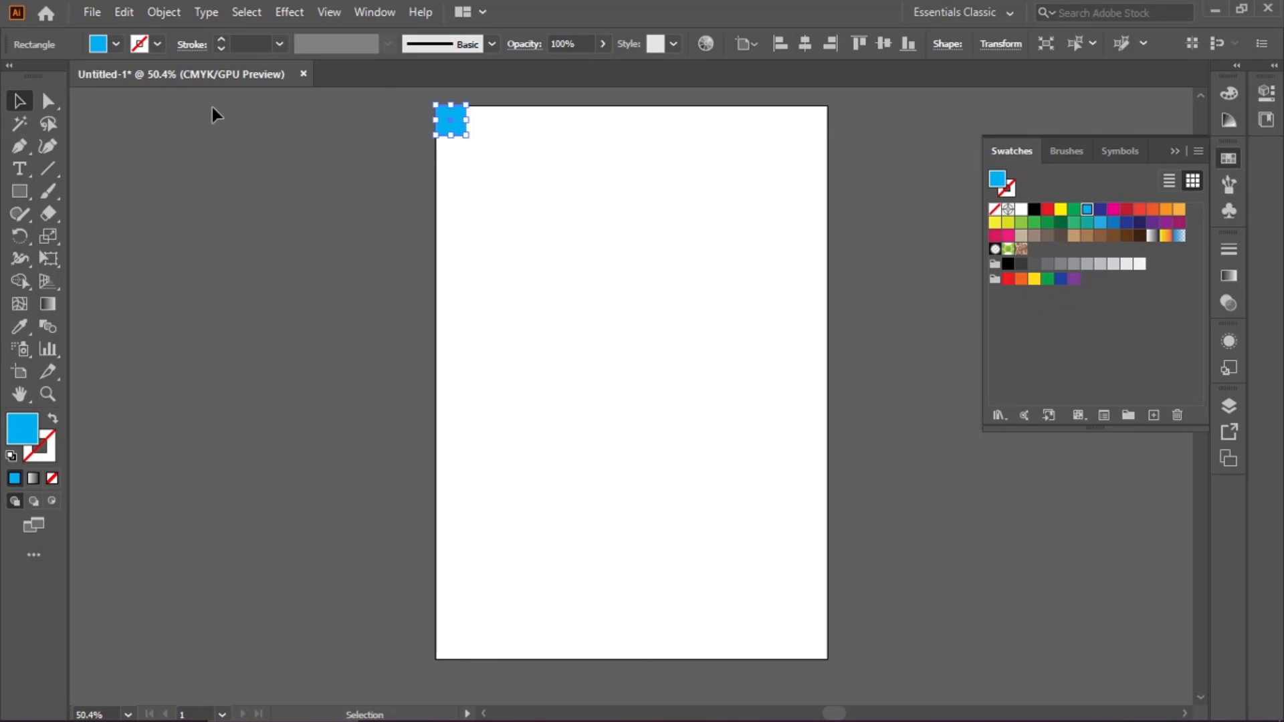
left_click(124, 13)
left_click(150, 101)
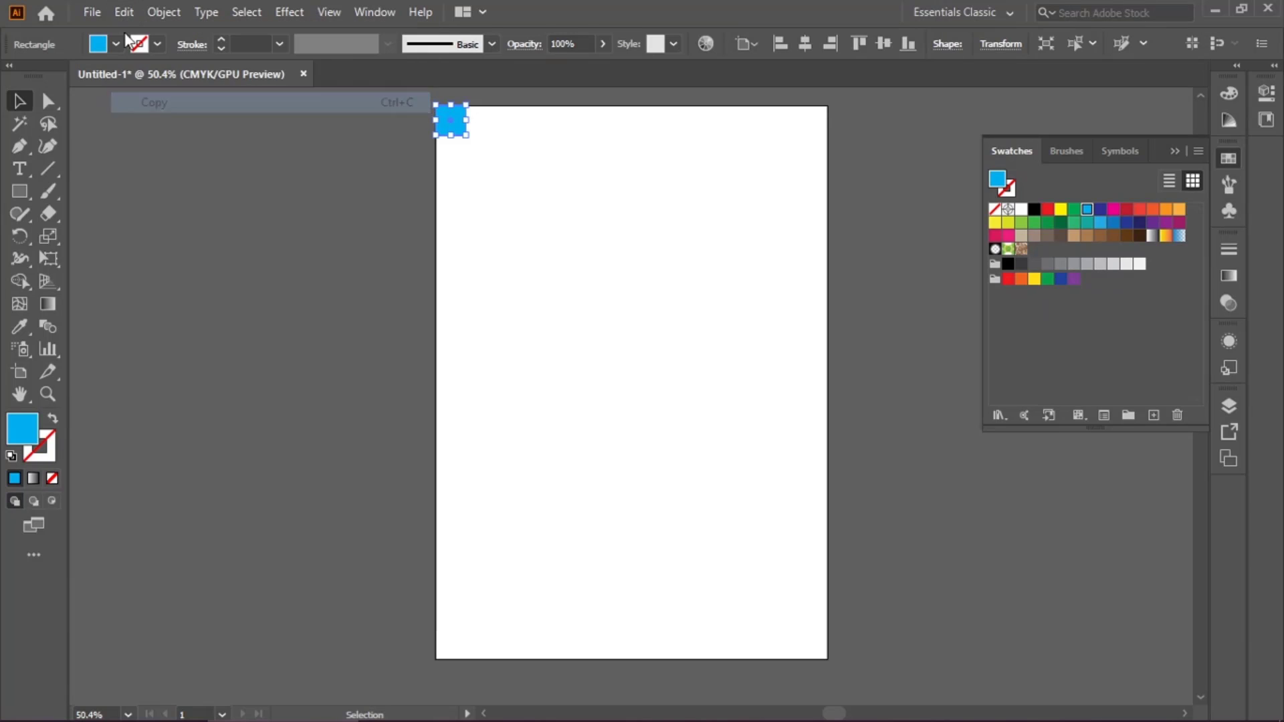
left_click(123, 14)
left_click(154, 123)
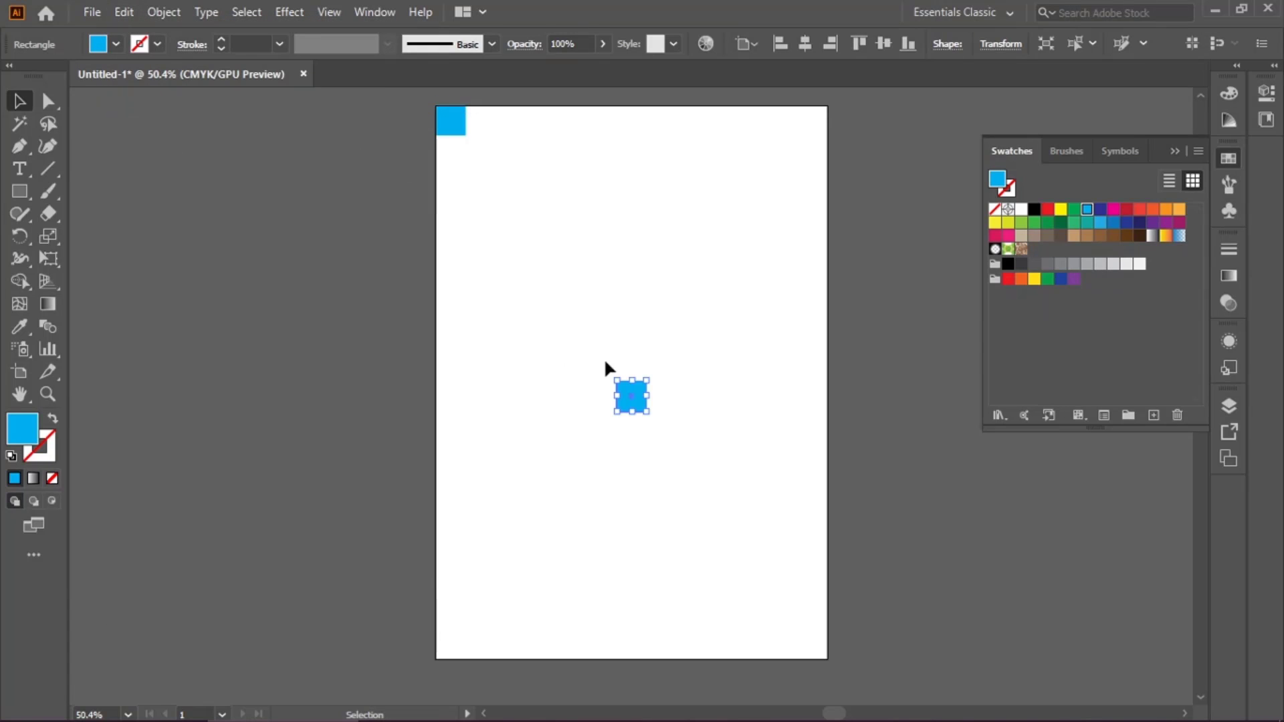
left_click(863, 43)
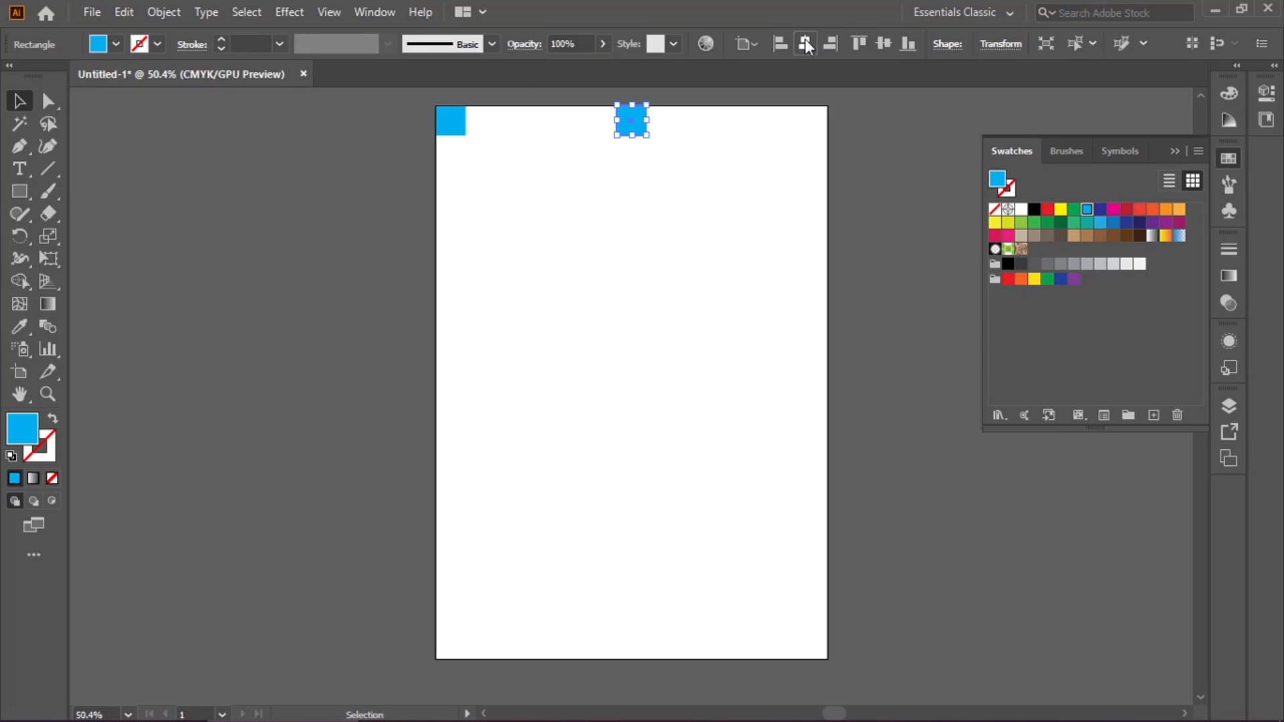
Step: Fill the copied square with teal and align it to the artboard's right edge
left_click(1101, 224)
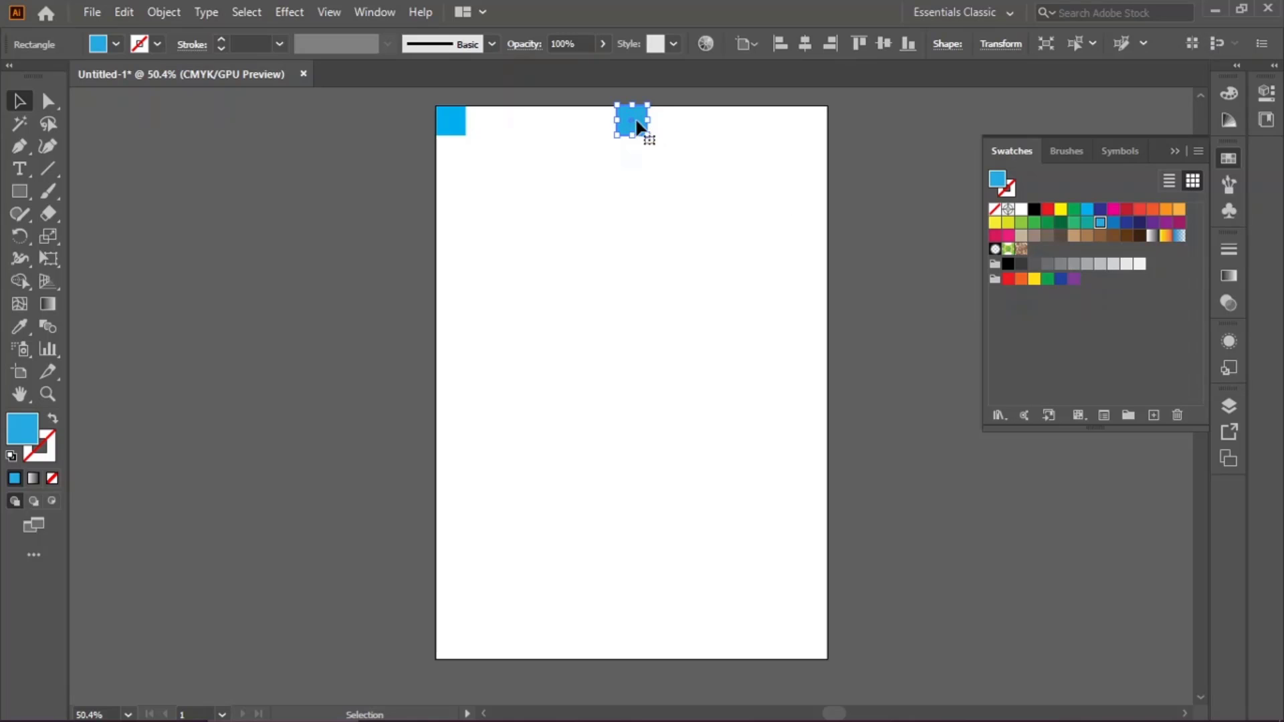
left_click(1086, 224)
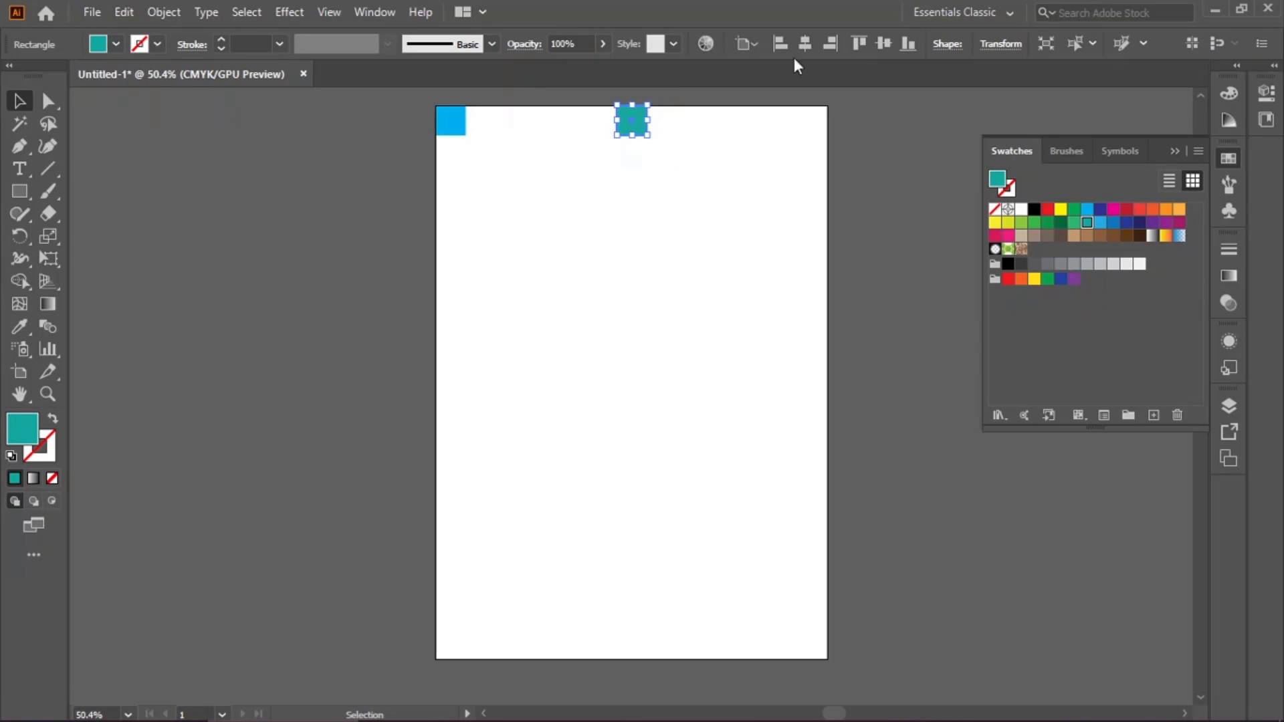
left_click(835, 47)
left_click(664, 305)
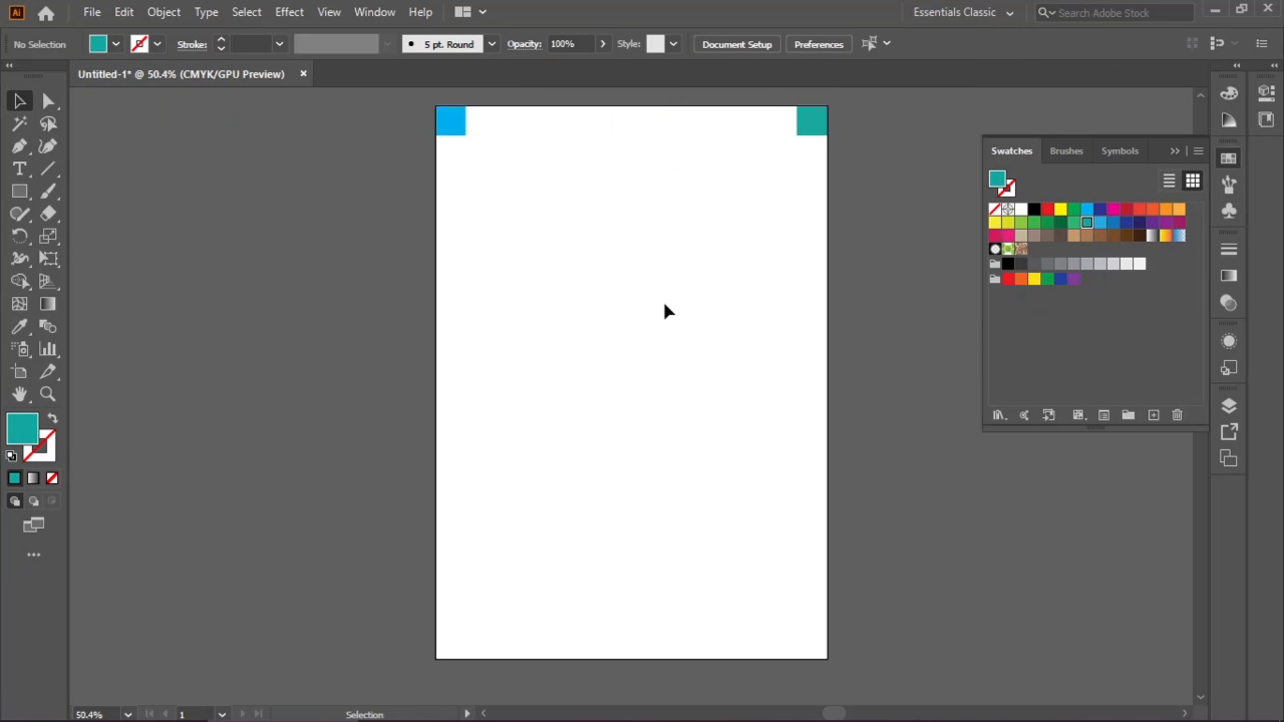
Step: Blend the cyan square into the teal square with the Blend tool
left_click(48, 330)
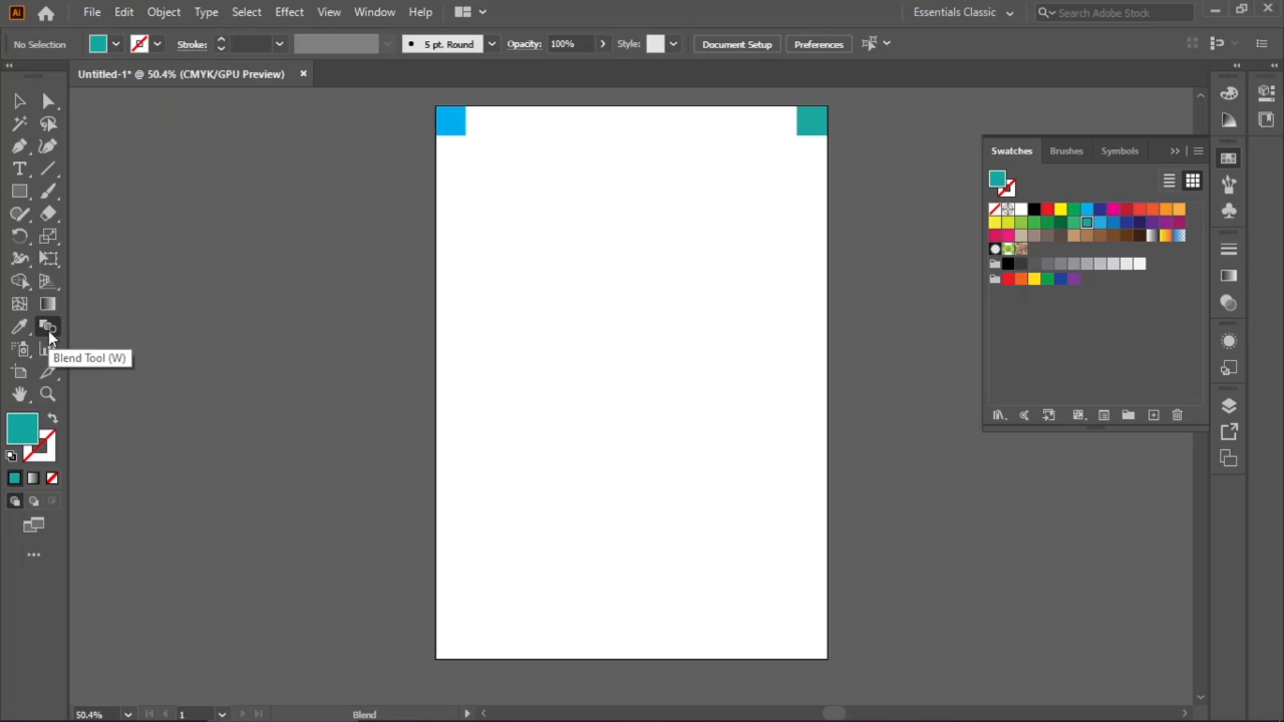
left_click(450, 127)
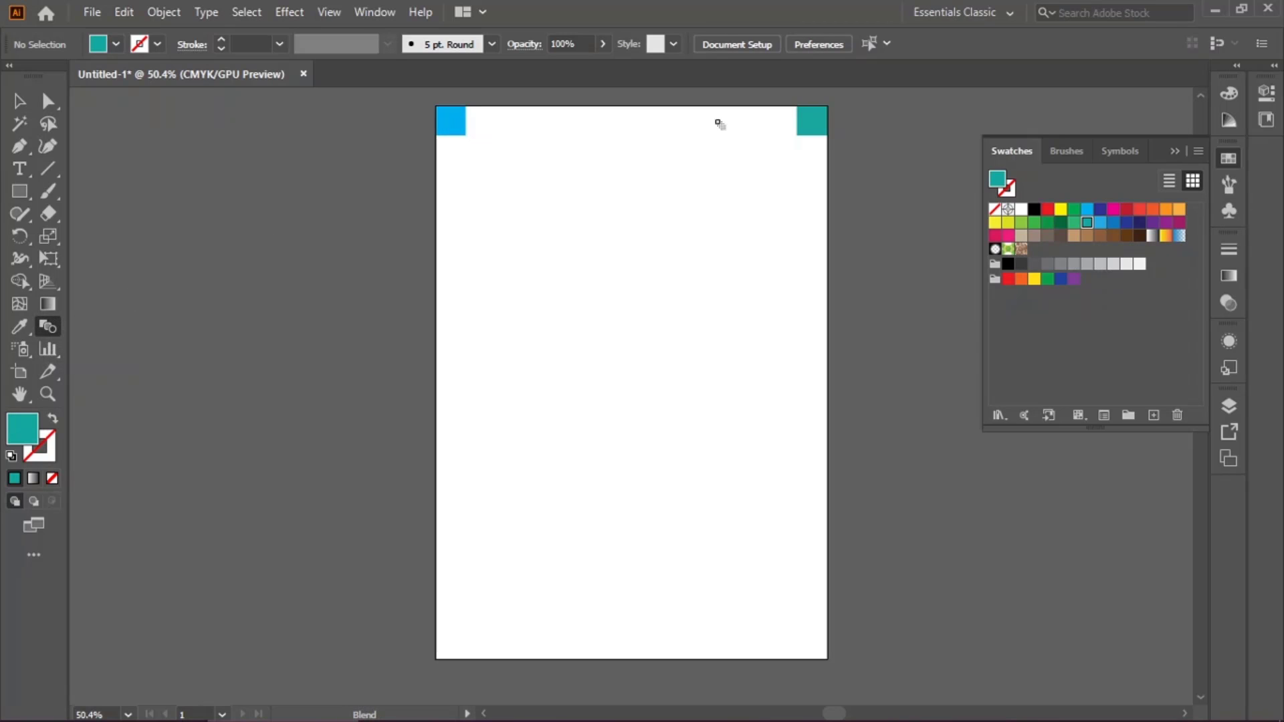
left_click(812, 125)
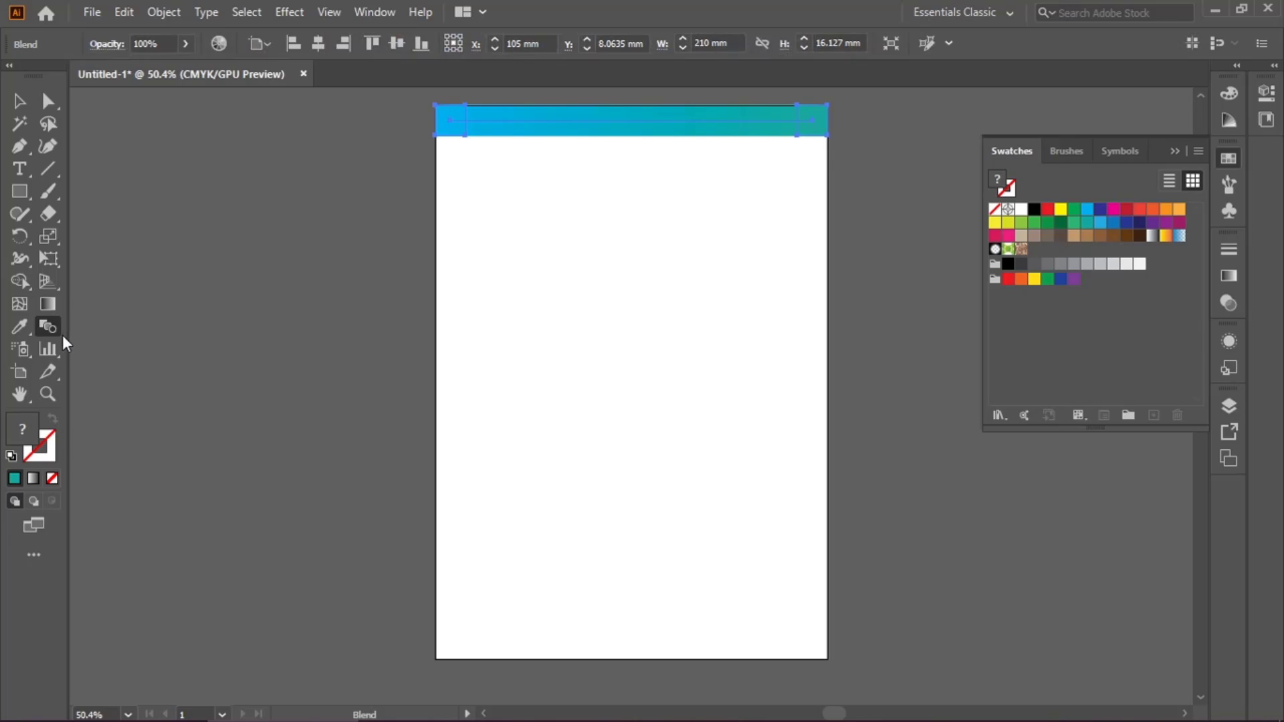
Step: Set the blend's spacing to Specified Steps with 5 steps, using the preview, and deselect it
double_click(46, 327)
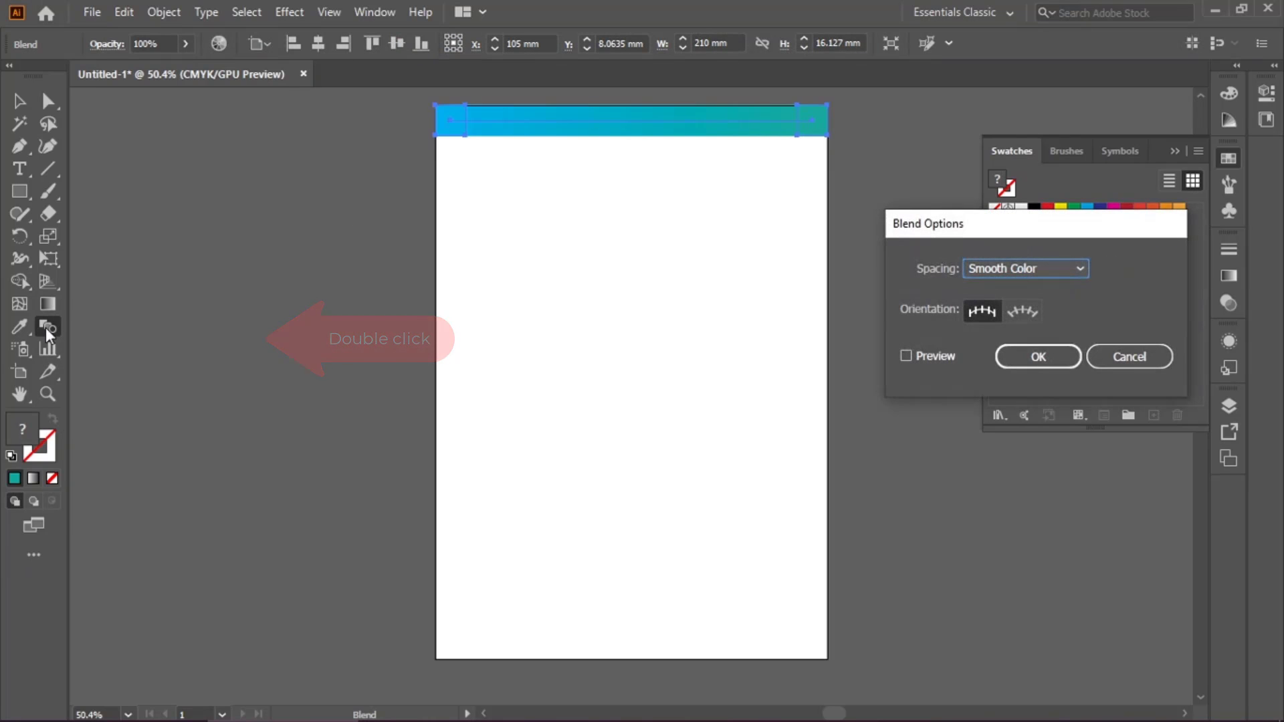
left_click_drag(1010, 234, 238, 258)
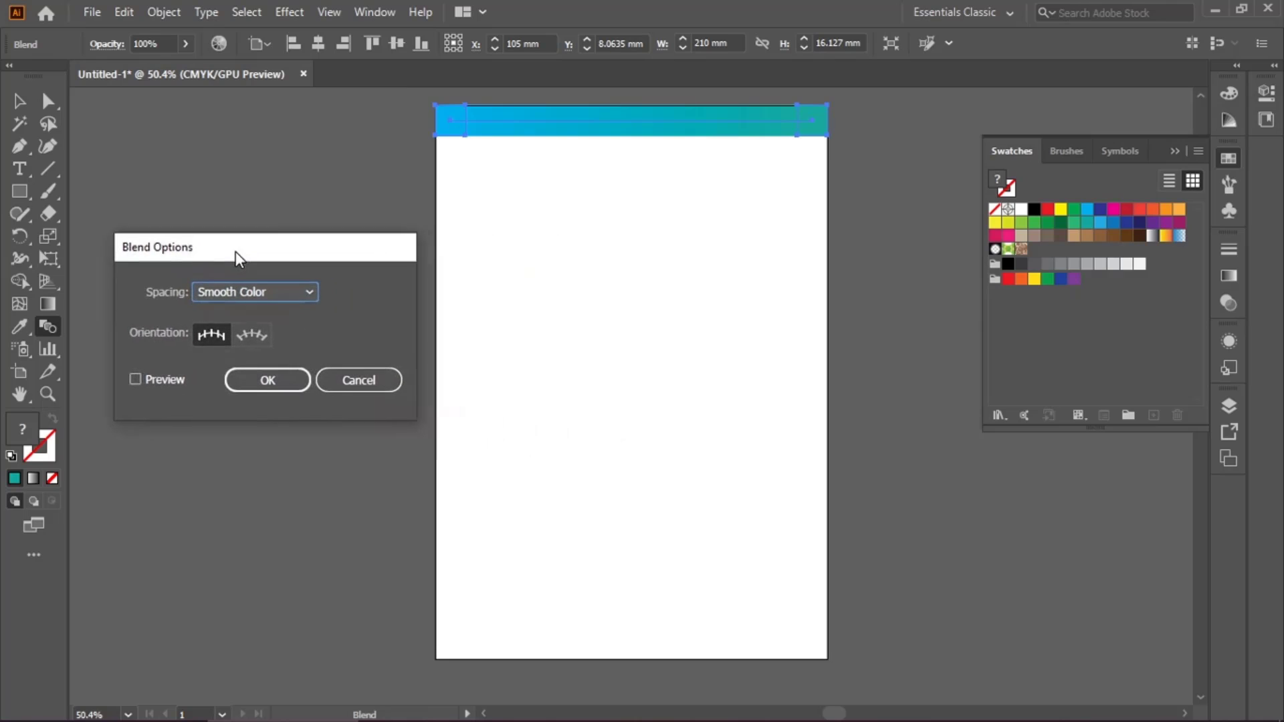
left_click(301, 299)
left_click(295, 335)
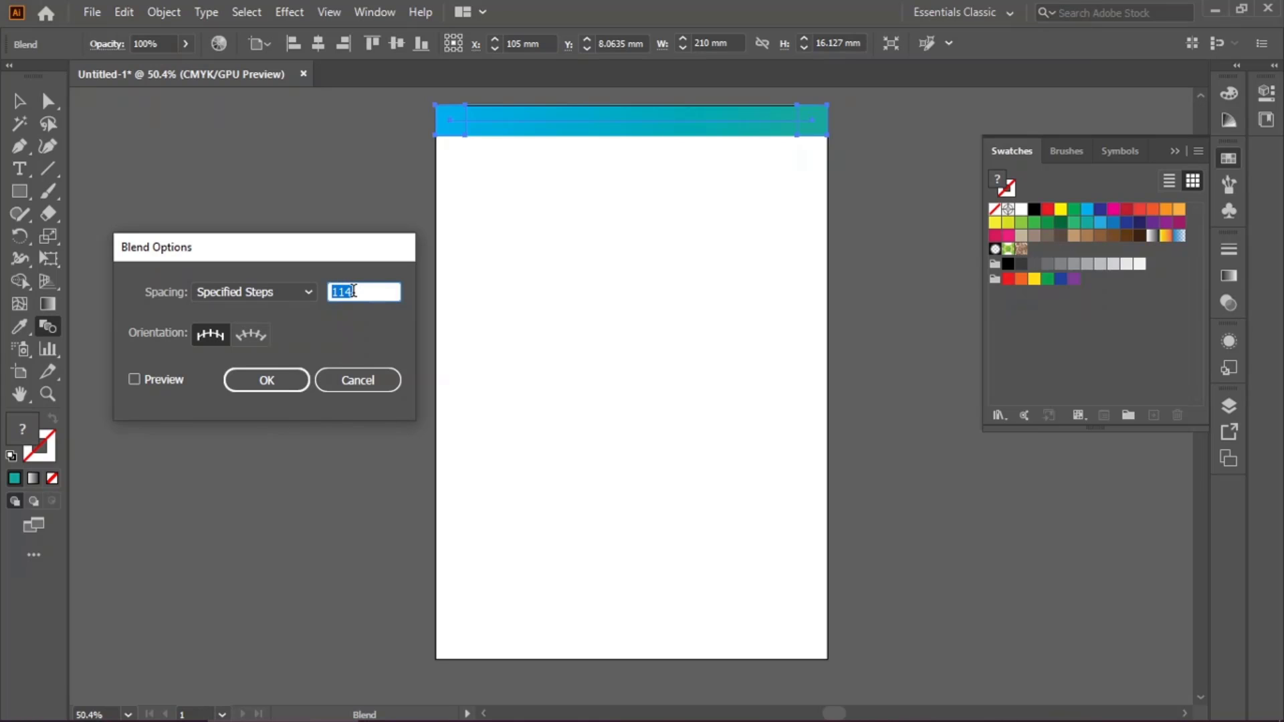
scroll(354, 290, "down", 20)
left_click(152, 378)
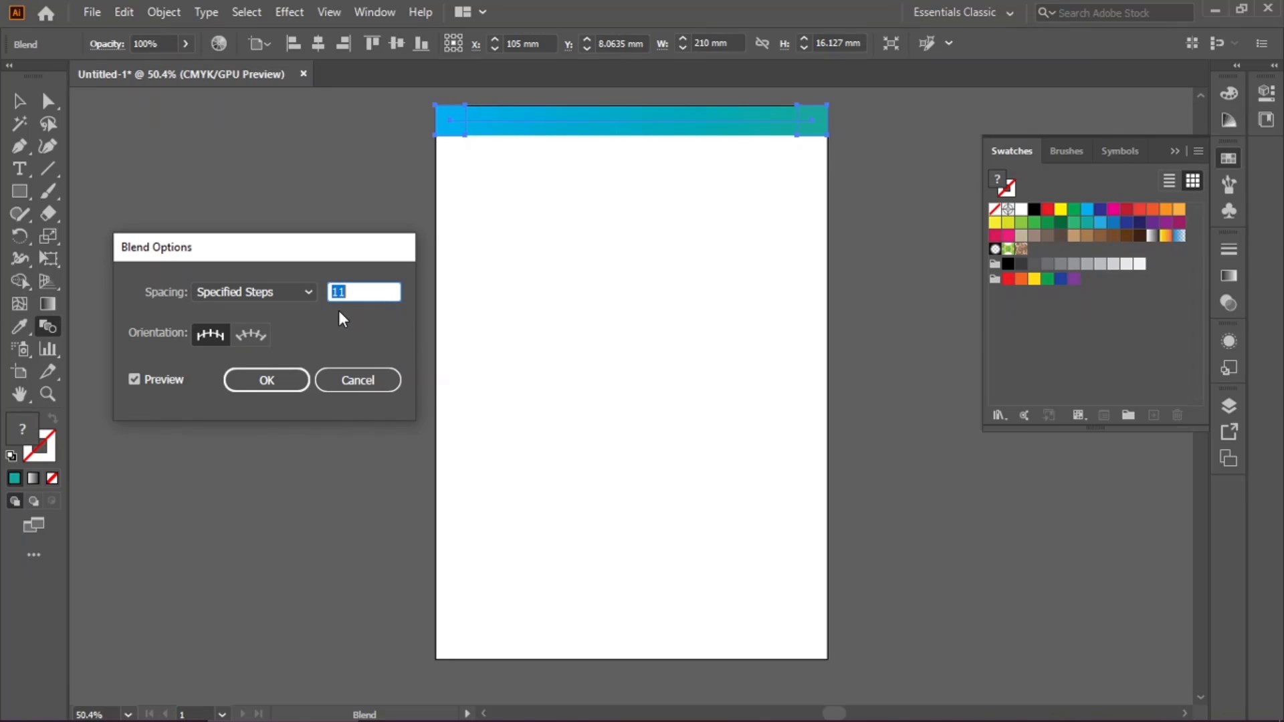
key("Down")
key("Down")
key("Down")
key("Down")
key("Down")
key("Down")
key("Down")
key("Down")
key("Down")
key("Up")
key("Up")
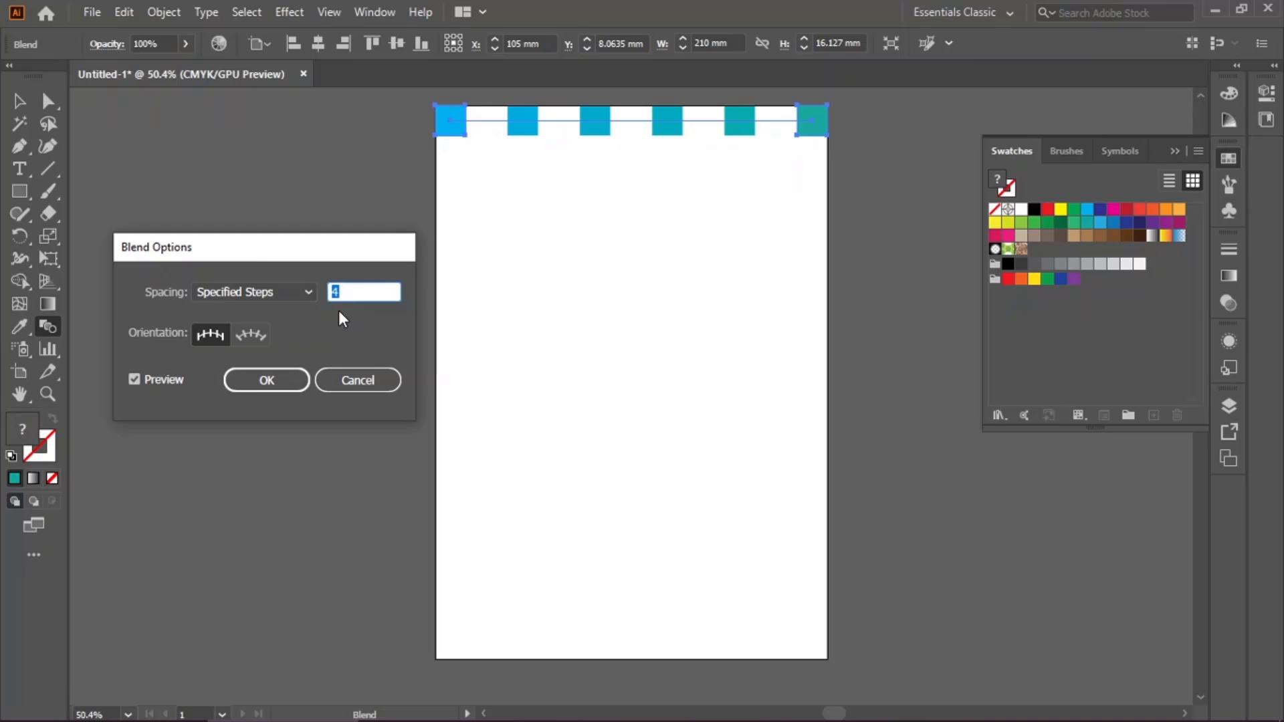
key("Up")
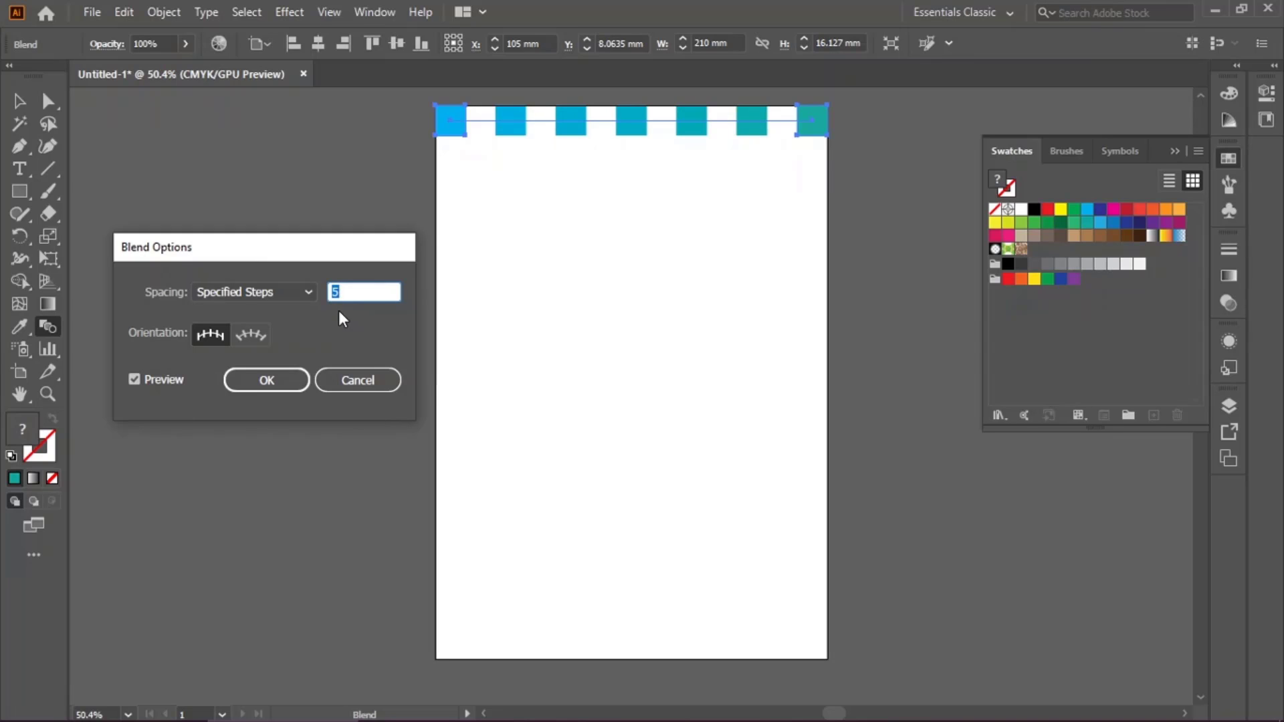
left_click(264, 379)
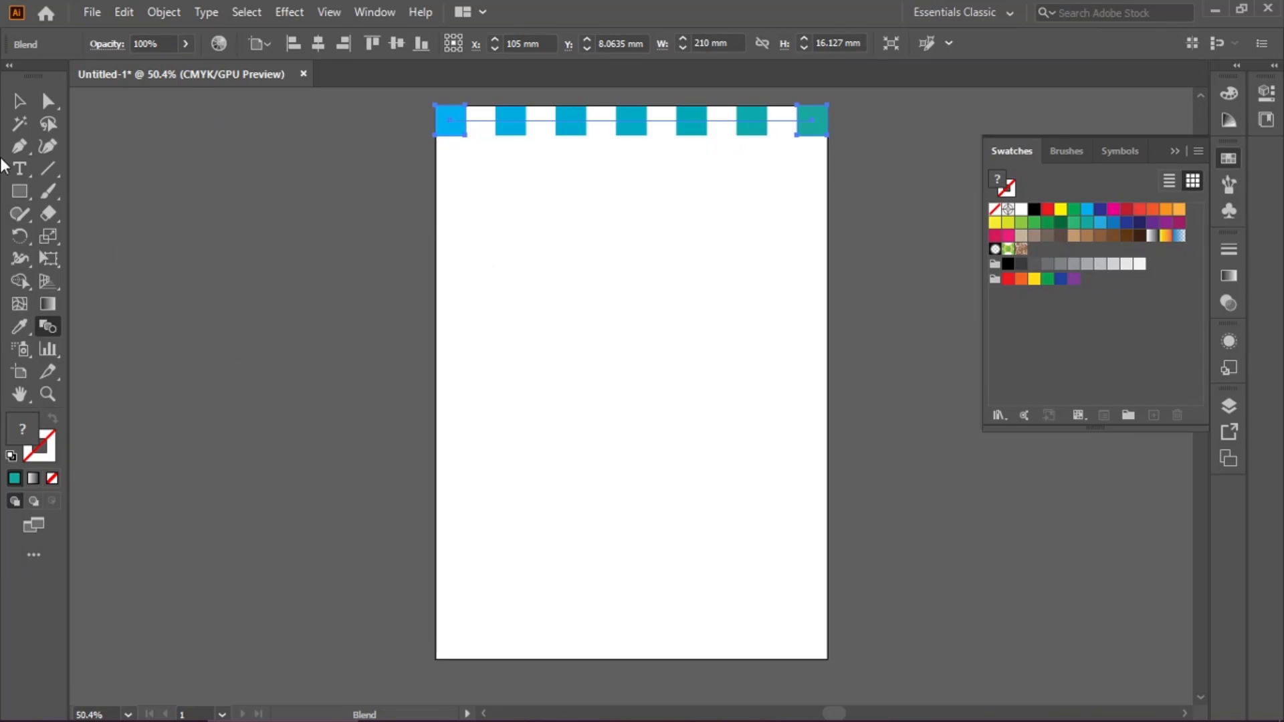
left_click(19, 100)
left_click(504, 154)
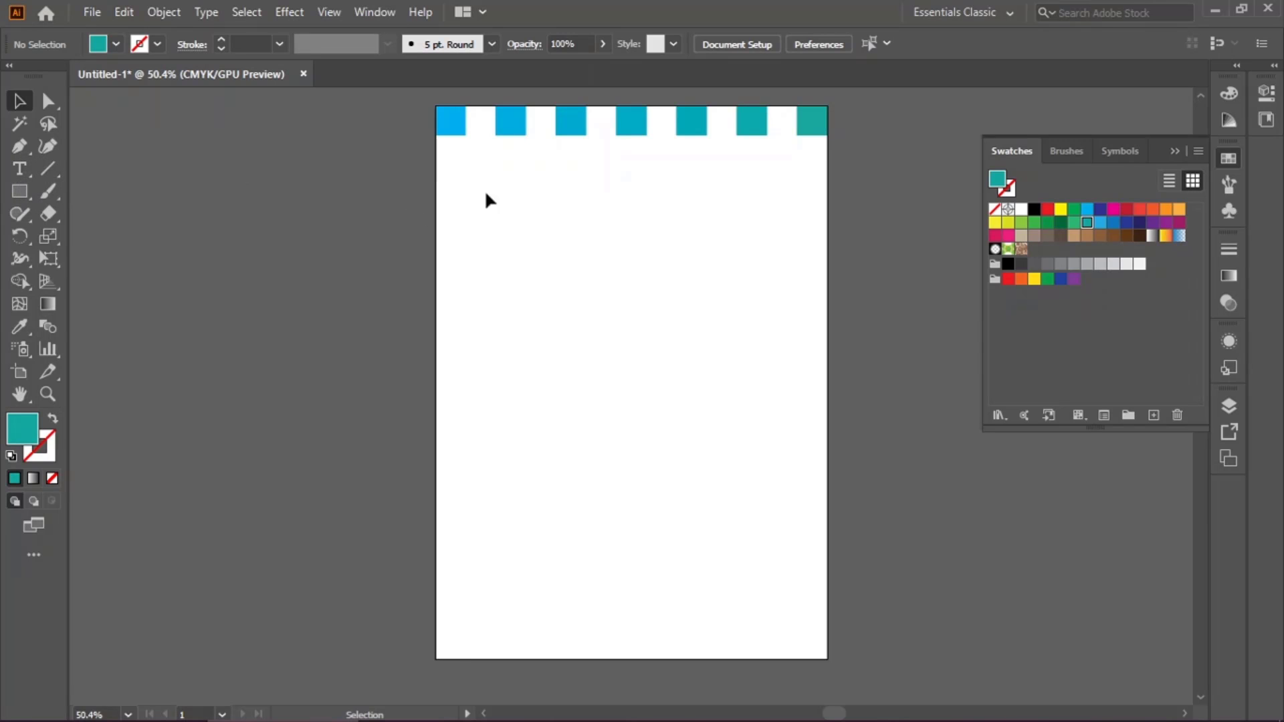
Step: Move the blended row of squares straight up about 32 mm, off the page and above its top edge
left_click(449, 126)
scroll(499, 209, "up", 2)
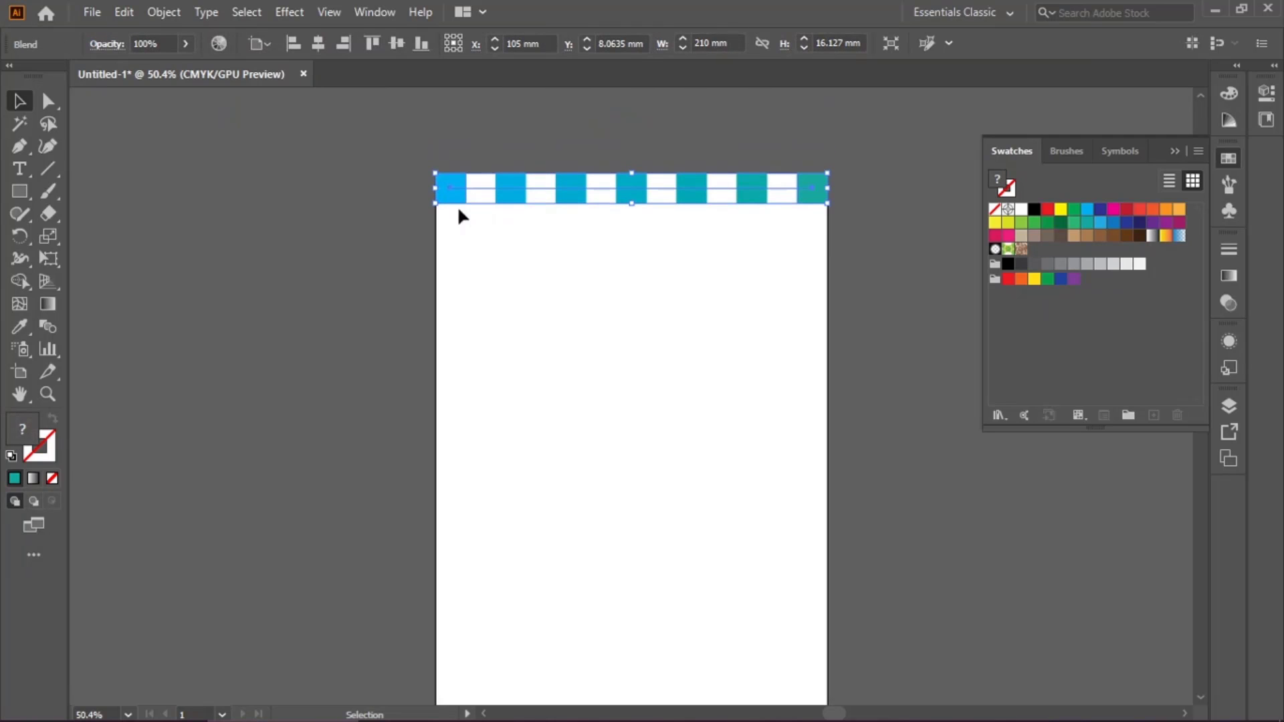
left_click_drag(451, 200, 450, 137)
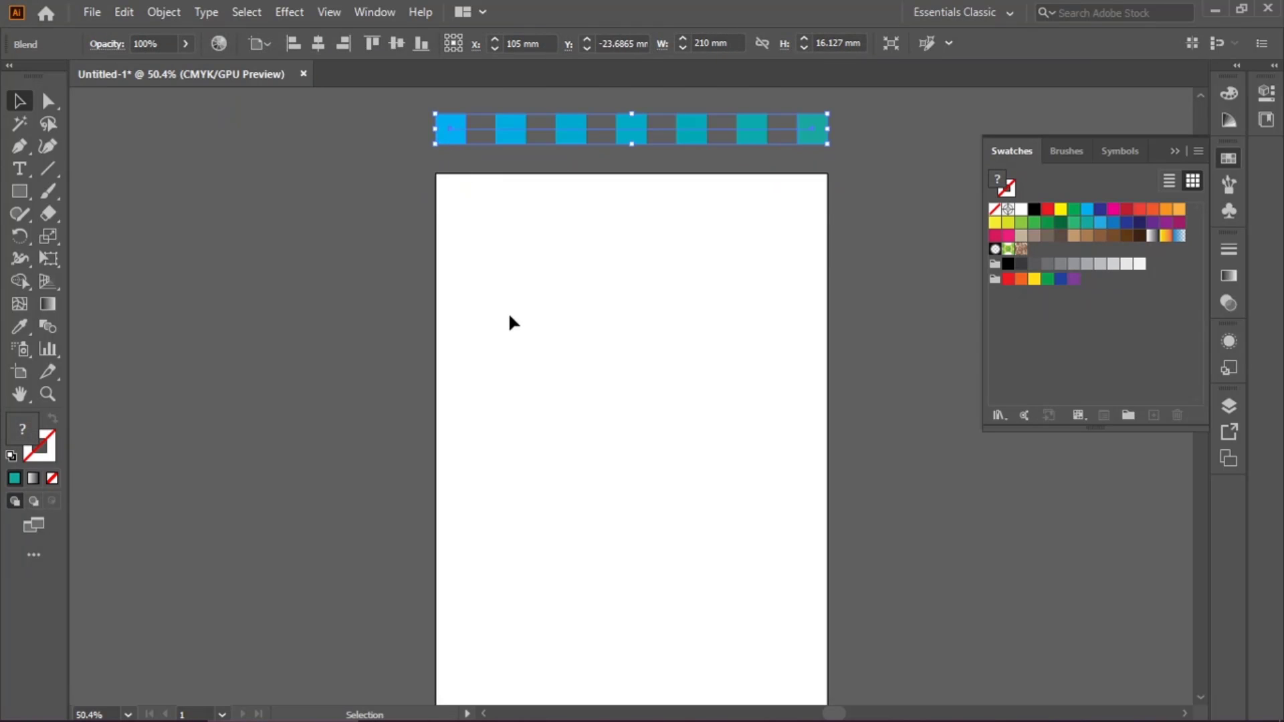
left_click(460, 320)
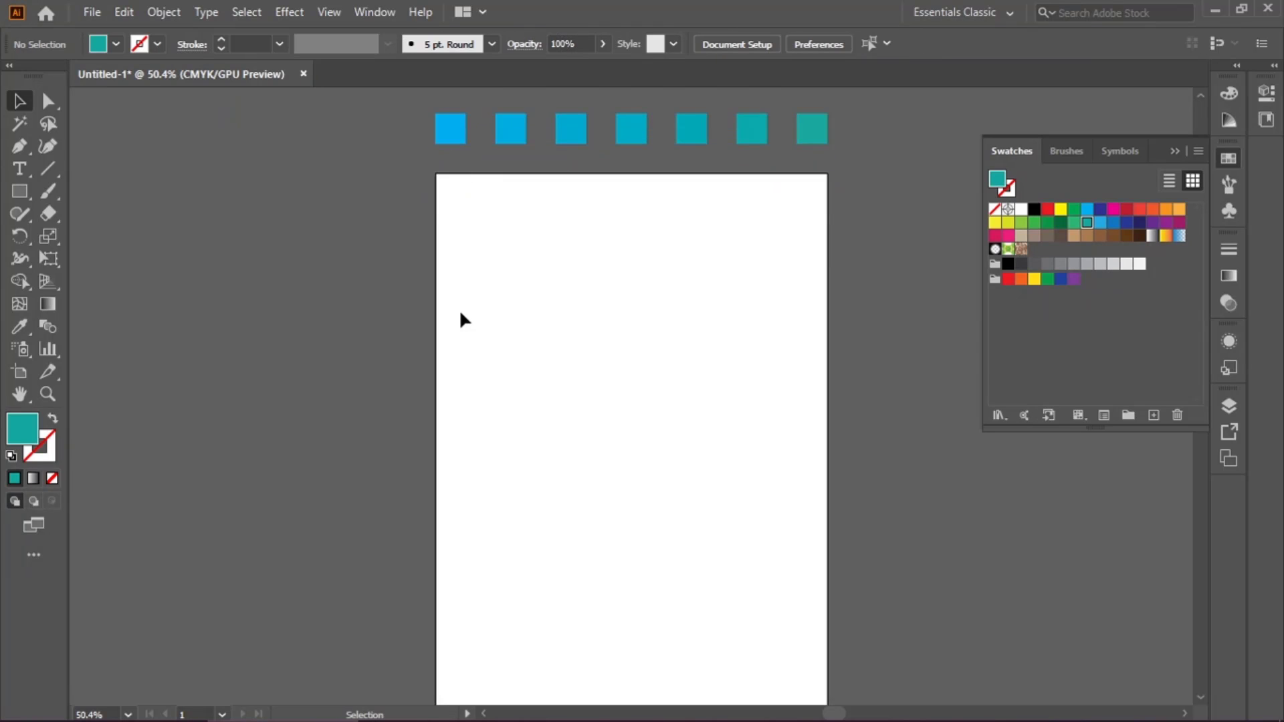
Step: Draw a horizontal line across the full page width near the top edge and give it a black stroke
left_click(48, 170)
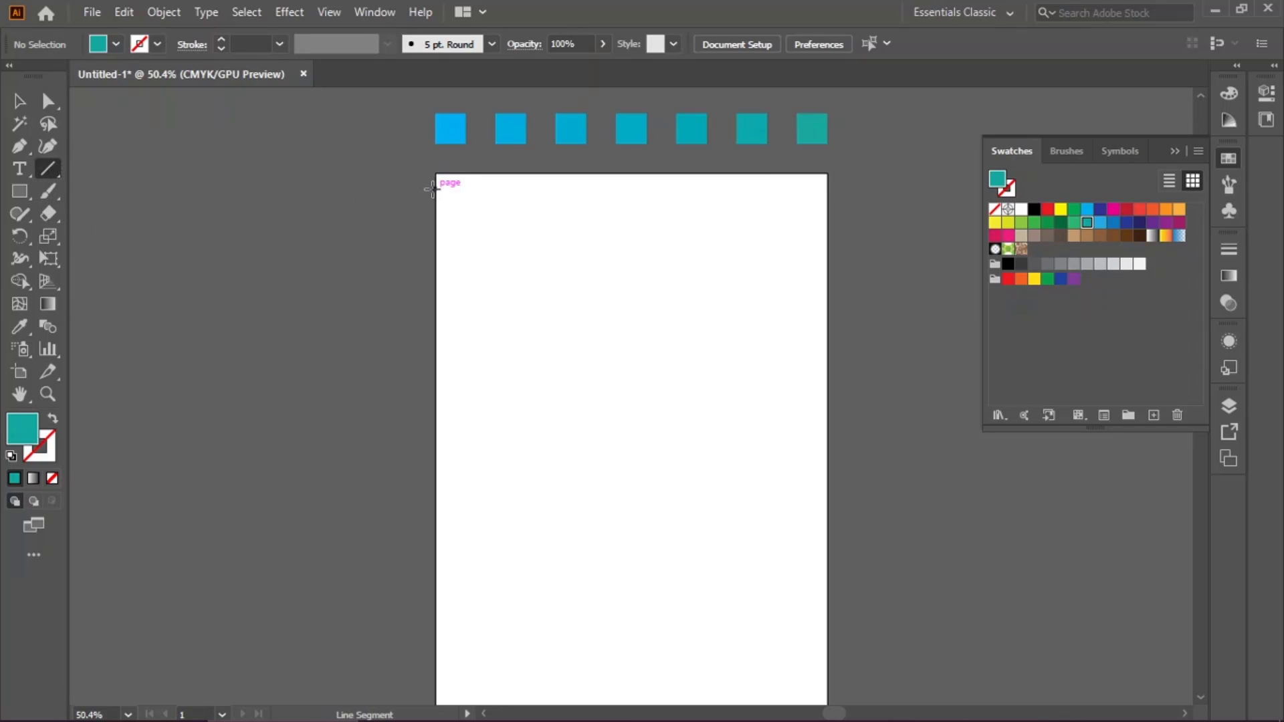
scroll(435, 188, "down", 1)
scroll(440, 163, "down", 1)
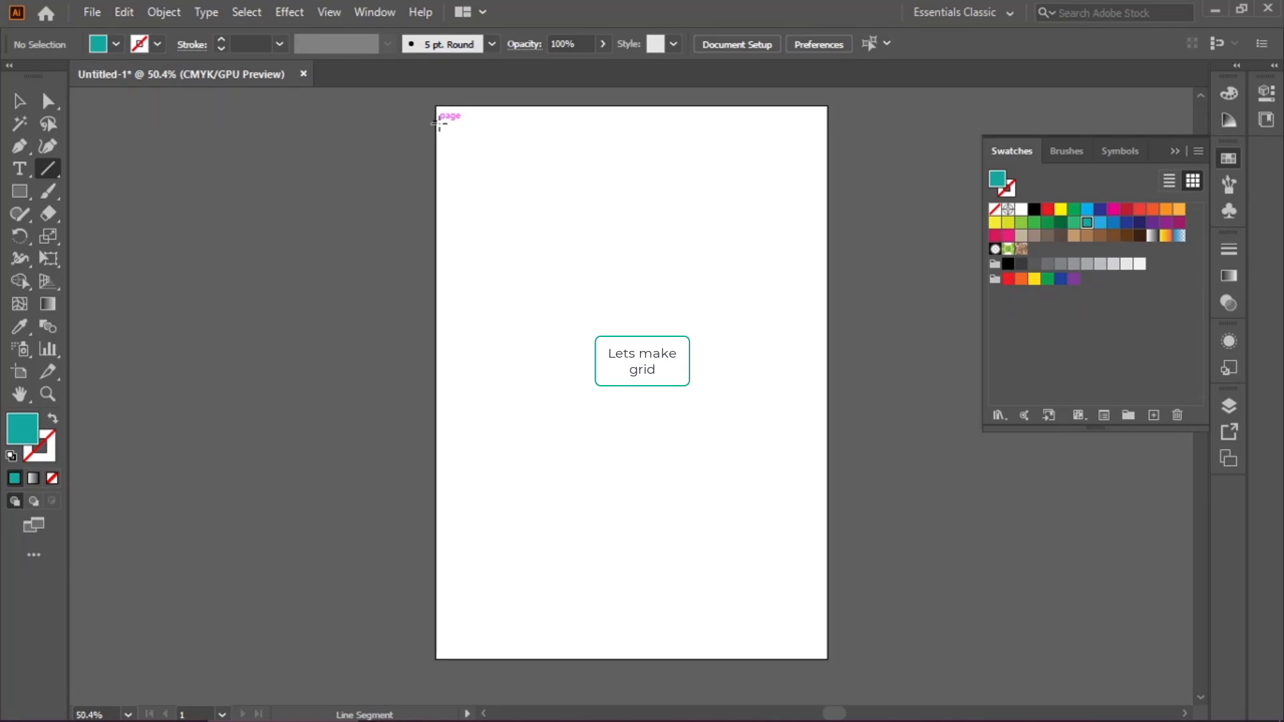
left_click_drag(435, 122, 826, 123)
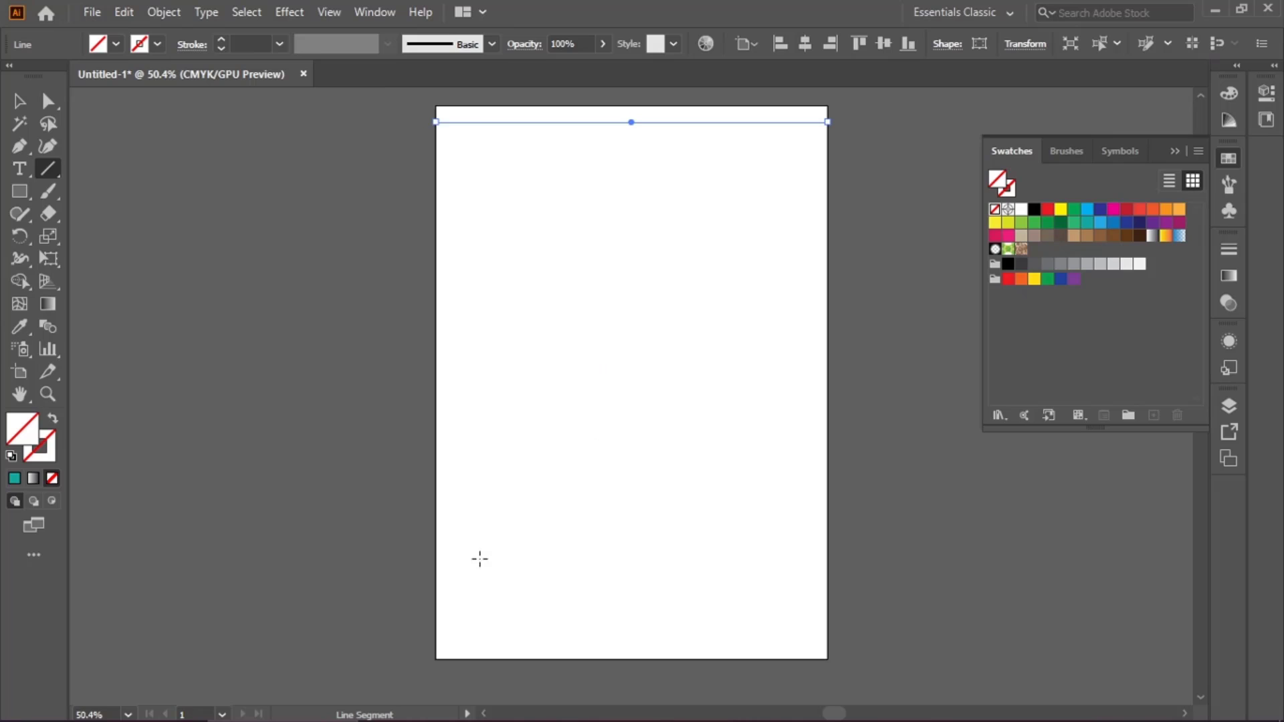
left_click(155, 44)
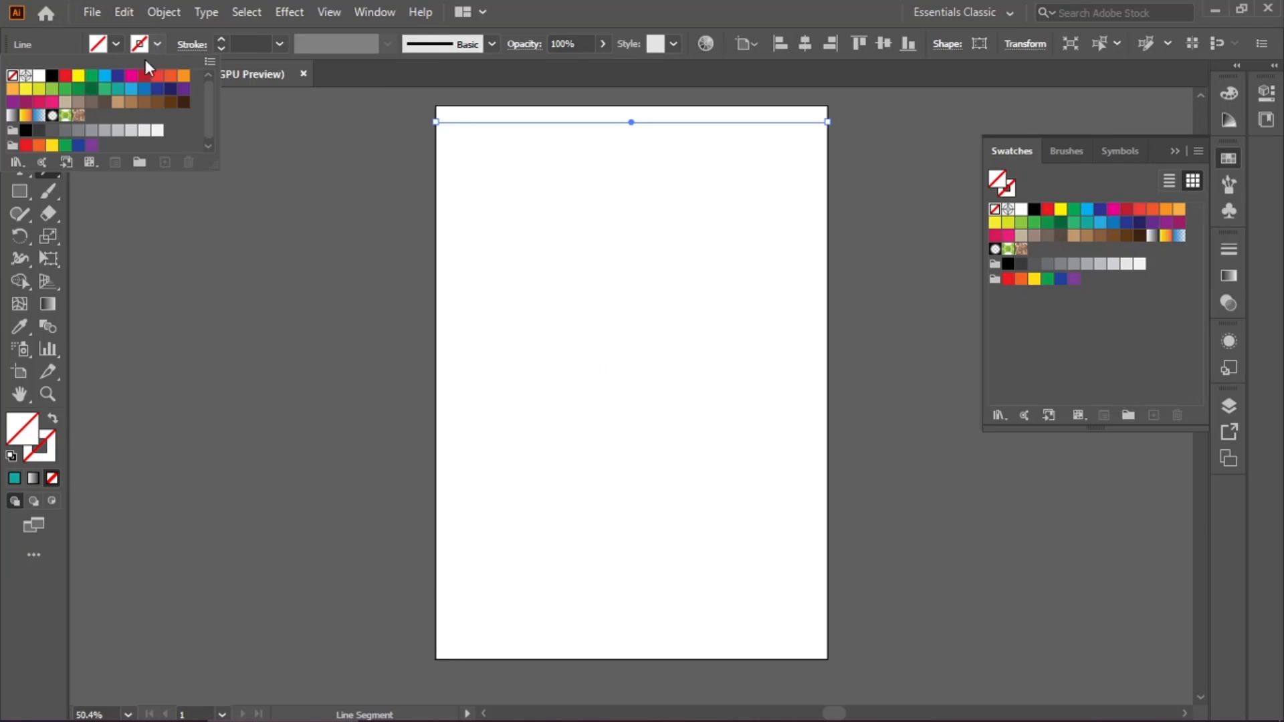
left_click(50, 79)
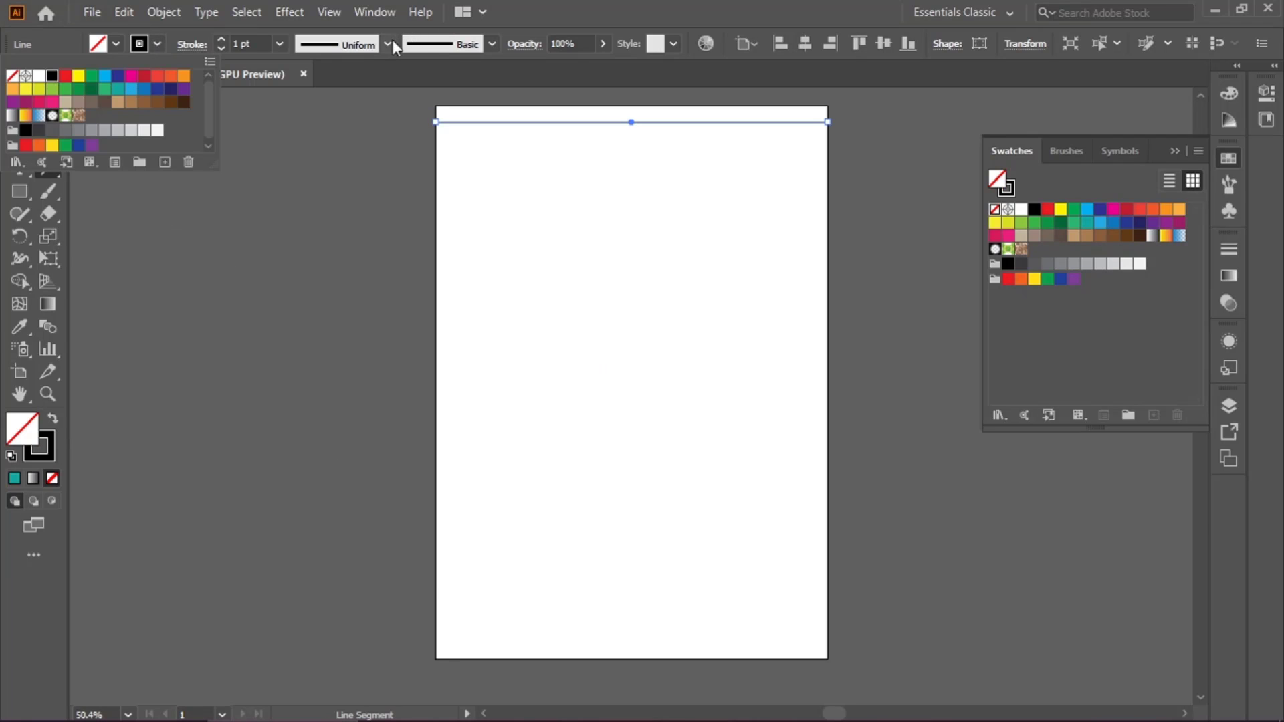
Step: Set the horizontal line's stroke weight to 2 pt and paste a copy of it near the page's bottom edge, spanning the full width
left_click(221, 39)
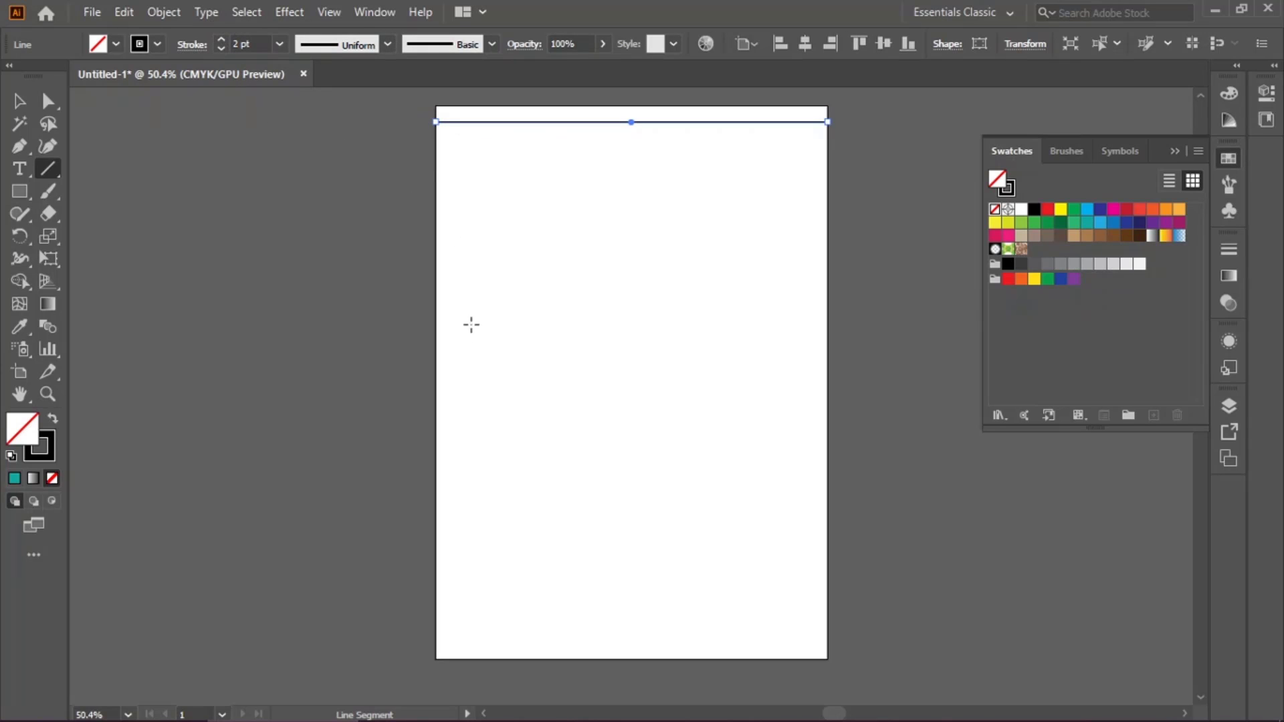
left_click(19, 100)
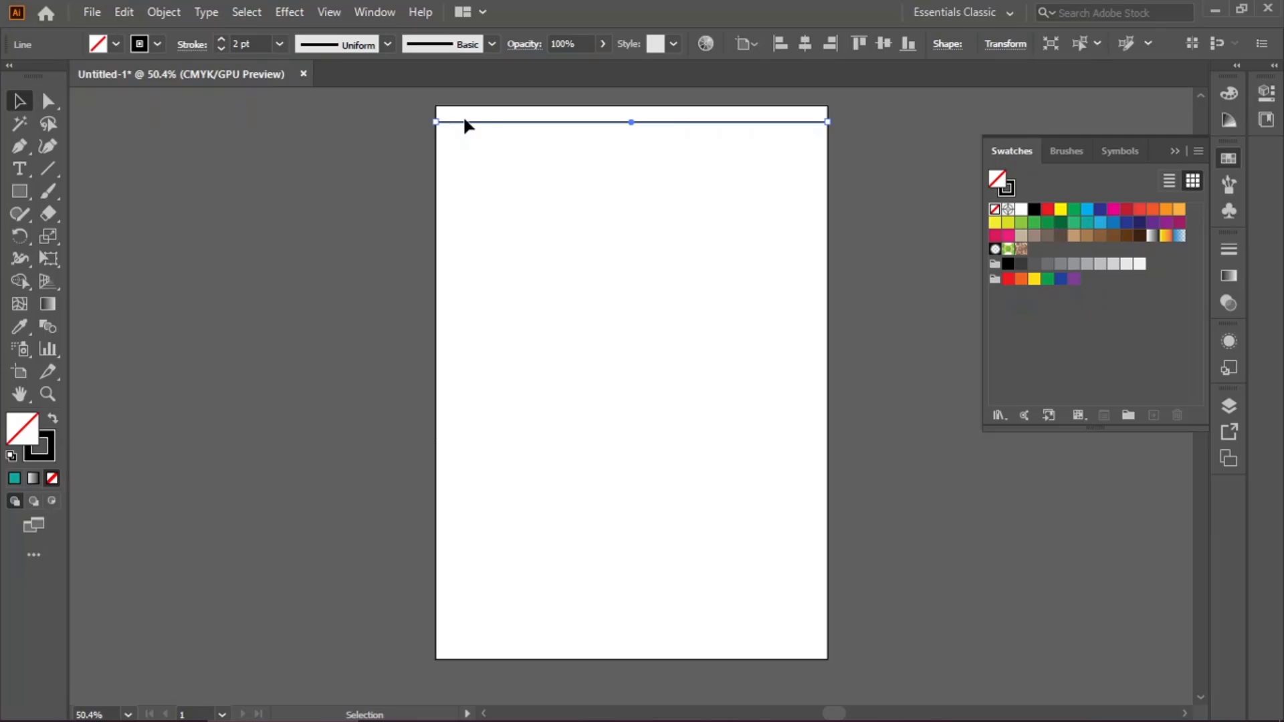
left_click(125, 12)
left_click(161, 104)
left_click(123, 11)
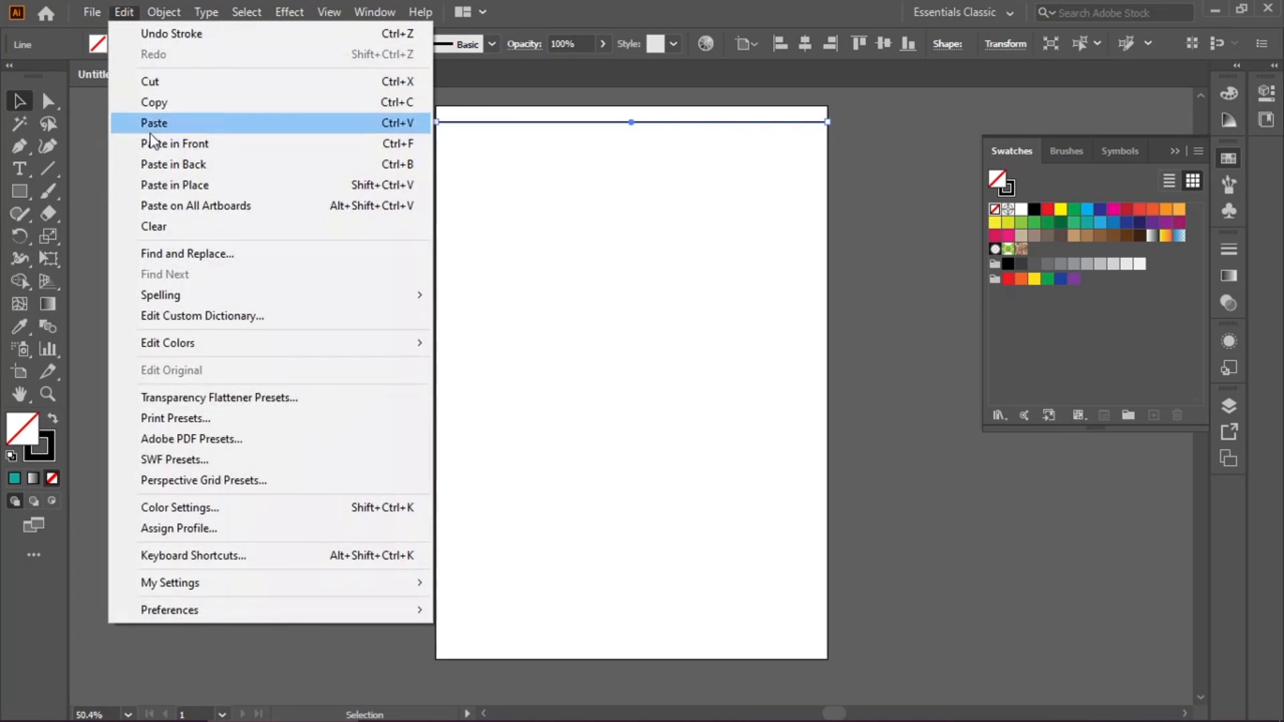
left_click(158, 124)
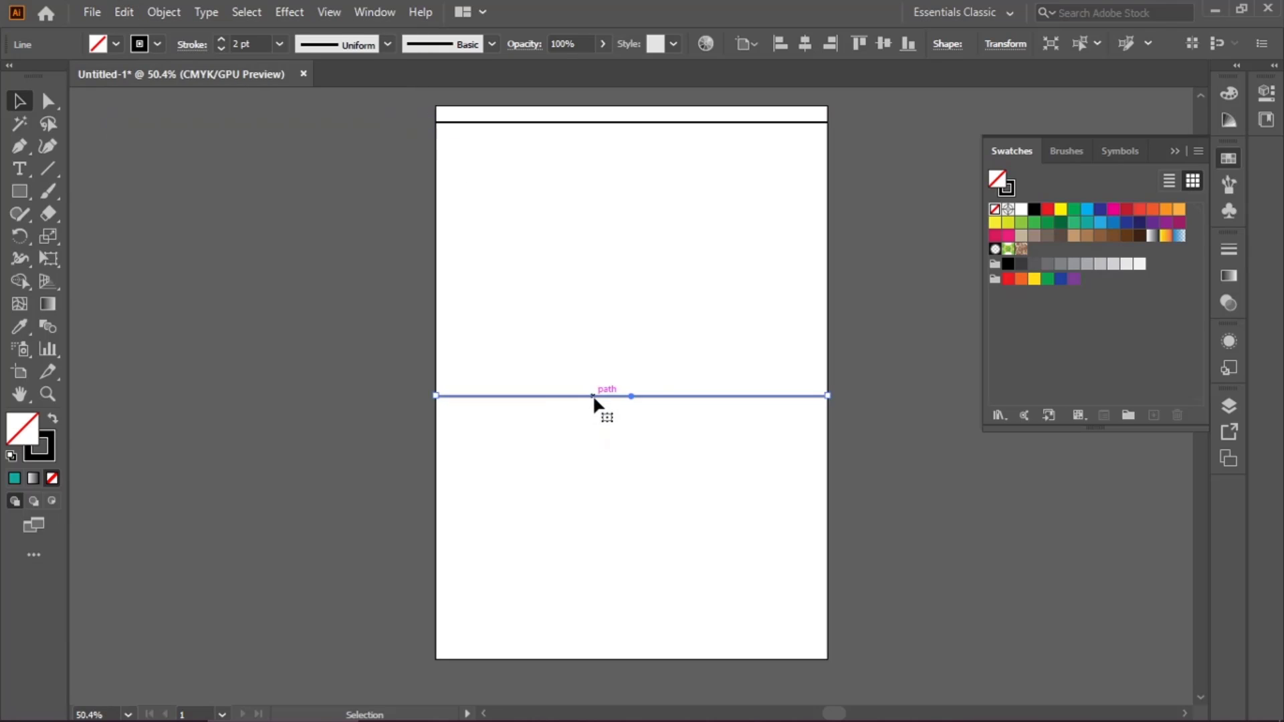
left_click_drag(593, 395, 559, 656)
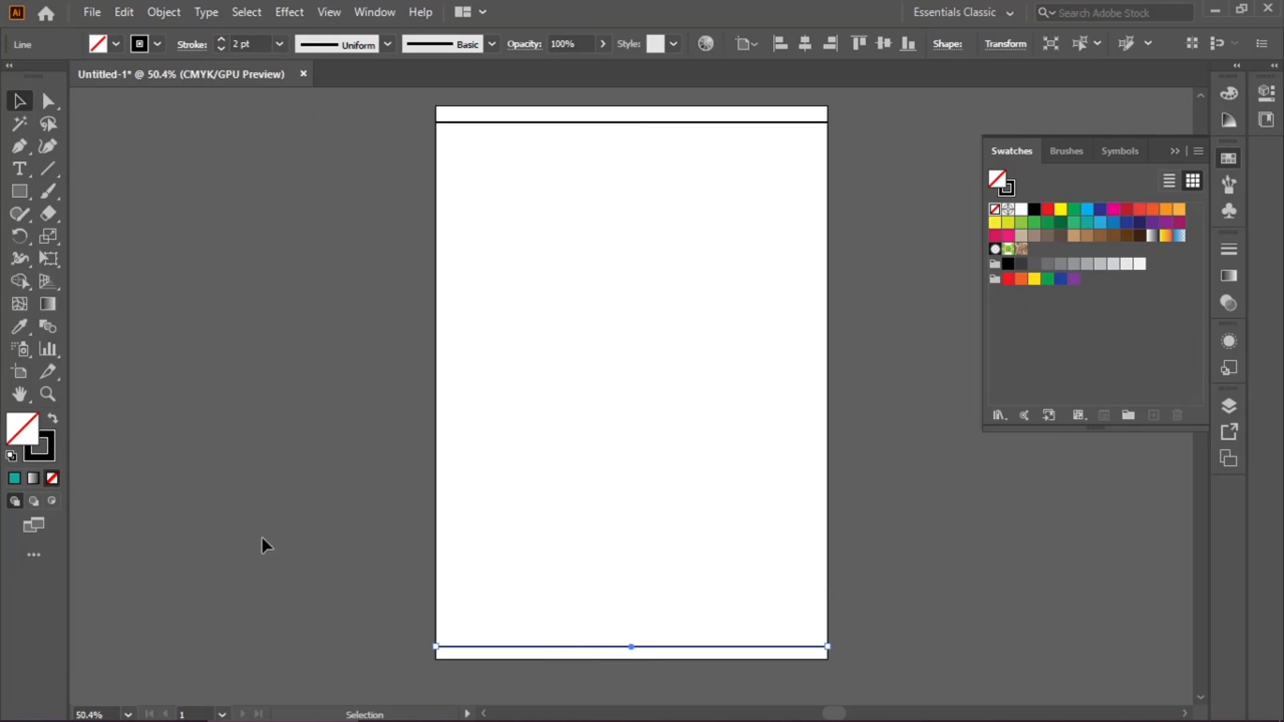
left_click(183, 277)
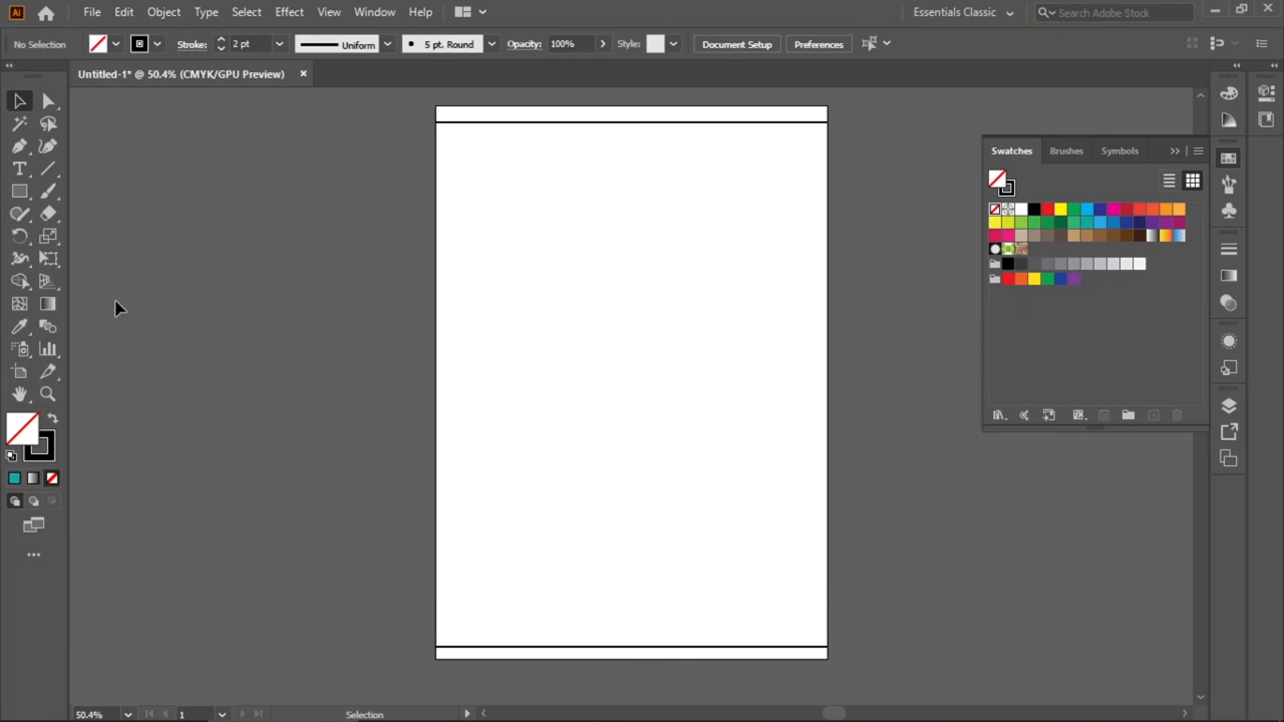
Step: Blend the line near the page's top edge into the line near its bottom edge with the Blend tool
left_click(42, 321)
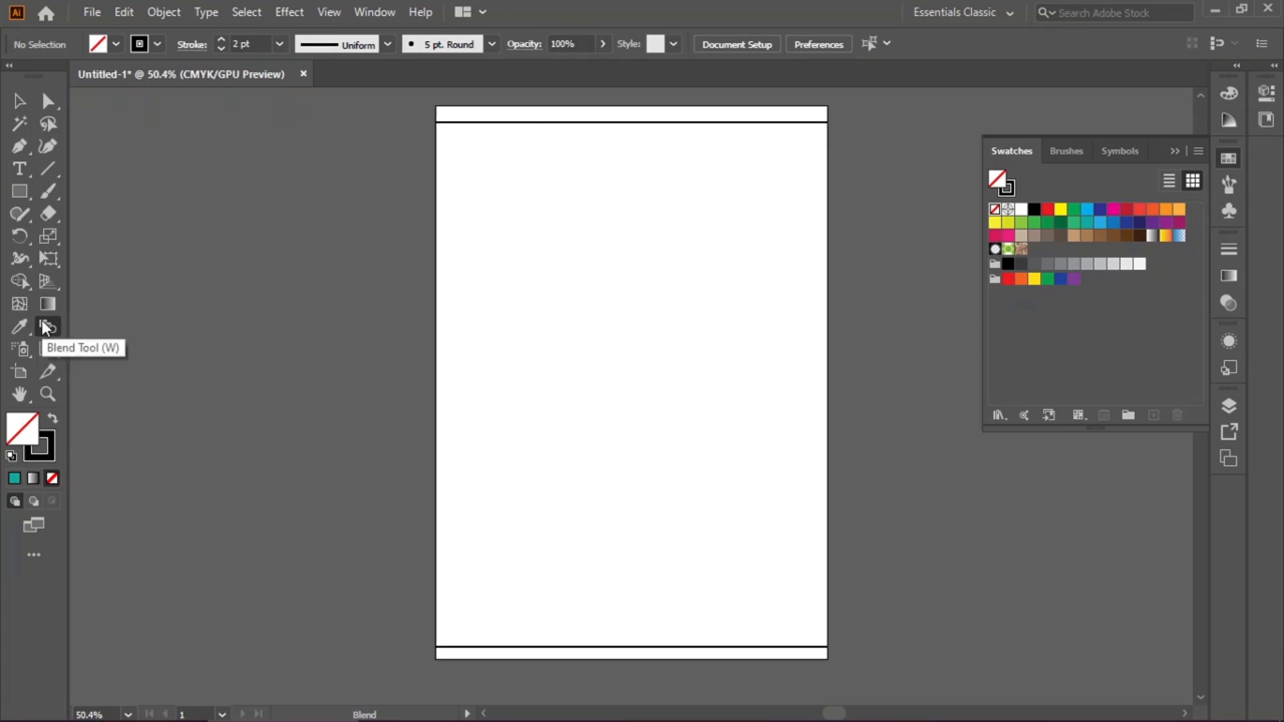
left_click(532, 123)
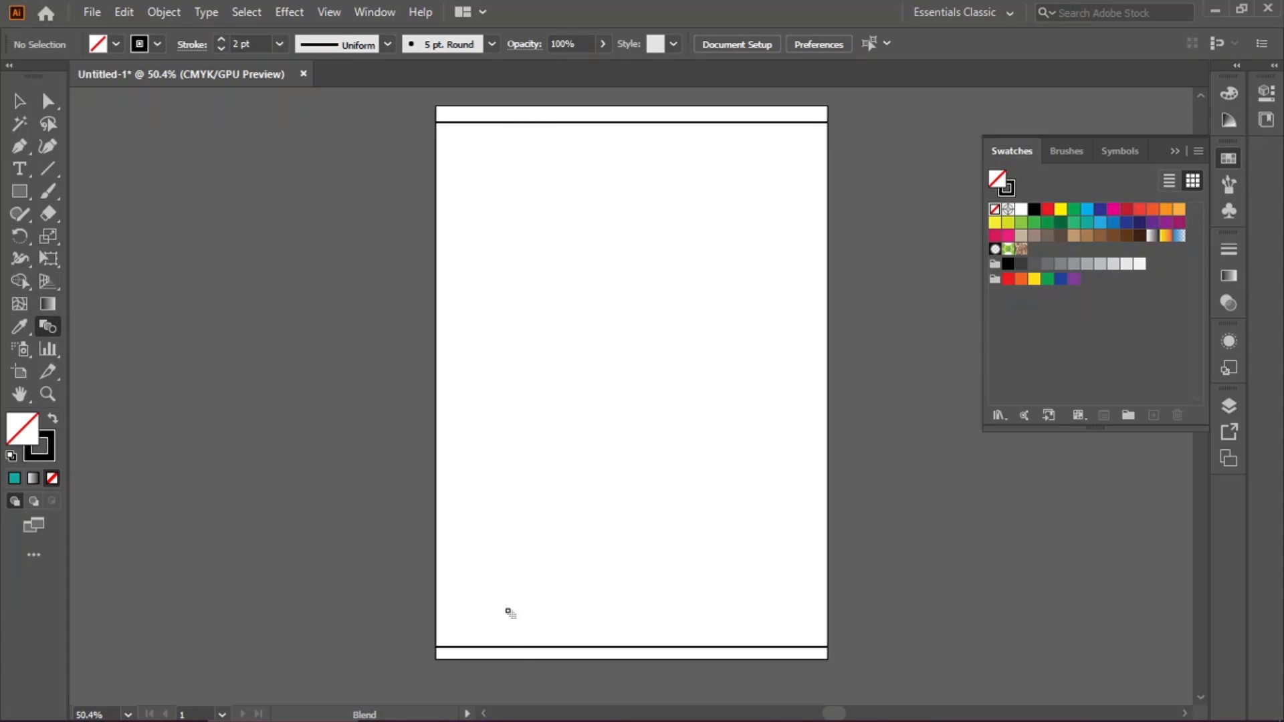
left_click(513, 648)
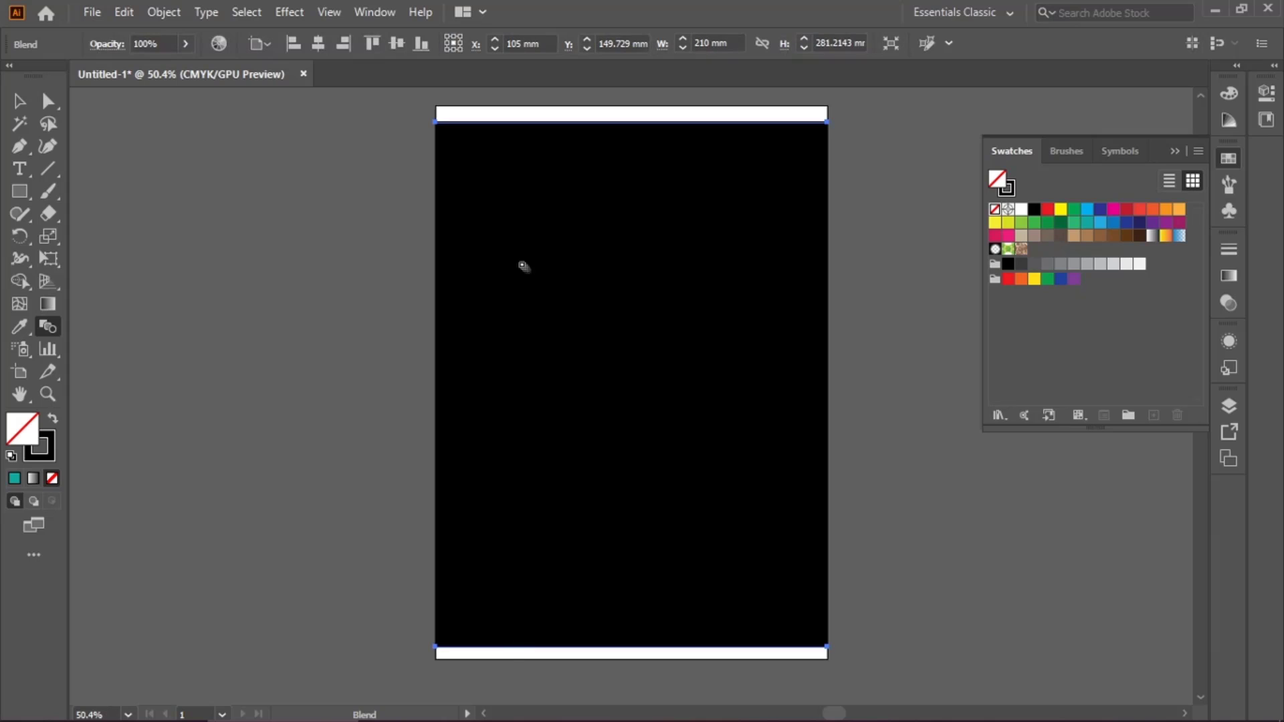
Step: Set the line blend's spacing to Specified Steps with 100 steps, using the preview
double_click(56, 325)
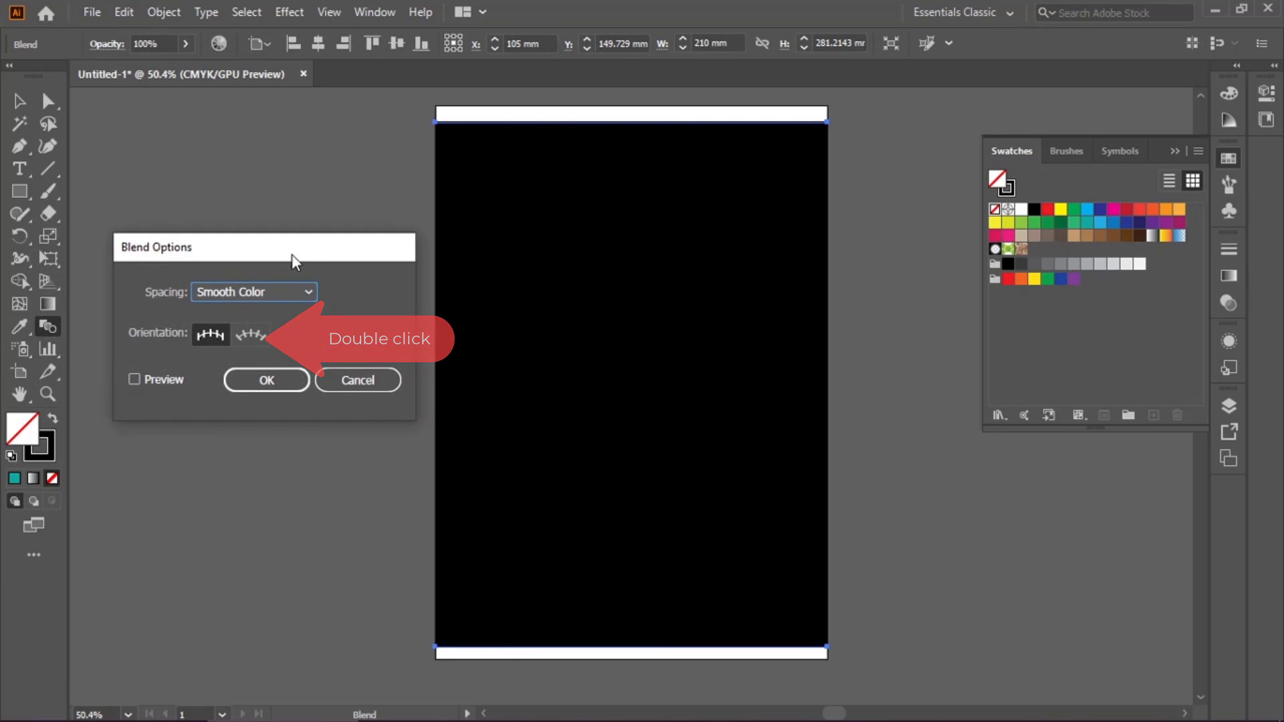
left_click_drag(291, 251, 291, 185)
left_click(290, 223)
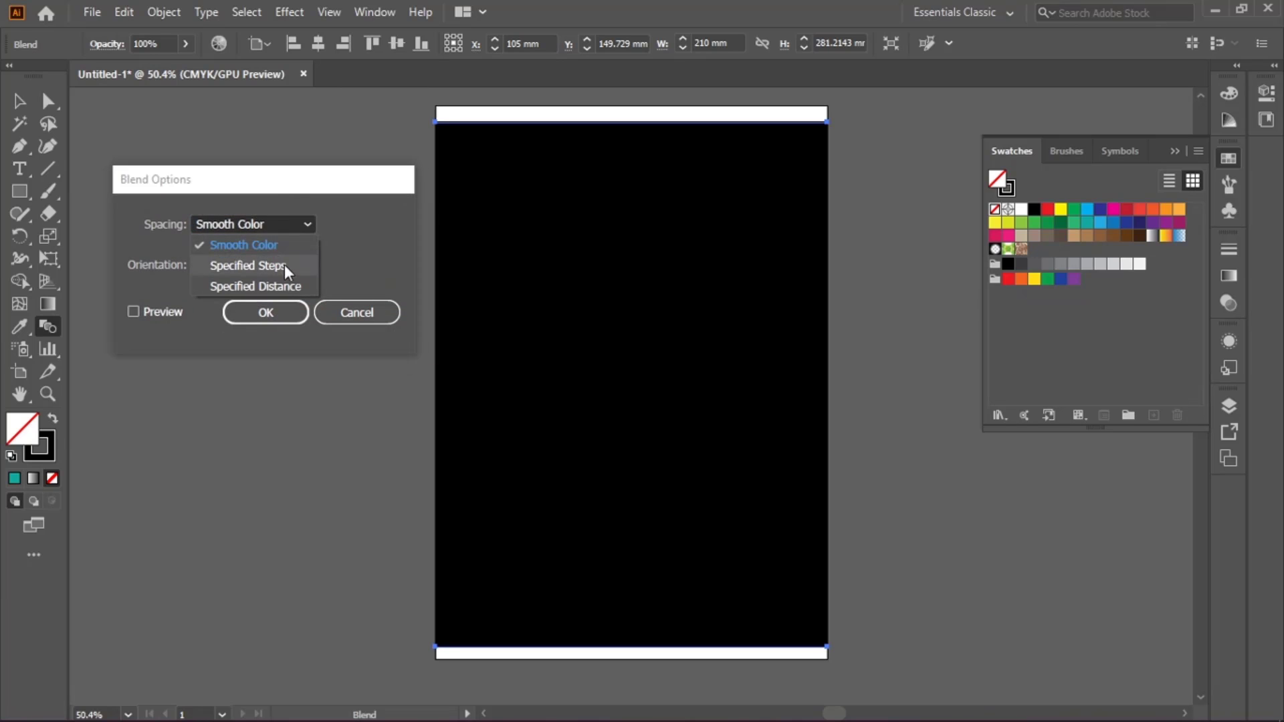
left_click(279, 265)
left_click(162, 310)
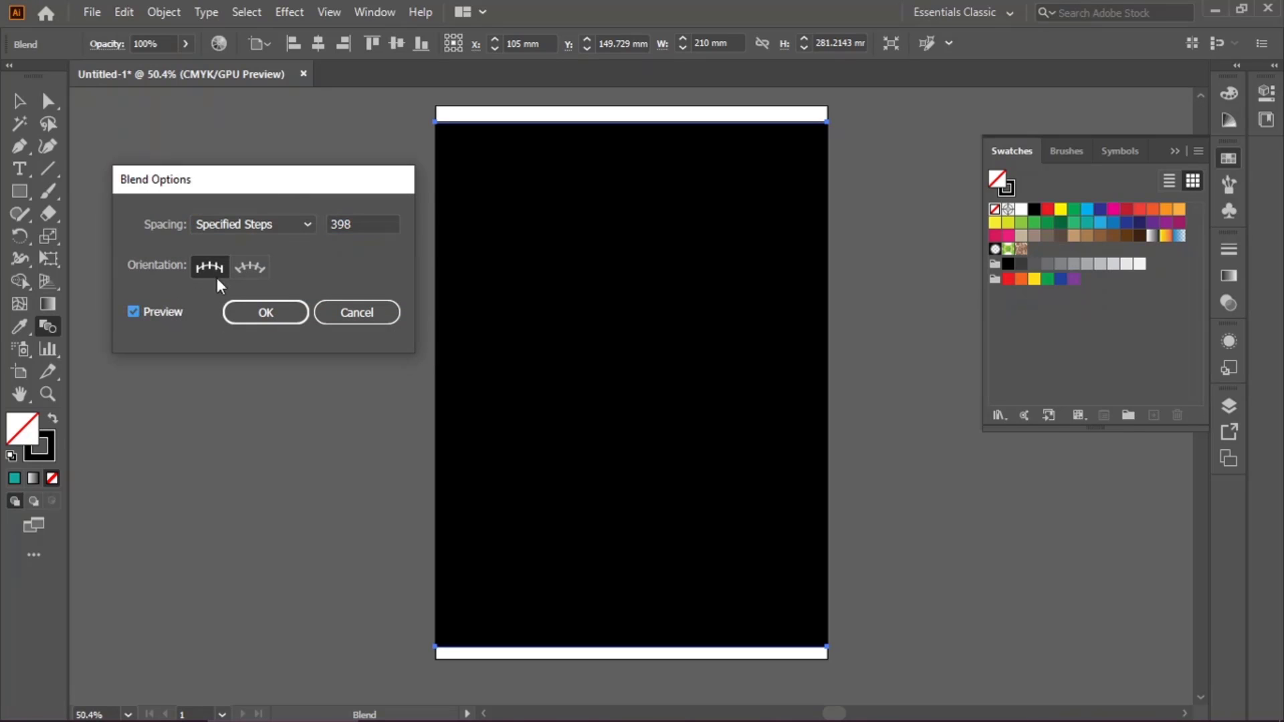
double_click(364, 223)
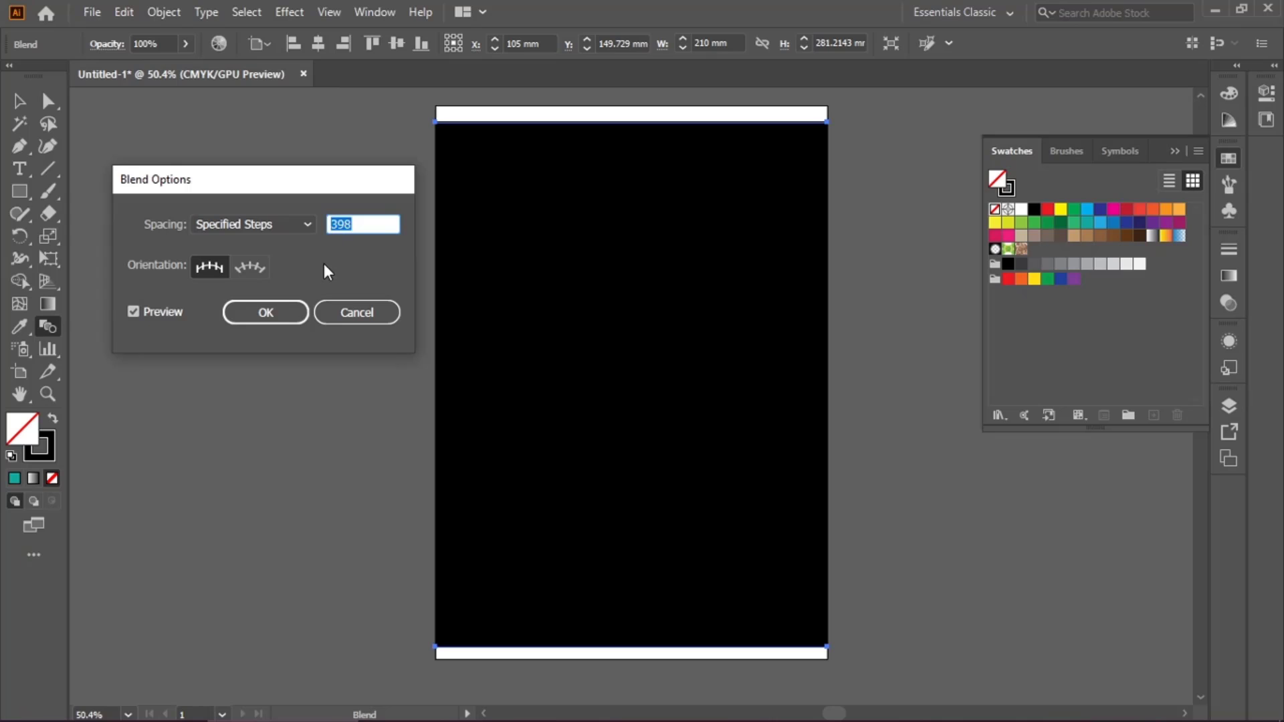
type("100")
left_click(166, 316)
left_click(166, 316)
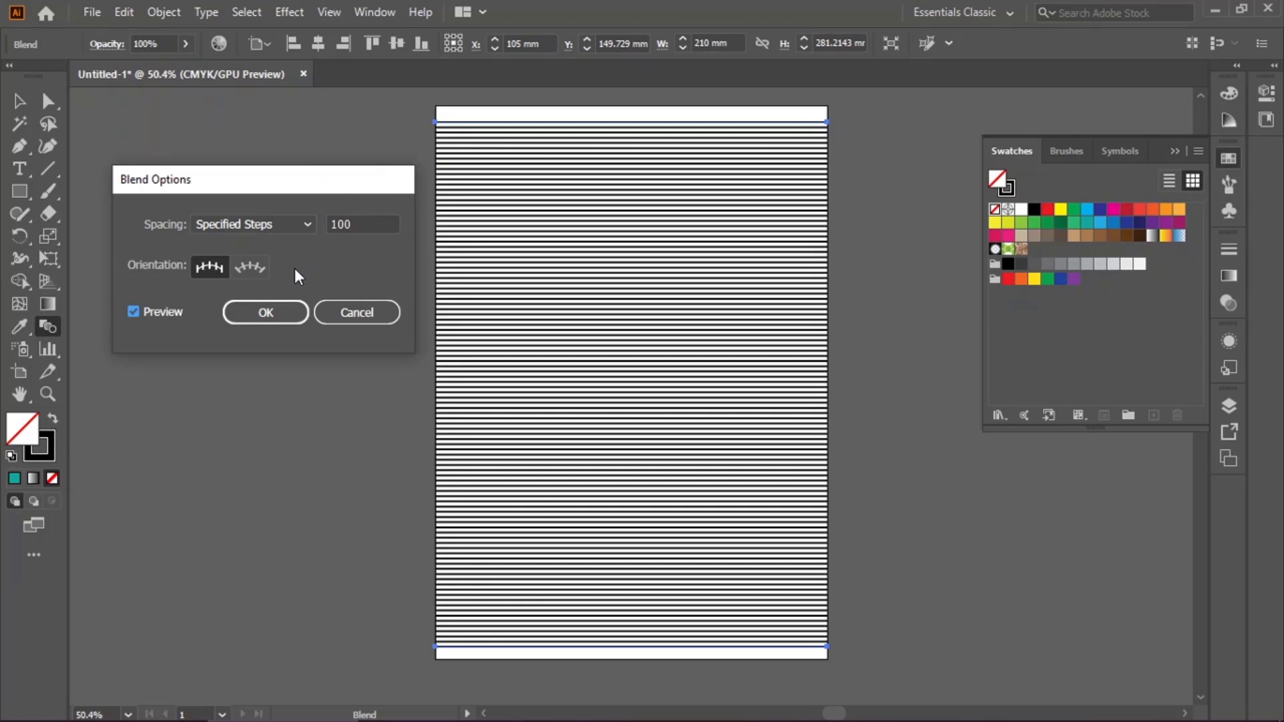
left_click(284, 311)
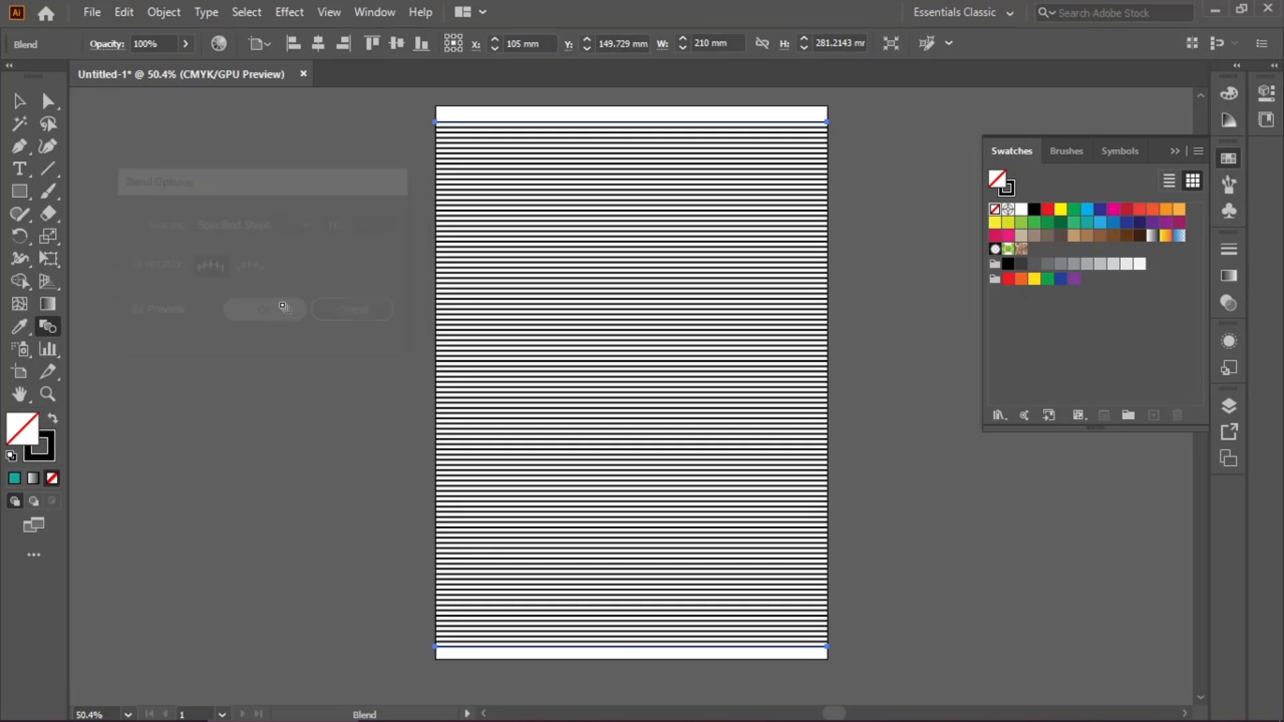
Step: Clear the swatches out of the way, bring up the Transform settings and shear the line blend by -30°
left_click(19, 101)
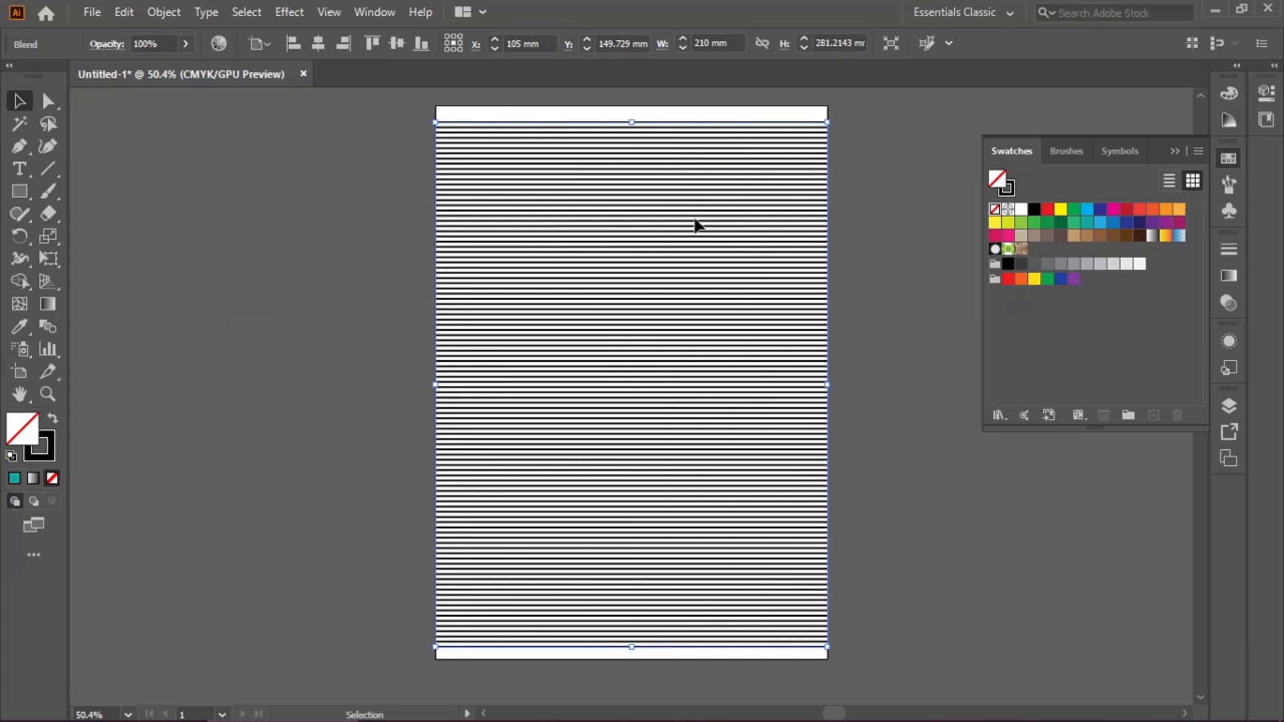
left_click(1171, 150)
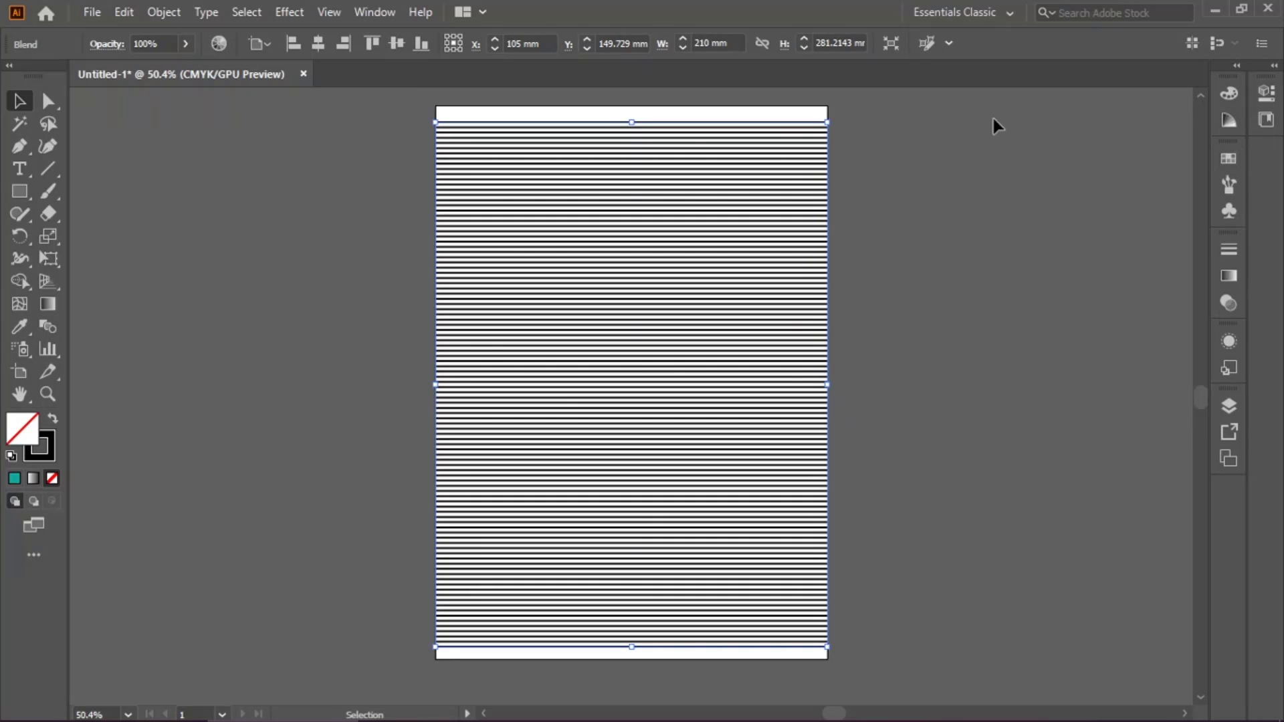
left_click(366, 12)
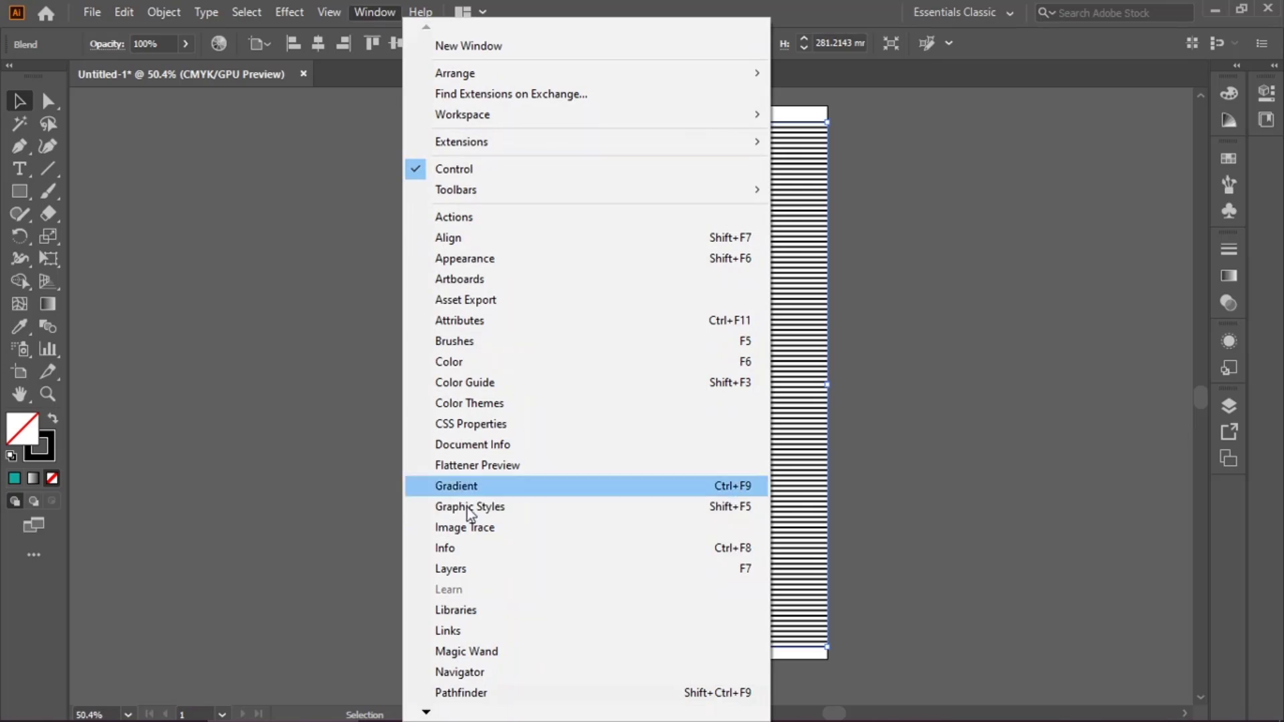
mouse_move(428, 718)
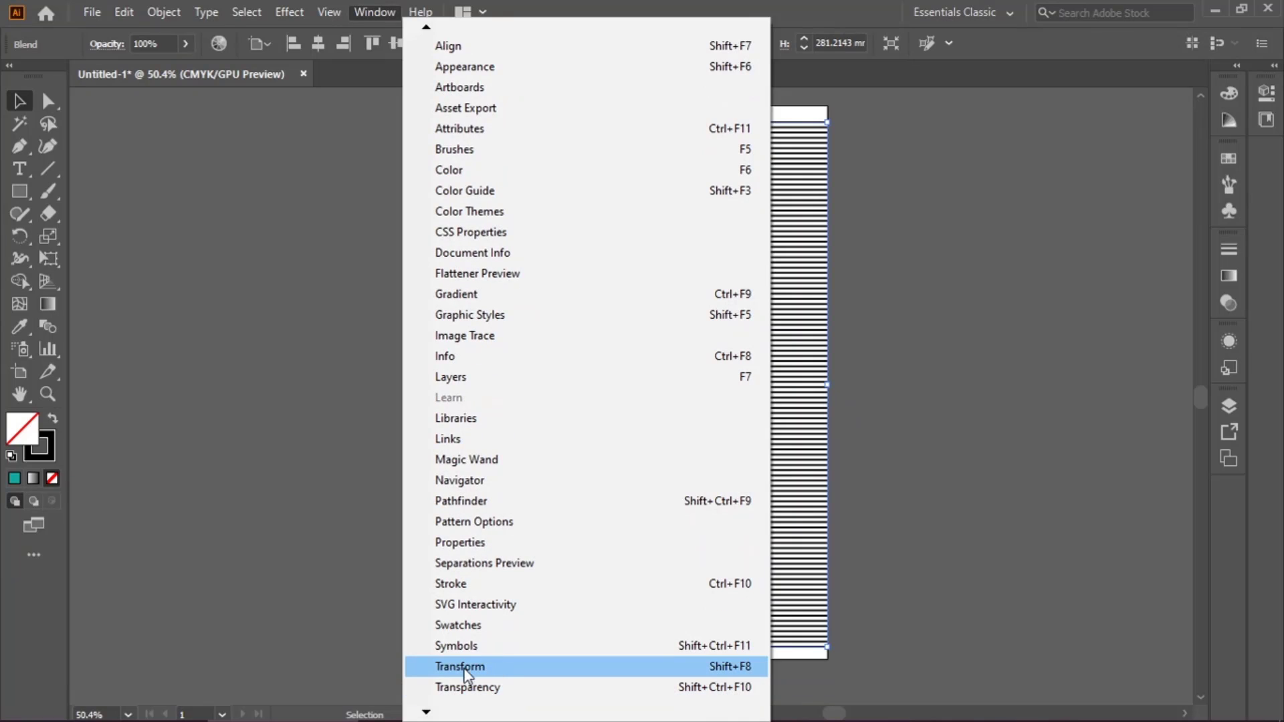
left_click(469, 668)
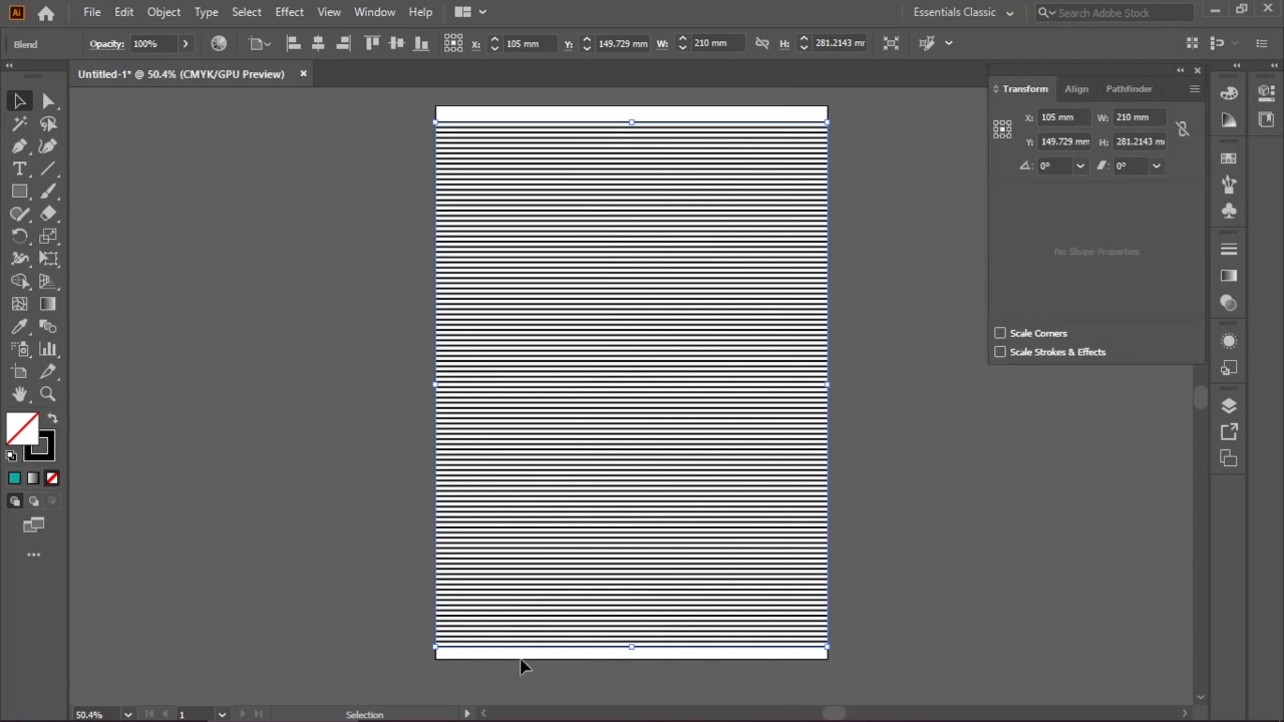
left_click(1134, 167)
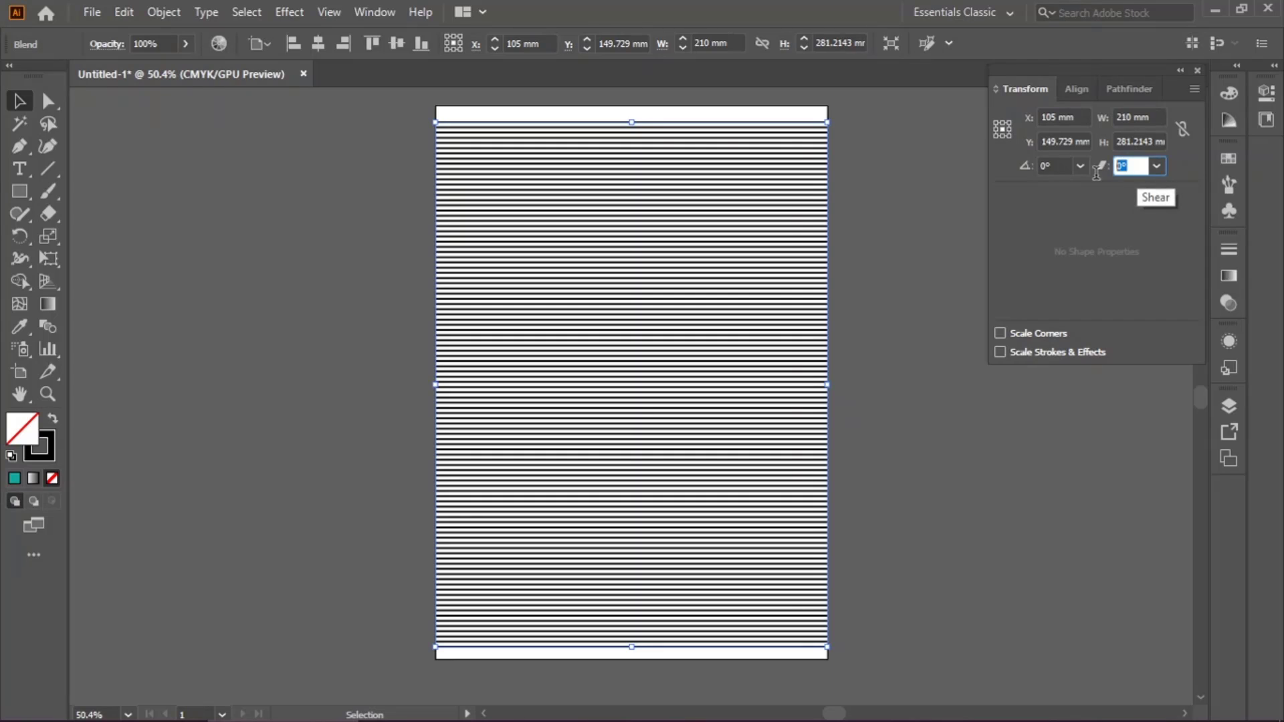
left_click(1186, 169)
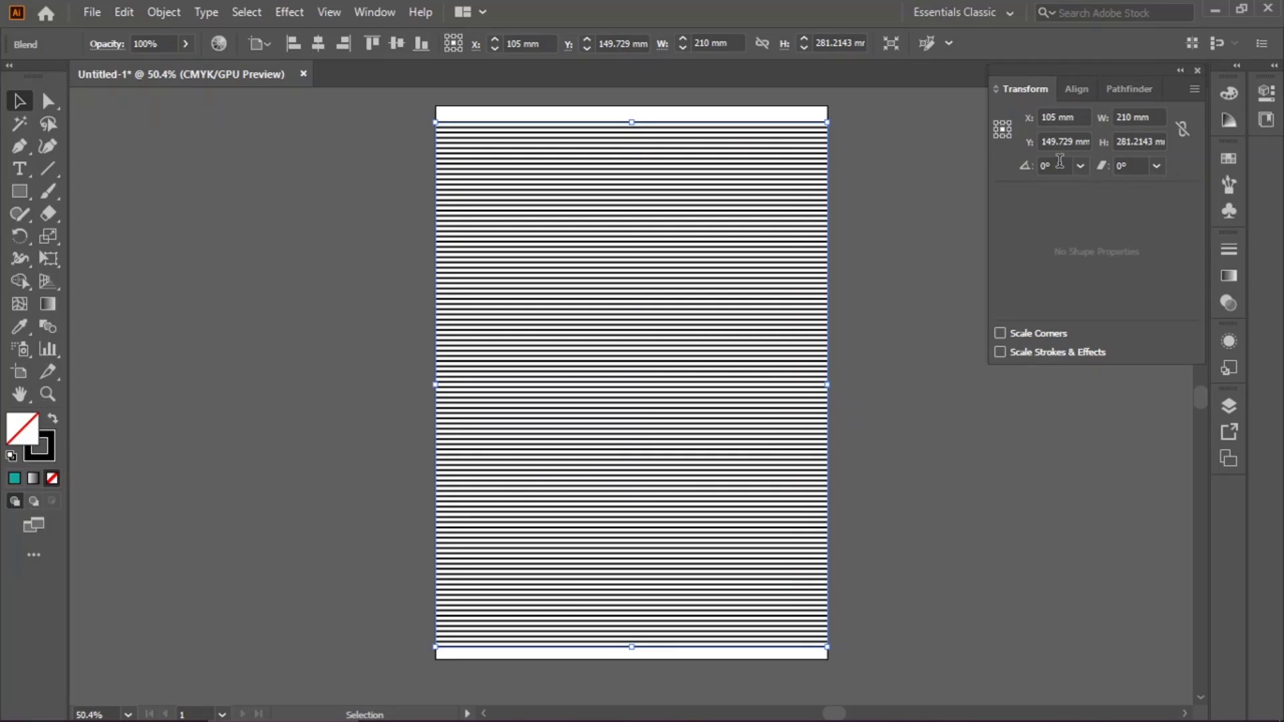
left_click(1133, 166)
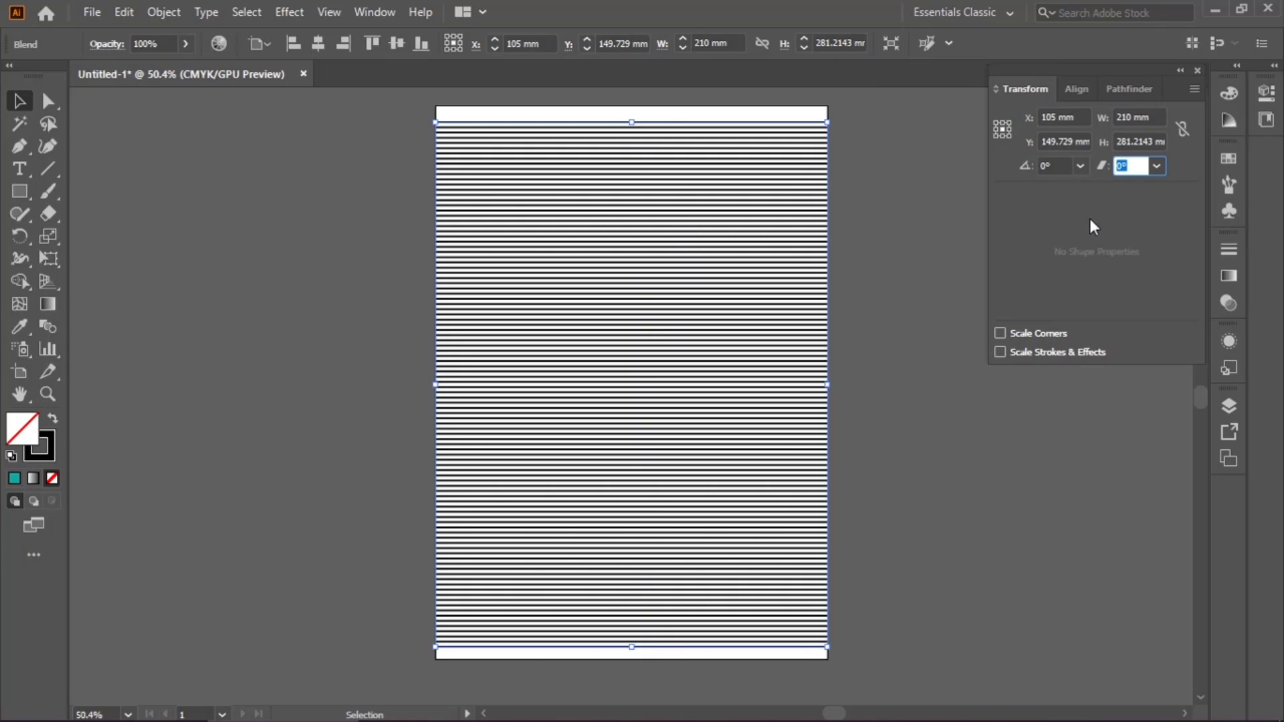
type("-30")
Step: Rotate the sheared line blend by 30°
left_click_drag(1062, 166, 1026, 171)
type("30")
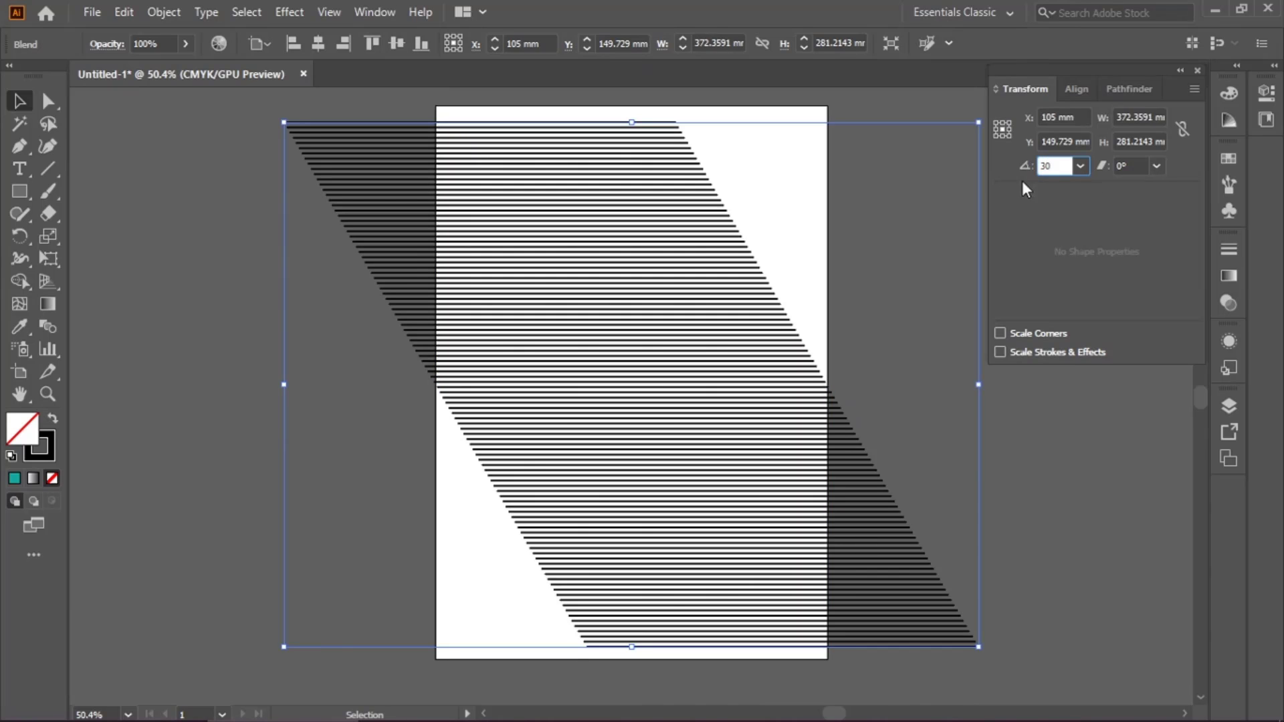
left_click(1131, 166)
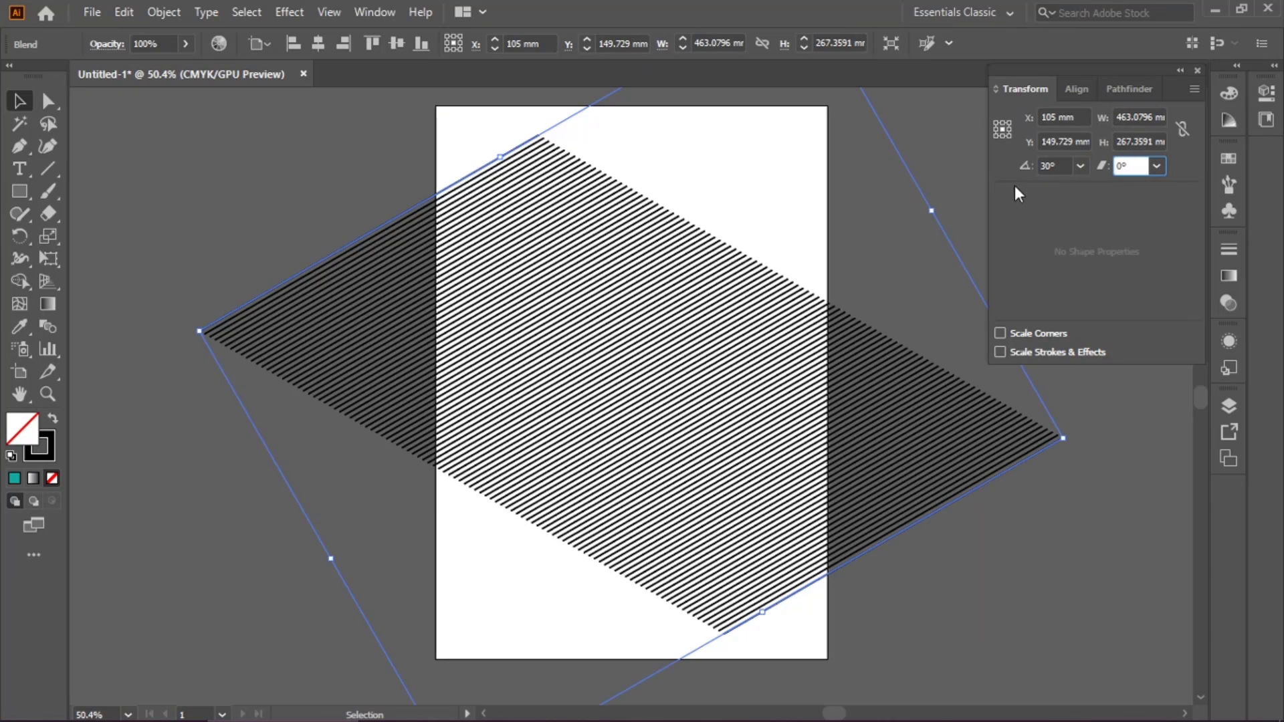
Step: Enlarge the slanted line blend from its lower and upper corners to about 1044 × 603 mm, covering the whole page, and deselect it
scroll(585, 431, "up", 2)
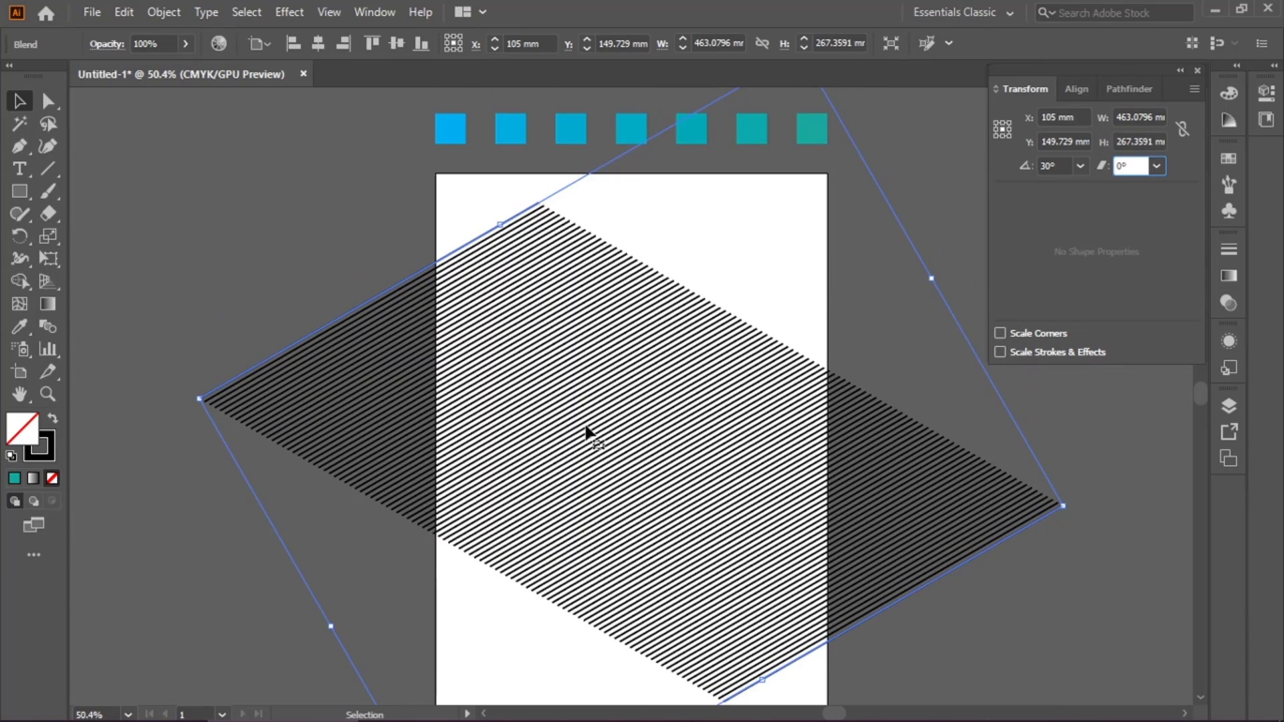
scroll(586, 432, "down", 8)
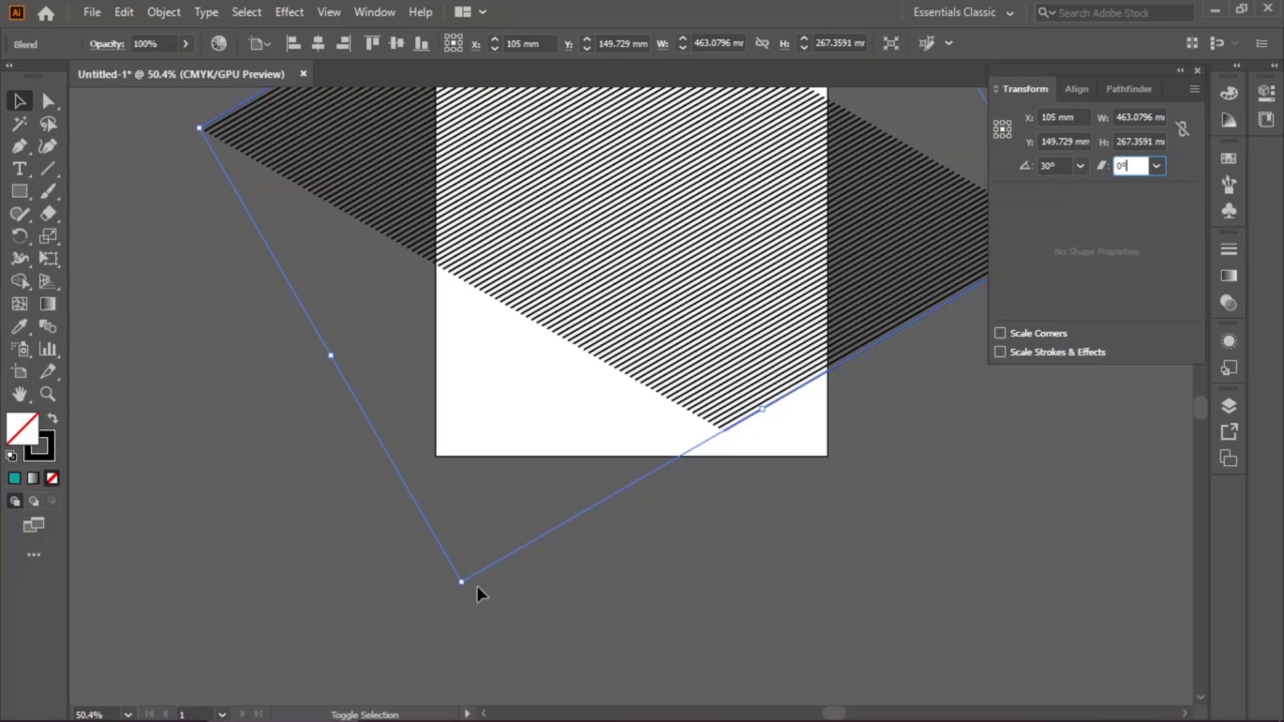
left_click_drag(464, 583, 450, 652)
scroll(471, 595, "up", 12)
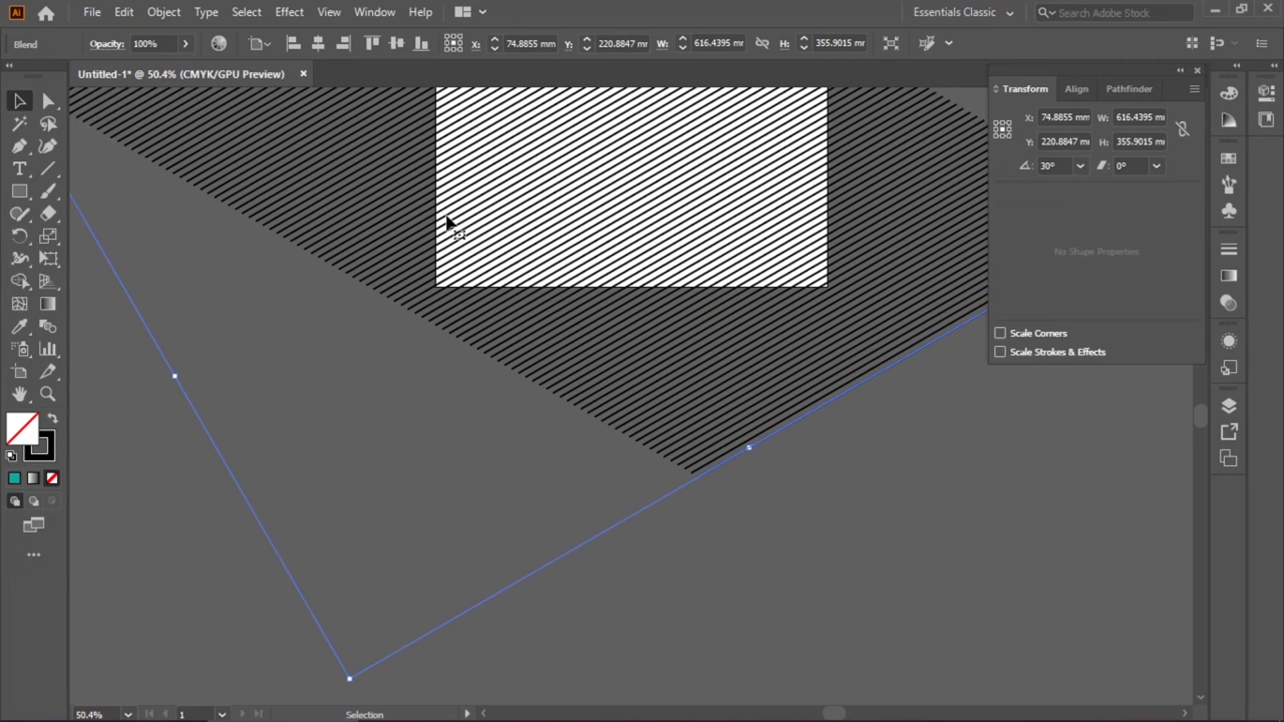
scroll(673, 353, "up", 4)
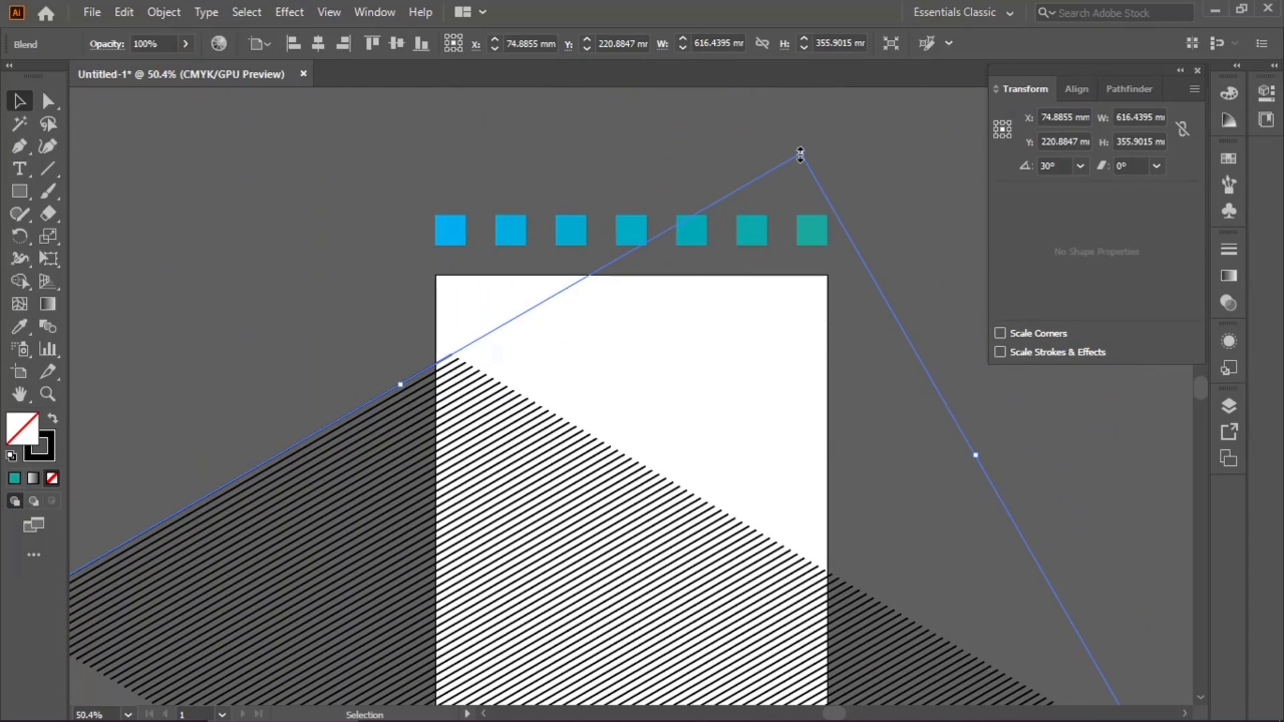
left_click_drag(800, 154, 852, 105)
scroll(769, 379, "down", 12)
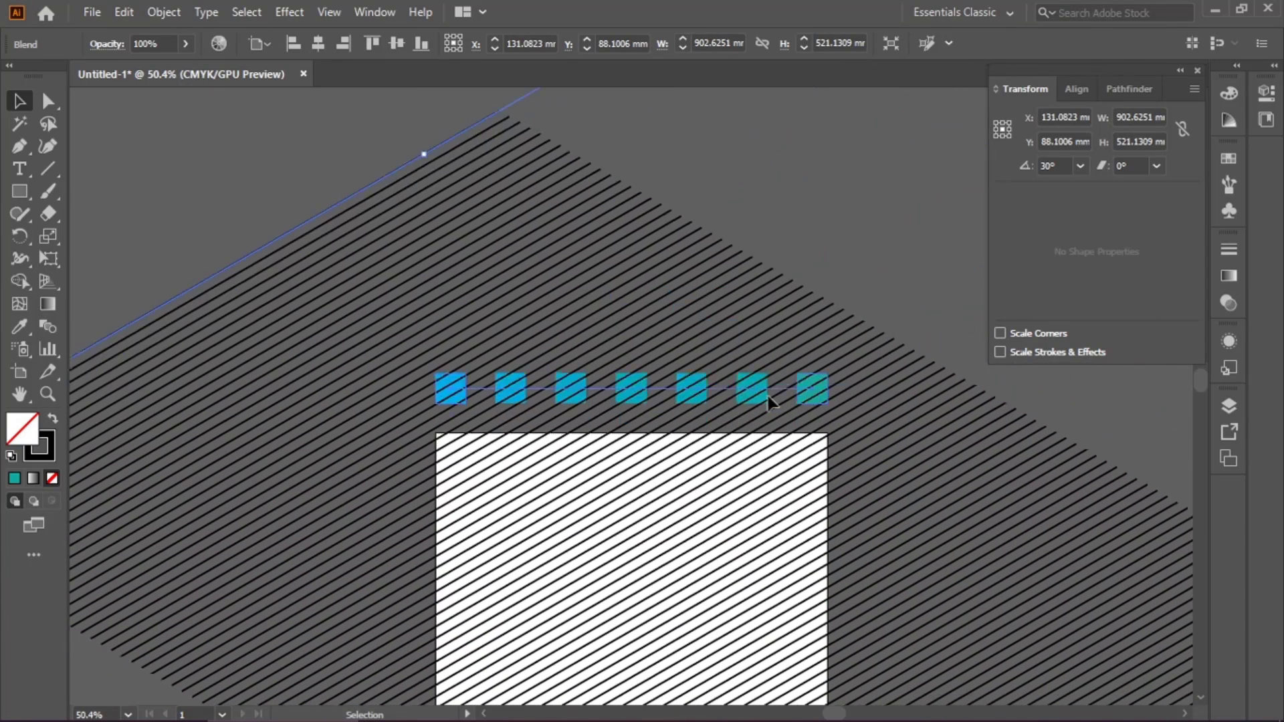
scroll(768, 396, "down", 10)
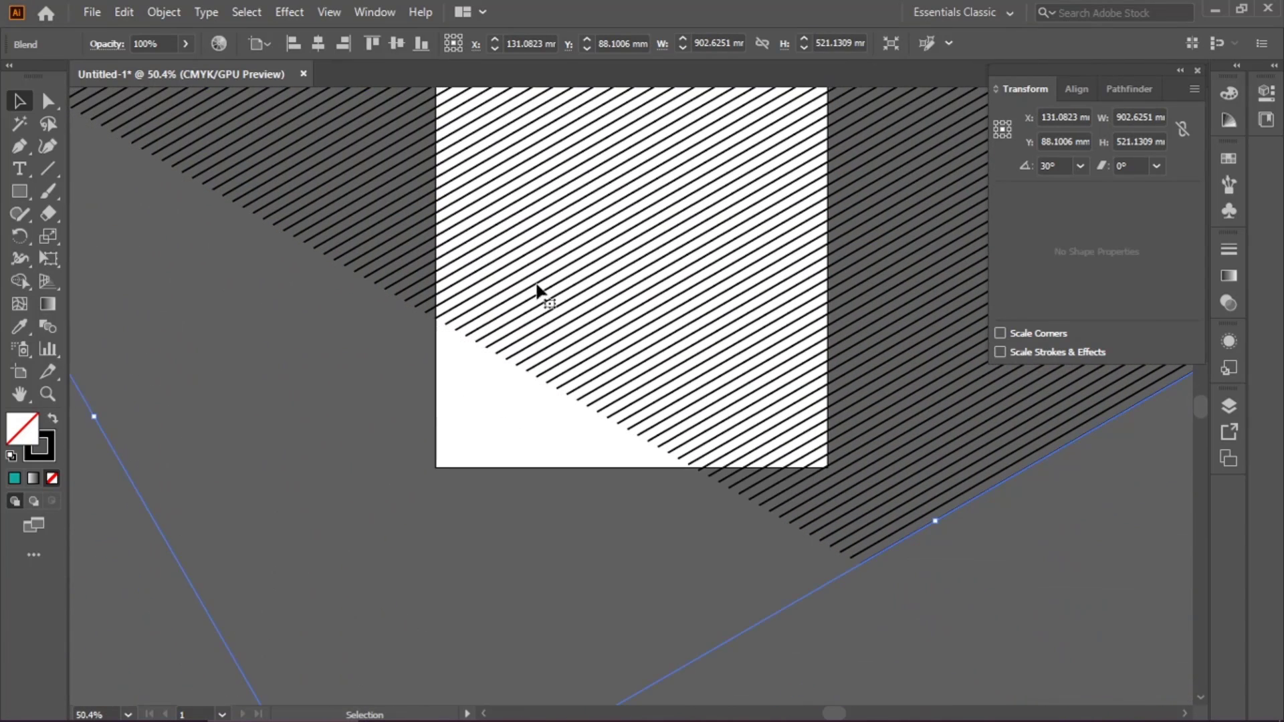
scroll(610, 368, "down", 5)
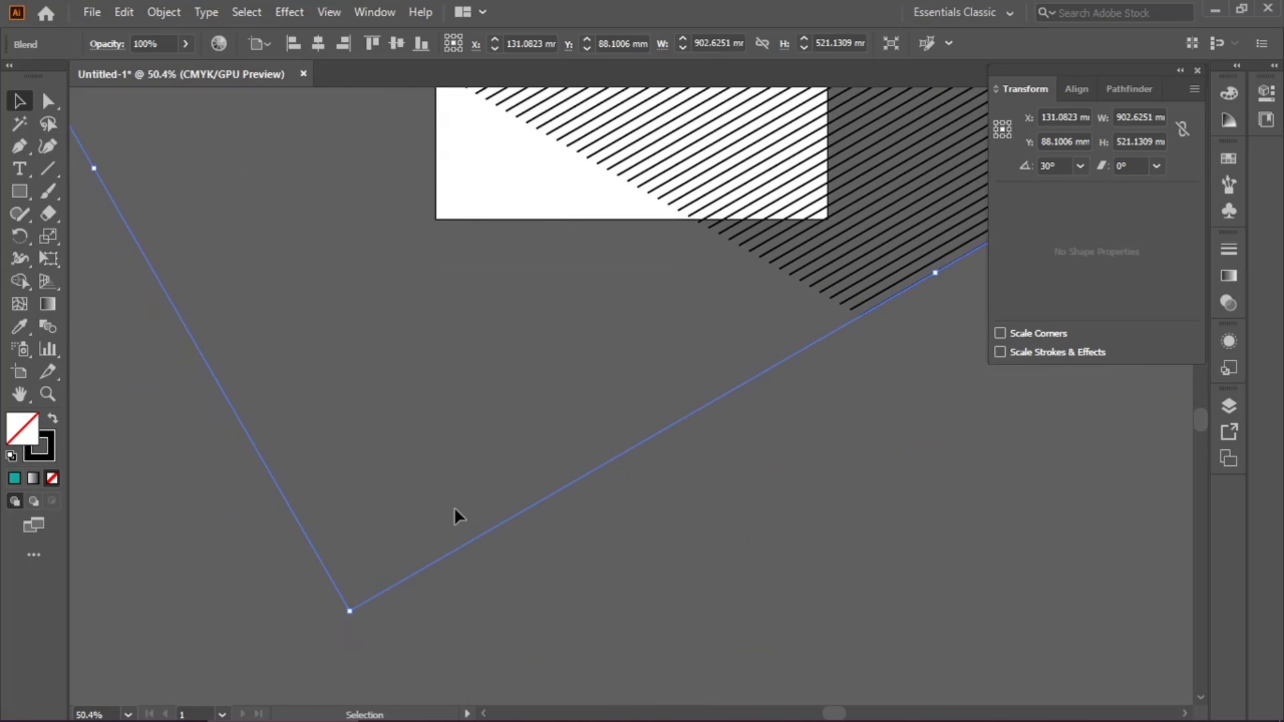
left_click_drag(349, 610, 317, 709)
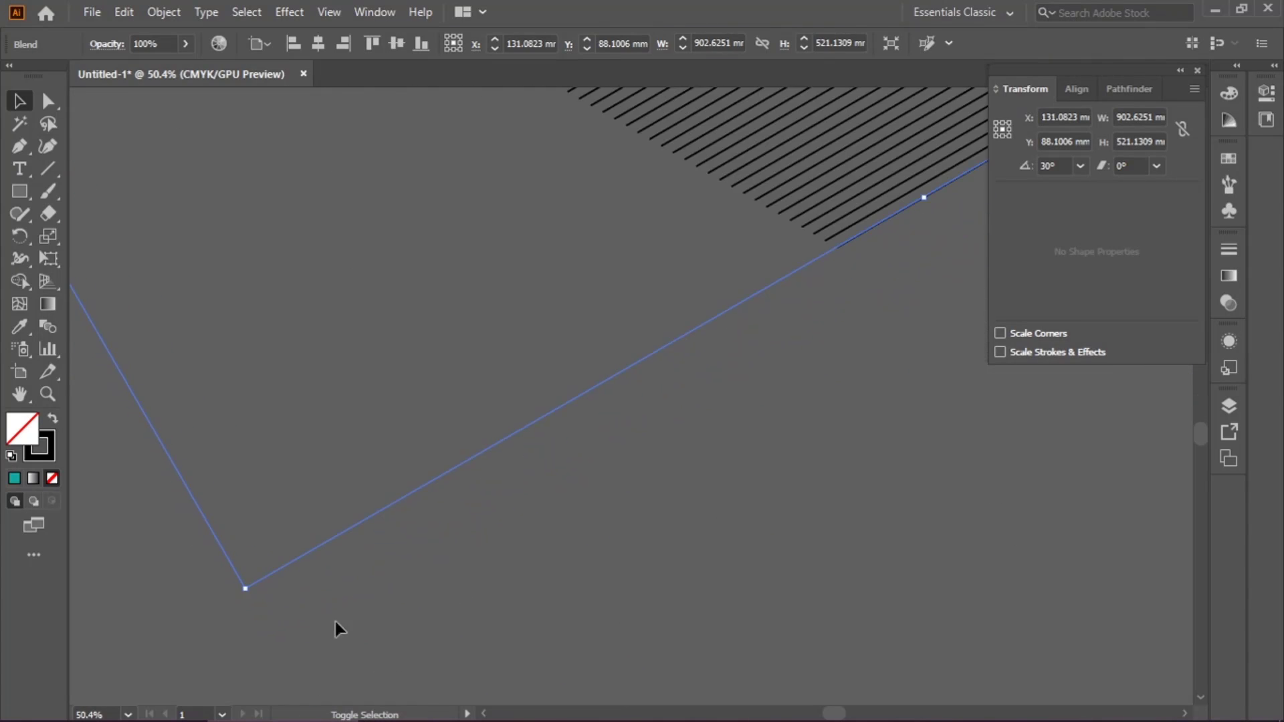
scroll(433, 378, "up", 2)
scroll(430, 367, "up", 12)
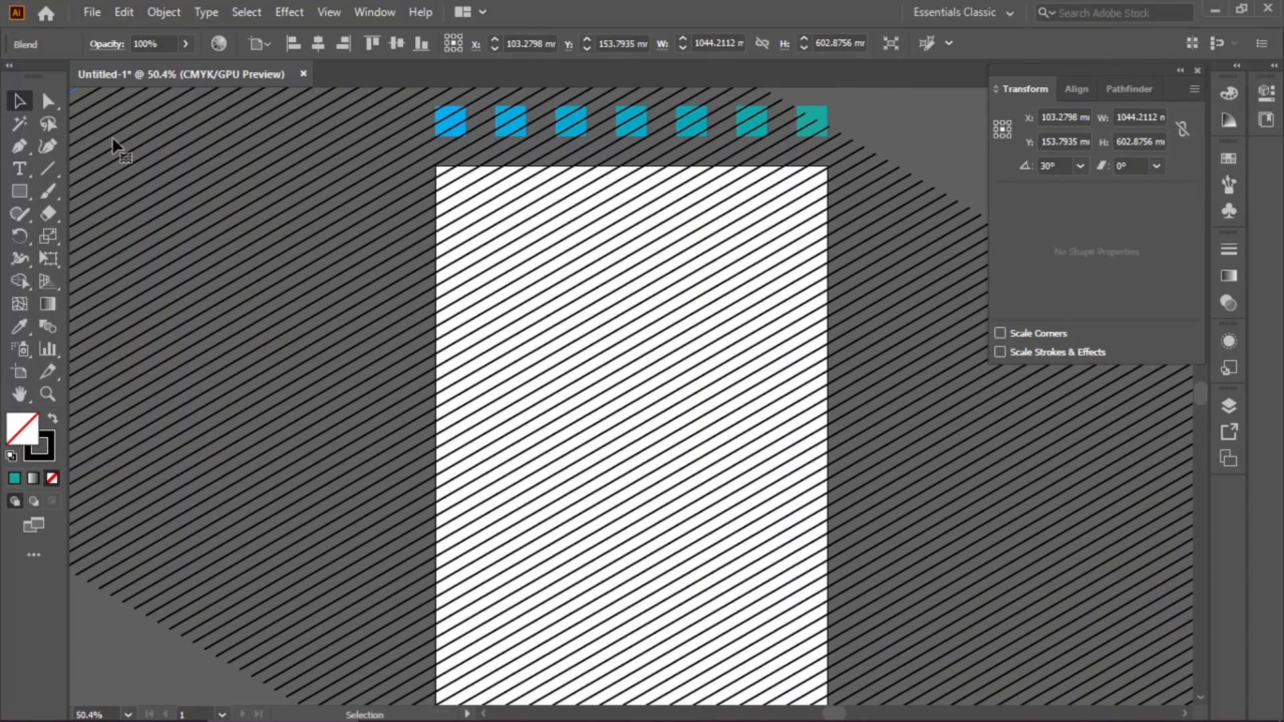
left_click(251, 201)
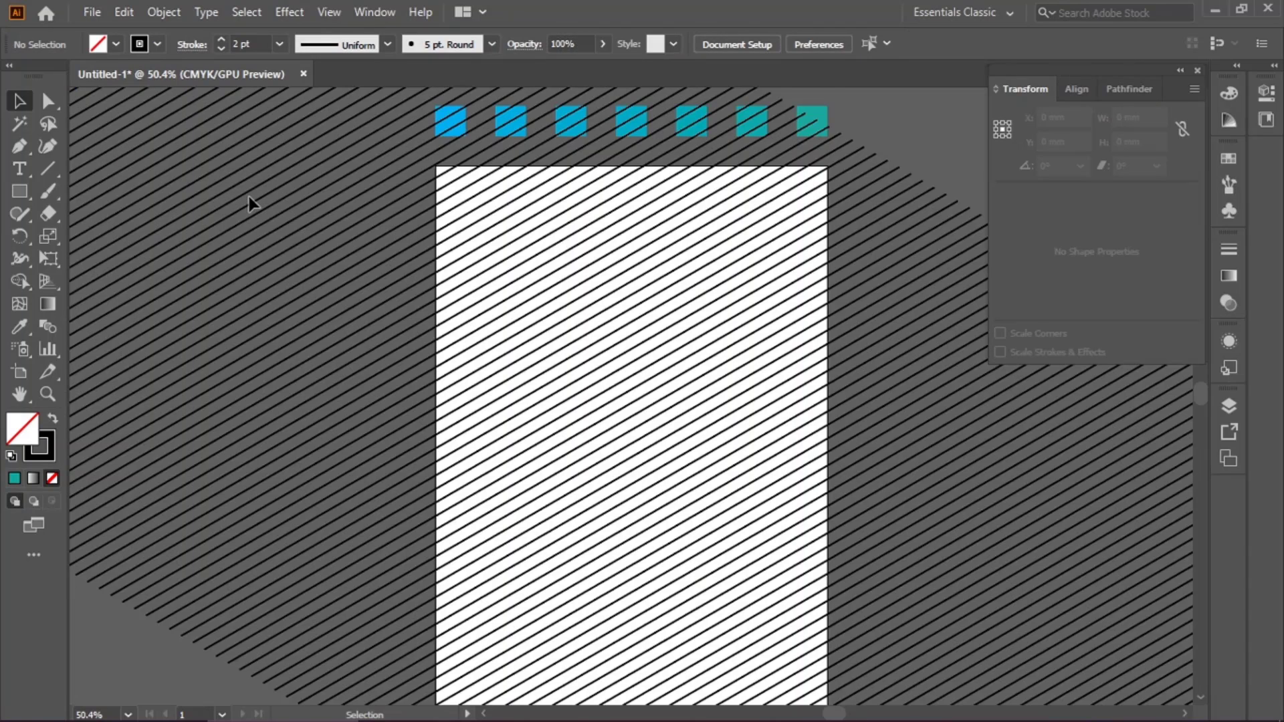
right_click(416, 204)
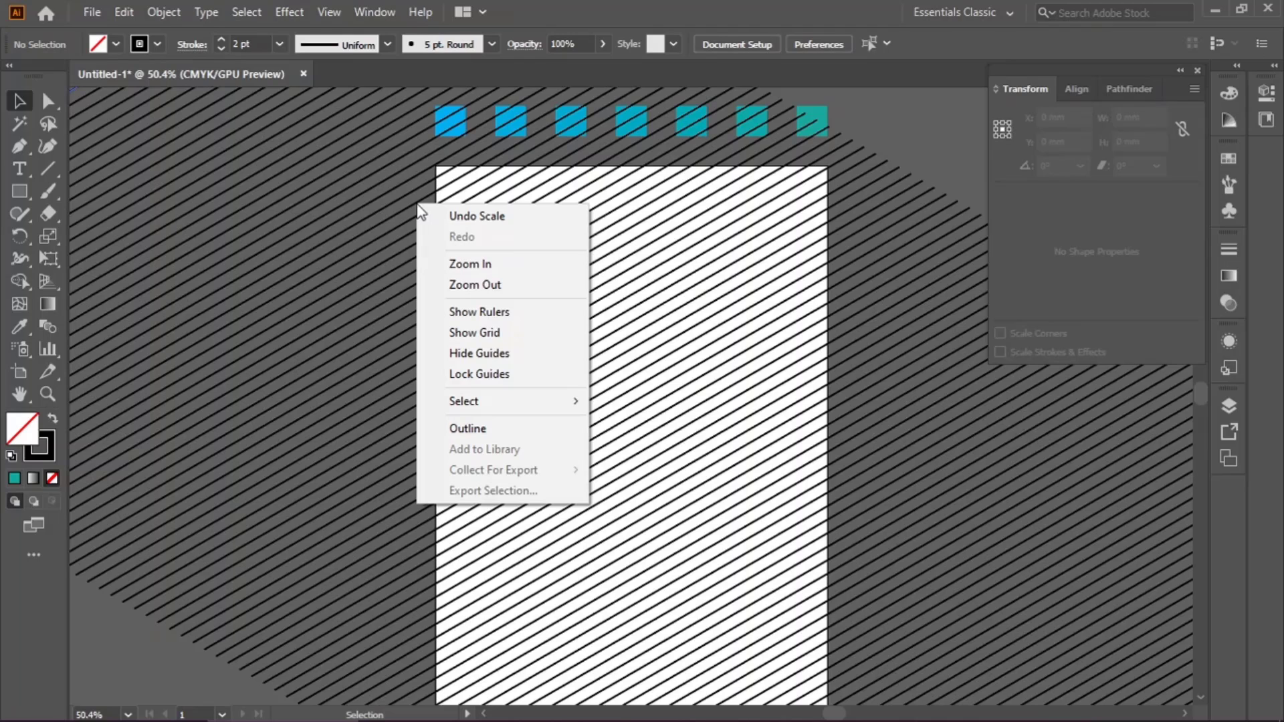
left_click(391, 198)
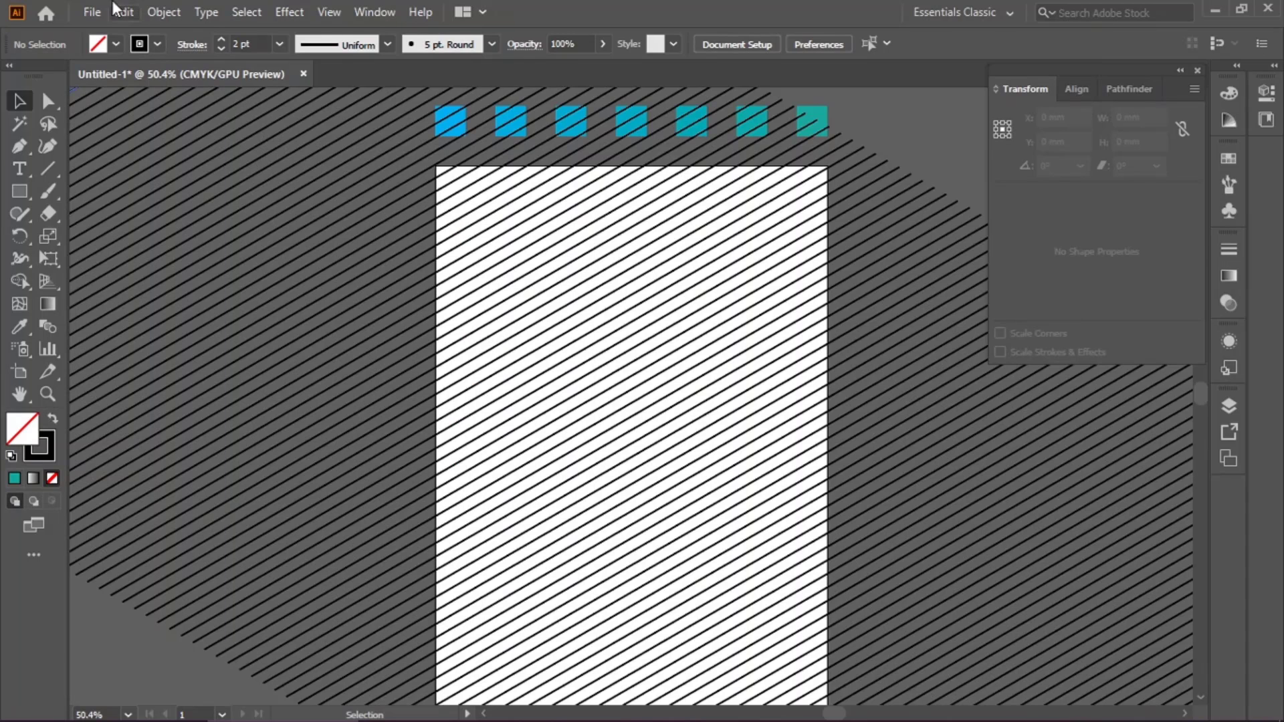
left_click(161, 14)
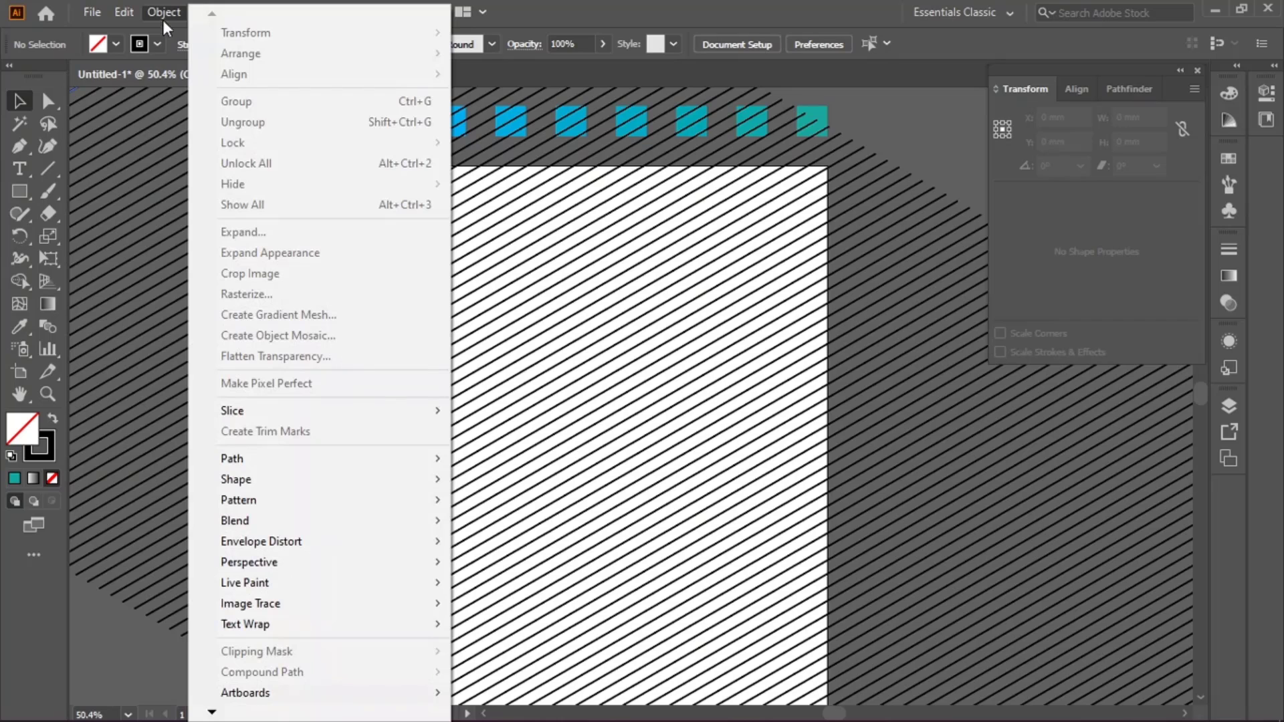
left_click(142, 184)
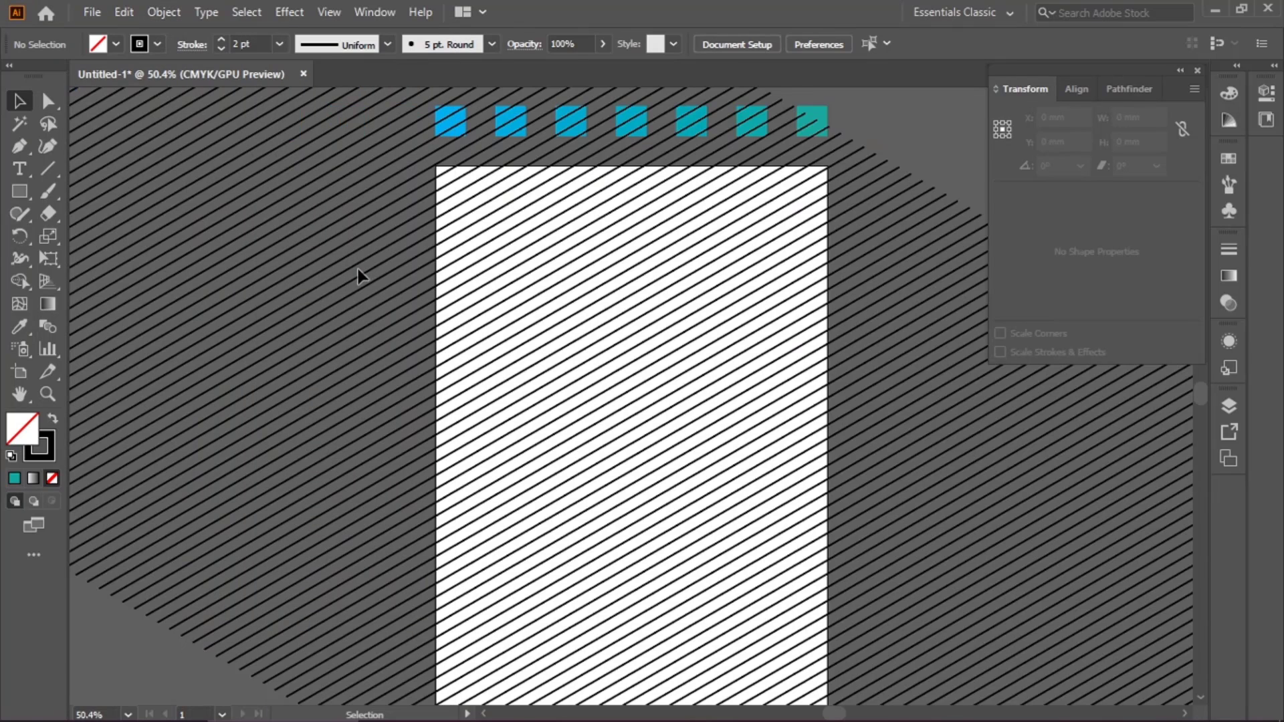
Step: Send the slanted line blend to the back, behind the row of colour squares
scroll(357, 275, "up", 3)
left_click(189, 137)
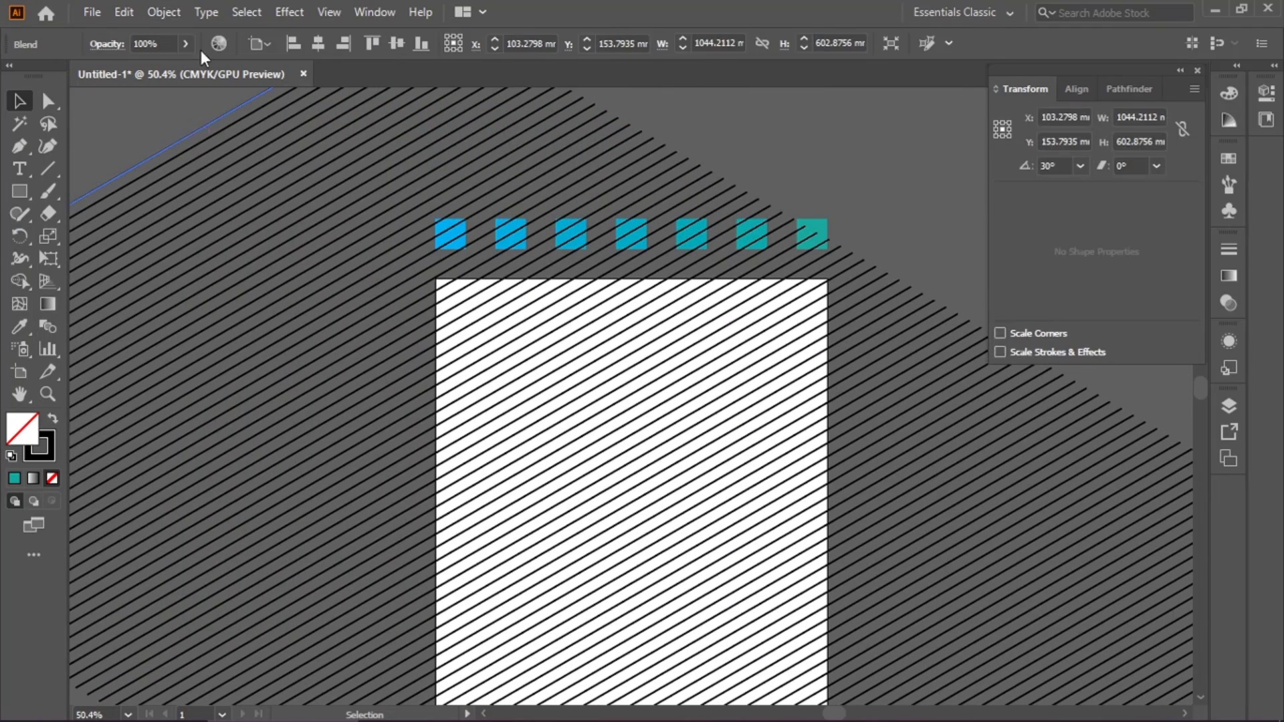
right_click(185, 139)
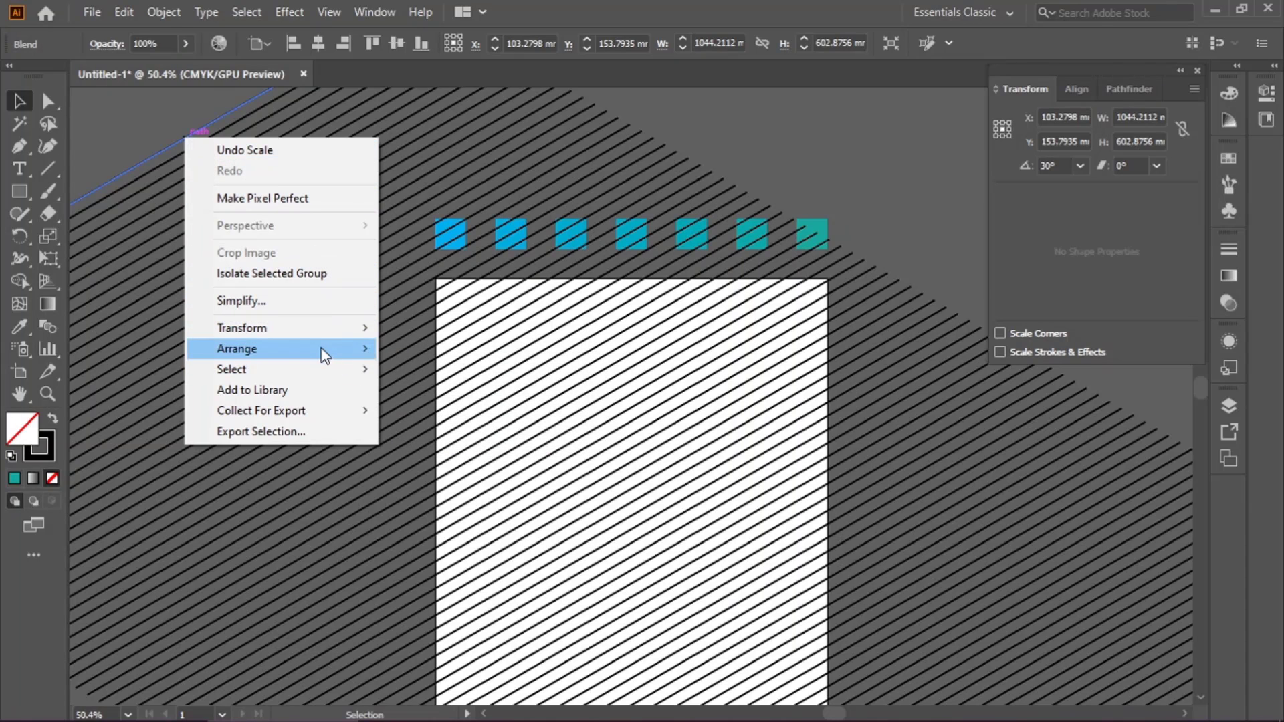
mouse_move(285, 359)
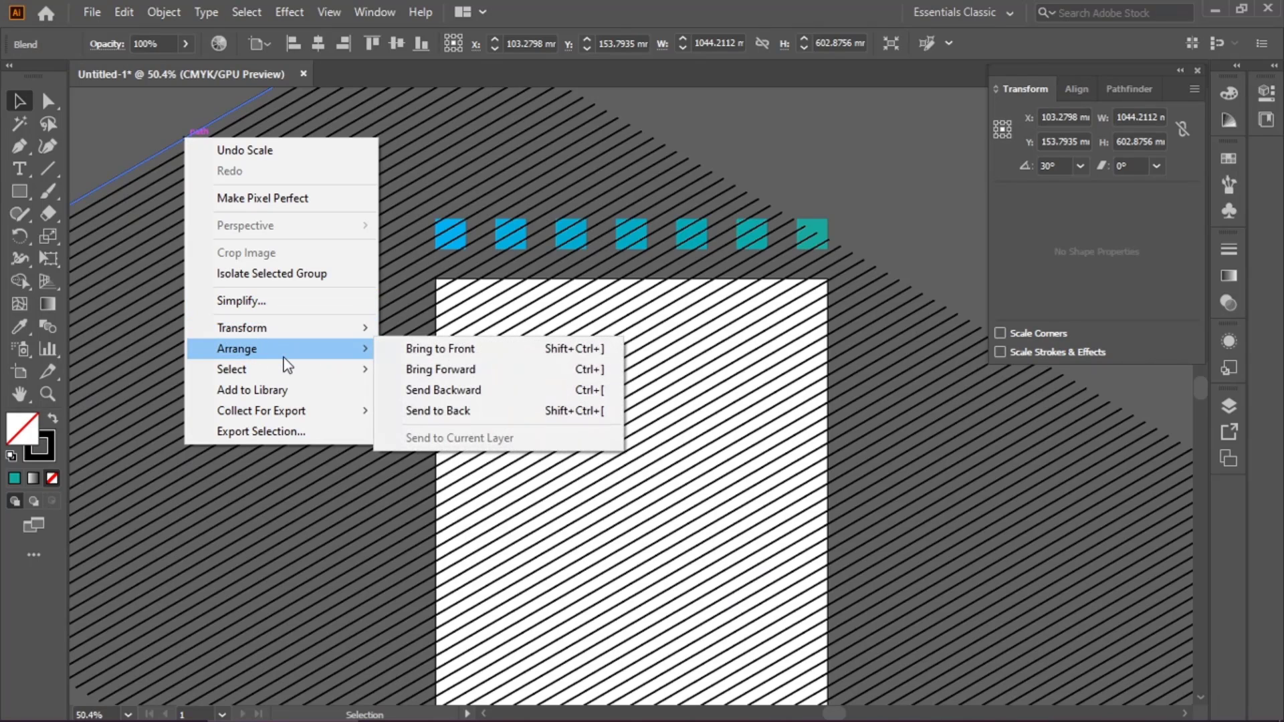
left_click(459, 412)
Step: Lock the selected line blend
left_click(162, 12)
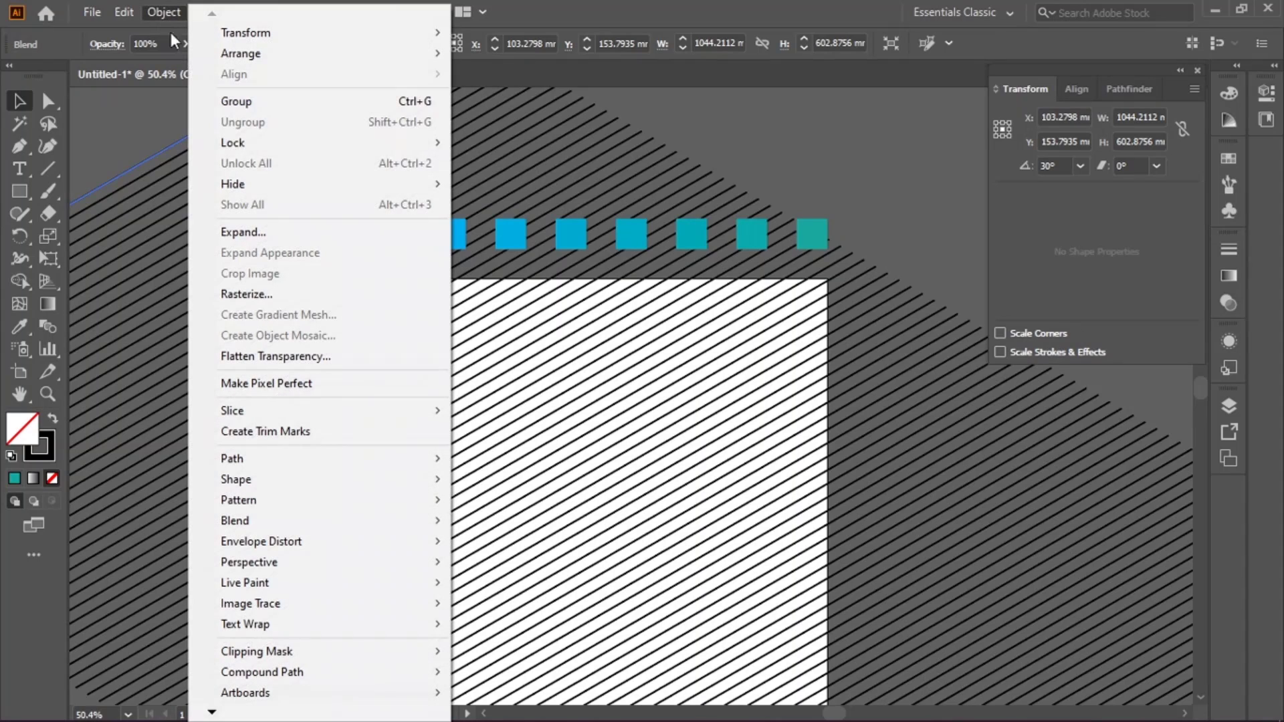
mouse_move(242, 145)
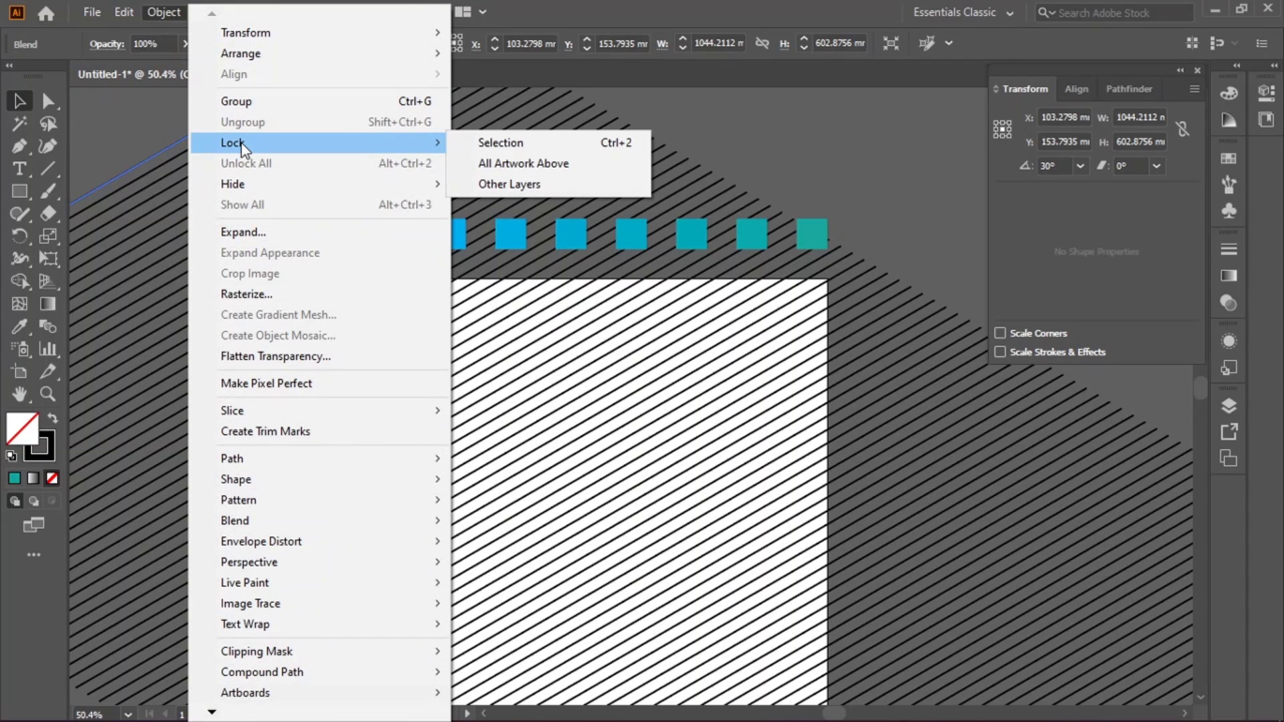
left_click(498, 145)
Step: Place a text object on the upper half of the page and set it in Momcake Bold at 72 pt
scroll(715, 329, "down", 1)
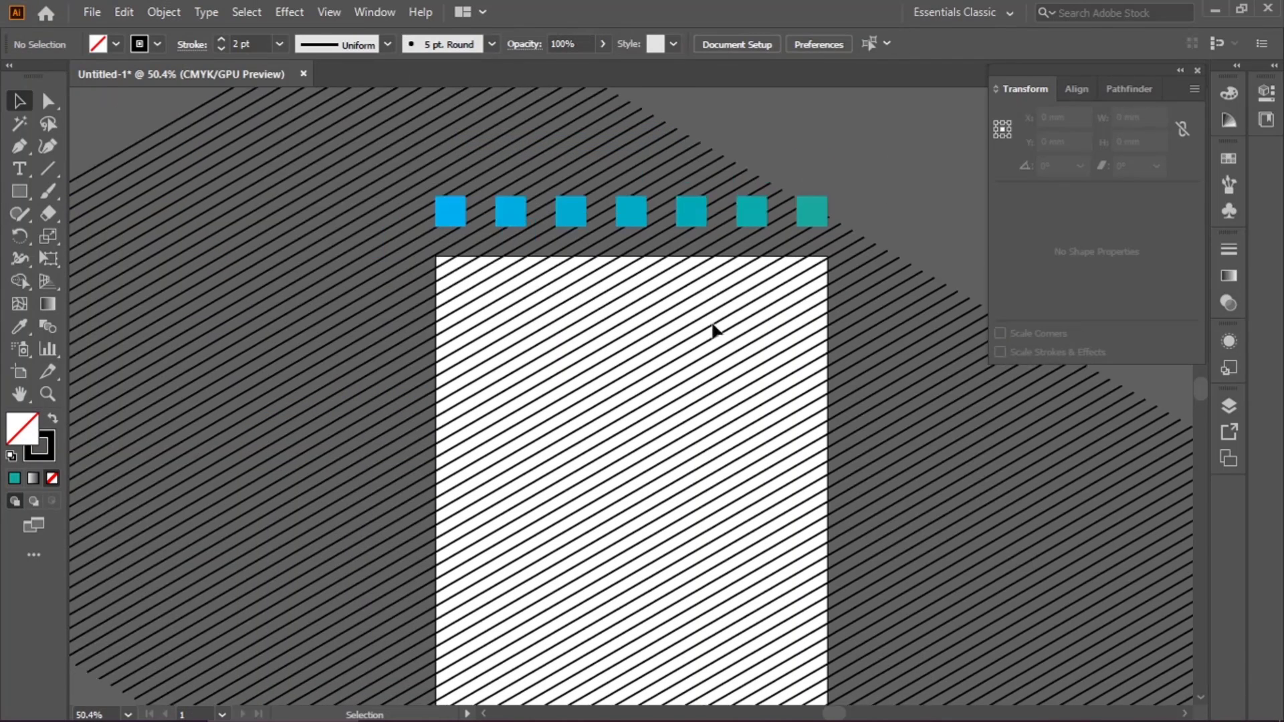
scroll(713, 329, "down", 3)
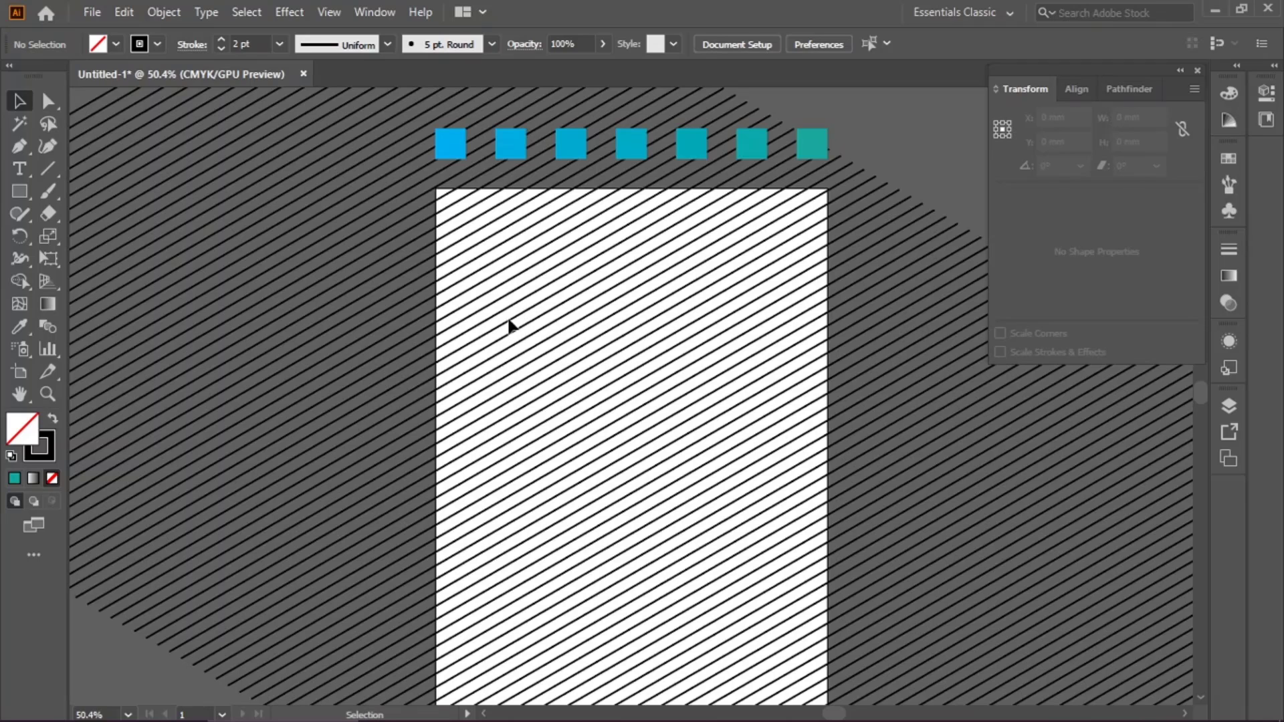
scroll(683, 462, "down", 4)
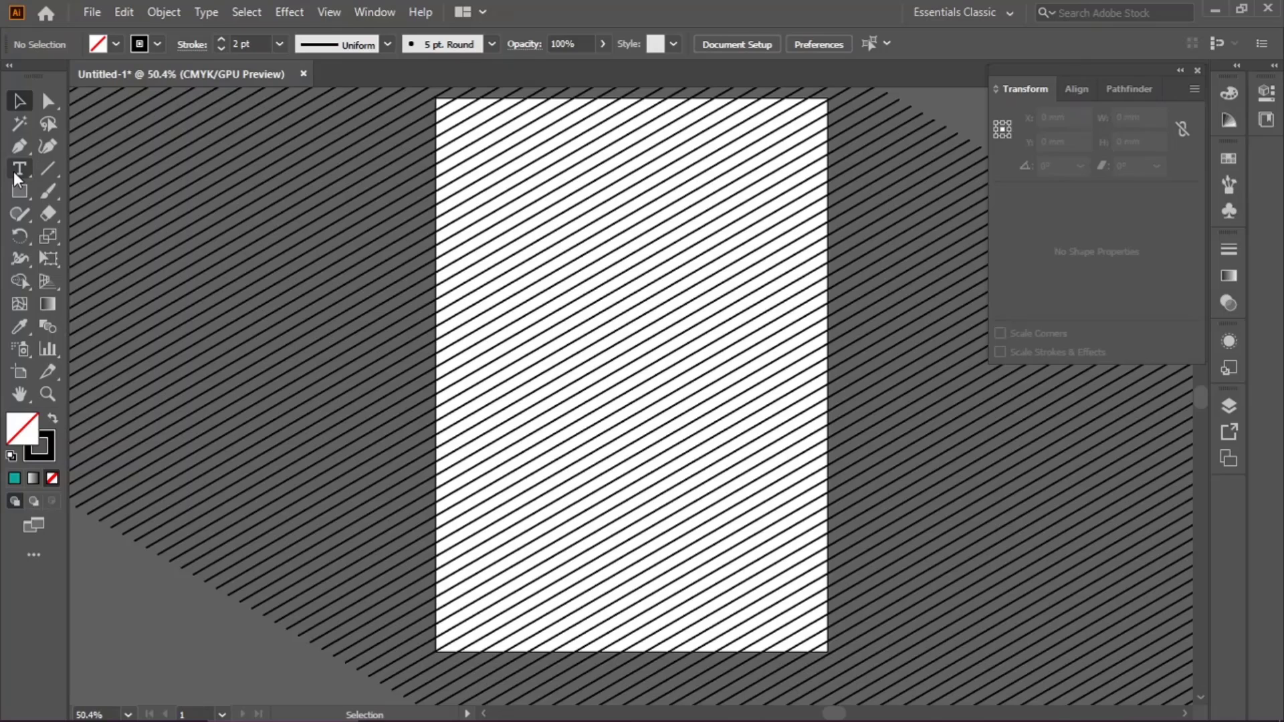
left_click(515, 328)
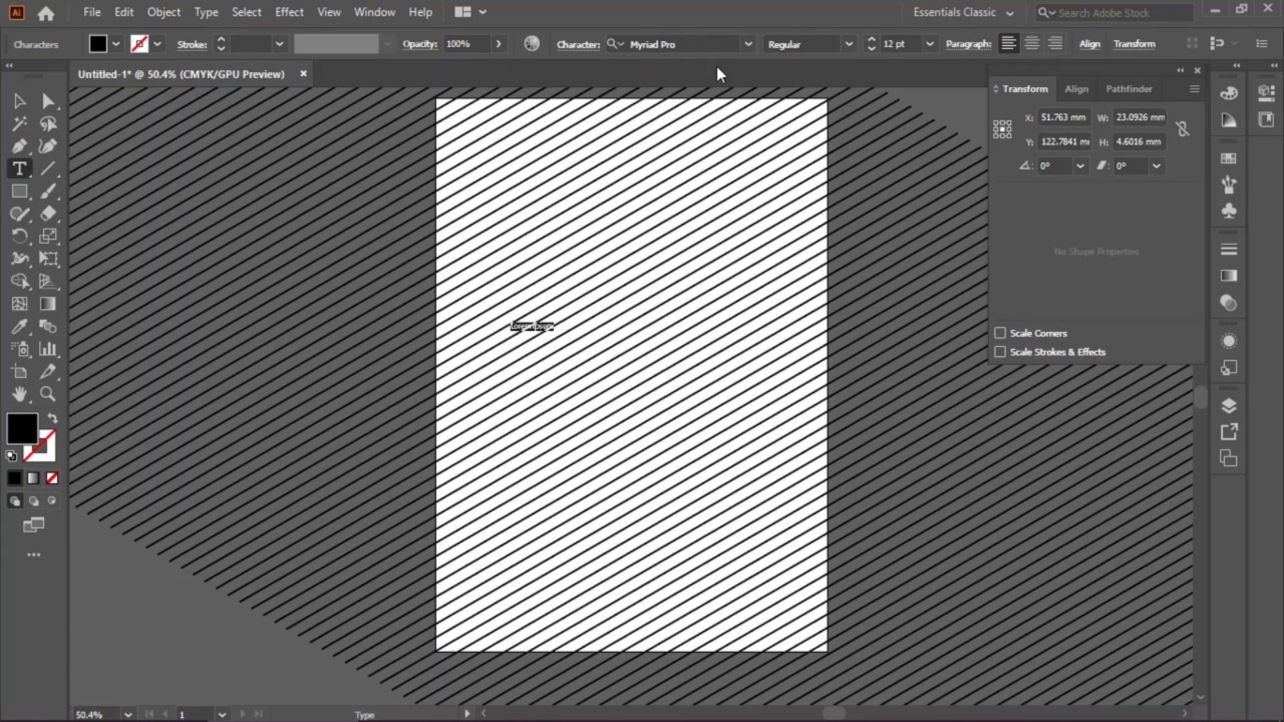
left_click(687, 45)
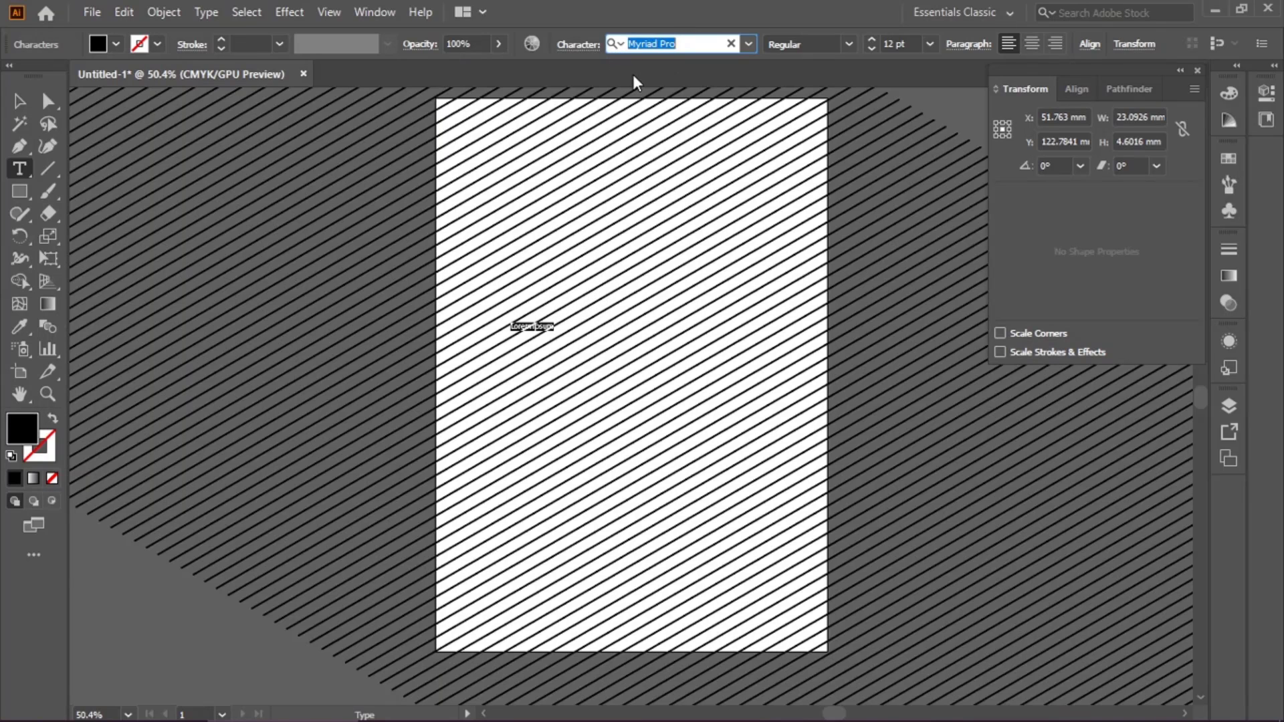
type("mo")
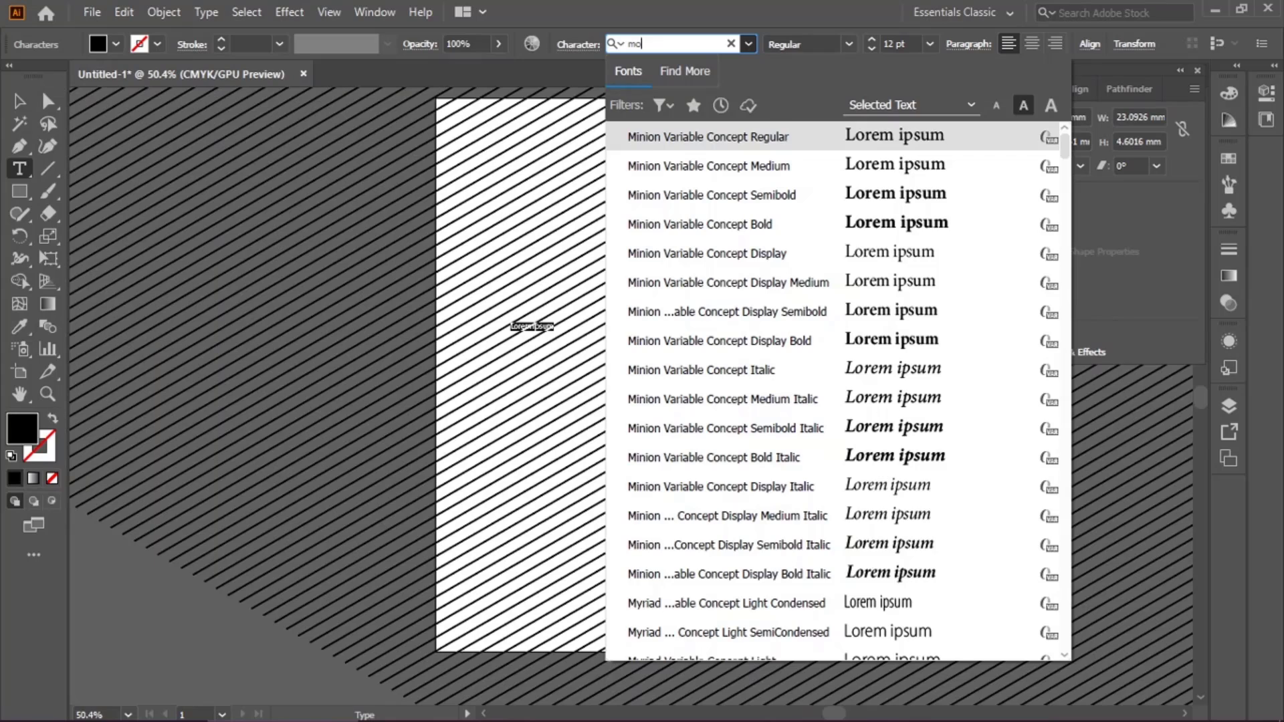
type("m")
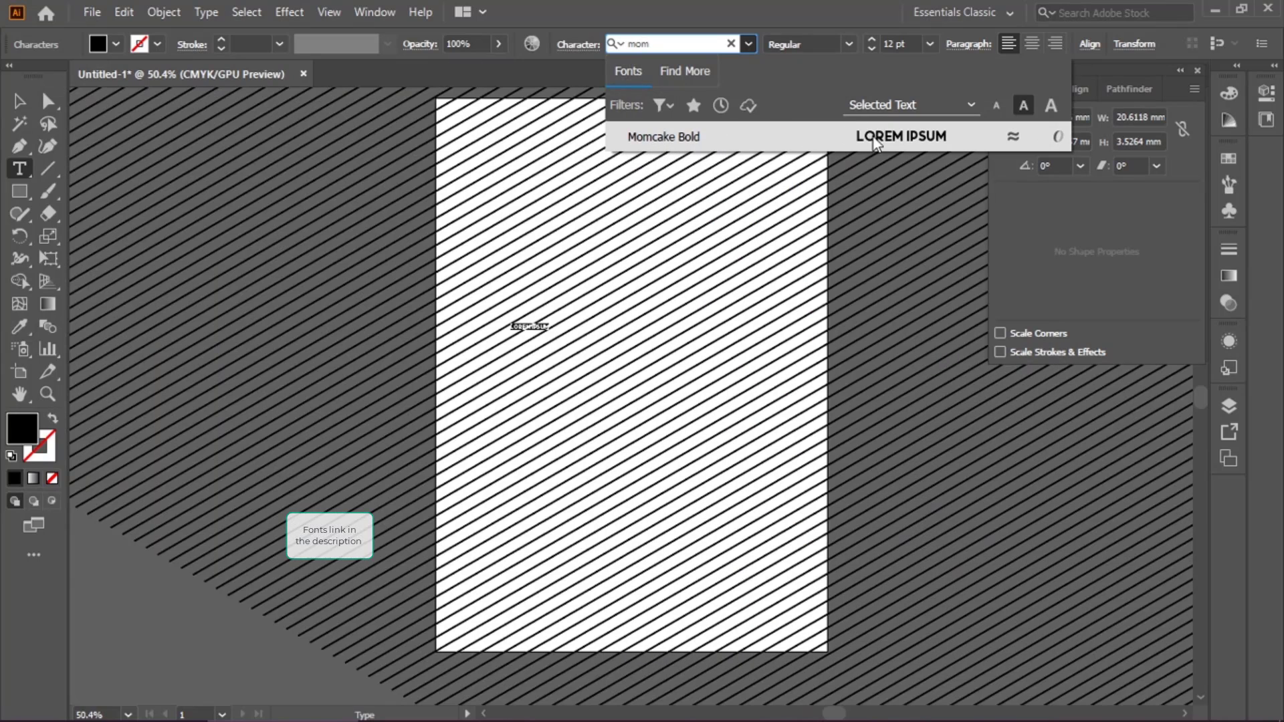
left_click(875, 141)
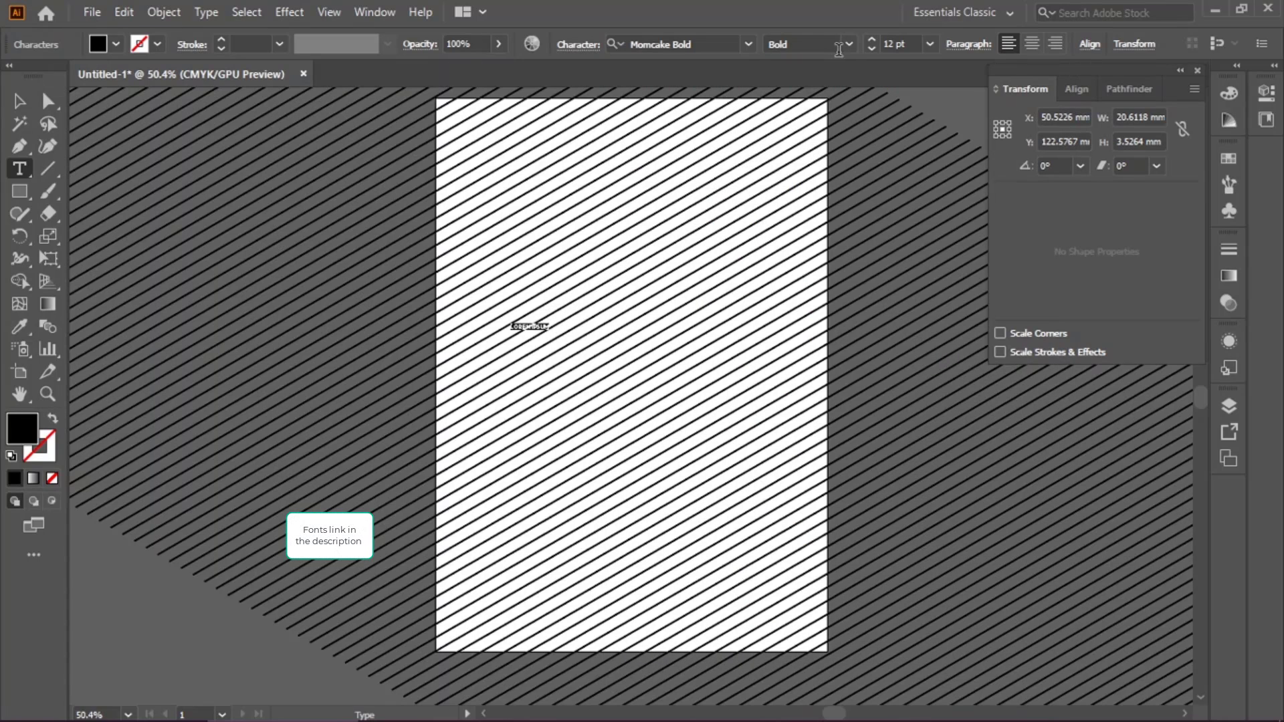
left_click(929, 47)
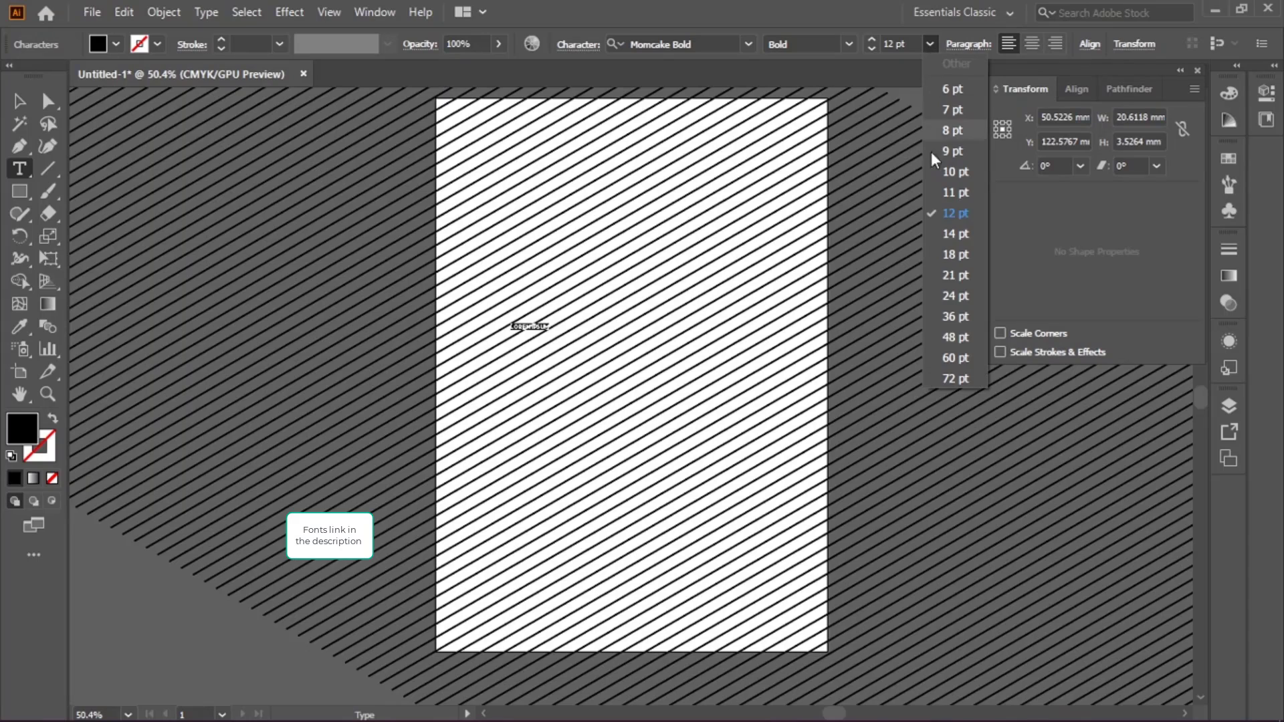
left_click(953, 379)
Step: Replace the placeholder text with GOOD and enlarge the word proportionally to about 127 × 47 mm
left_click(582, 315)
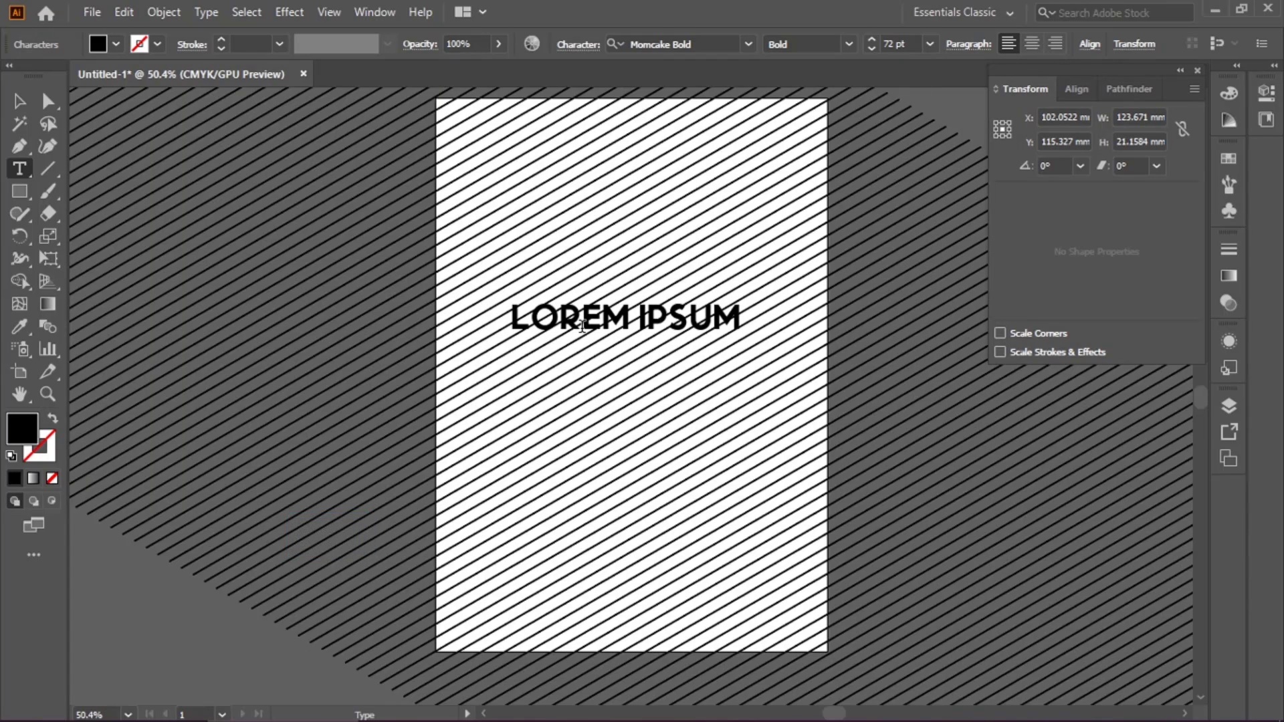
key("ctrl+a")
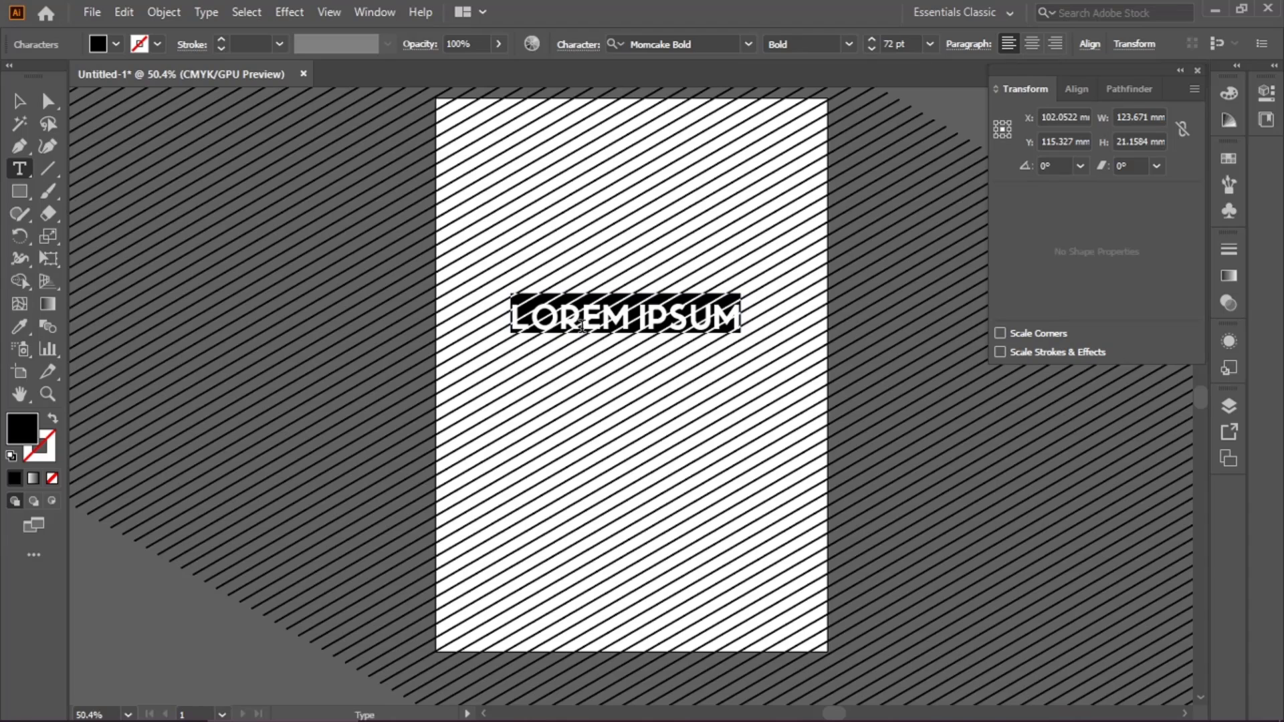
type("G")
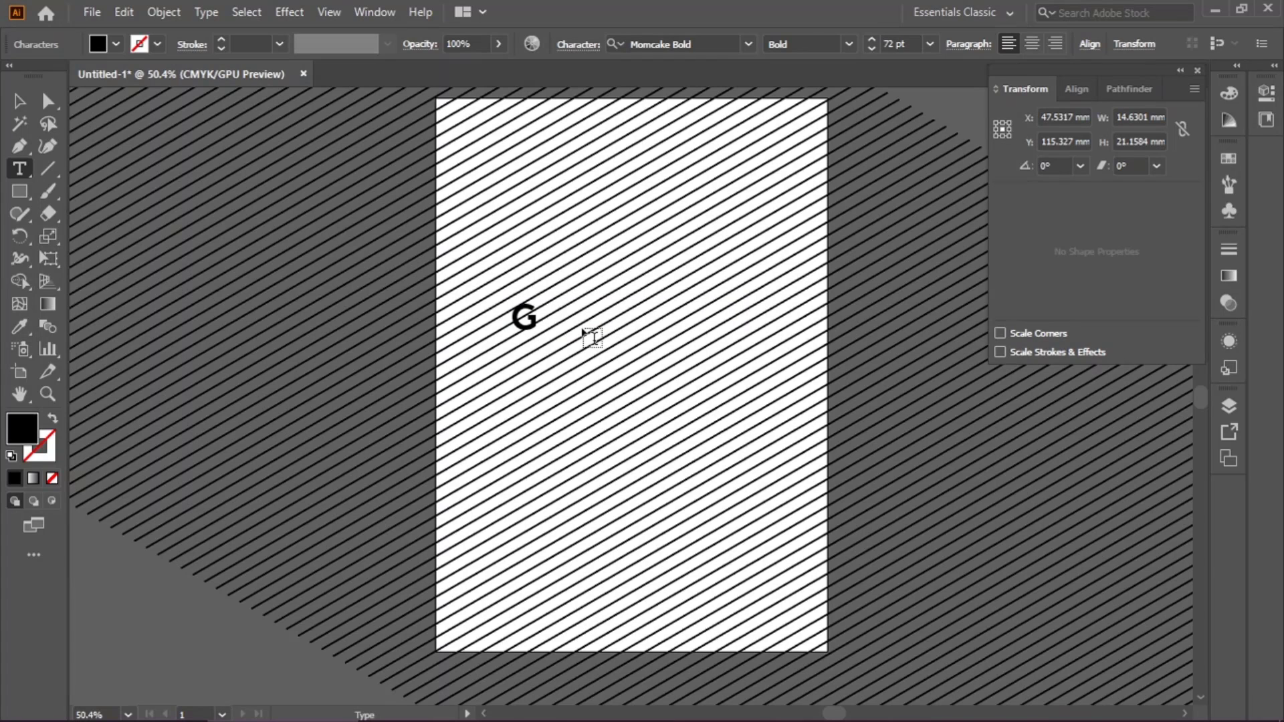
type("OOD")
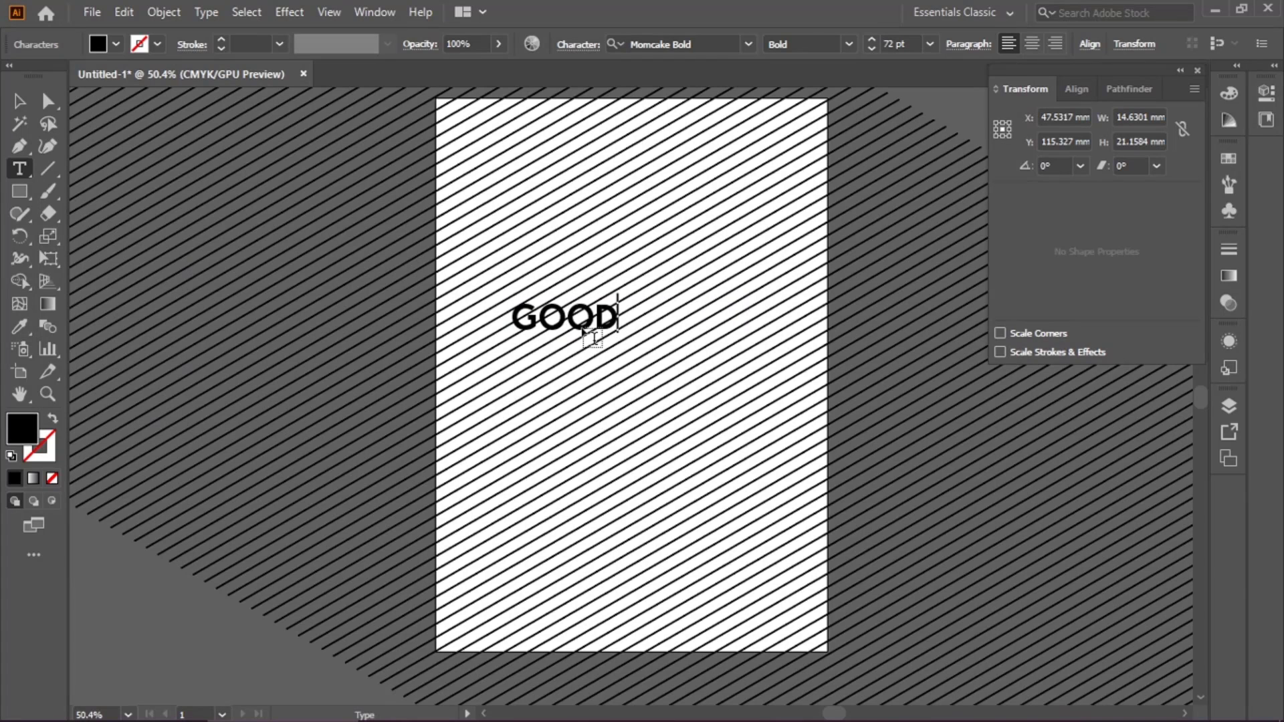
left_click(19, 101)
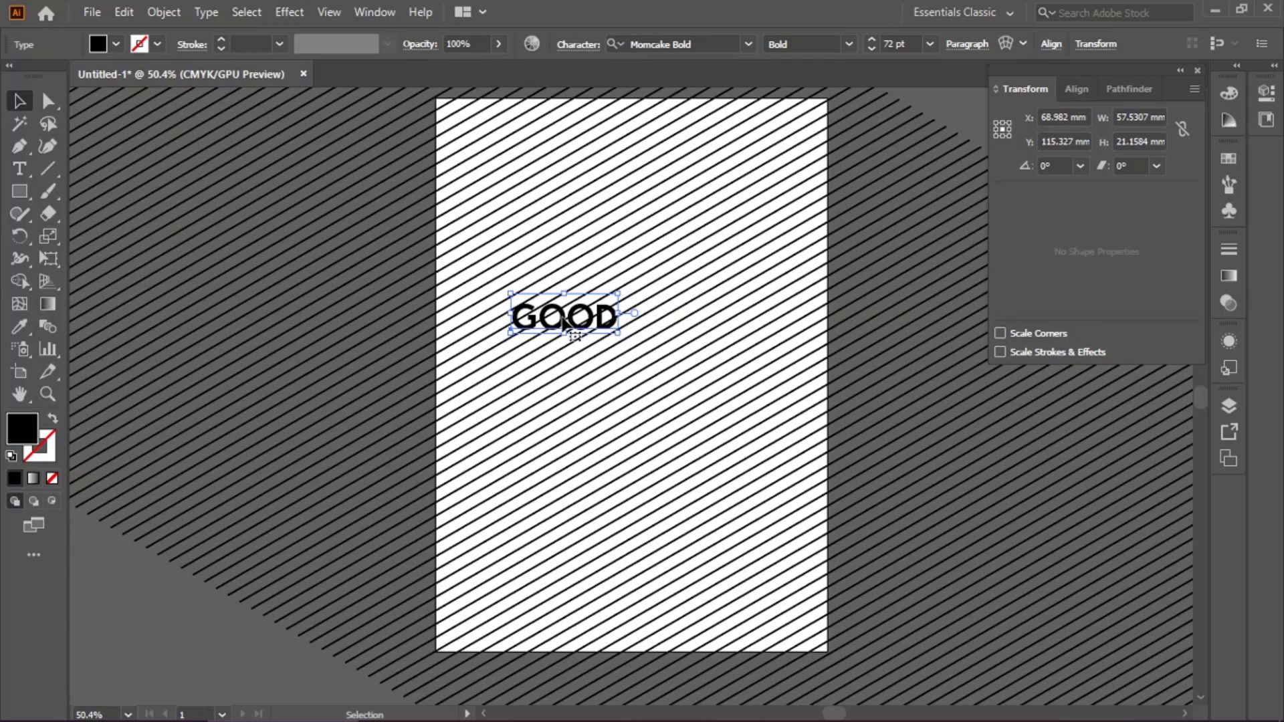
left_click_drag(617, 294, 751, 235)
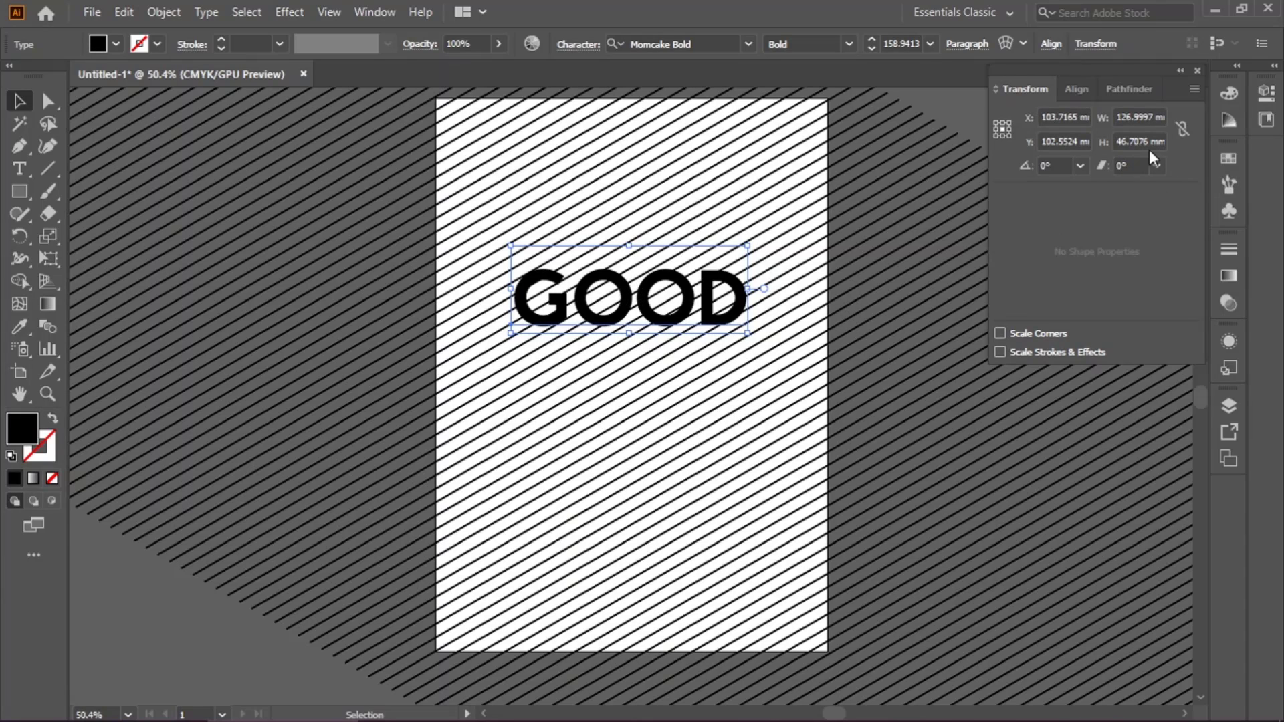
Step: Scale only the height of the GOOD text to 80%, making it 37.366 mm
double_click(1116, 143)
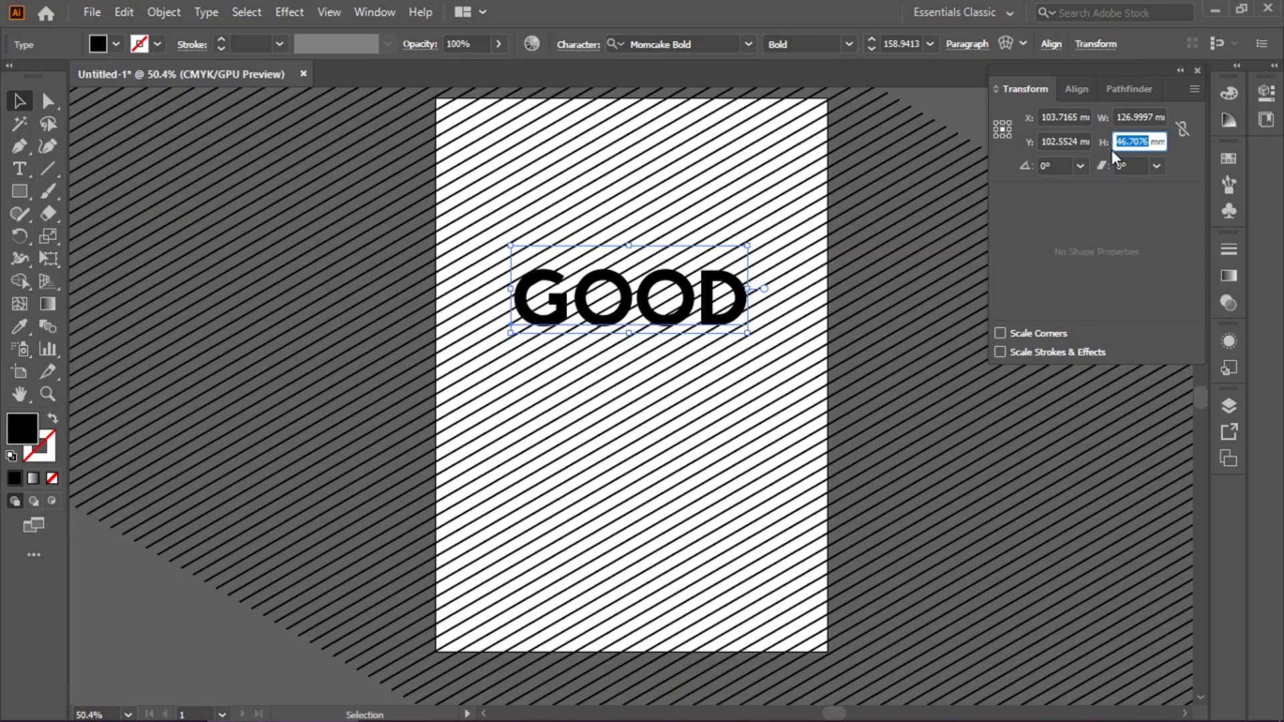
double_click(1159, 142)
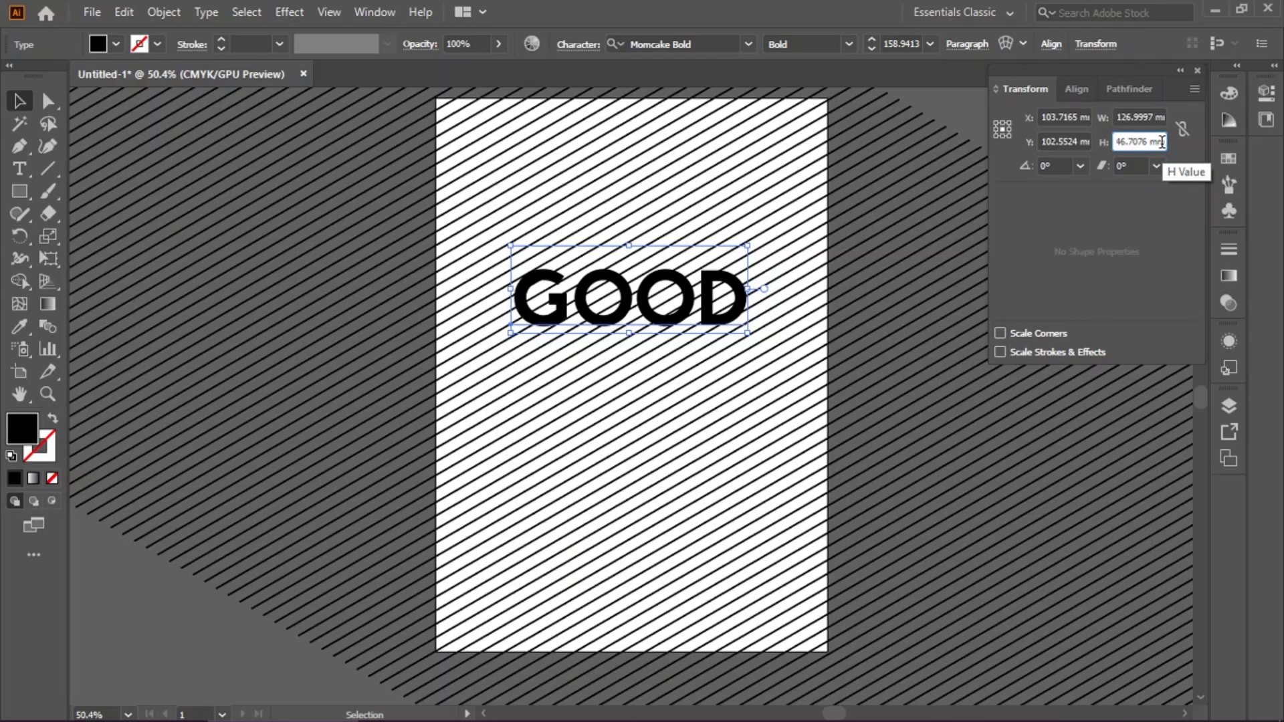
triple_click(1162, 142)
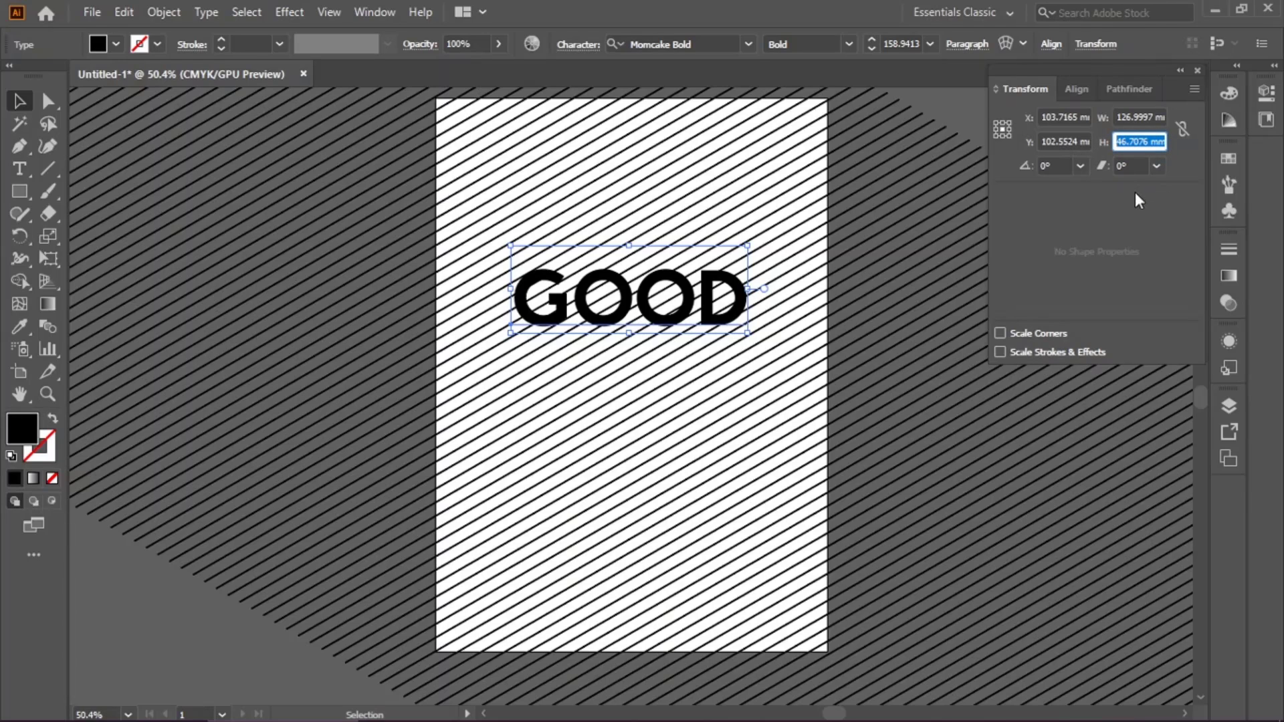
type("80")
key("Return")
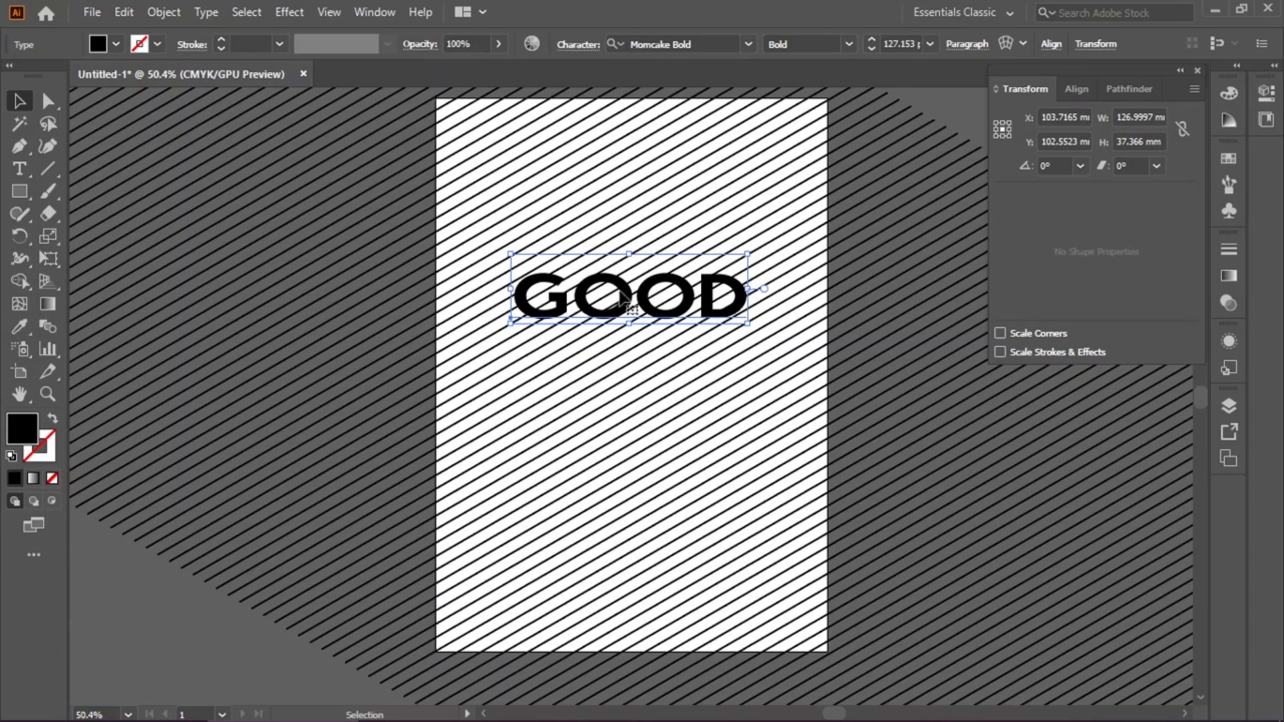
Step: Shear the GOOD text by -30°, rotate it by 30° and deselect it
left_click(1125, 165)
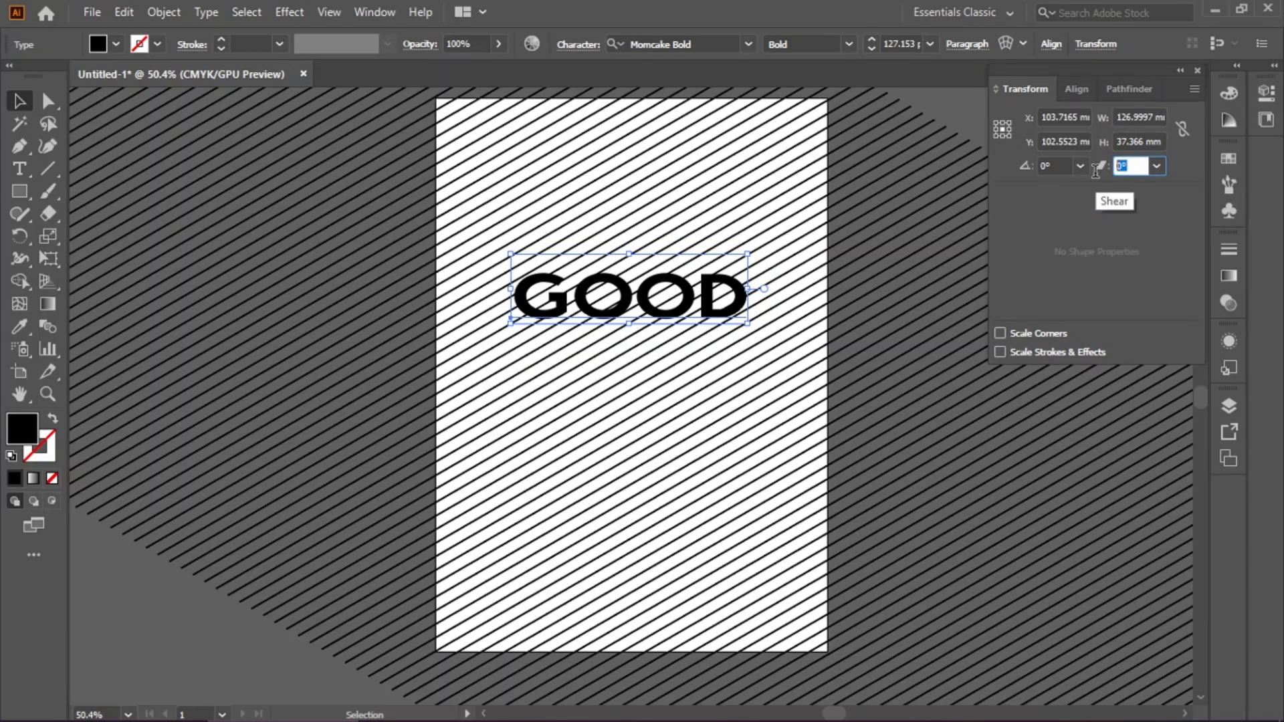
type("-3")
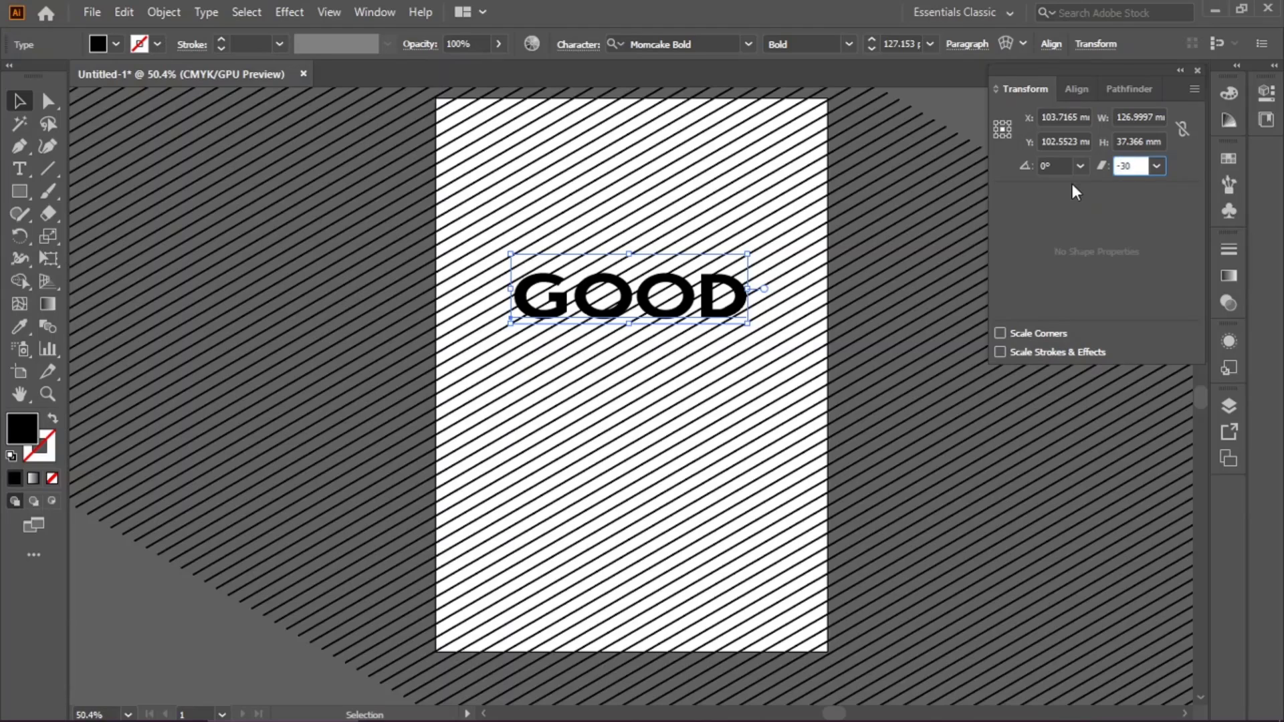
left_click_drag(1056, 166, 1022, 169)
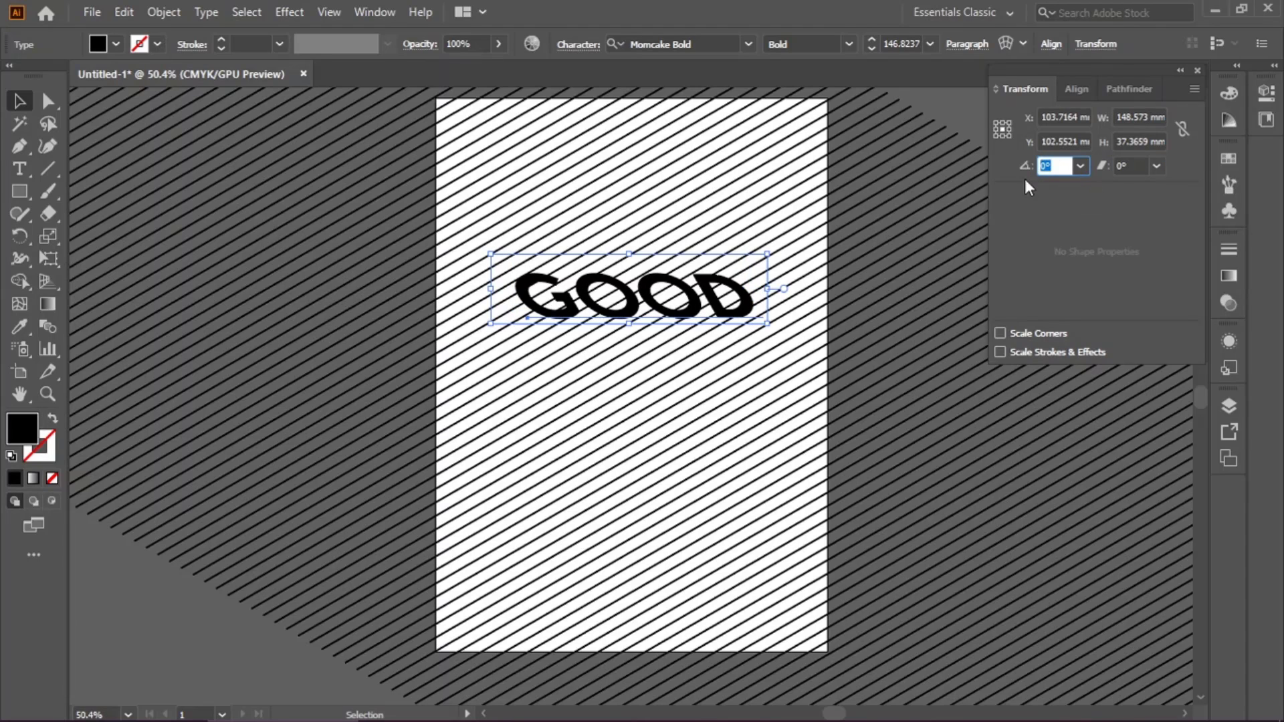
type("30")
left_click(1129, 165)
left_click(650, 362)
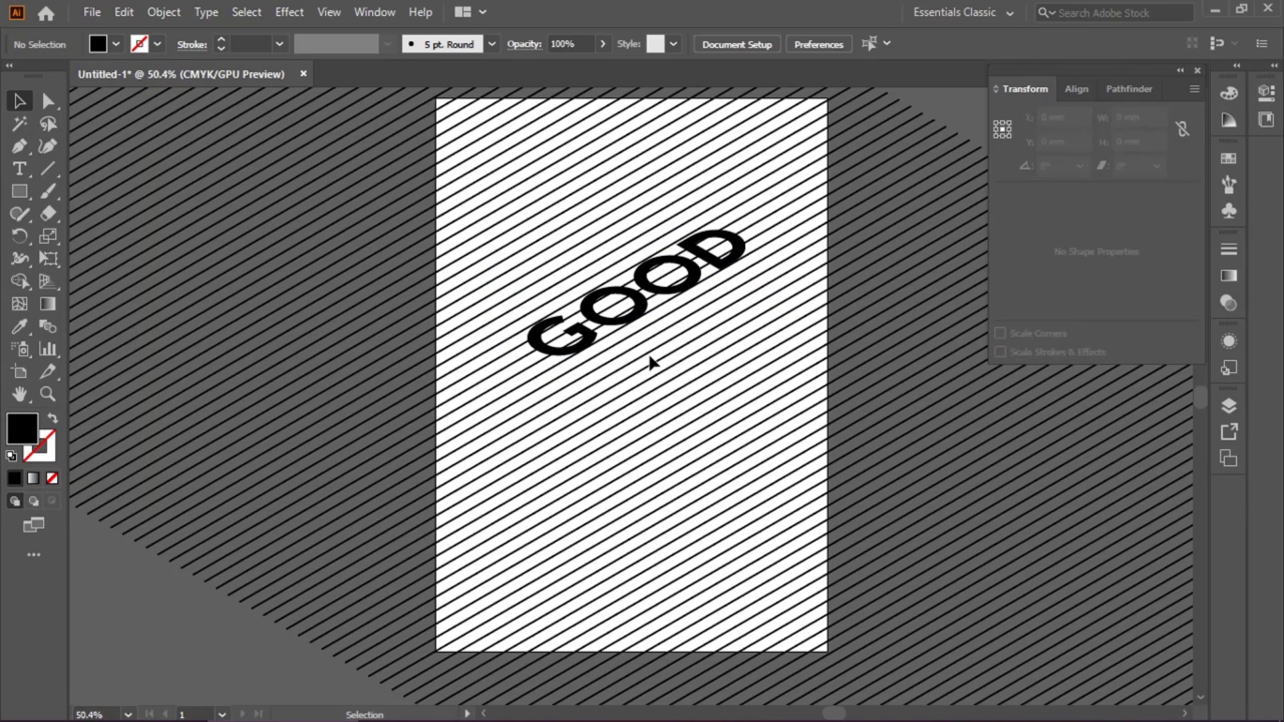
Step: Move the slanted GOOD text along the grid lines toward the page's lower-left, to about X 75.6 mm, Y 118.3 mm
key("ctrl+equal")
key("ctrl+equal")
key("ctrl+equal")
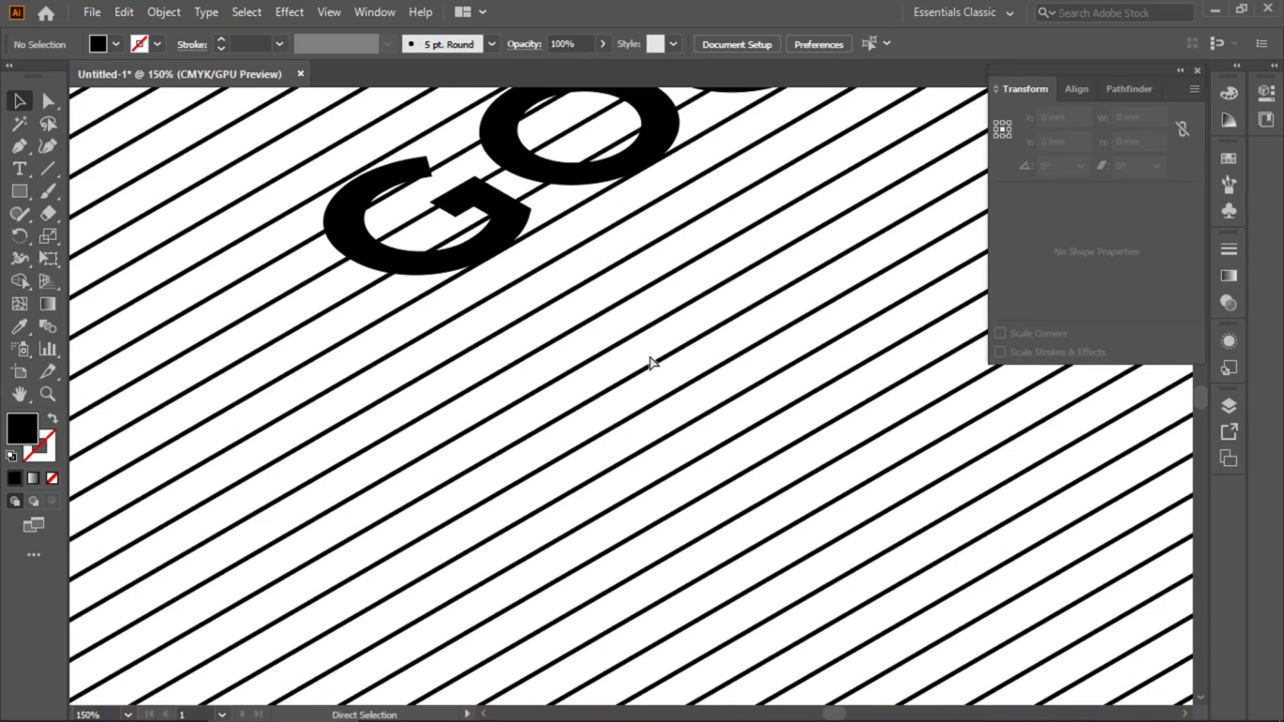
scroll(651, 362, "up", 5)
left_click_drag(619, 321, 491, 397)
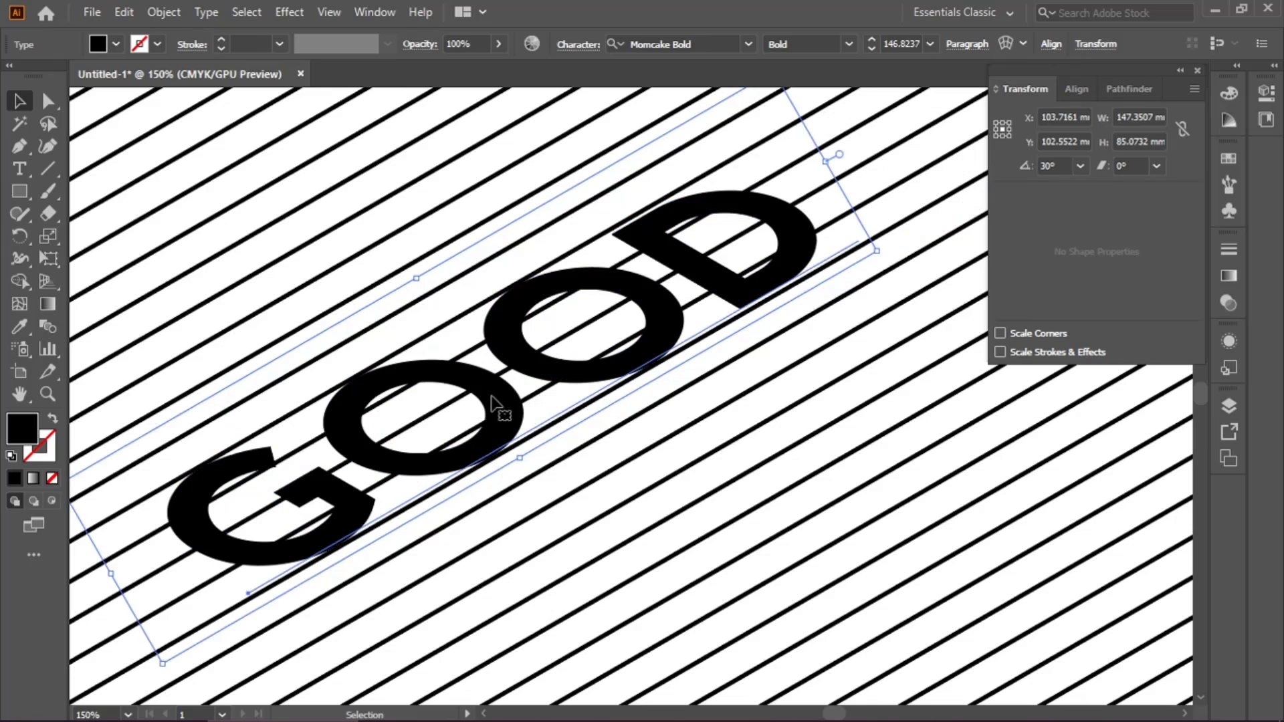
key("ctrl")
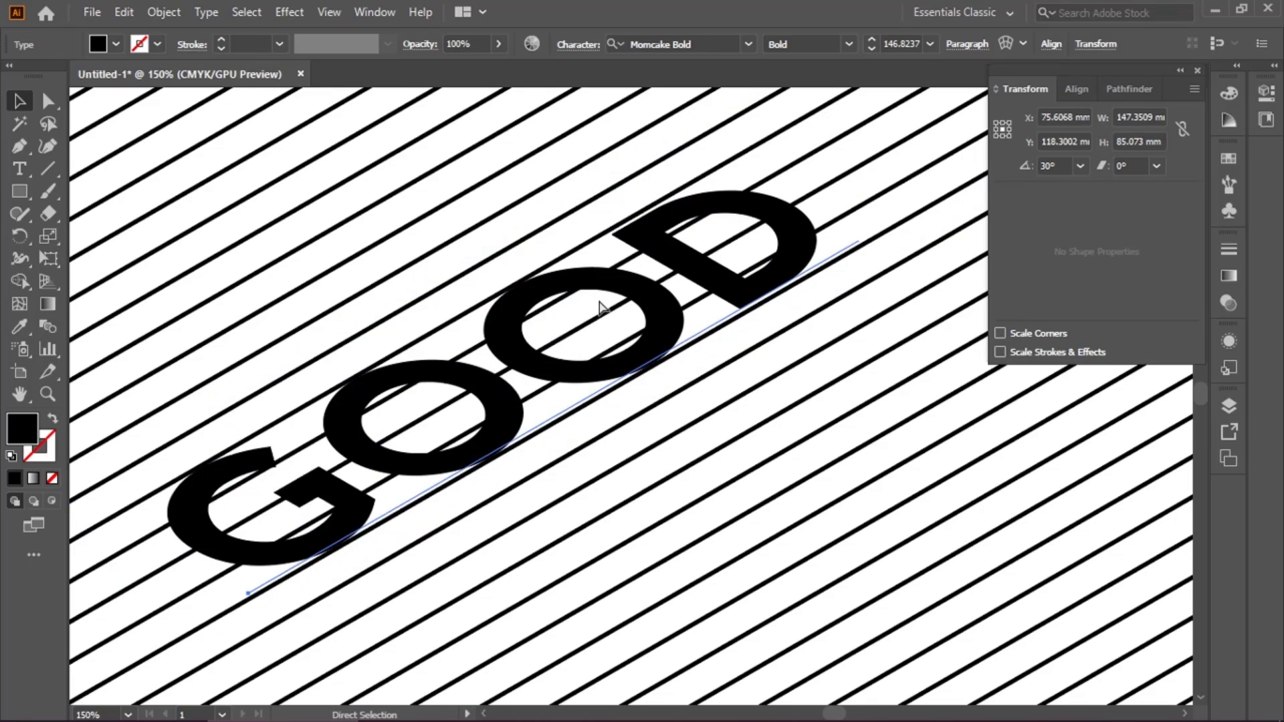
Step: Centre the slanted GOOD text horizontally and vertically on the artboard, and deselect it
key("ctrl+0")
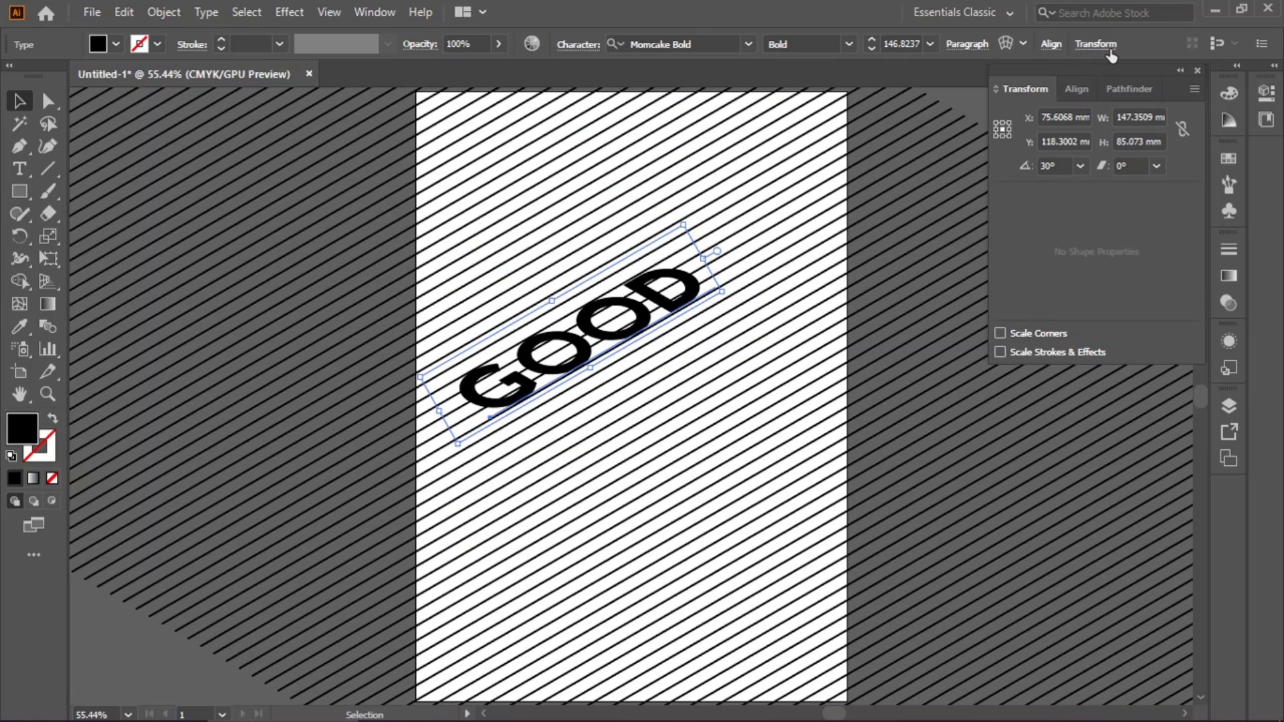
left_click(1051, 48)
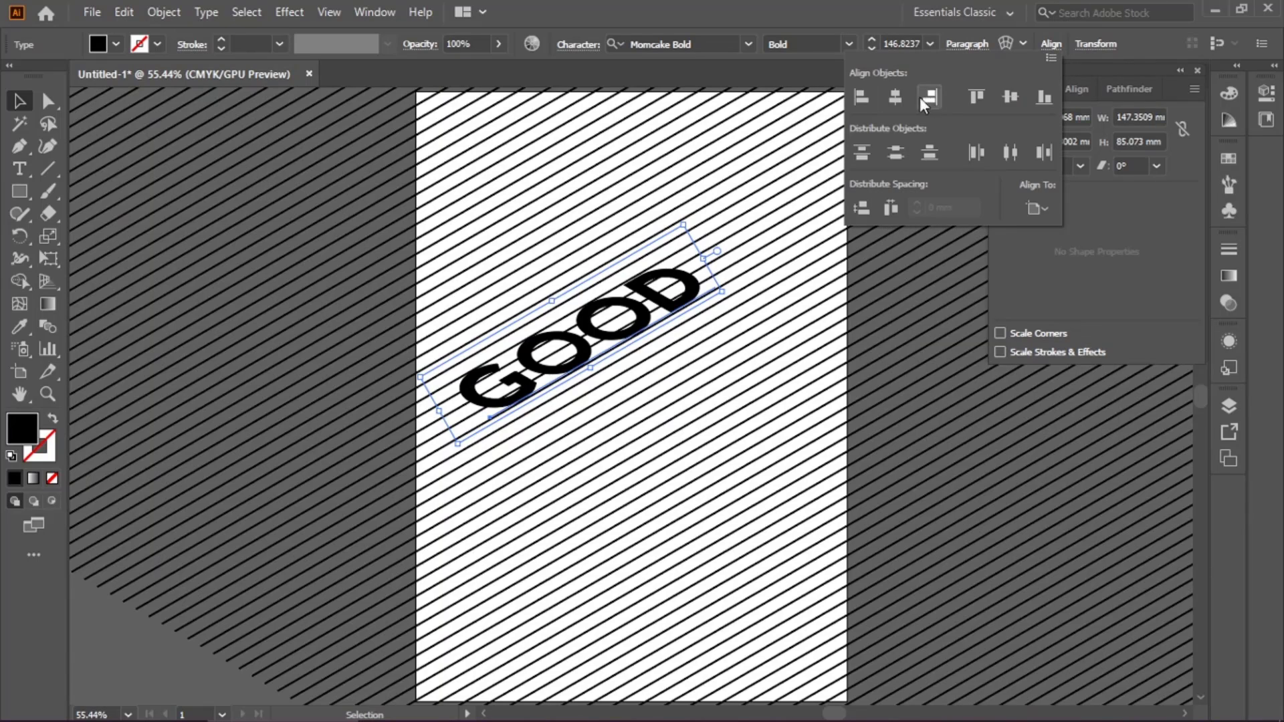
left_click(896, 98)
left_click(1010, 97)
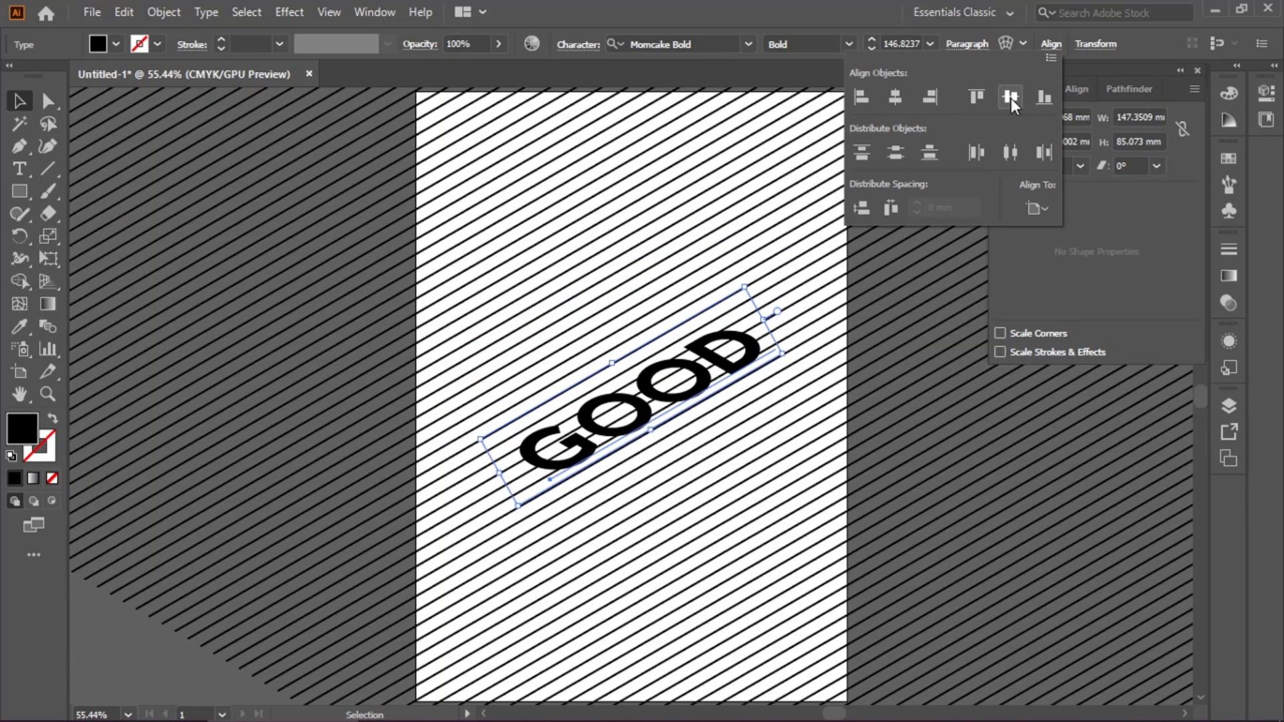
left_click(661, 465)
left_click(659, 461)
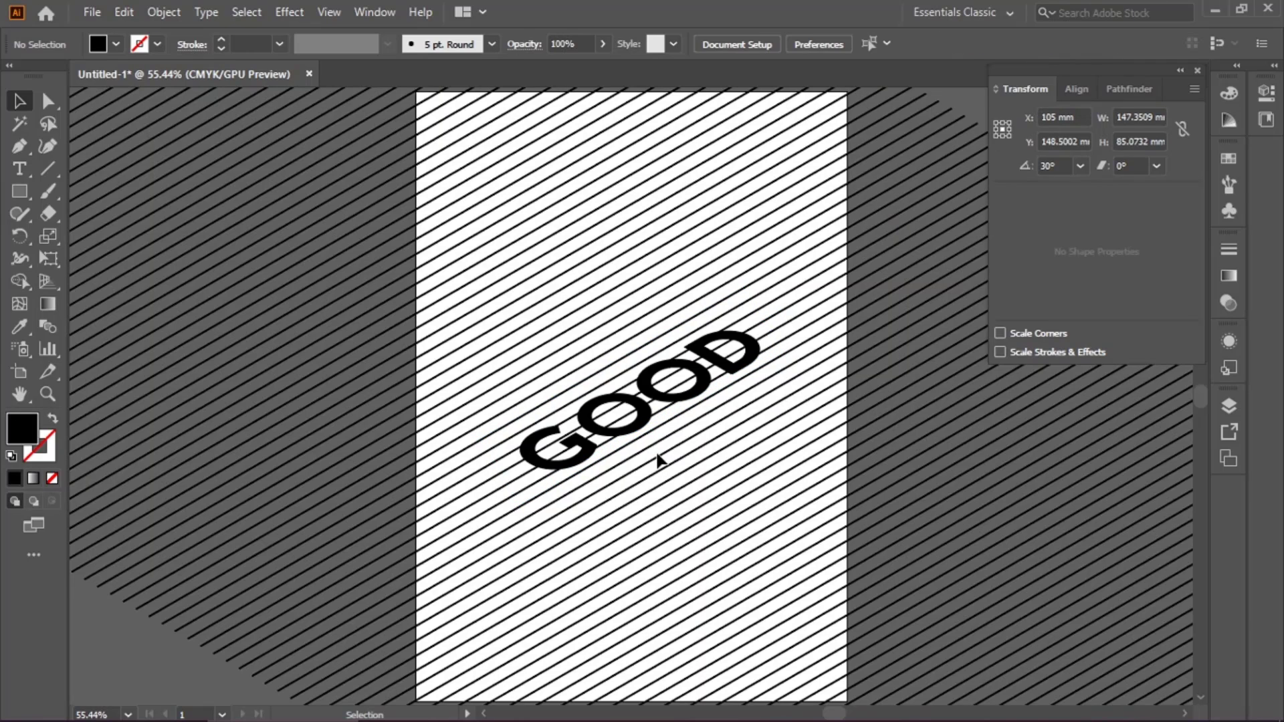
Step: Recolour the GOOD text with the bright blue sampled from the first colour square above the artboard, and close the floating Transform panel
left_click(642, 416)
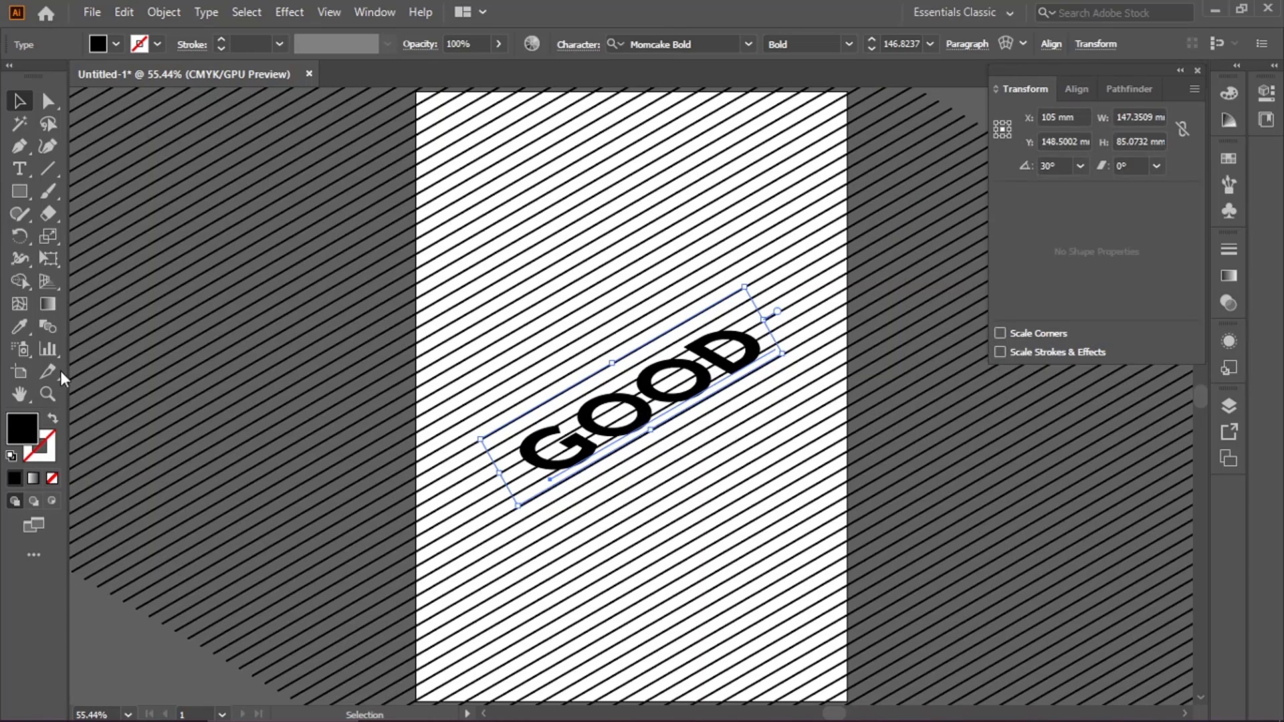
left_click(22, 327)
scroll(480, 258, "up", 3)
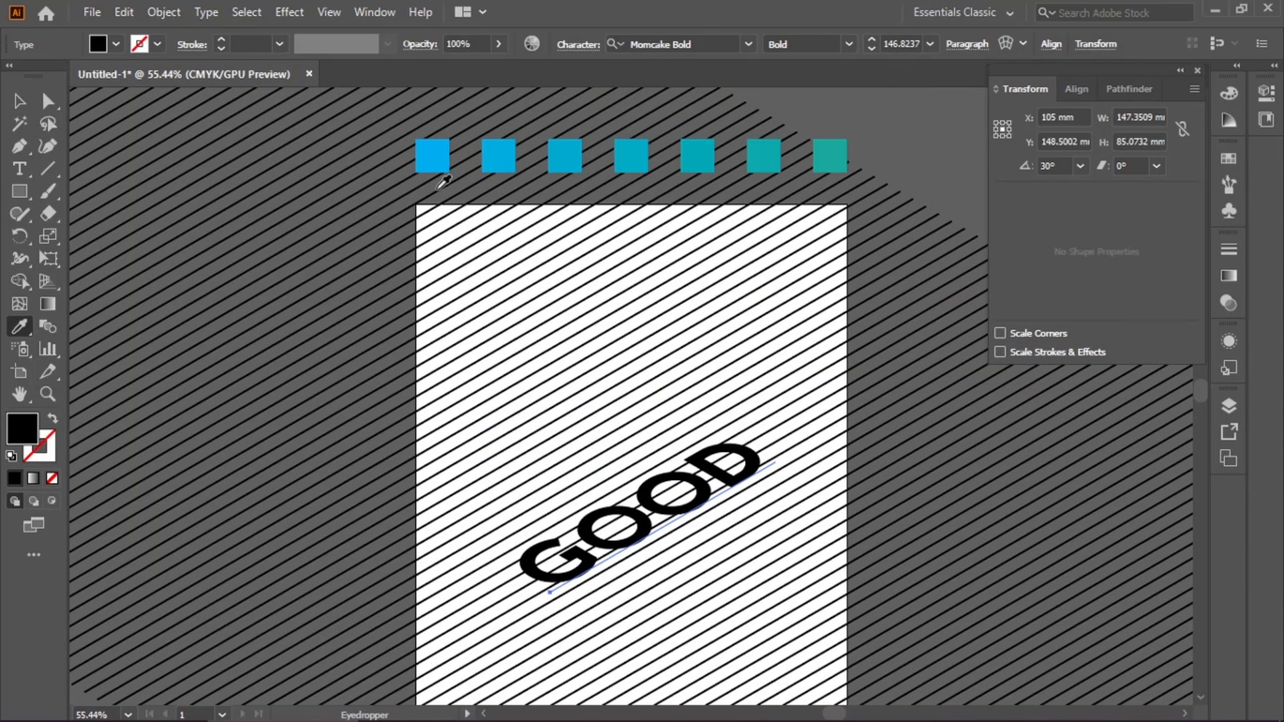
left_click(430, 151)
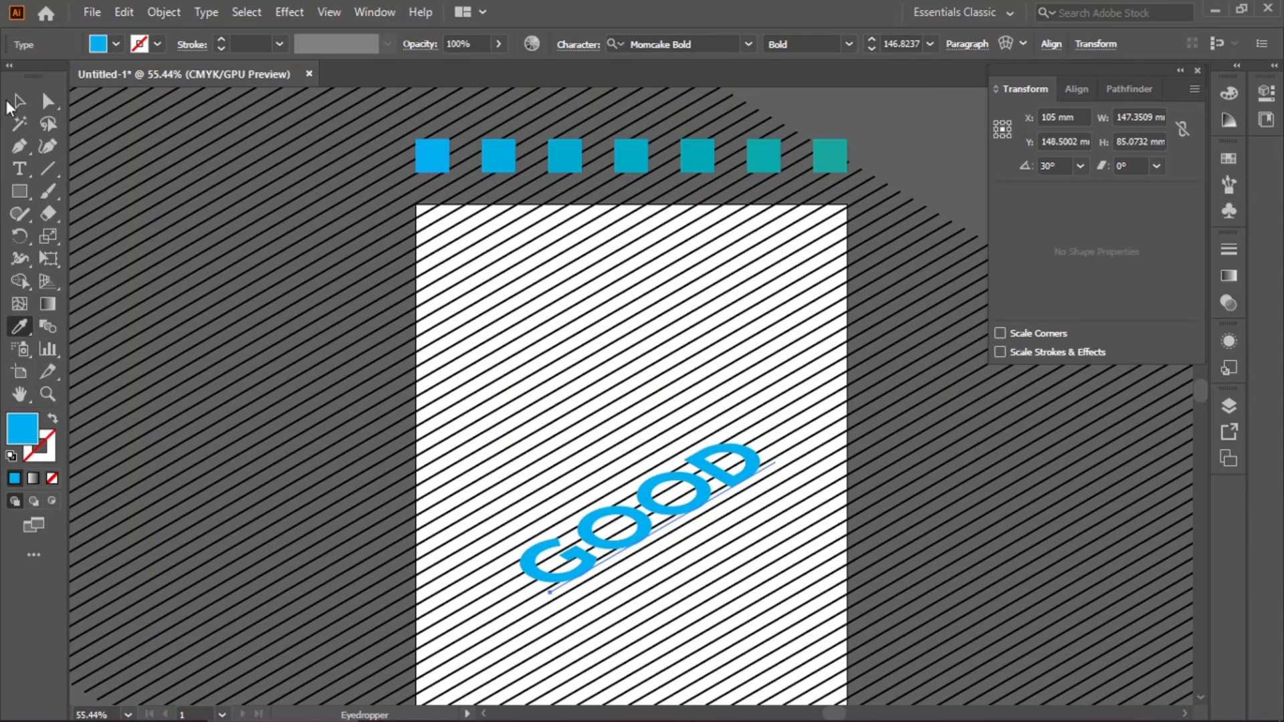
left_click(19, 100)
scroll(513, 424, "down", 4)
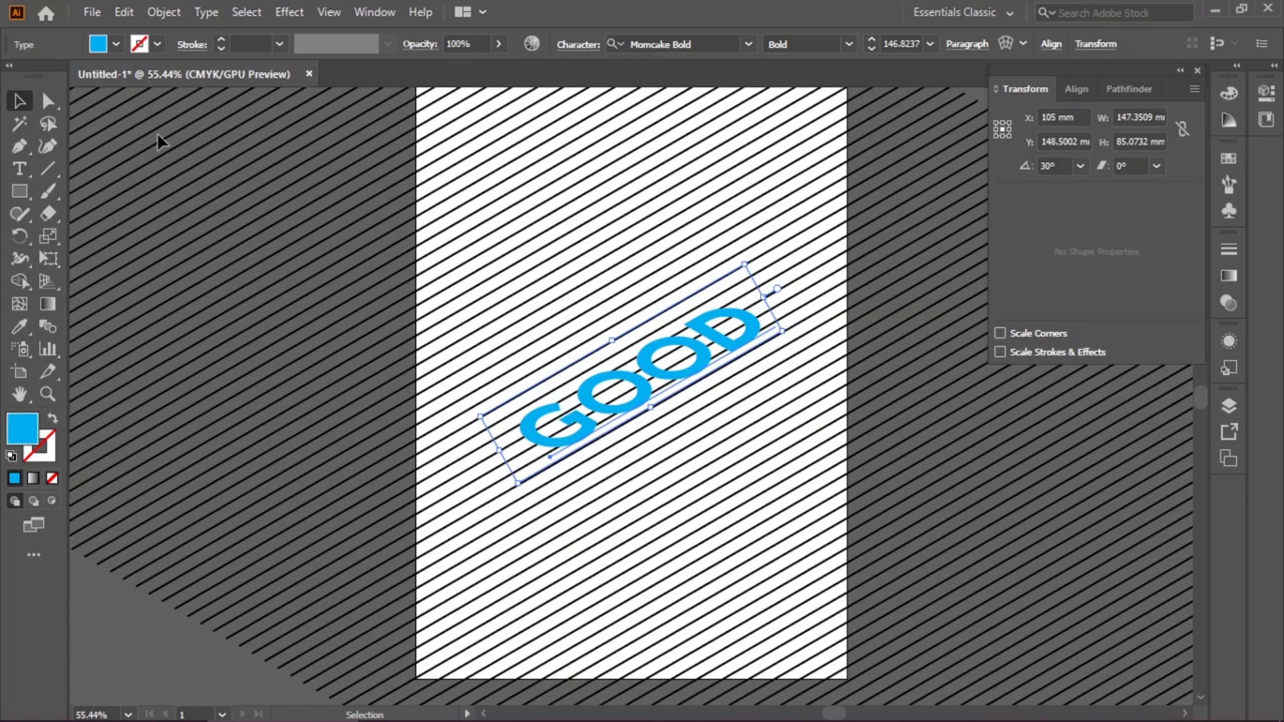
left_click(1197, 70)
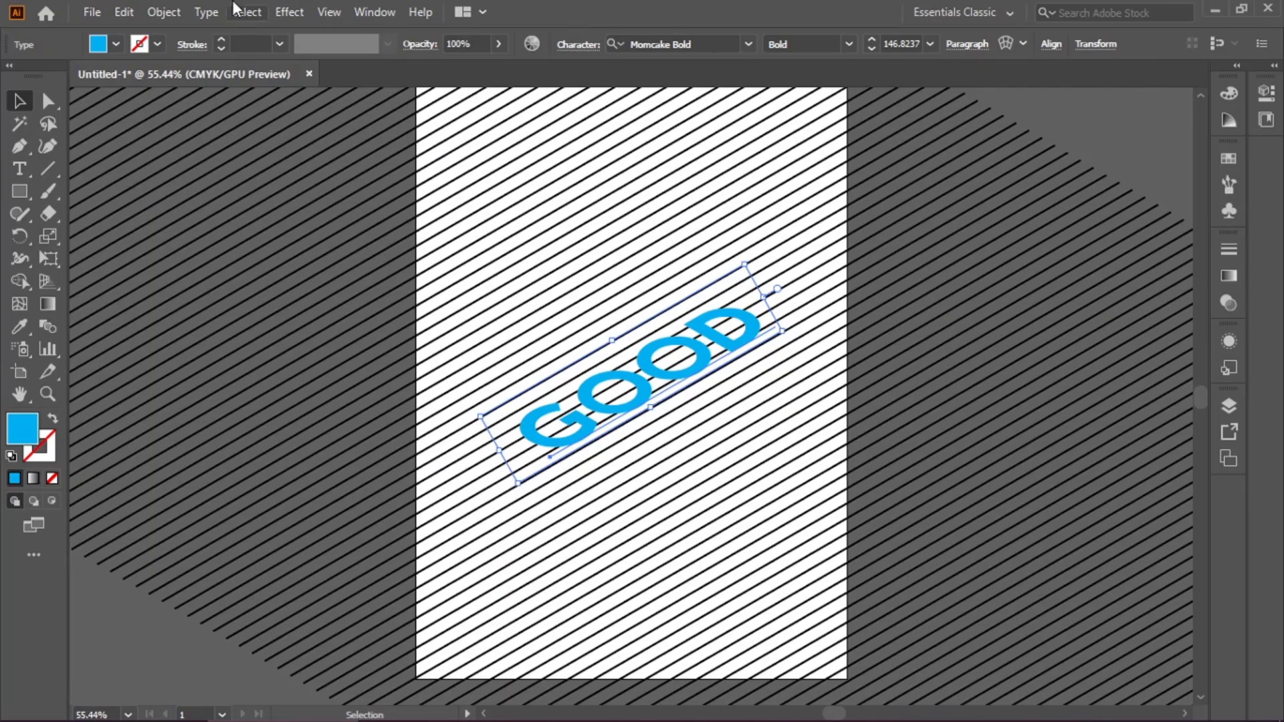
Step: Start a 3D Extrude & Bevel effect on the blue GOOD text with the X, Y and Z rotations all set to 0°
left_click(155, 12)
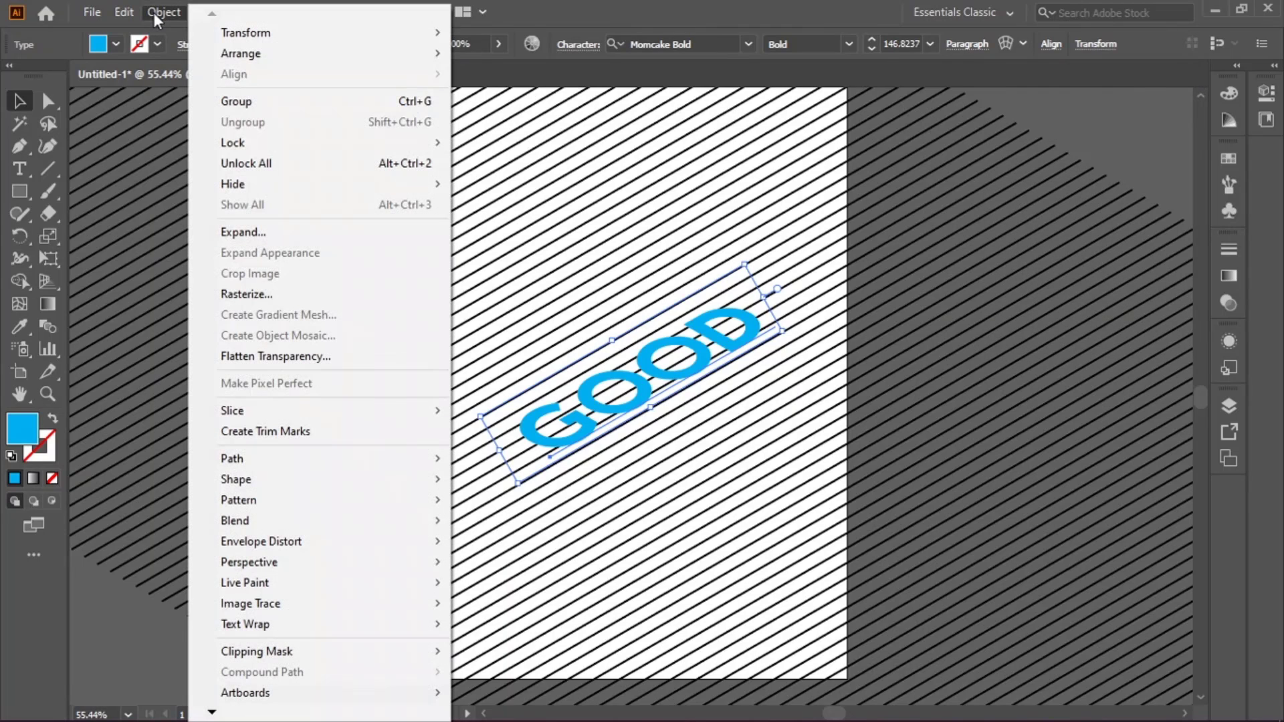
left_click(154, 14)
left_click(302, 11)
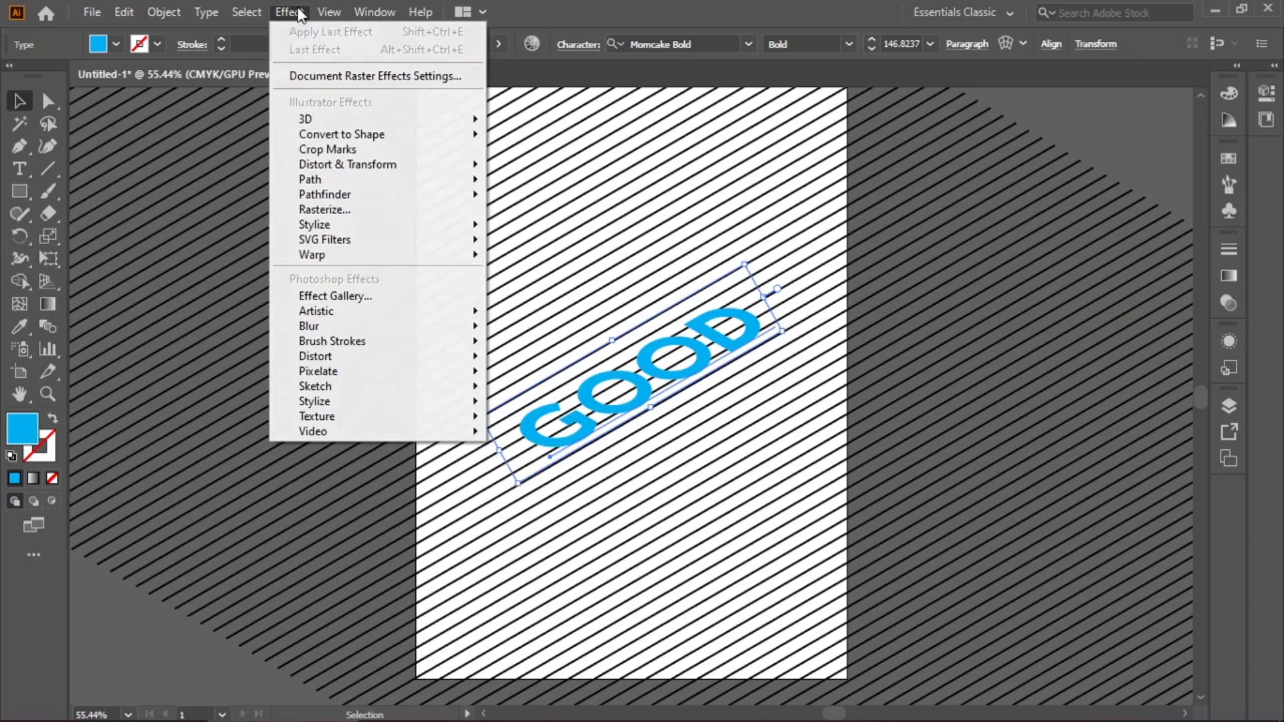
mouse_move(359, 123)
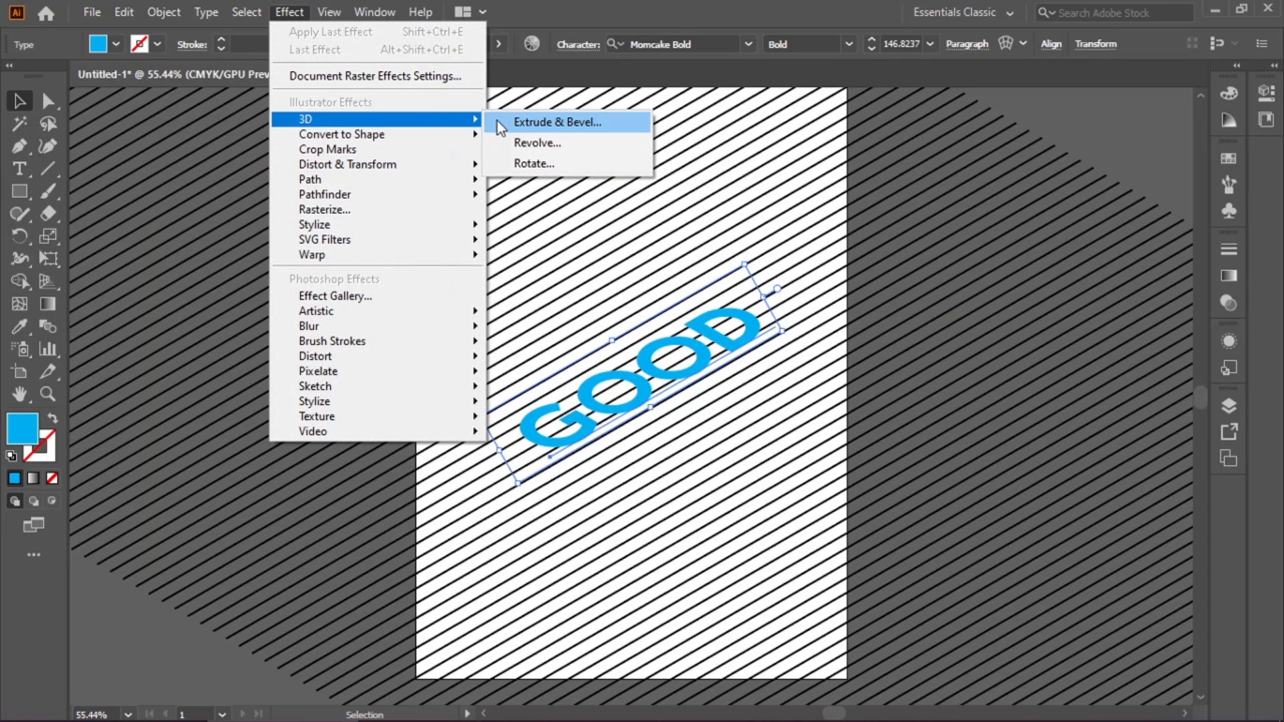
left_click(515, 123)
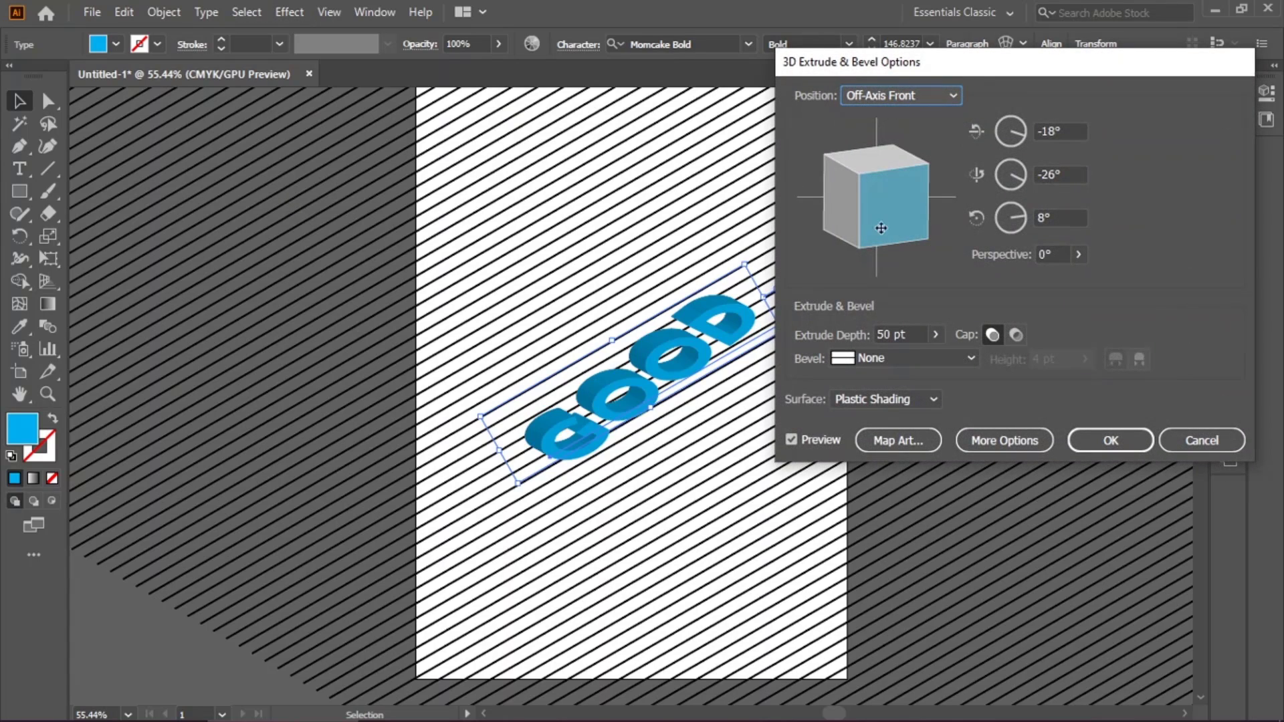
key("Tab")
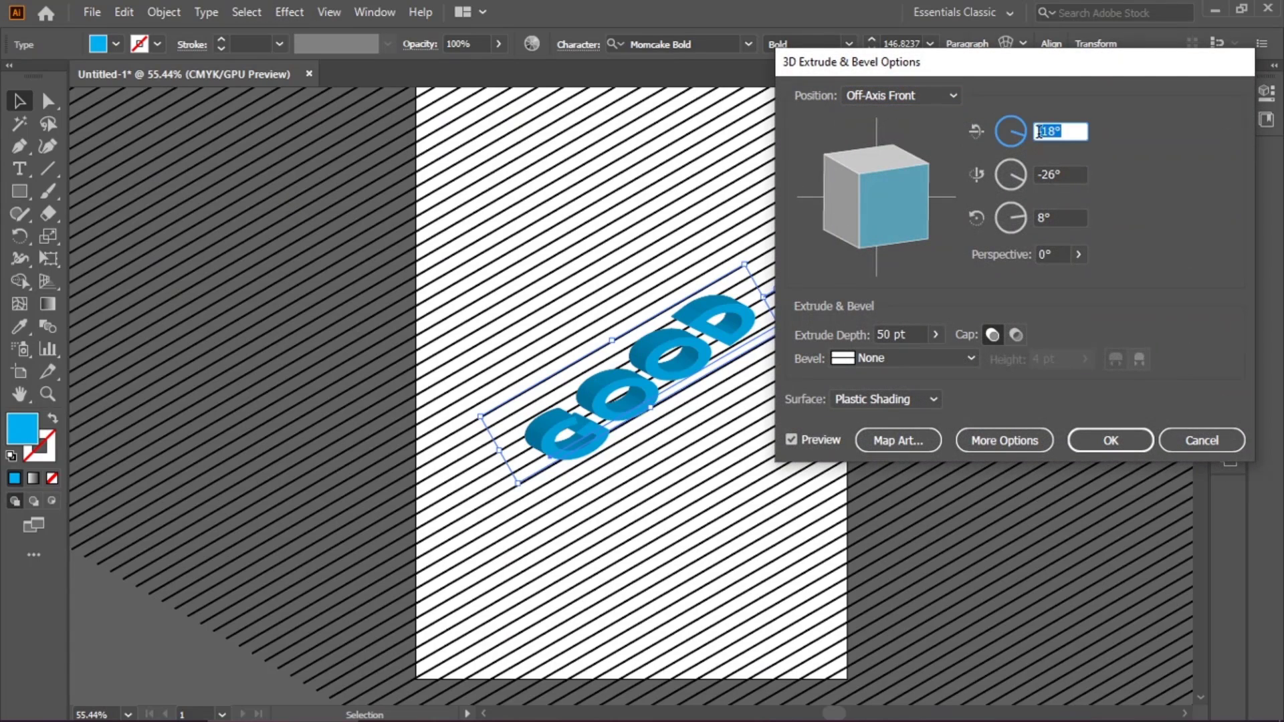
type("0")
key("Tab")
type("0")
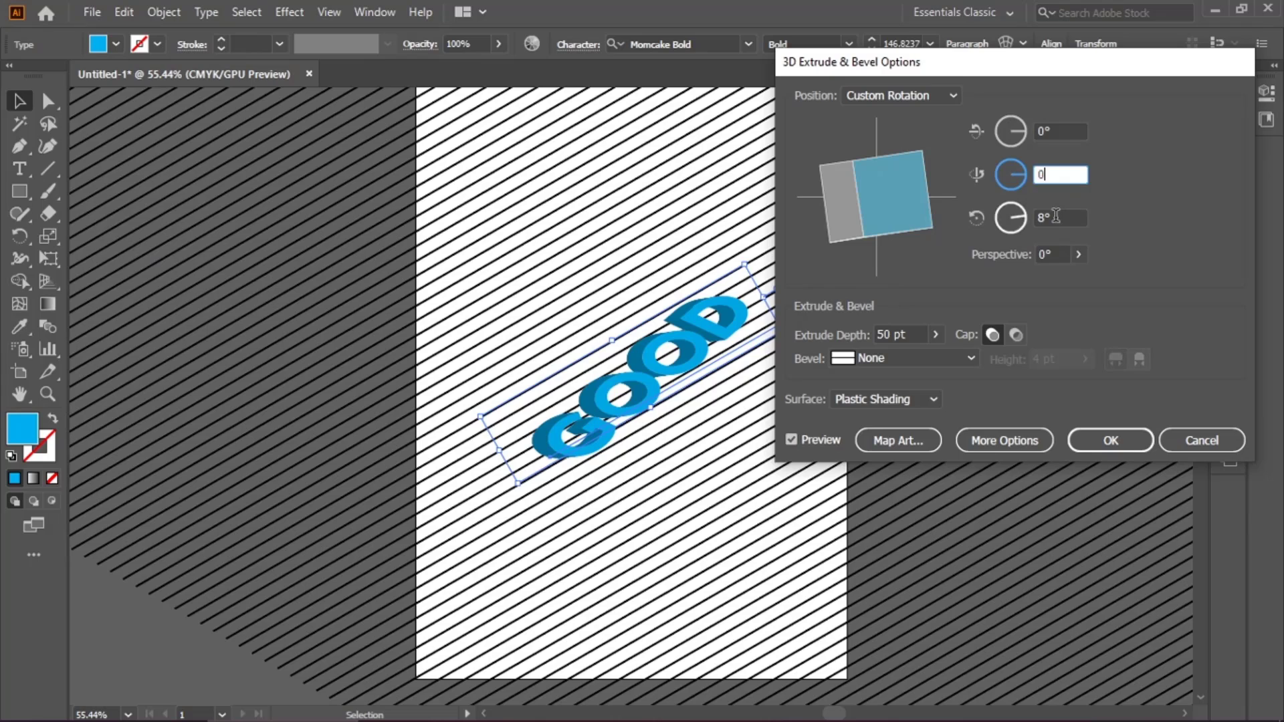
key("Tab")
type("0")
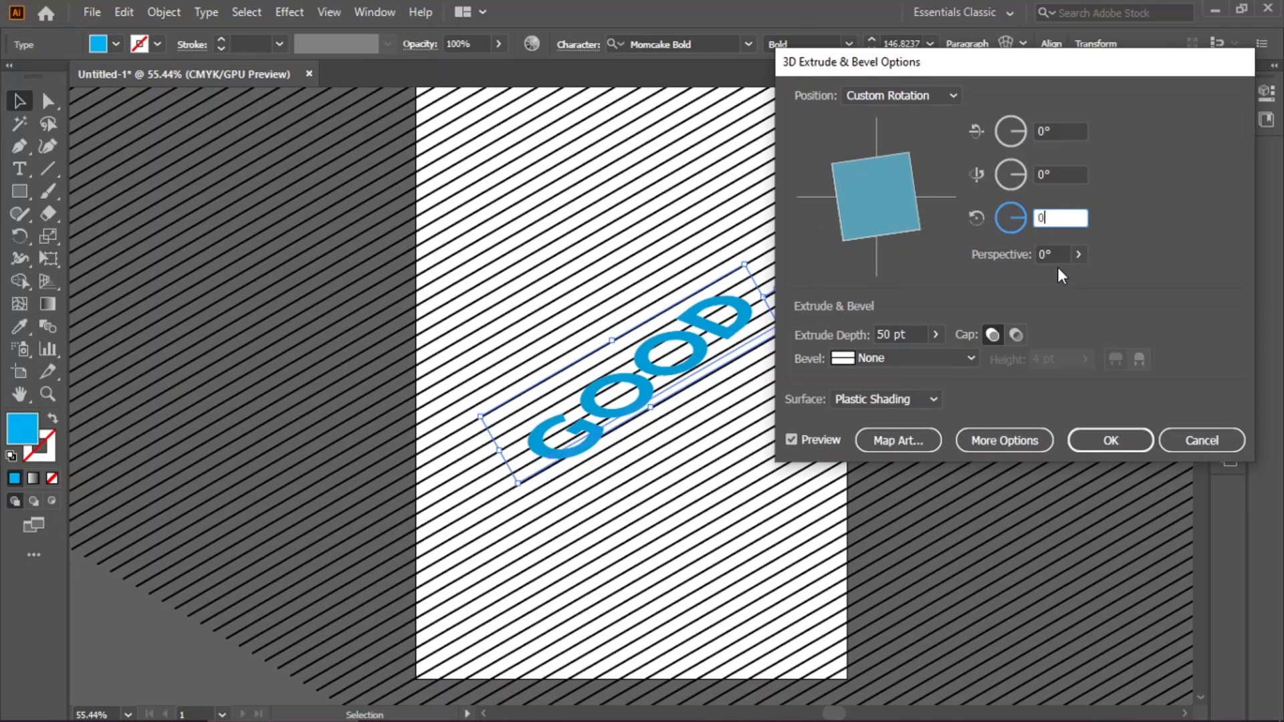
key("Tab")
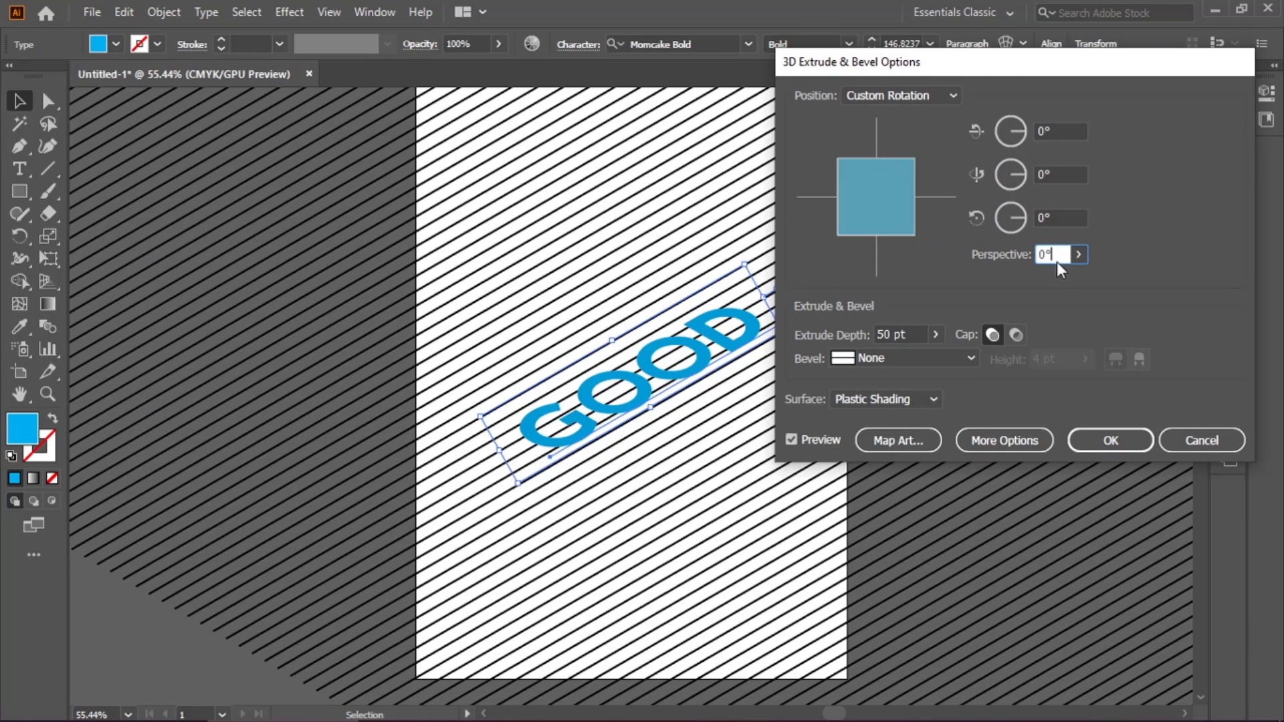
Step: Set the extrusion's X-axis rotation to 11°, keeping the Y and Z rotations at 0°
left_click(936, 338)
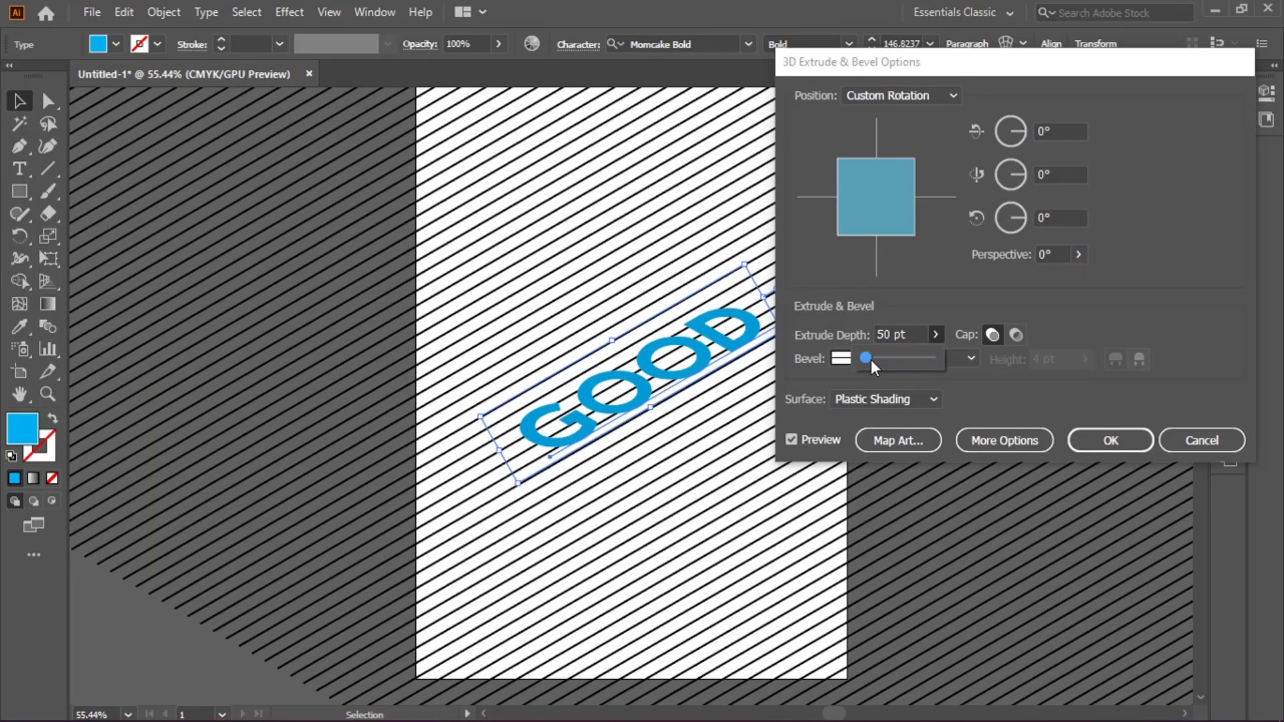
left_click(1060, 131)
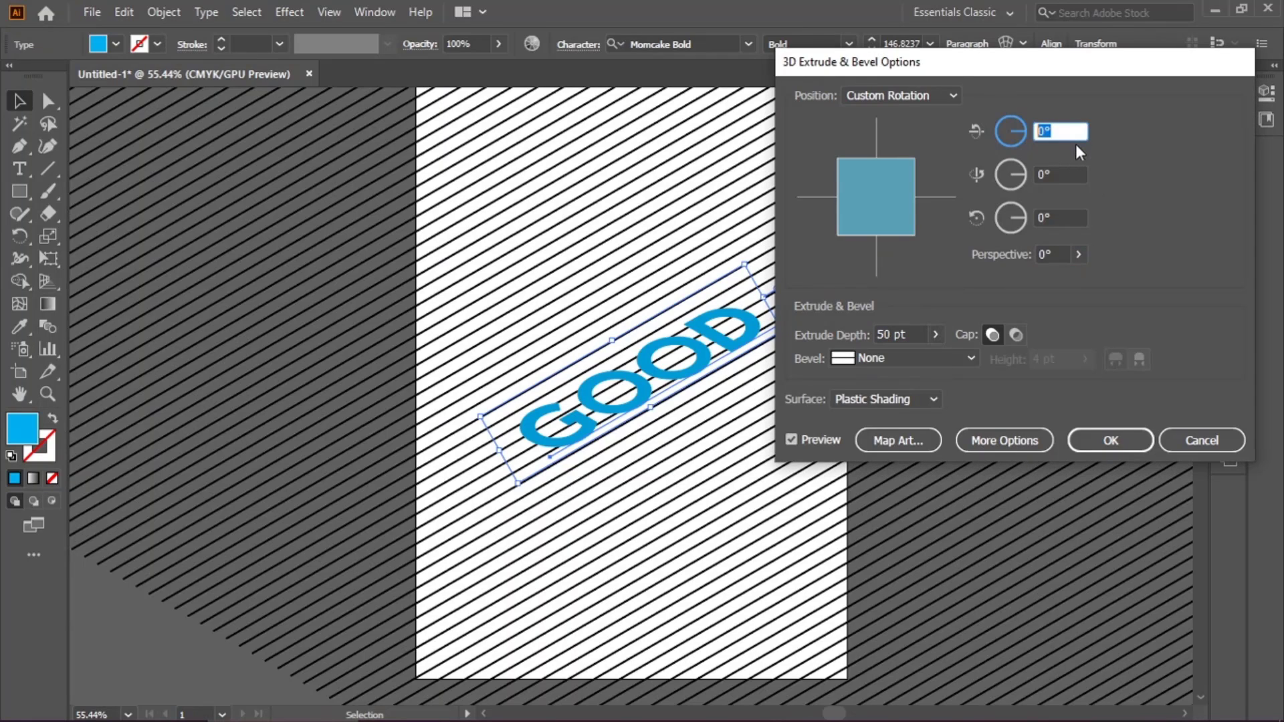
type("11")
left_click(1064, 174)
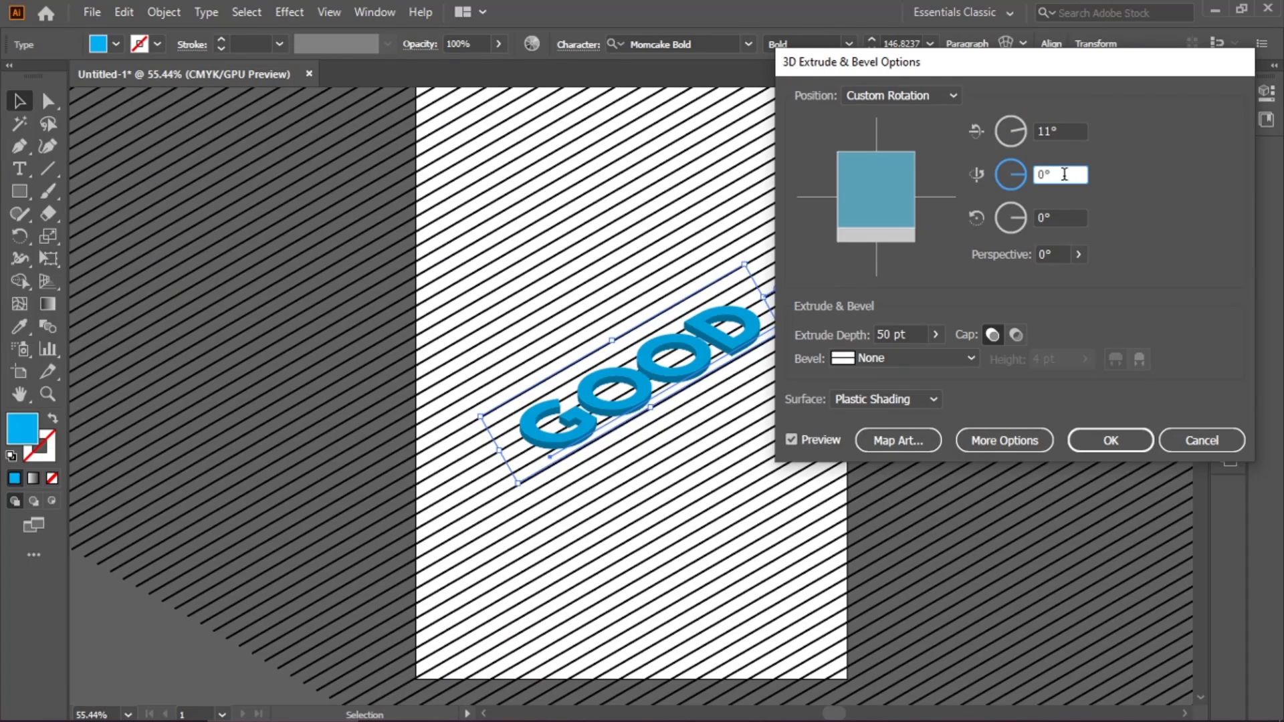
left_click(1071, 217)
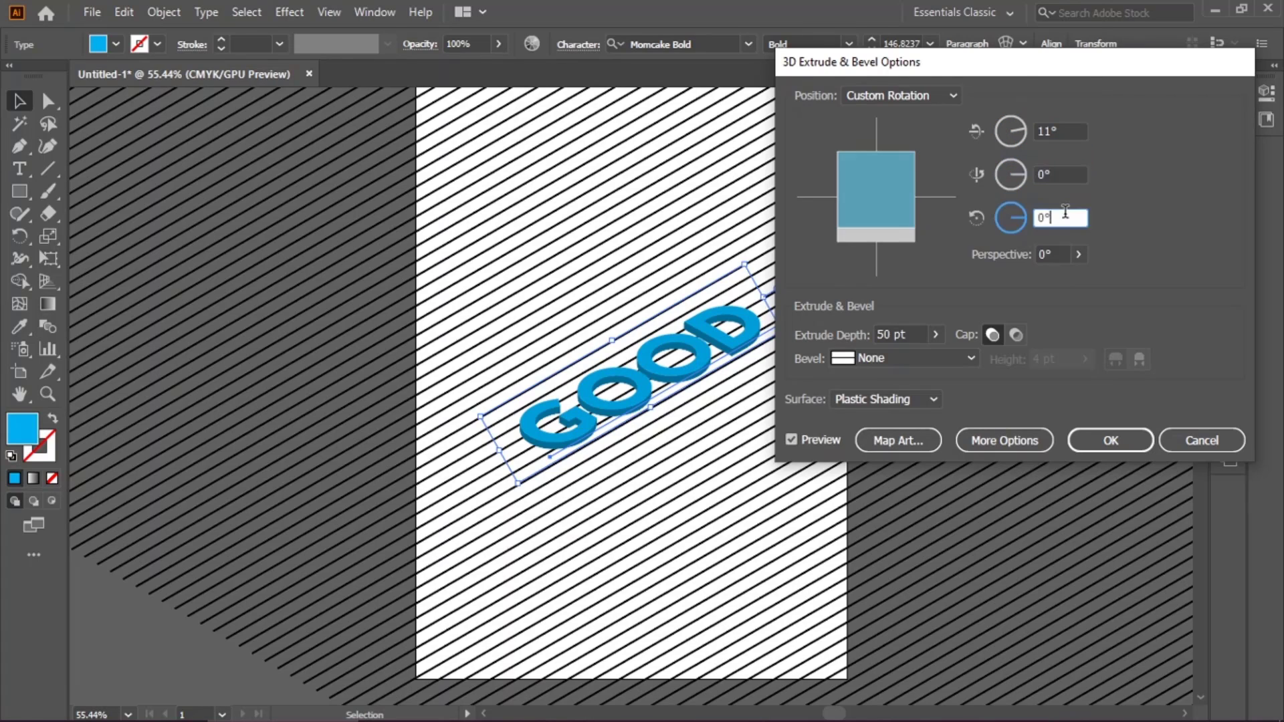
Step: Try different extrude depths for the GOOD text and settle on 60 pt
left_click(935, 335)
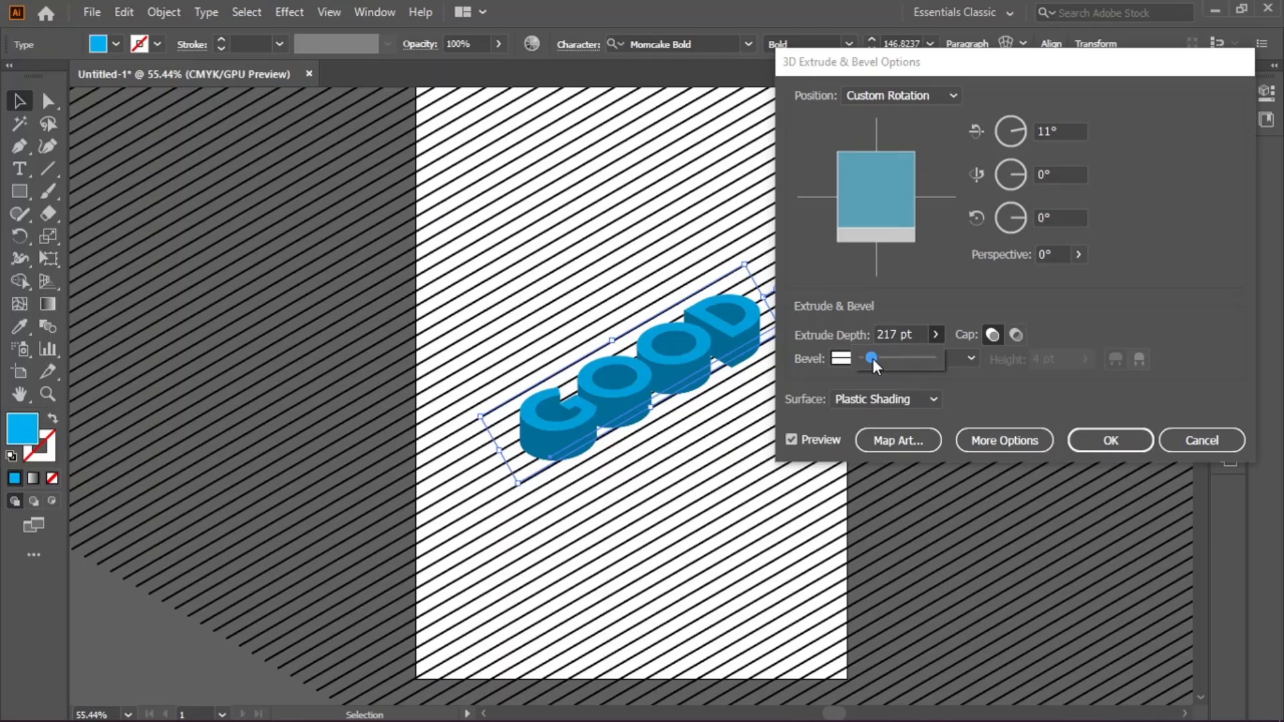
left_click_drag(873, 358, 872, 356)
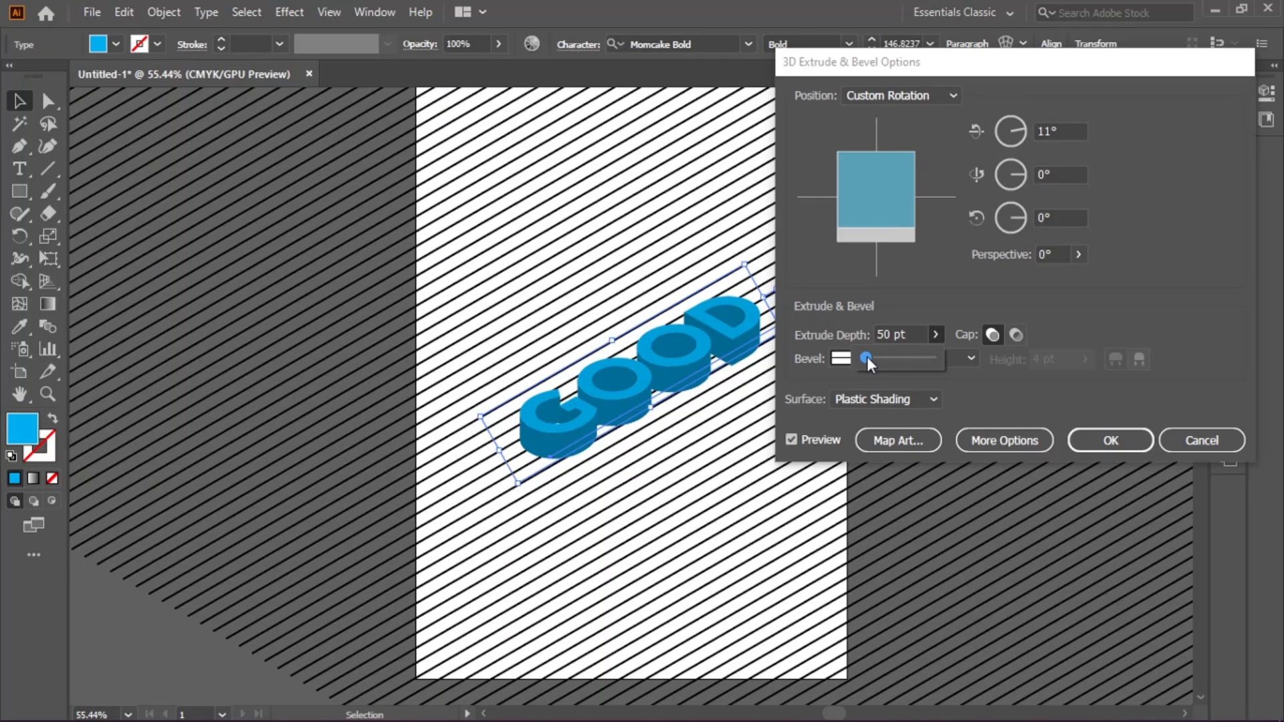
left_click(877, 334)
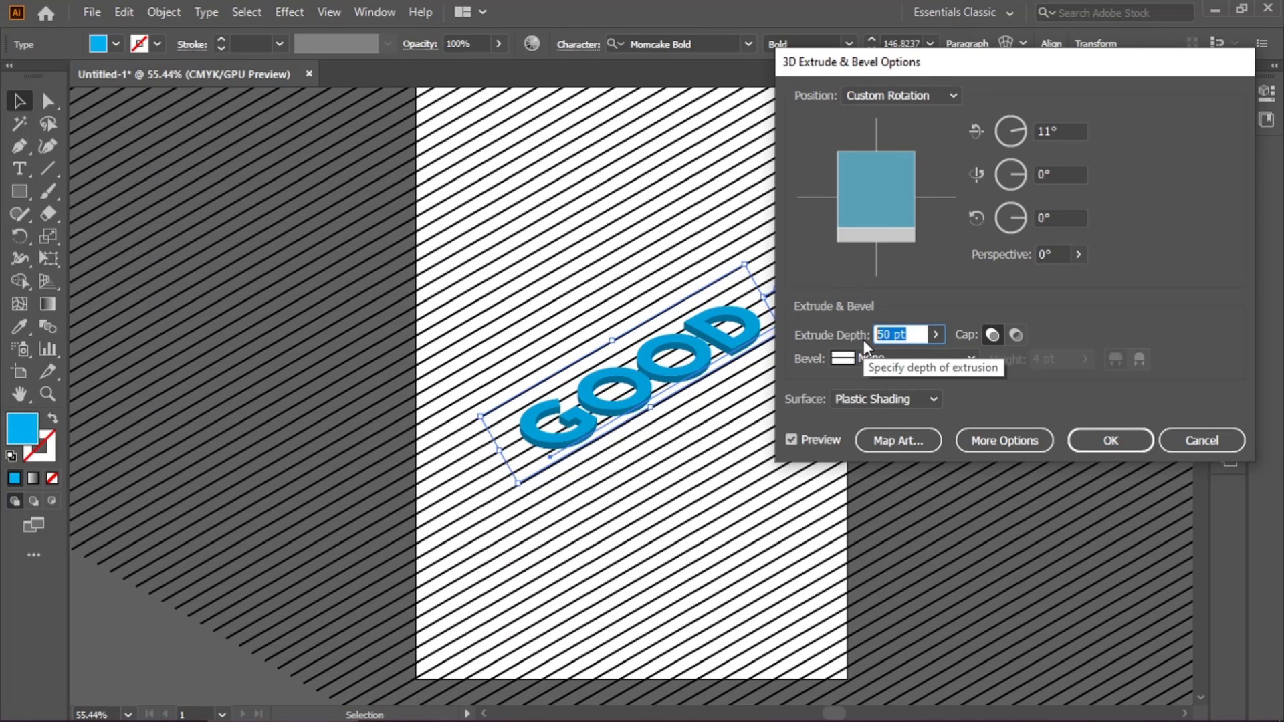
key("shift+Up")
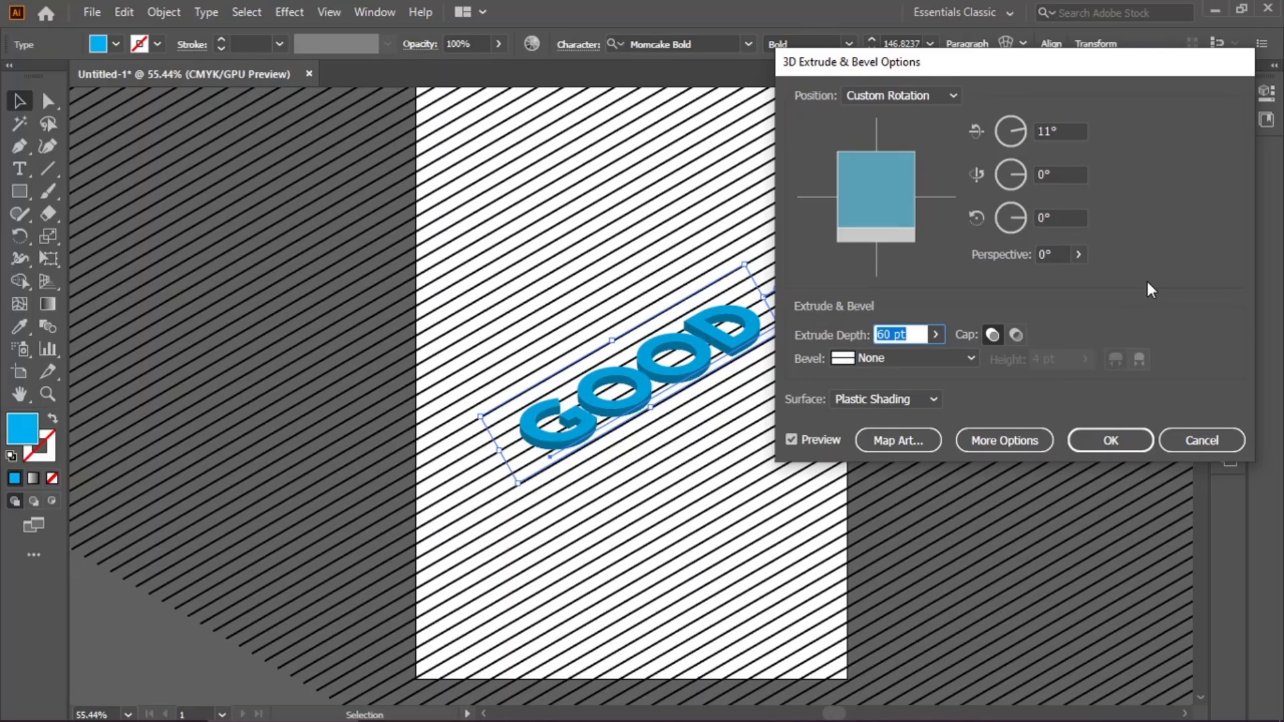
Step: Change the extrusion's surface to No Shading, apply the 3D effect and deselect the text
left_click(888, 400)
left_click(860, 439)
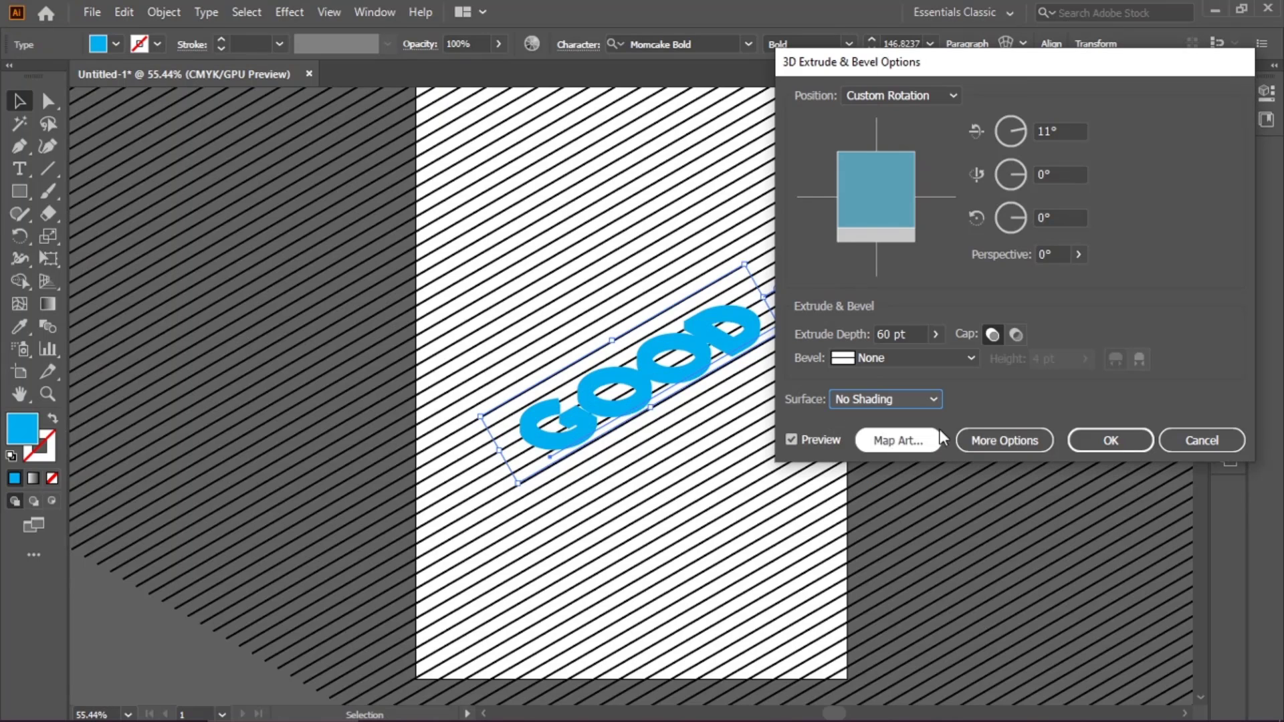
left_click(1110, 439)
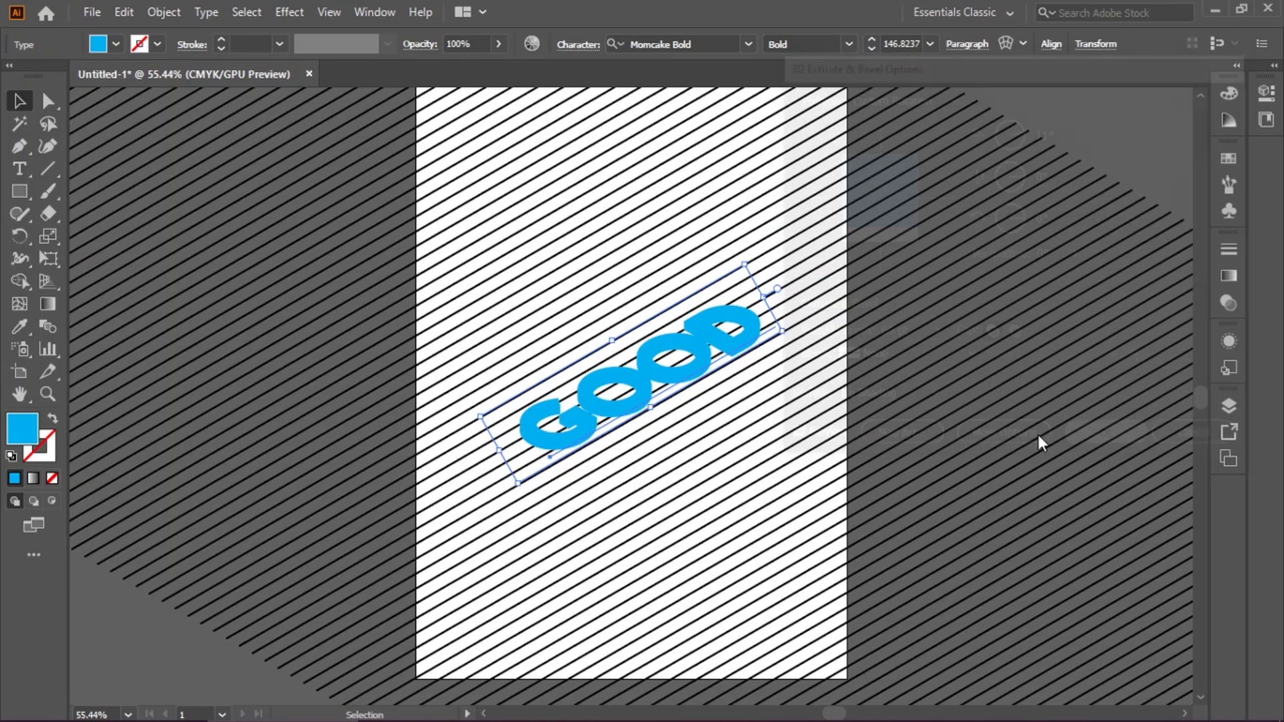
left_click(654, 468)
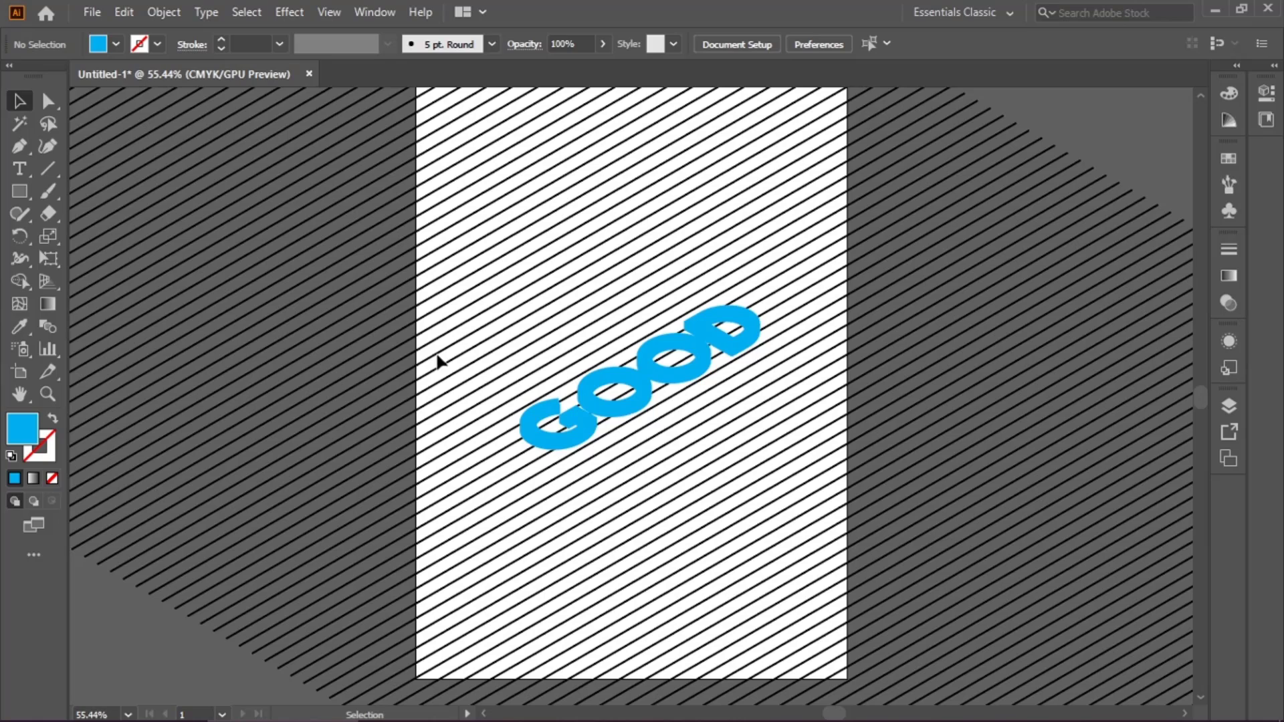
Step: Expand the appearance of the extruded GOOD text into editable artwork
left_click_drag(465, 312, 777, 467)
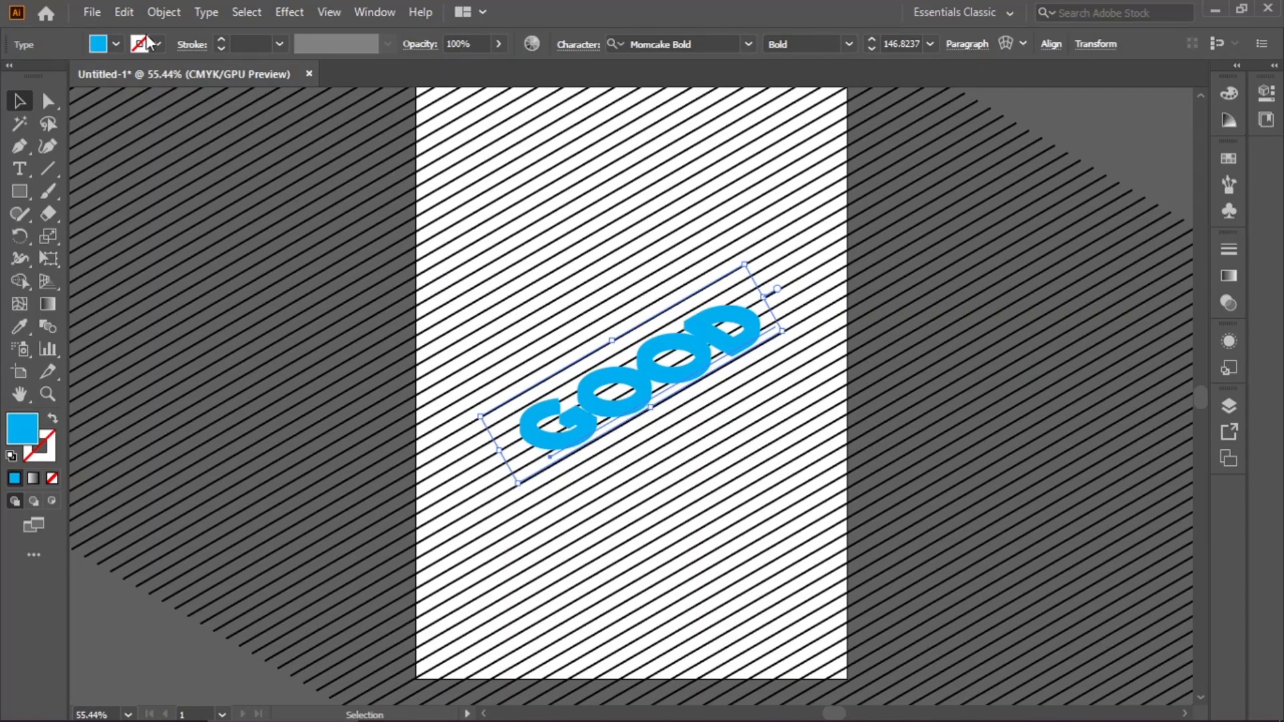
left_click(163, 12)
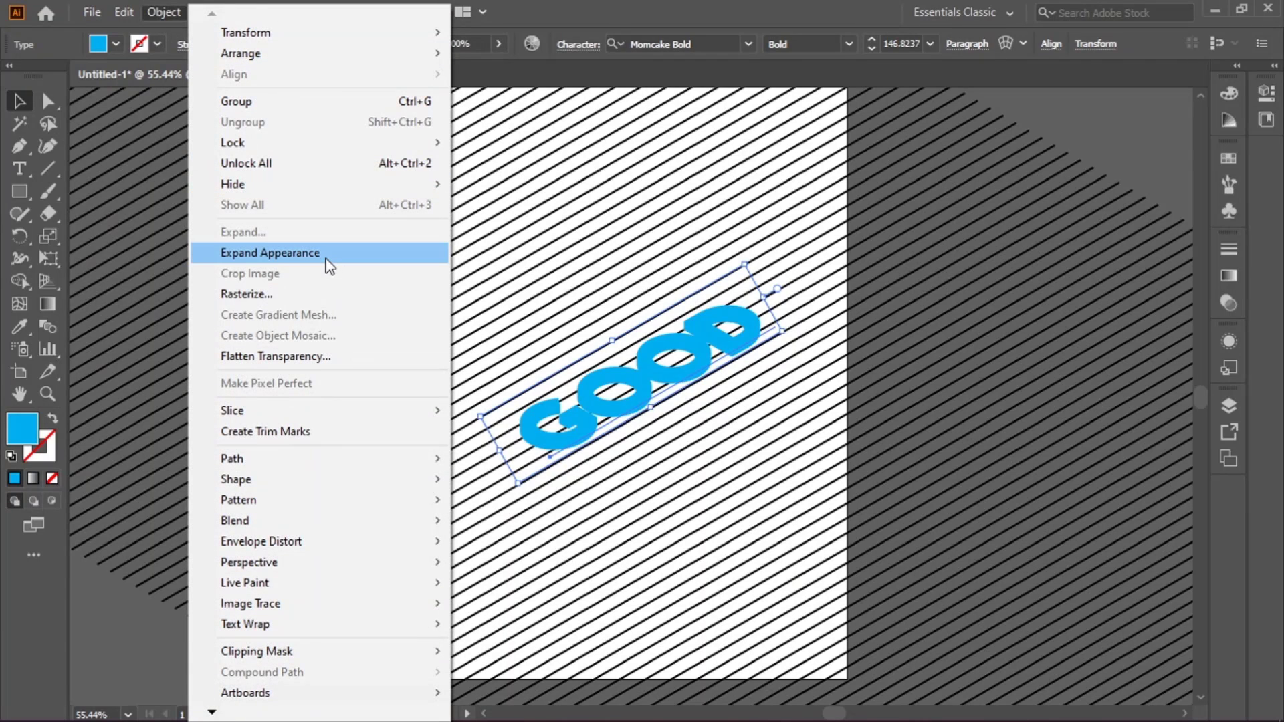
left_click(343, 259)
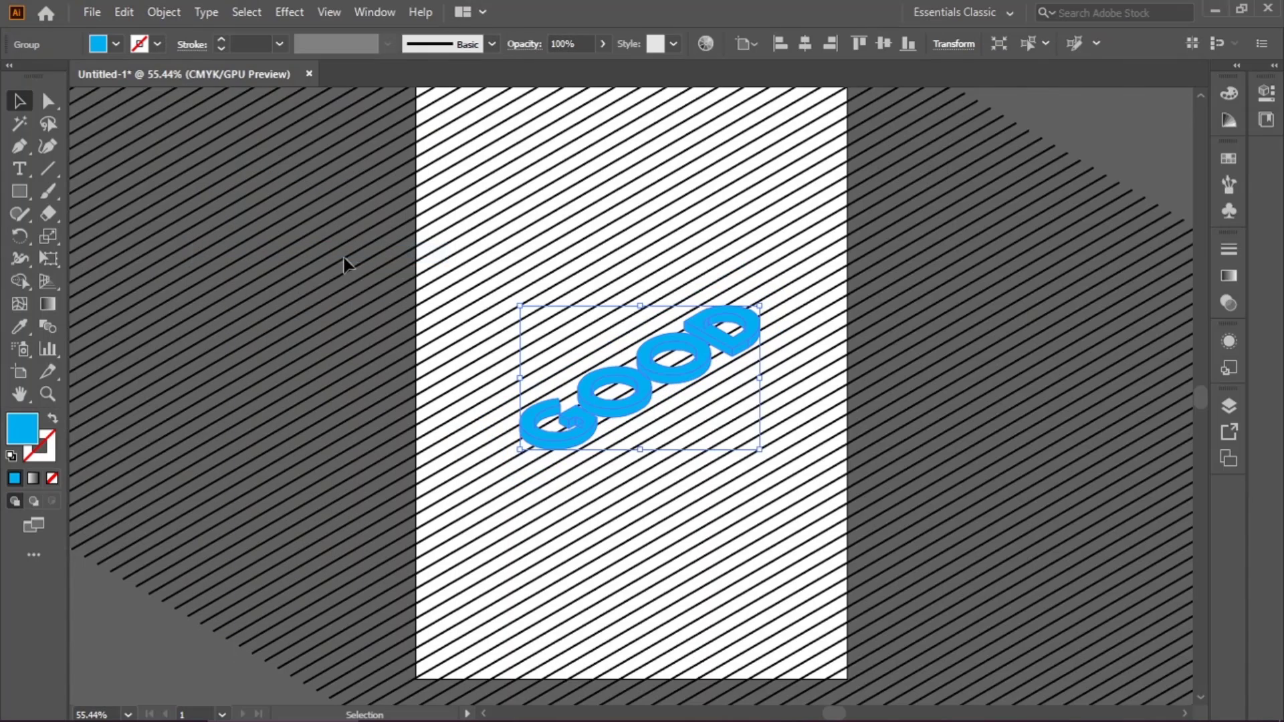
Step: Ungroup the expanded GOOD artwork repeatedly until its faces are separate, fully ungrouped objects
left_click(162, 9)
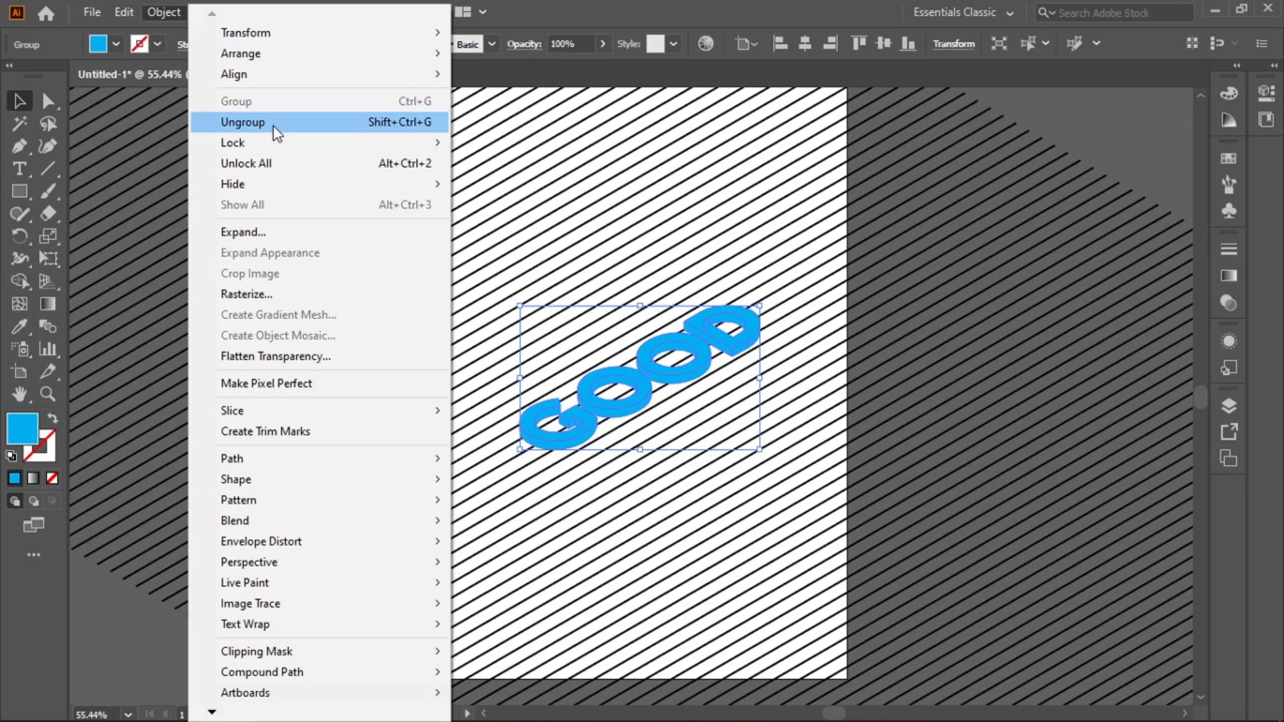
left_click(243, 121)
left_click(171, 13)
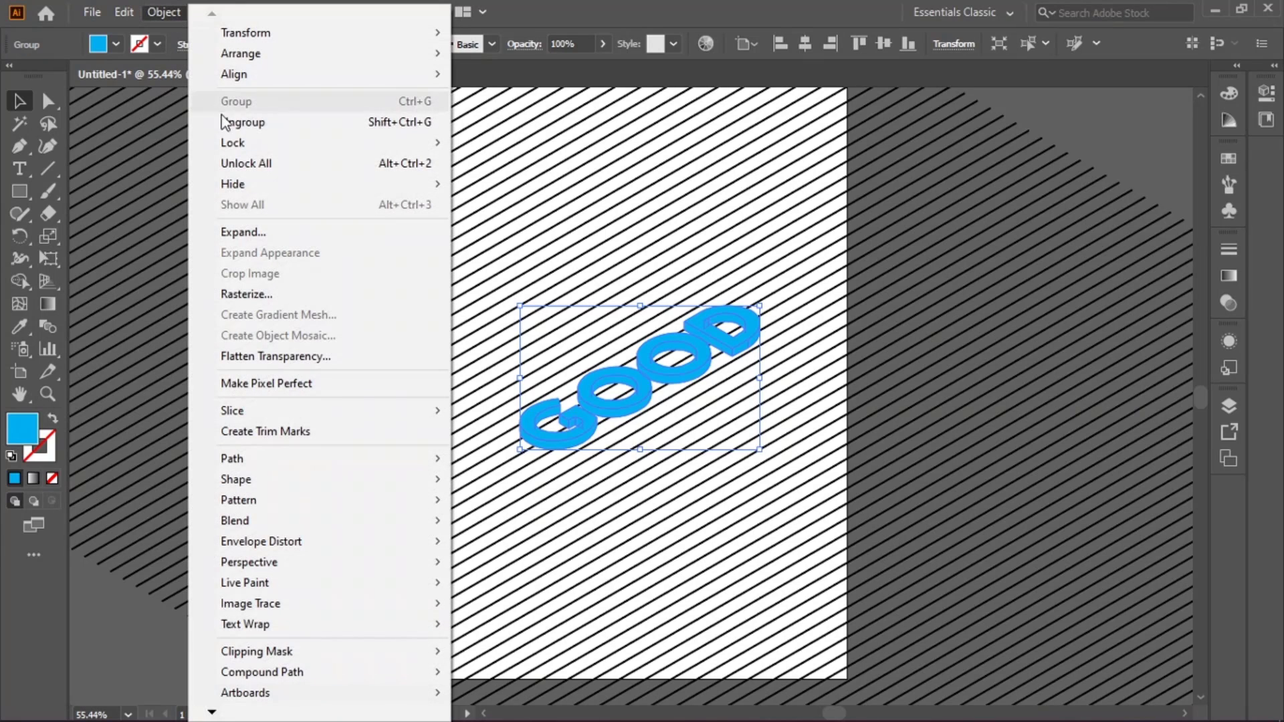
left_click(227, 122)
left_click(158, 16)
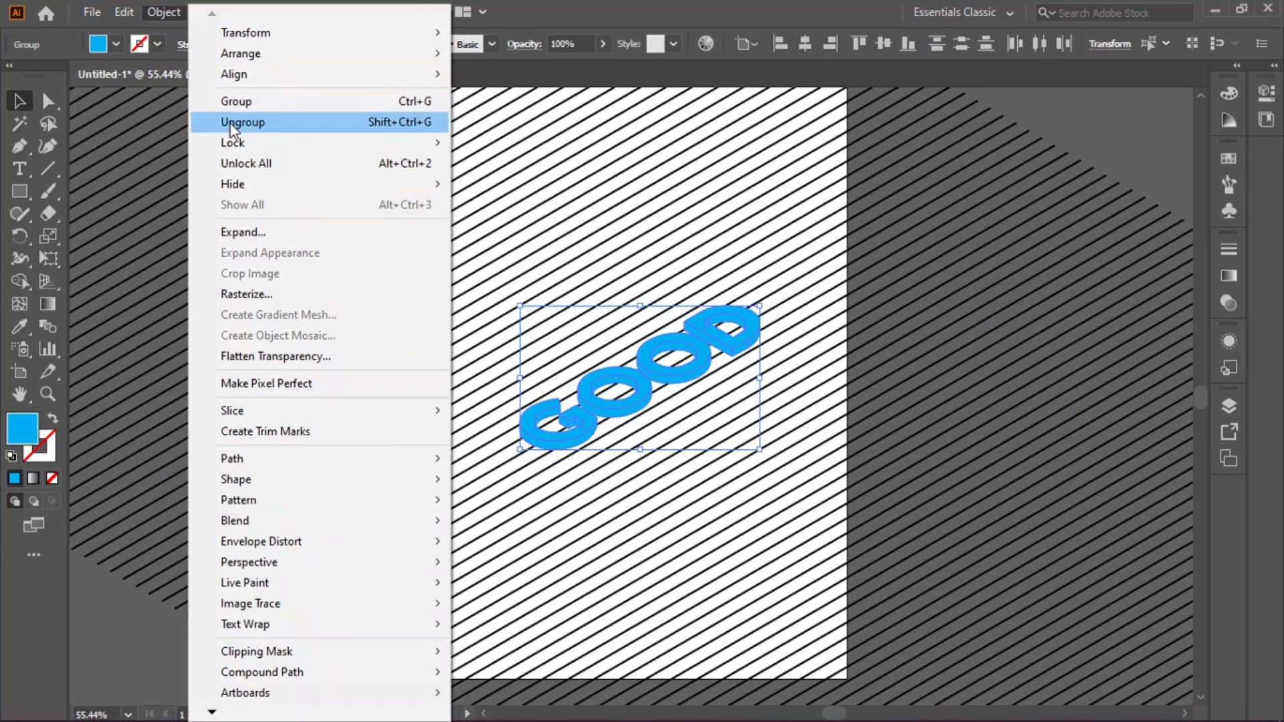
left_click(230, 123)
left_click(158, 15)
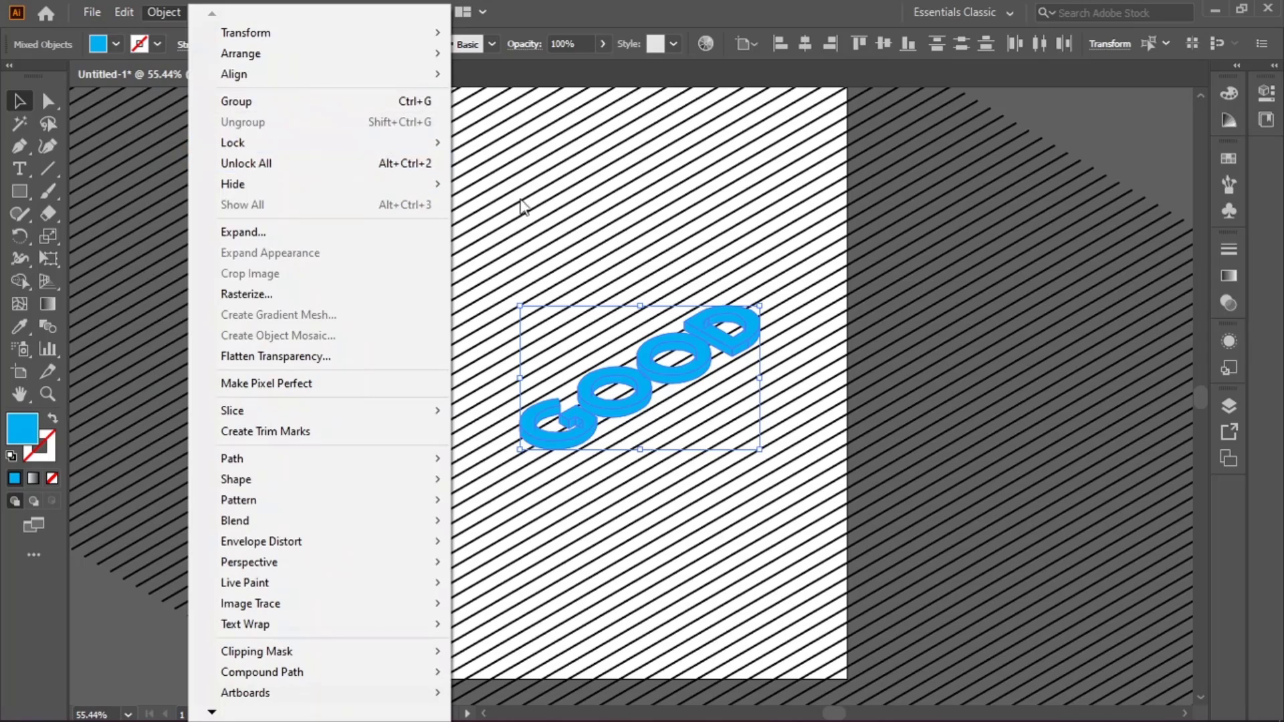
Step: Select the front faces of all four GOOD letters and move them straight up, clear of their extruded sides
left_click(637, 231)
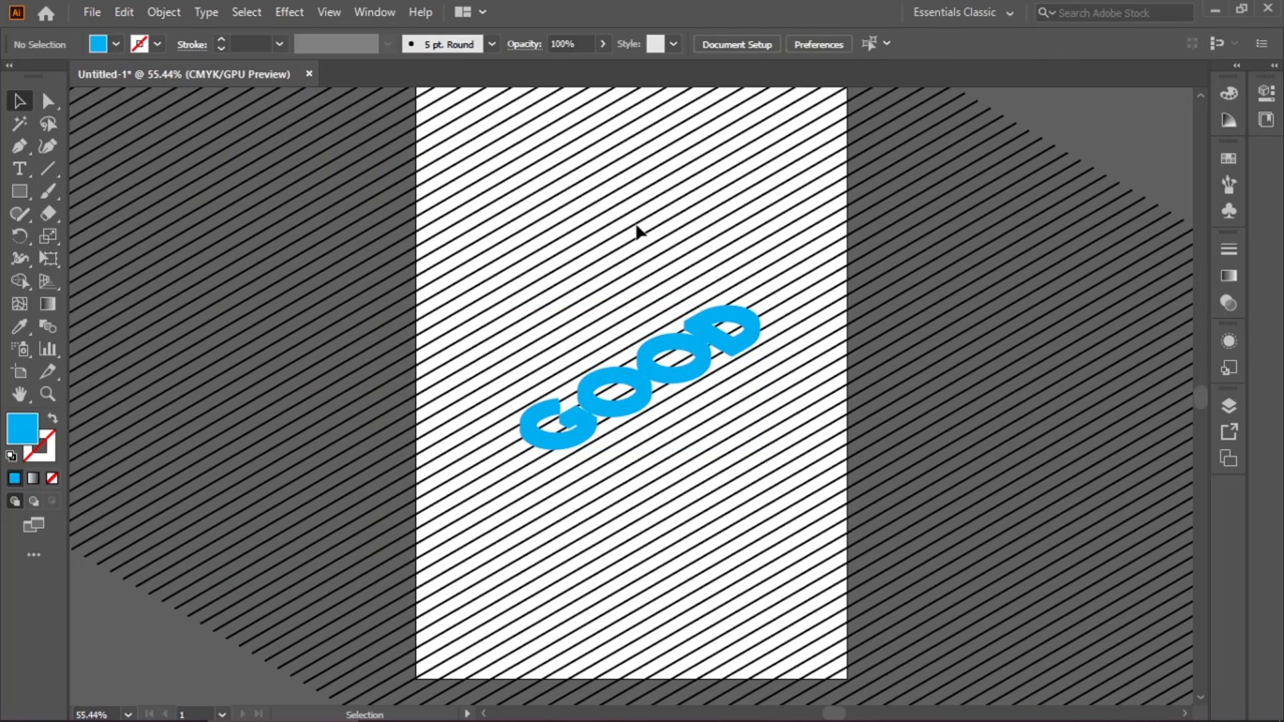
left_click(586, 392)
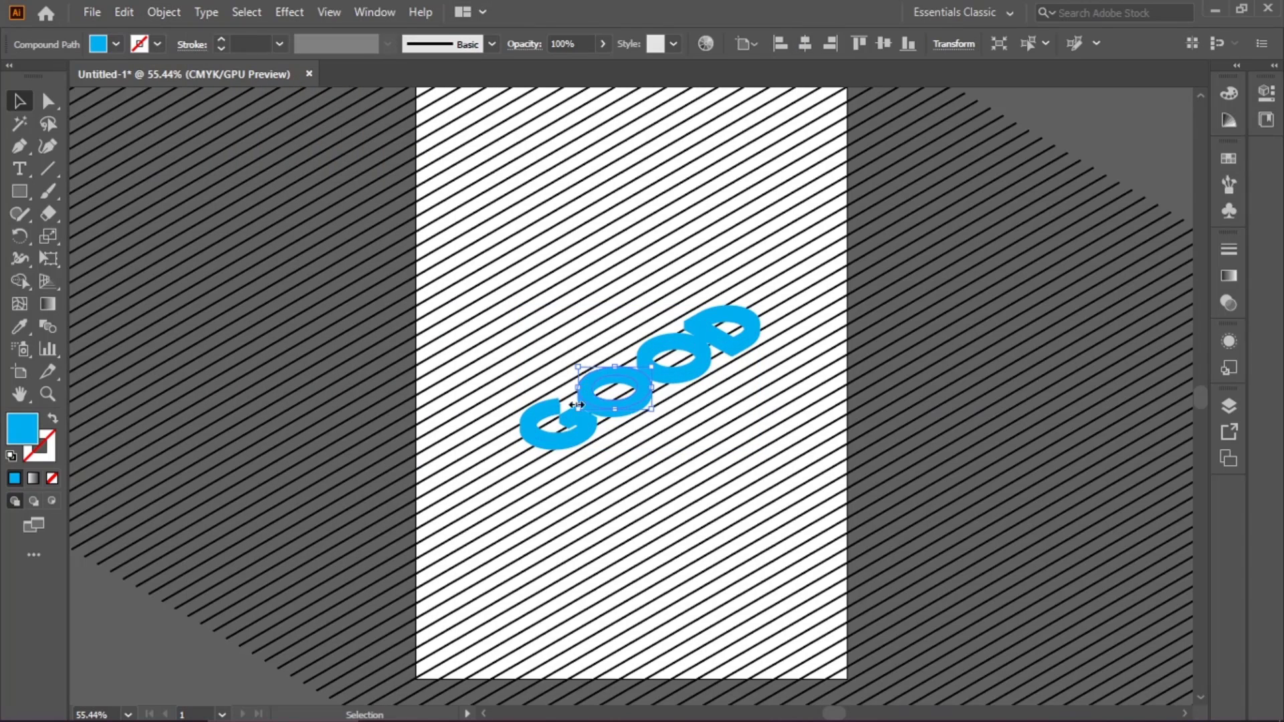
left_click(526, 429)
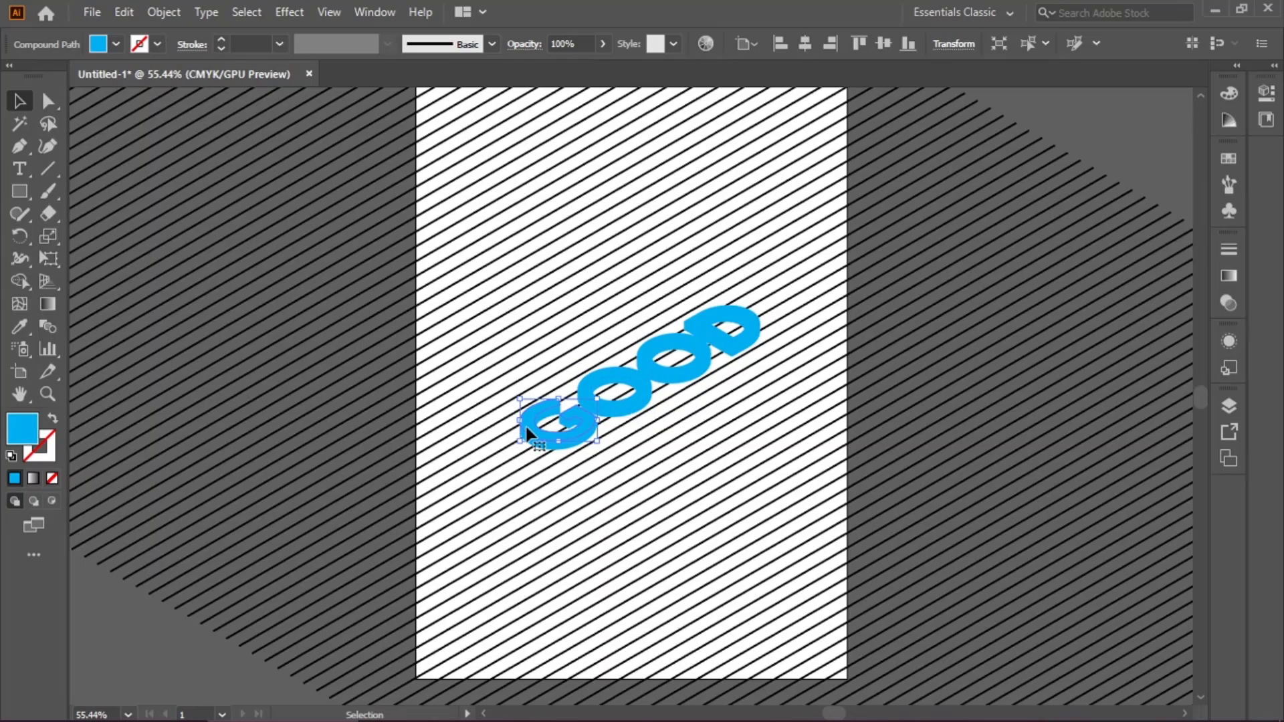
left_click(588, 391, "shift")
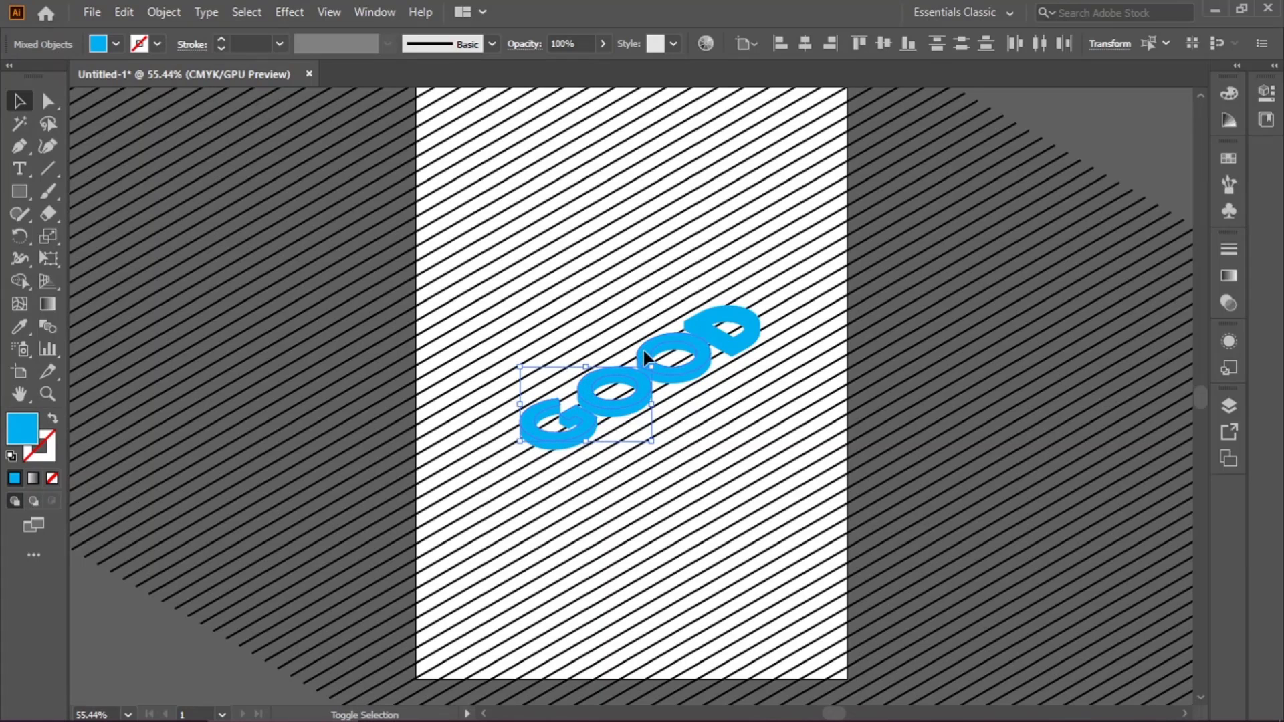
left_click(645, 358, "shift")
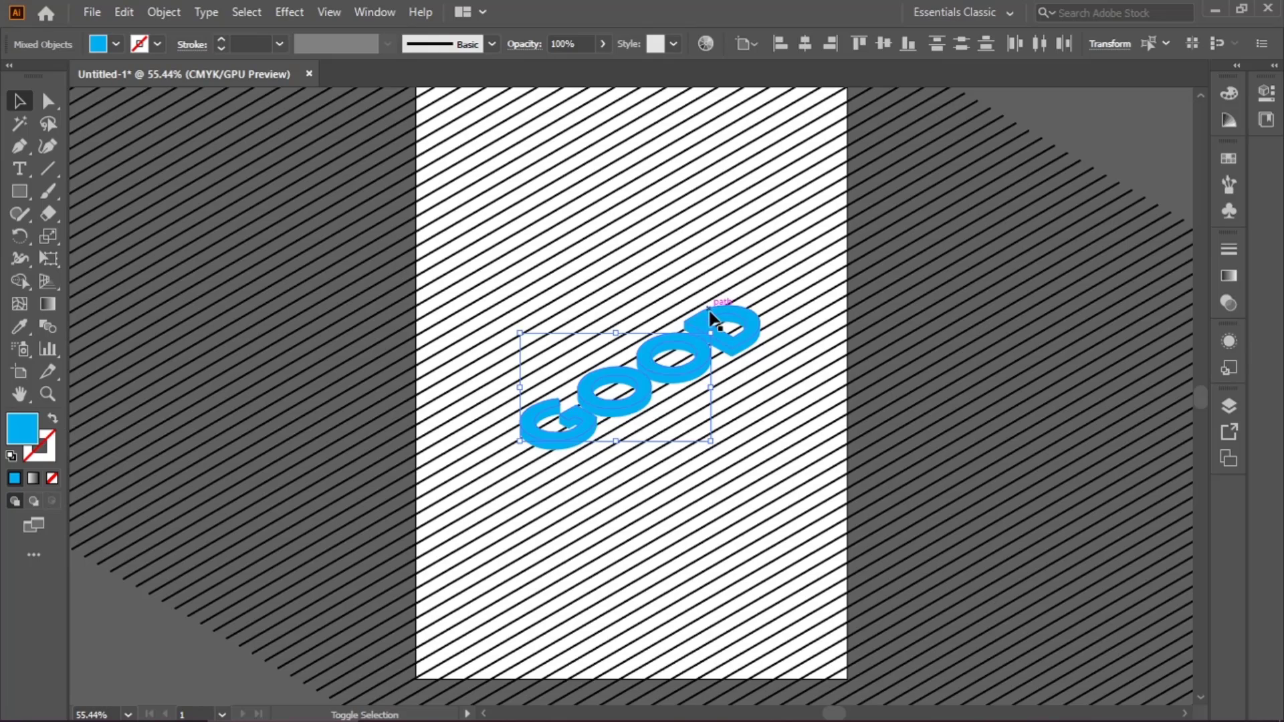
left_click(712, 322, "shift")
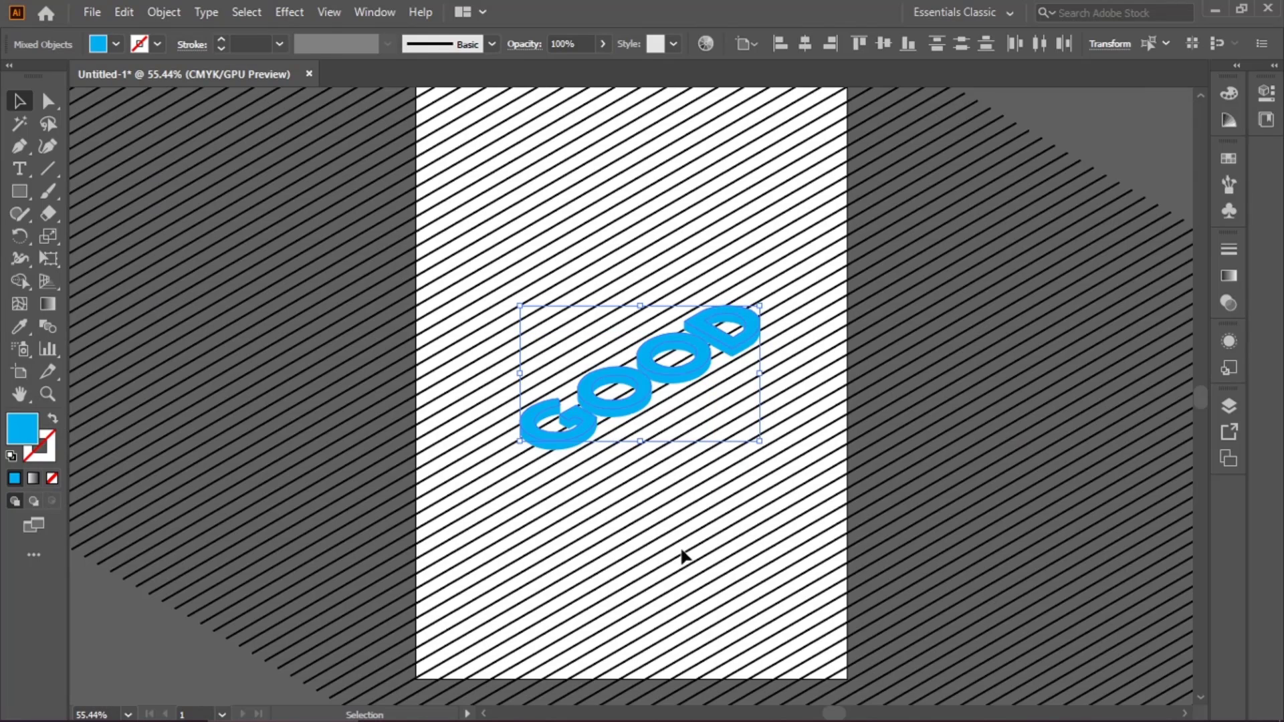
key("shift+Up")
key("shift+Up")
key("shift+Up")
key("shift+Up")
key("shift+Up")
key("shift+Up")
key("shift+Up")
key("shift+Up")
key("shift+Up")
key("shift+Up")
key("shift+Up")
key("shift+Up")
key("shift+Up")
key("shift+Up")
key("shift+Up")
key("shift+Up")
key("shift+Up")
key("shift+Up")
key("shift+Up")
key("shift+Up")
key("shift+Up")
key("shift+Up")
key("shift+Up")
key("shift+Up")
key("shift+Up")
key("shift+Up")
key("shift+Up")
key("shift+Up")
key("shift+Up")
key("shift+Up")
key("shift+Up")
key("shift+Up")
key("shift+Up")
key("shift+Up")
key("shift+Up")
key("shift+Up")
key("shift+Up")
key("shift+Up")
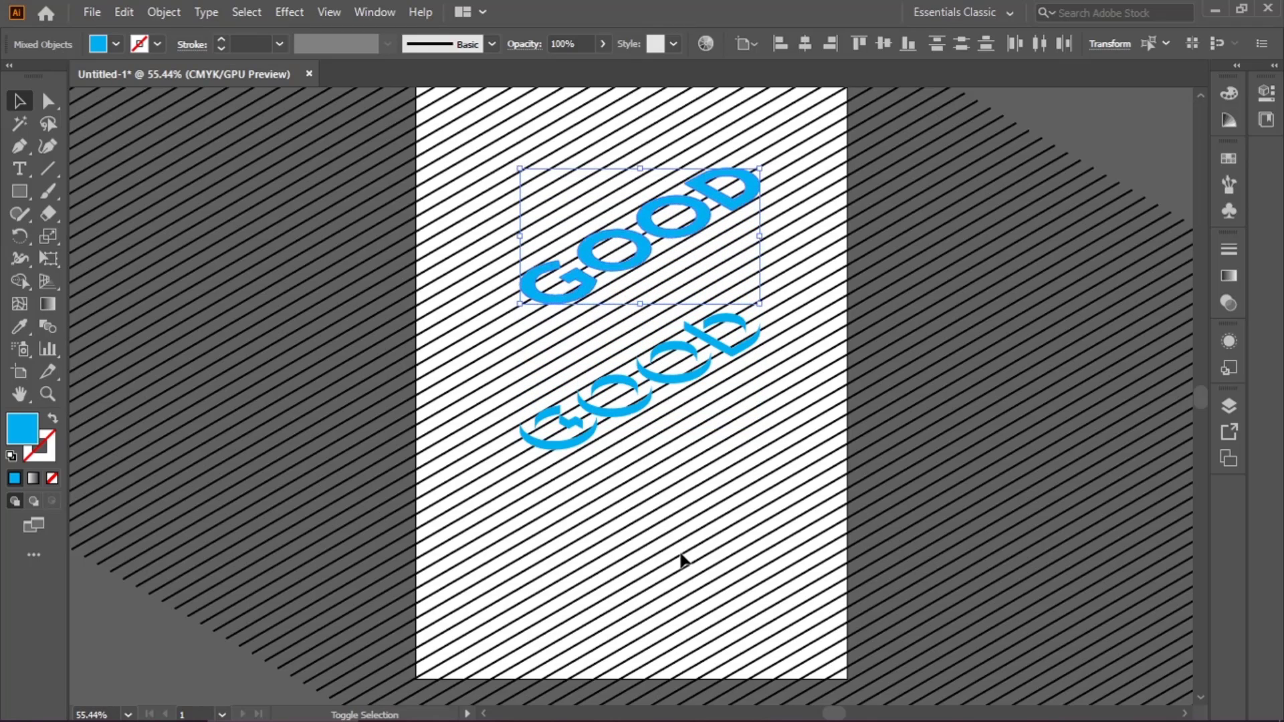
key("shift+Up")
key("shift+Up")
key("shift+Up")
key("shift+Up")
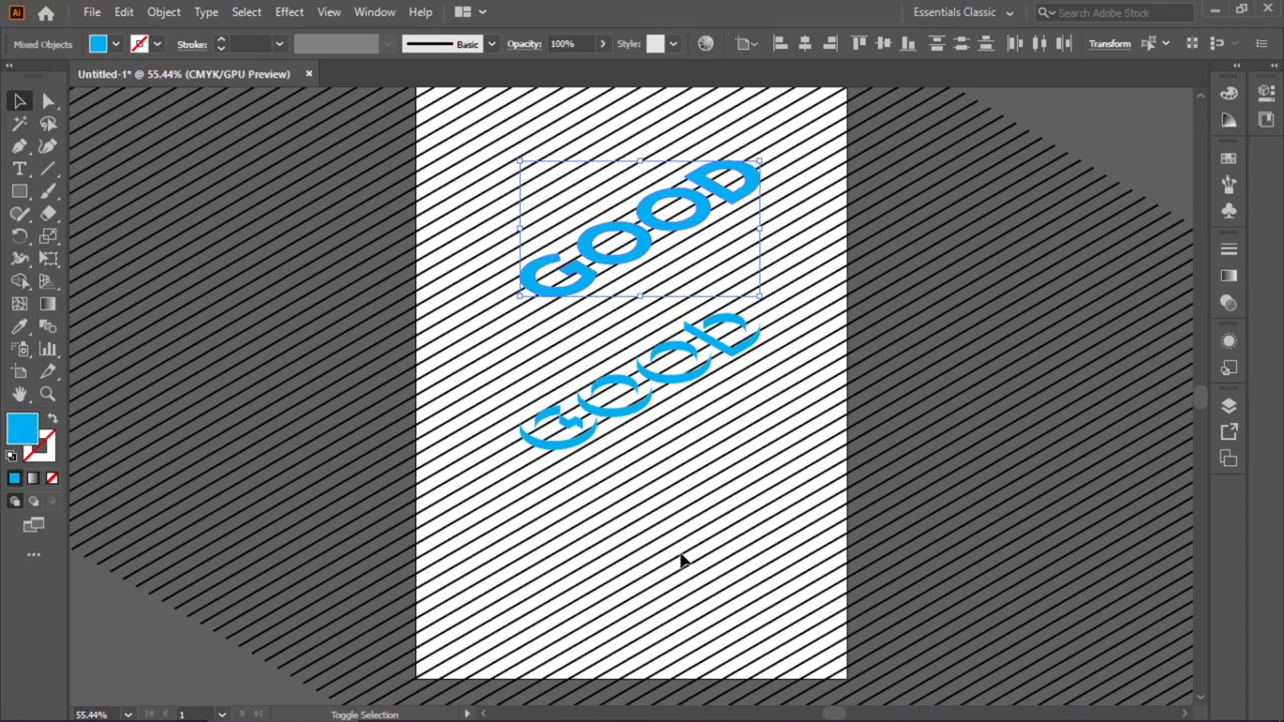
left_click(650, 464)
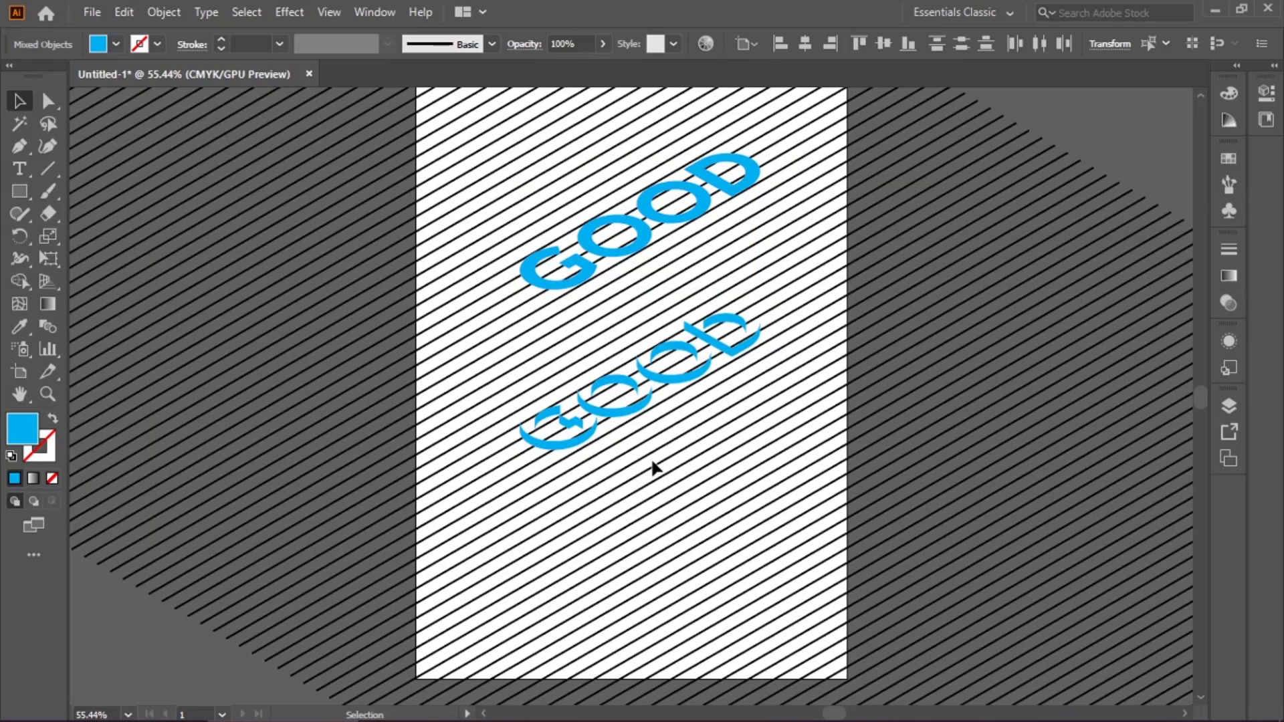
Step: Select the four separated front faces of GOOD and group them
left_click_drag(525, 339, 471, 301)
left_click(812, 186)
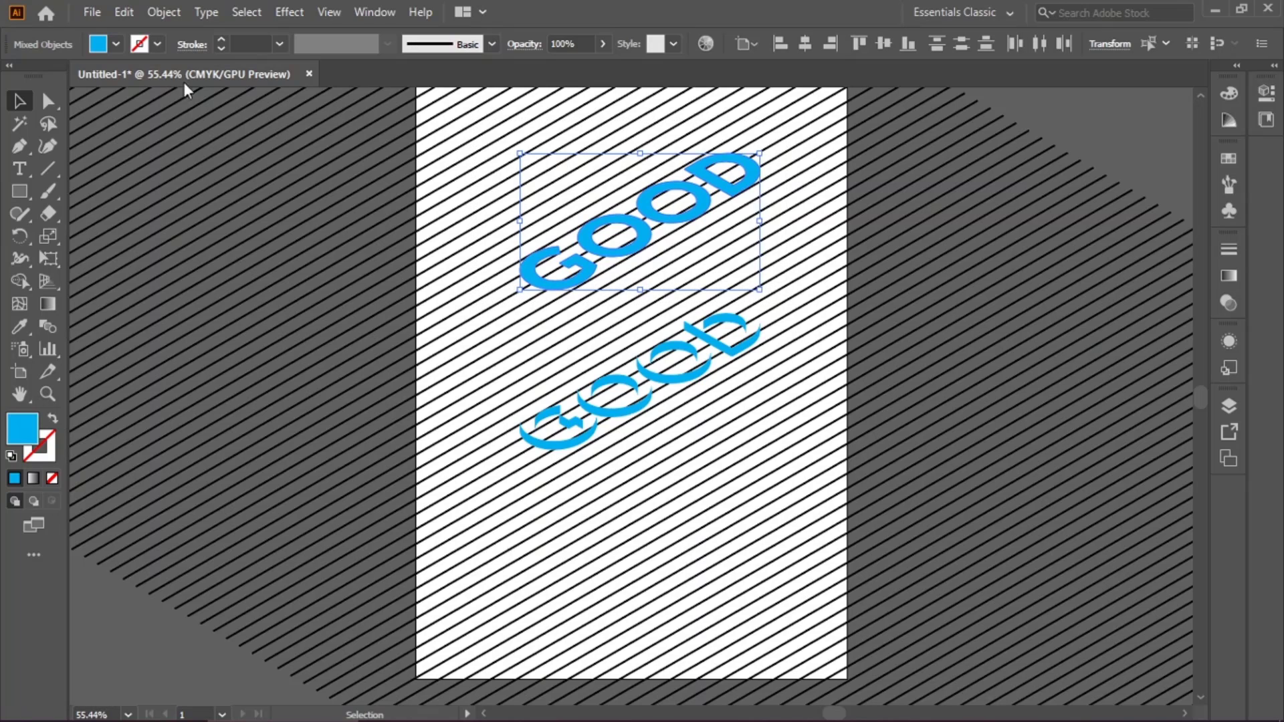
left_click(166, 13)
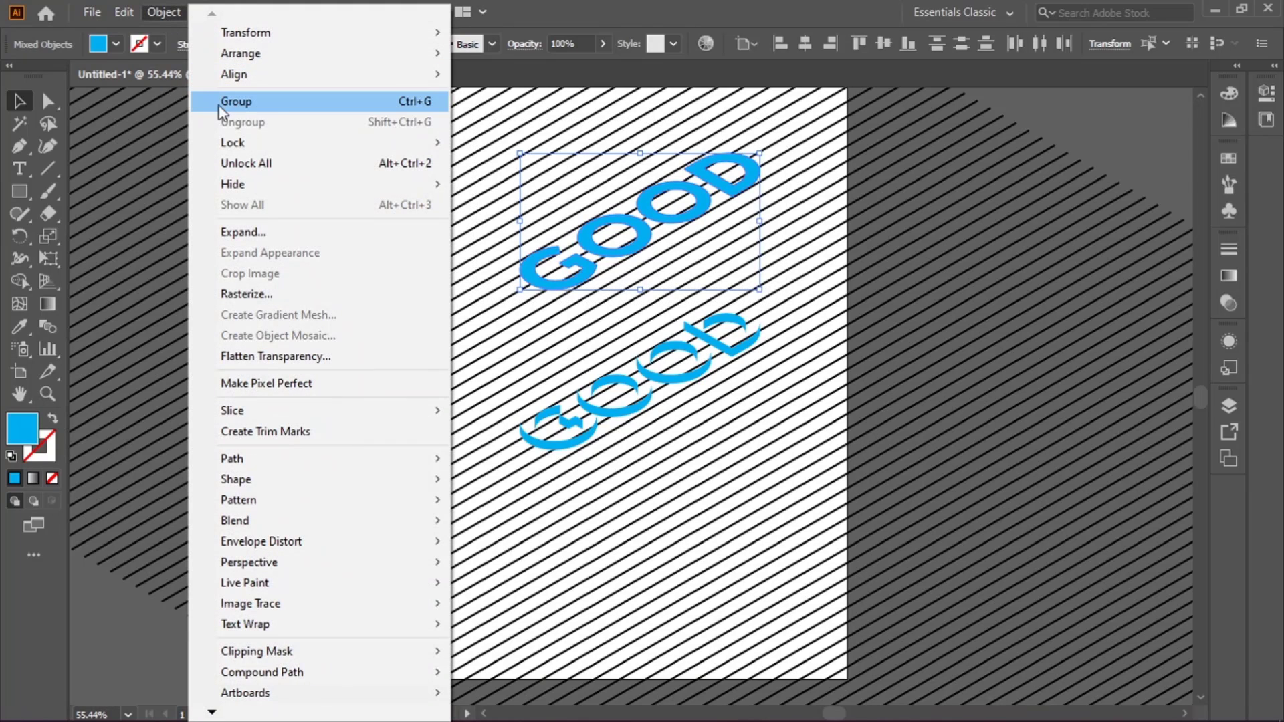
left_click(235, 101)
Step: Select all the extruded side pieces of GOOD and unite them with the Pathfinder
left_click_drag(493, 506, 785, 337)
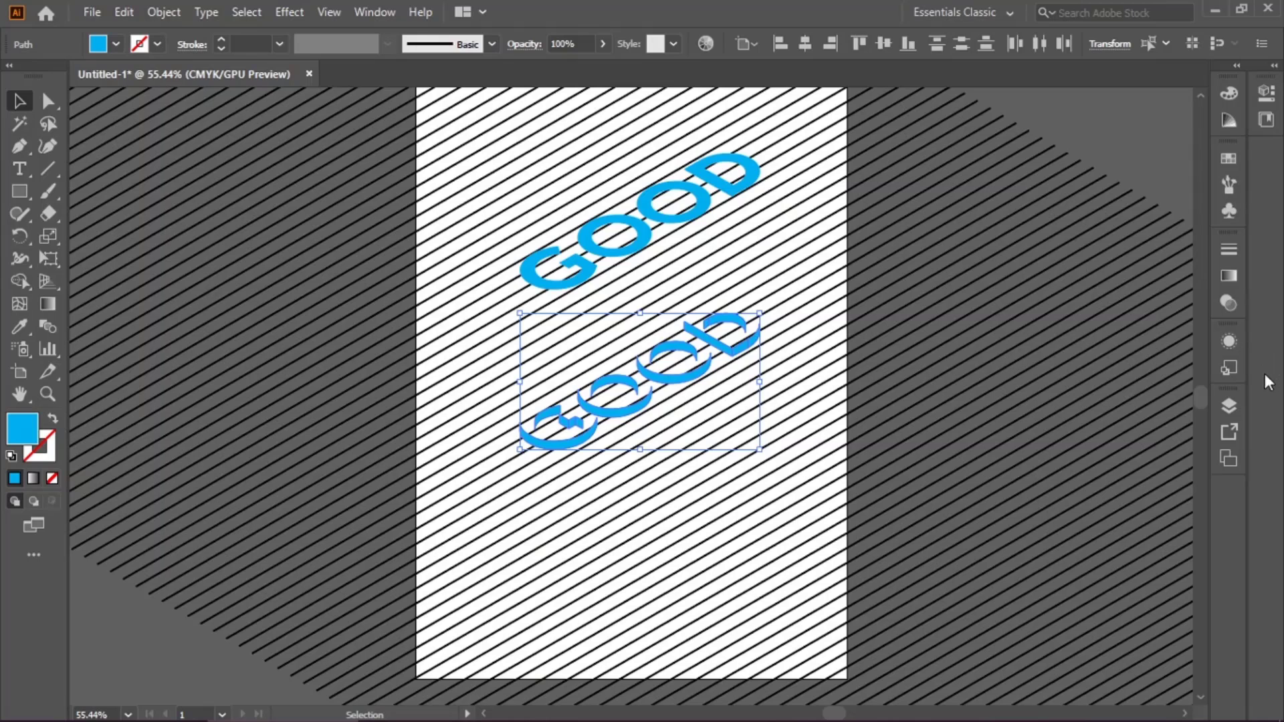
left_click(363, 11)
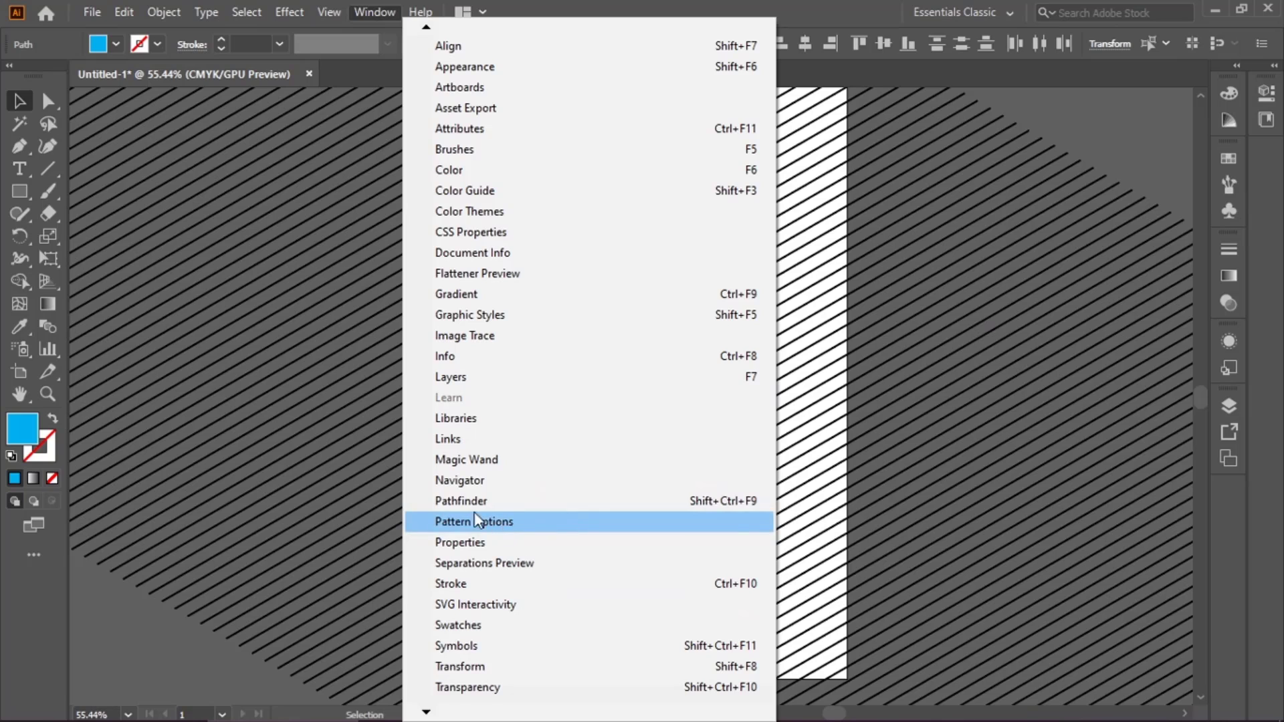
left_click(500, 503)
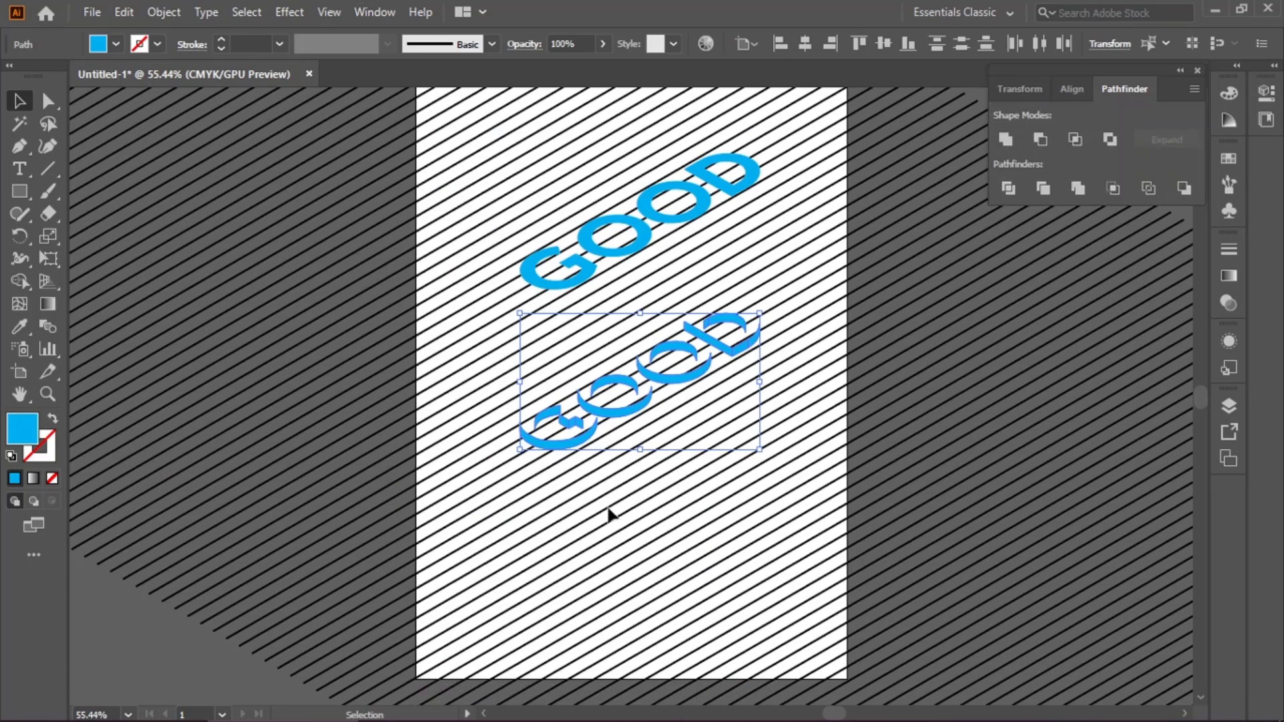
left_click(1003, 141)
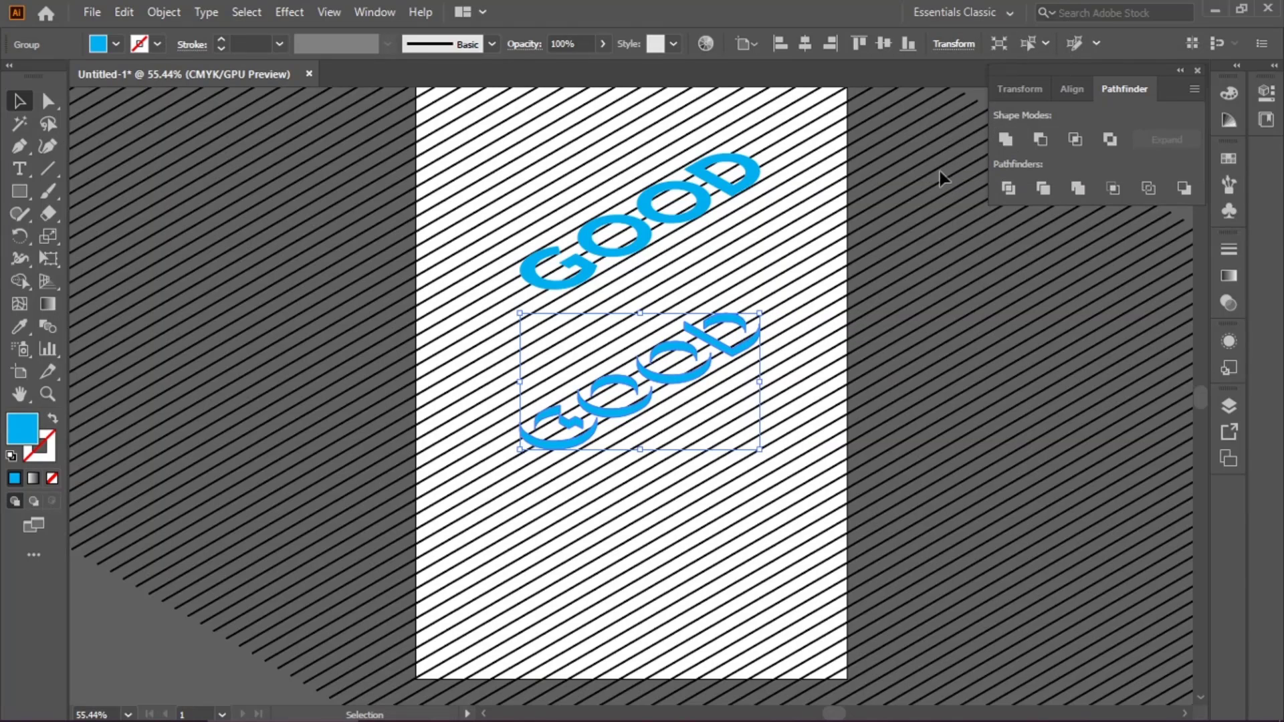
left_click(1197, 71)
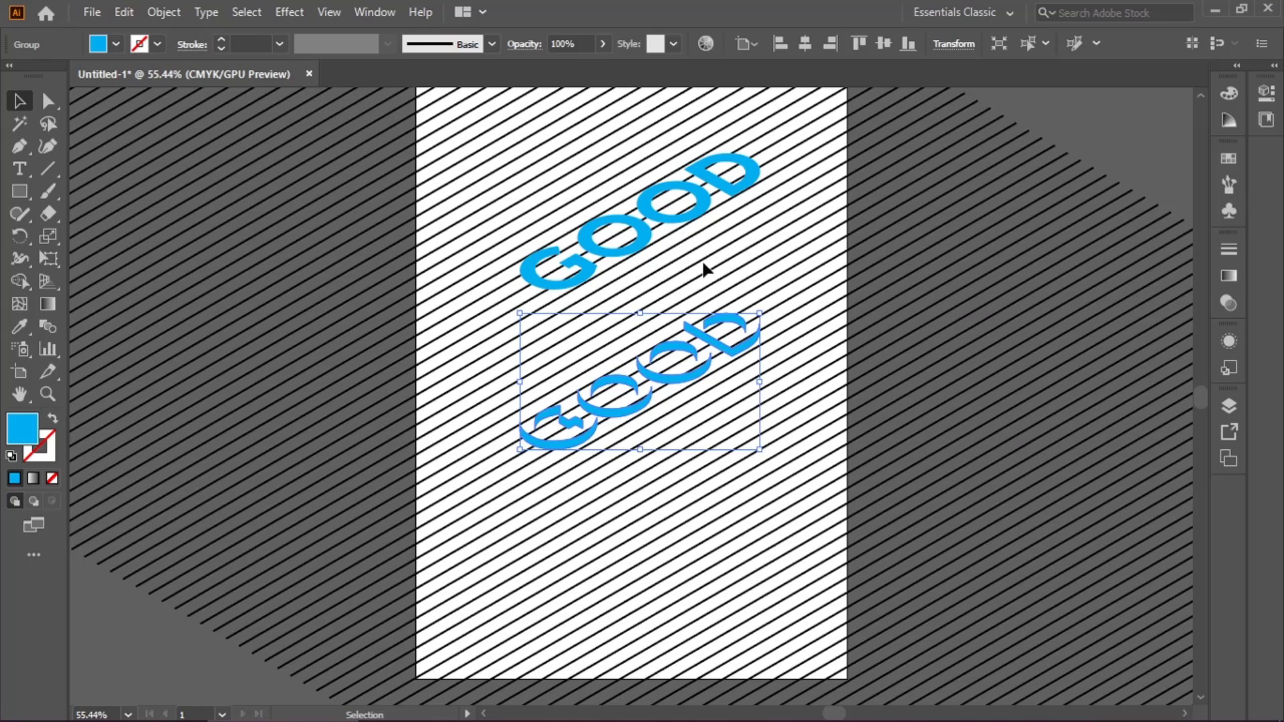
Step: Try colouring the united side pieces of GOOD with the blue sampled from the second blended square
left_click(164, 14)
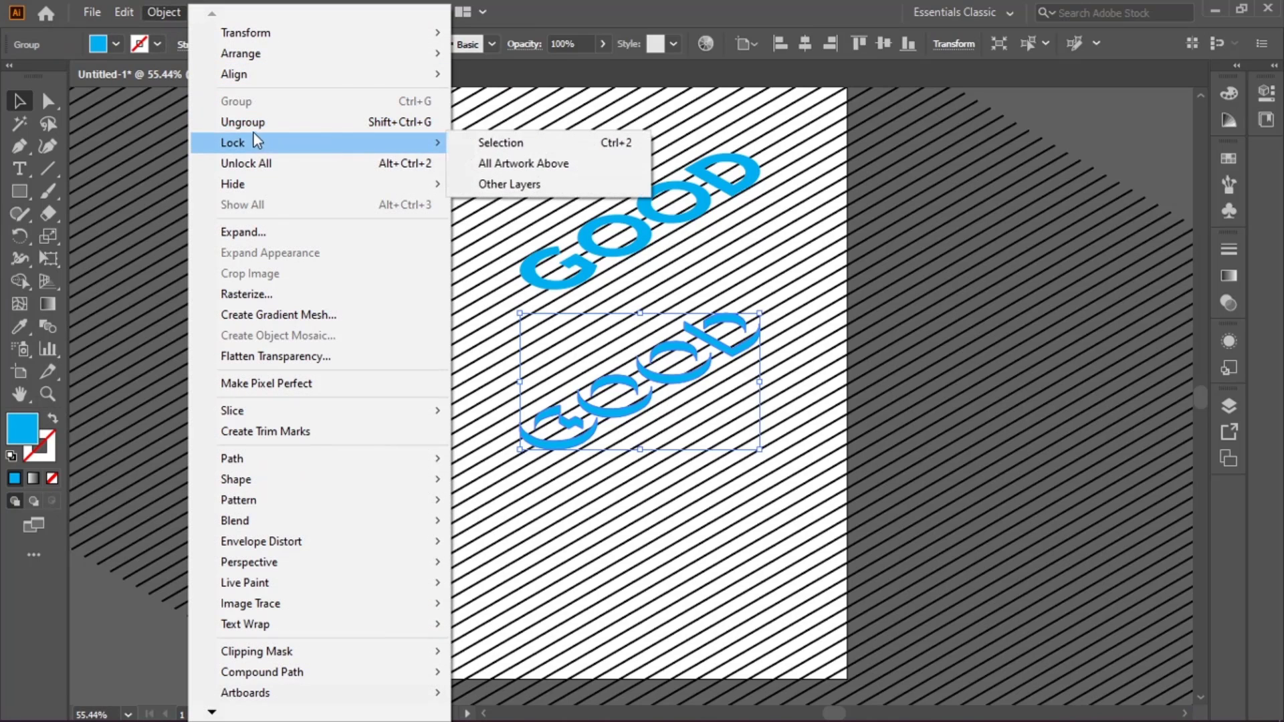
left_click(804, 294)
left_click(742, 349)
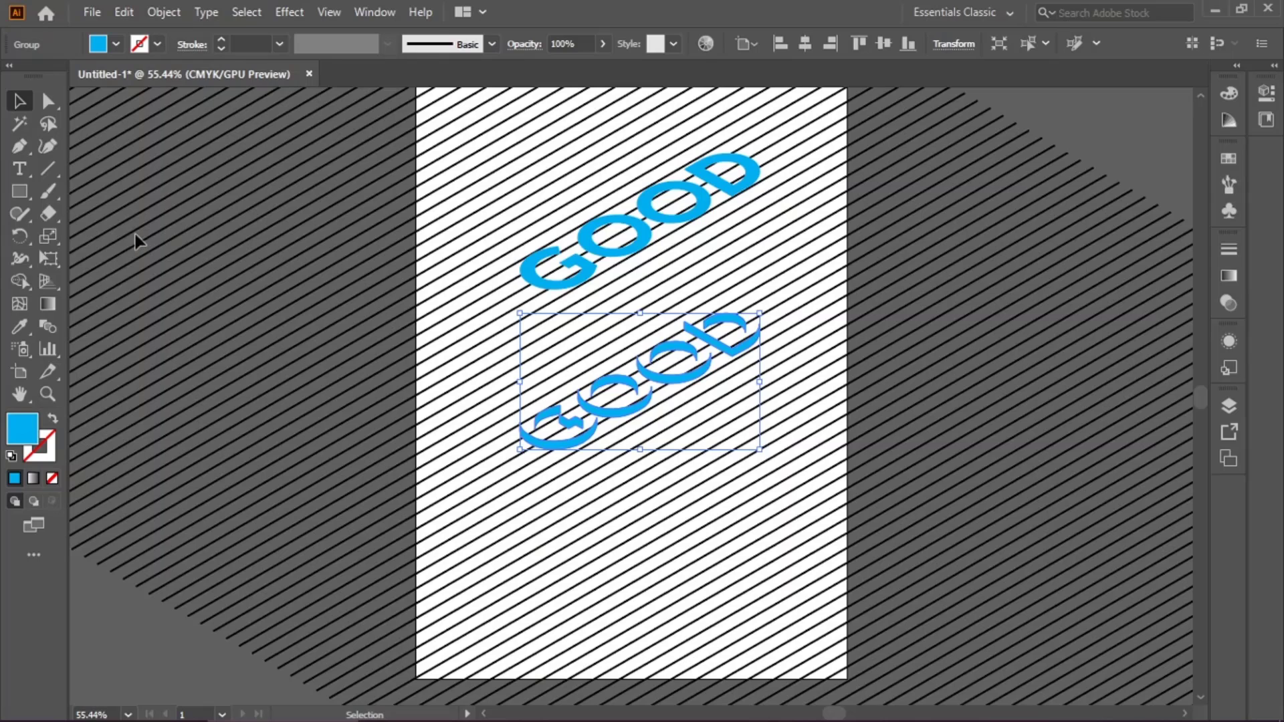
left_click(26, 330)
scroll(553, 236, "up", 3)
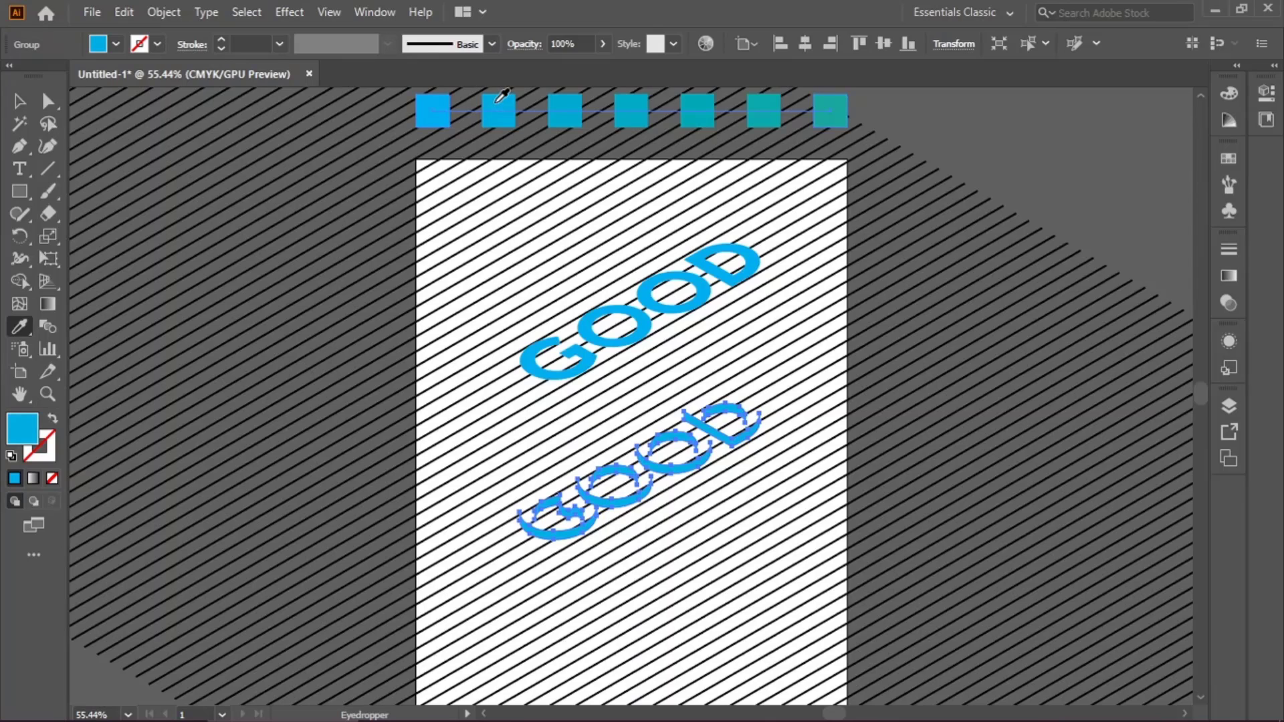
left_click(20, 101)
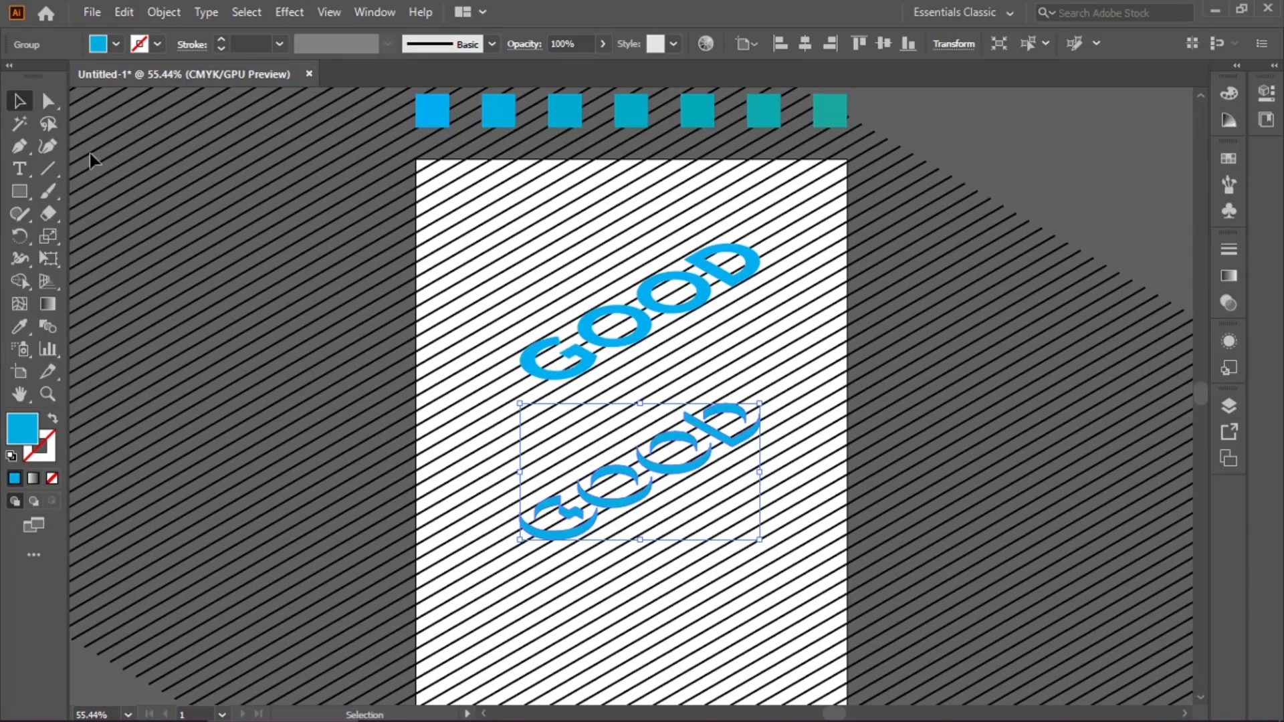
Step: Move the front-face group of GOOD straight down until it sits back on top of the extruded sides, and deselect it
left_click(545, 367)
scroll(943, 409, "down", 2)
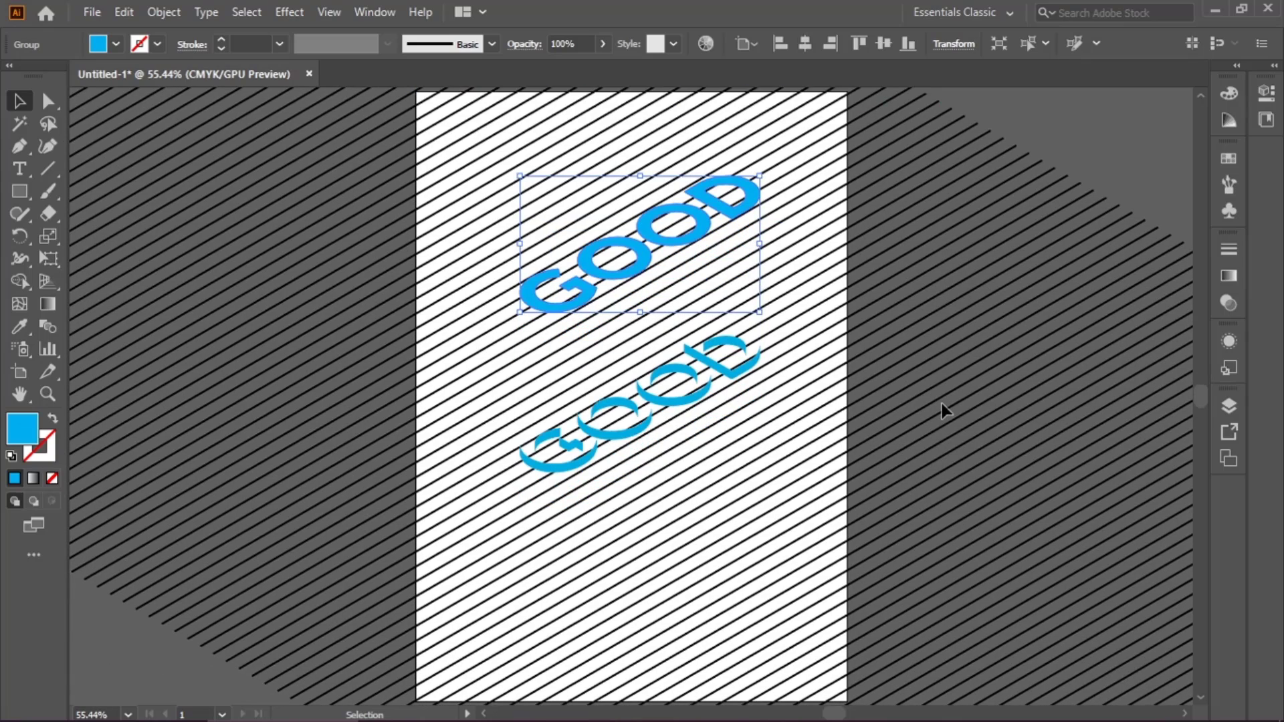
key("shift+Down")
key("shift+Down")
key("shift+Down")
key("shift+Down")
key("shift+Down")
key("shift+Down")
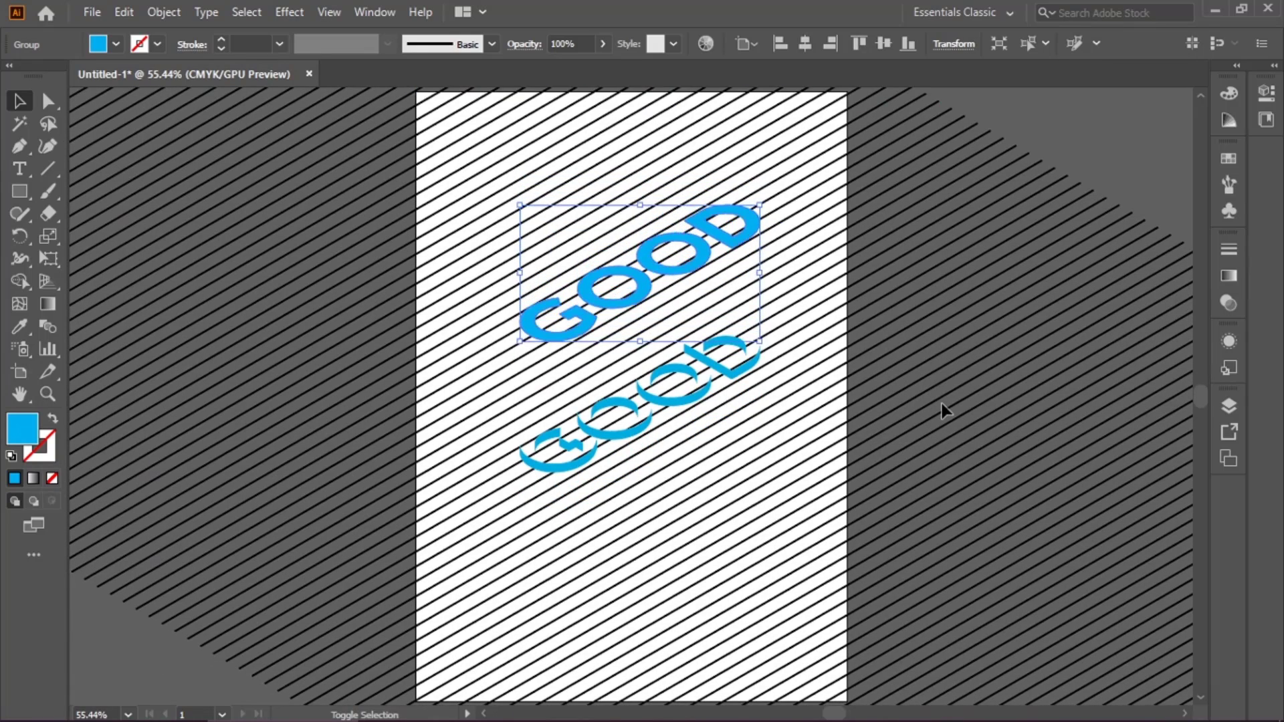
key("shift+Down")
key("shift+Down")
key("shift+Down")
key("shift+Down")
key("shift+Down")
key("shift+Down")
key("shift+Down")
key("shift+Down")
key("shift+Down")
key("shift+Down")
key("shift+Down")
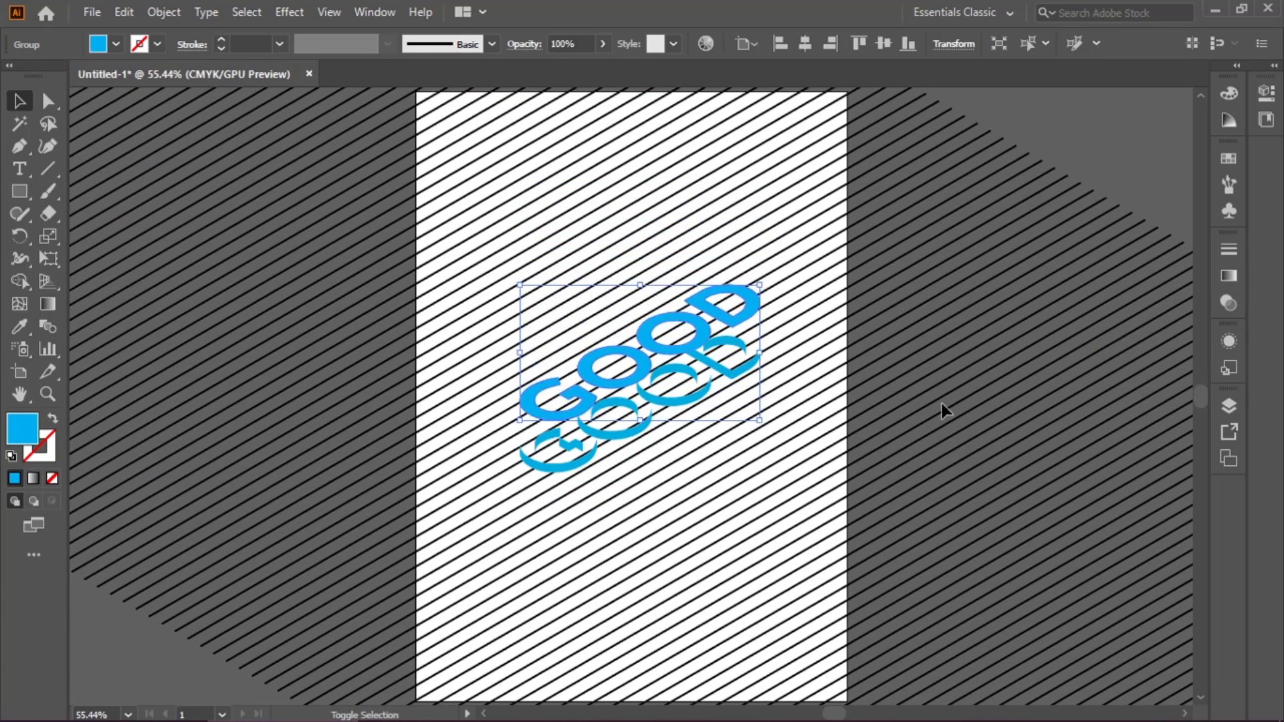
key("shift+Down")
key("shift+Down")
key("shift+Down")
key("shift+Down")
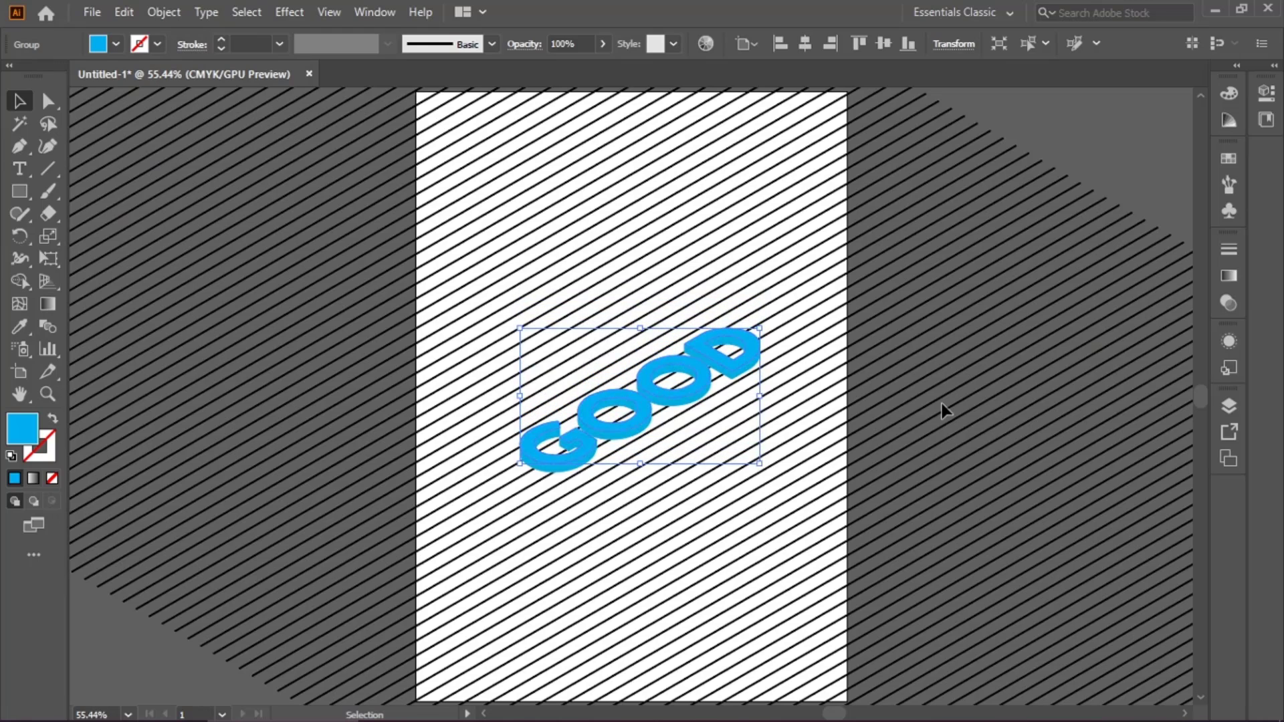
left_click(788, 493)
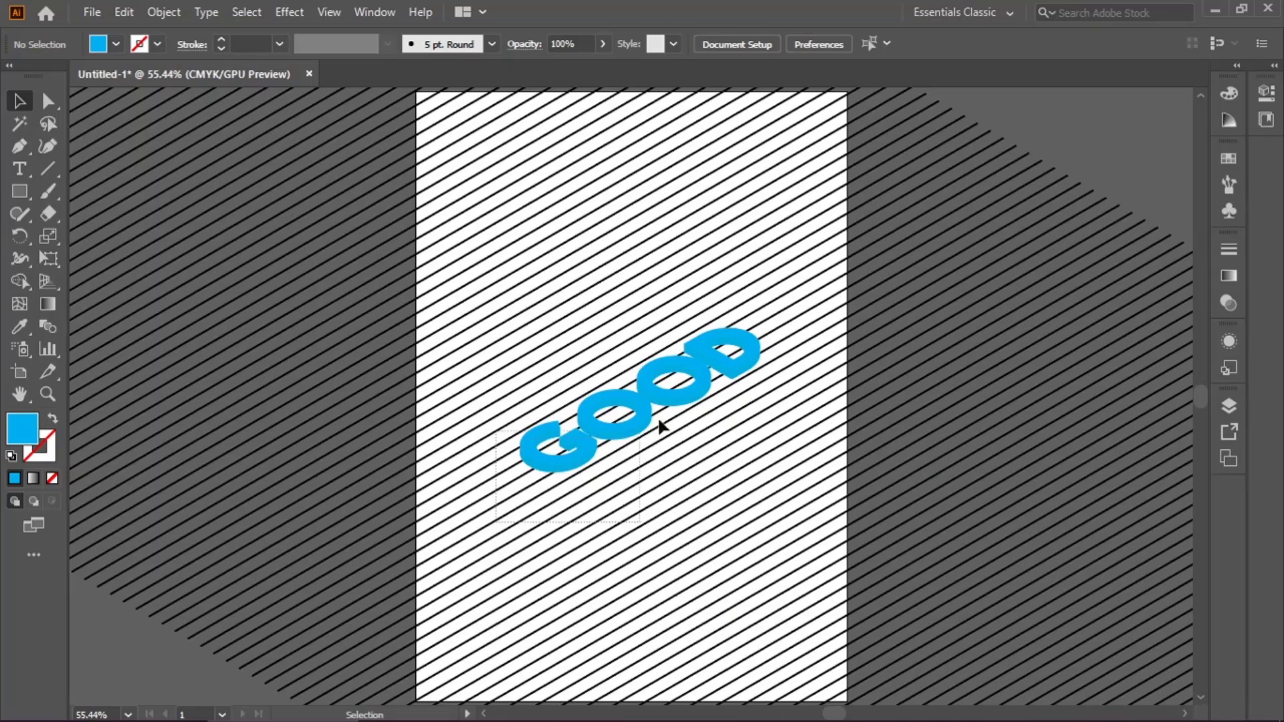
Step: Select both GOOD groups together and nudge them up to line up with the slanted grid lines, then deselect
key("ctrl+a")
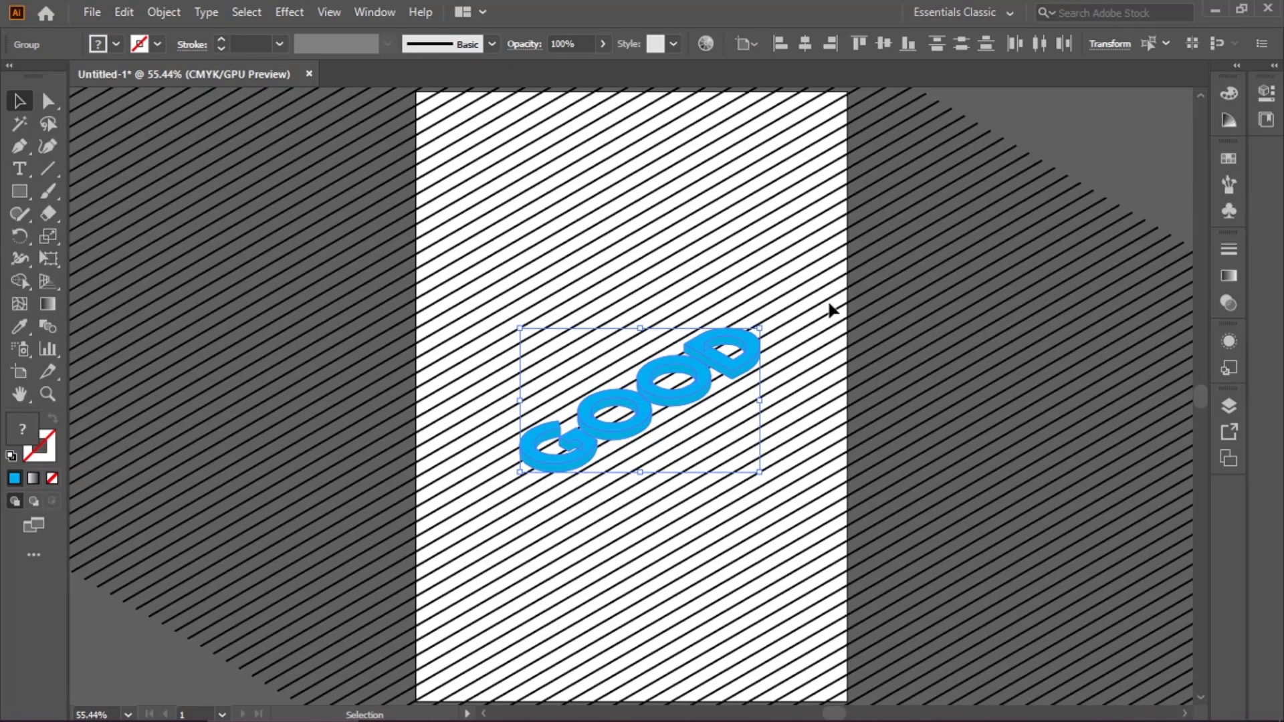
key("Up")
key("Up")
key("Up")
key("Up")
key("Up")
key("Up")
key("Up")
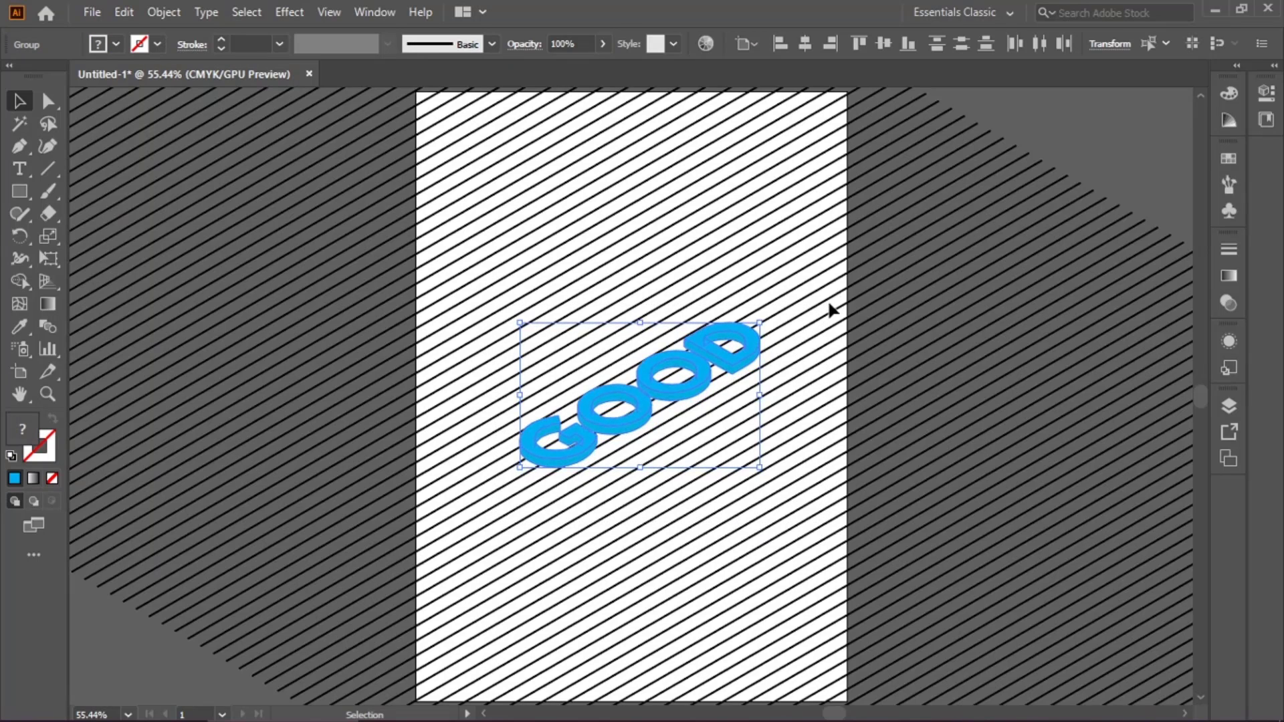
key("Up")
key("Up")
key("Up")
key("Up")
key("Up")
key("Up")
key("Up")
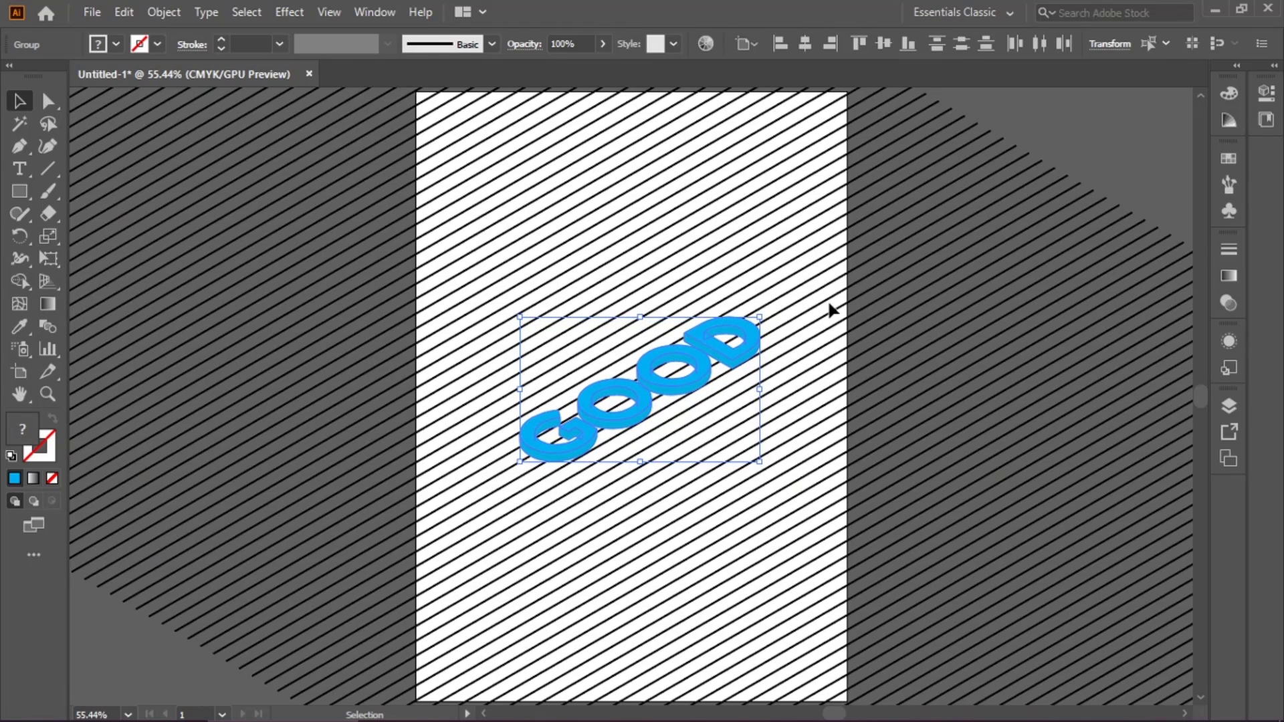
key("Up")
key("Up")
key("Up")
key("Up")
key("Up")
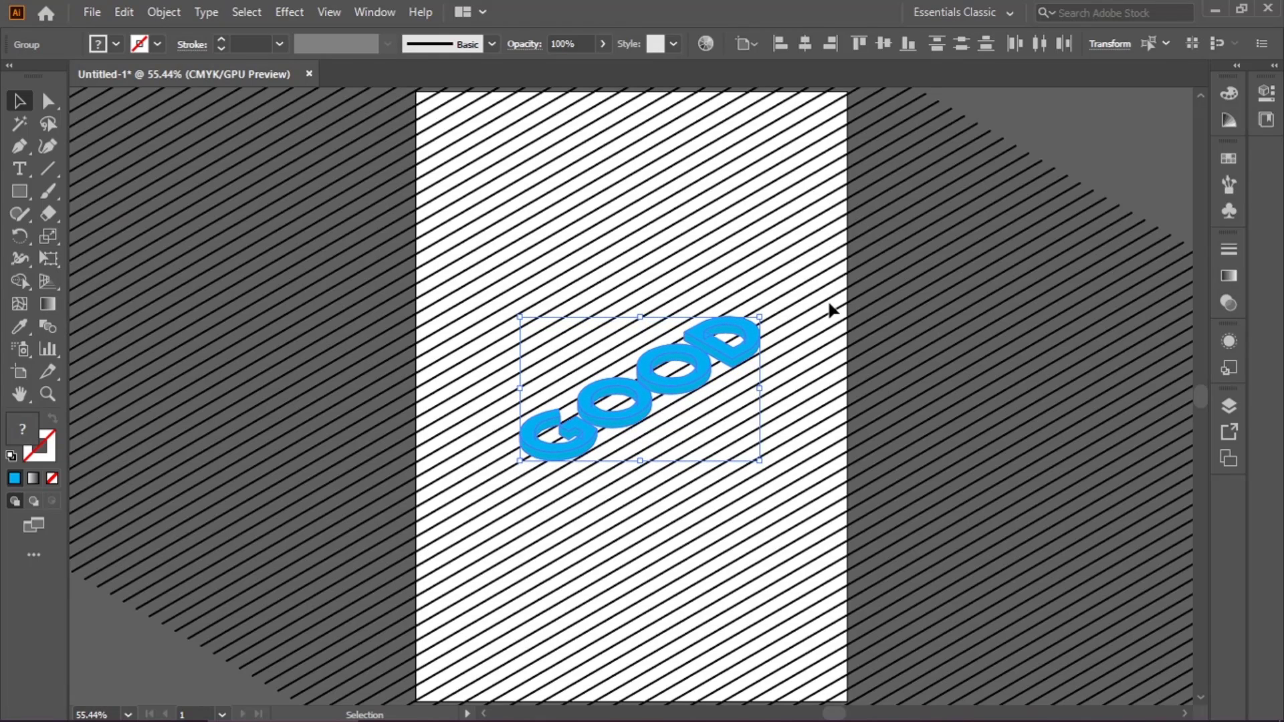
left_click(823, 291)
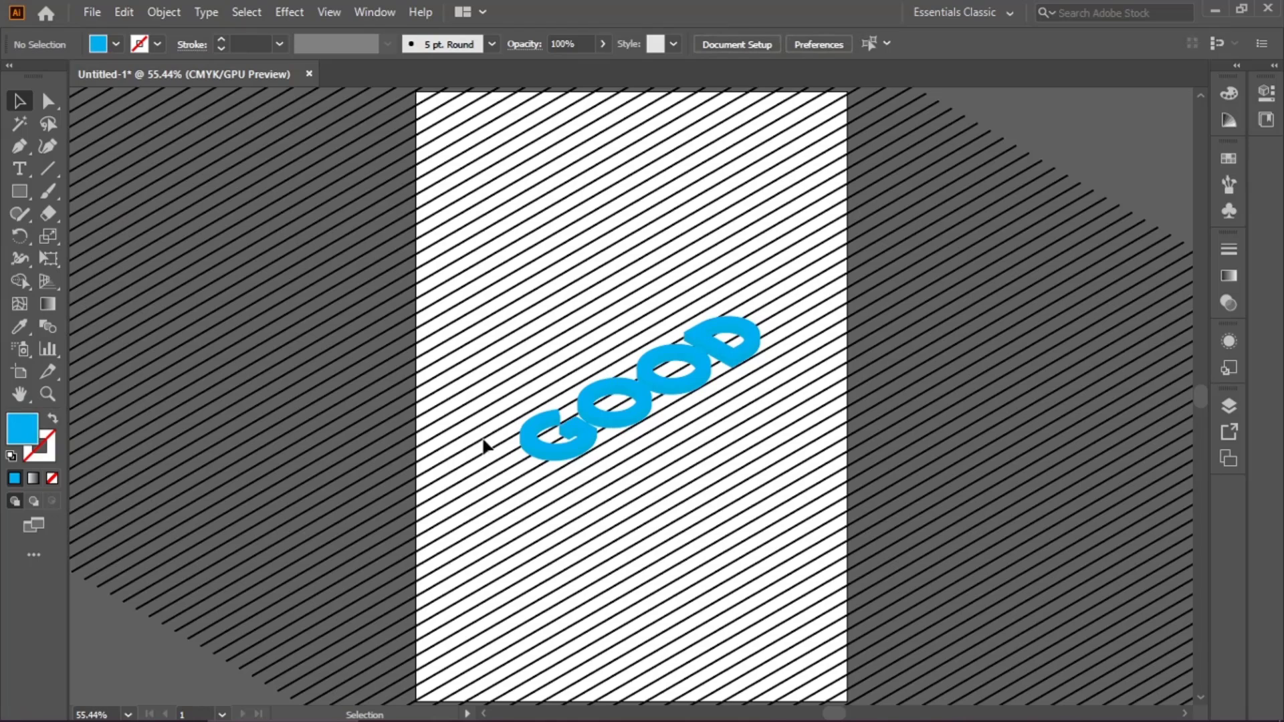
Step: Recolour the side-face group of GOOD with a teal sampled from the blended squares above the artboard, and deselect it
left_click(537, 461)
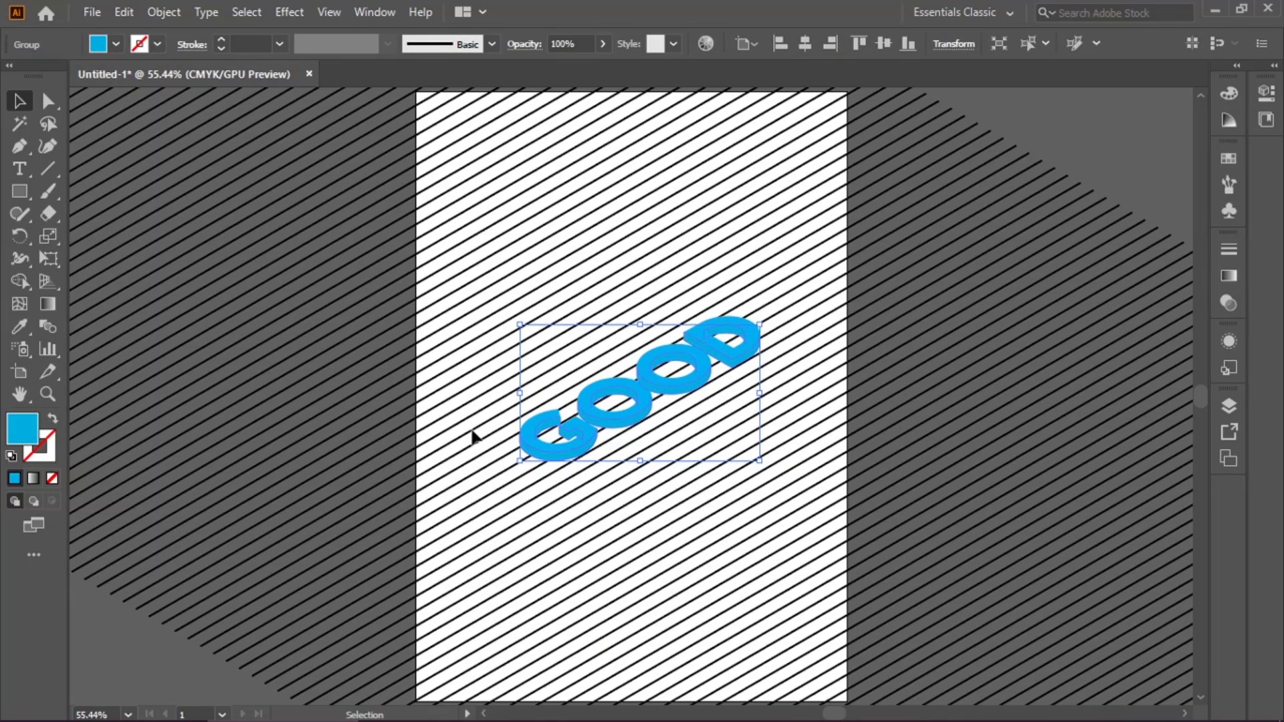
left_click(27, 323)
scroll(616, 201, "up", 3)
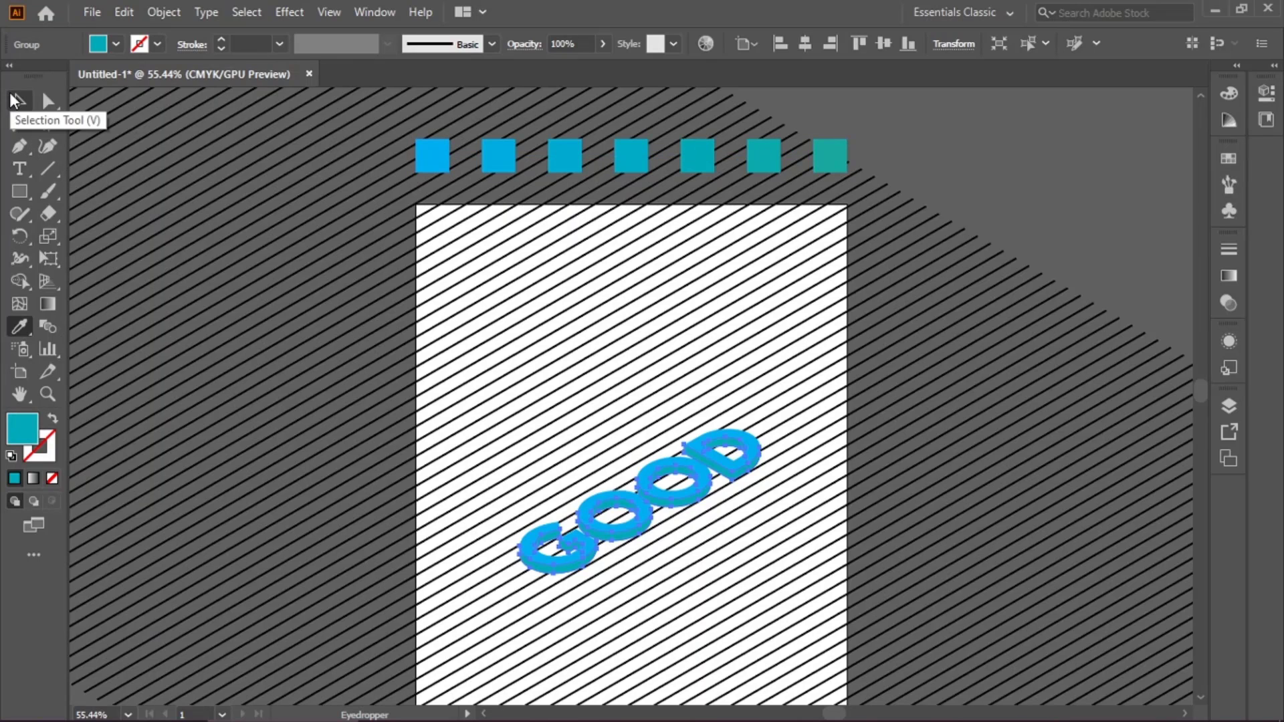
left_click(15, 101)
left_click(479, 333)
scroll(479, 333, "down", 2)
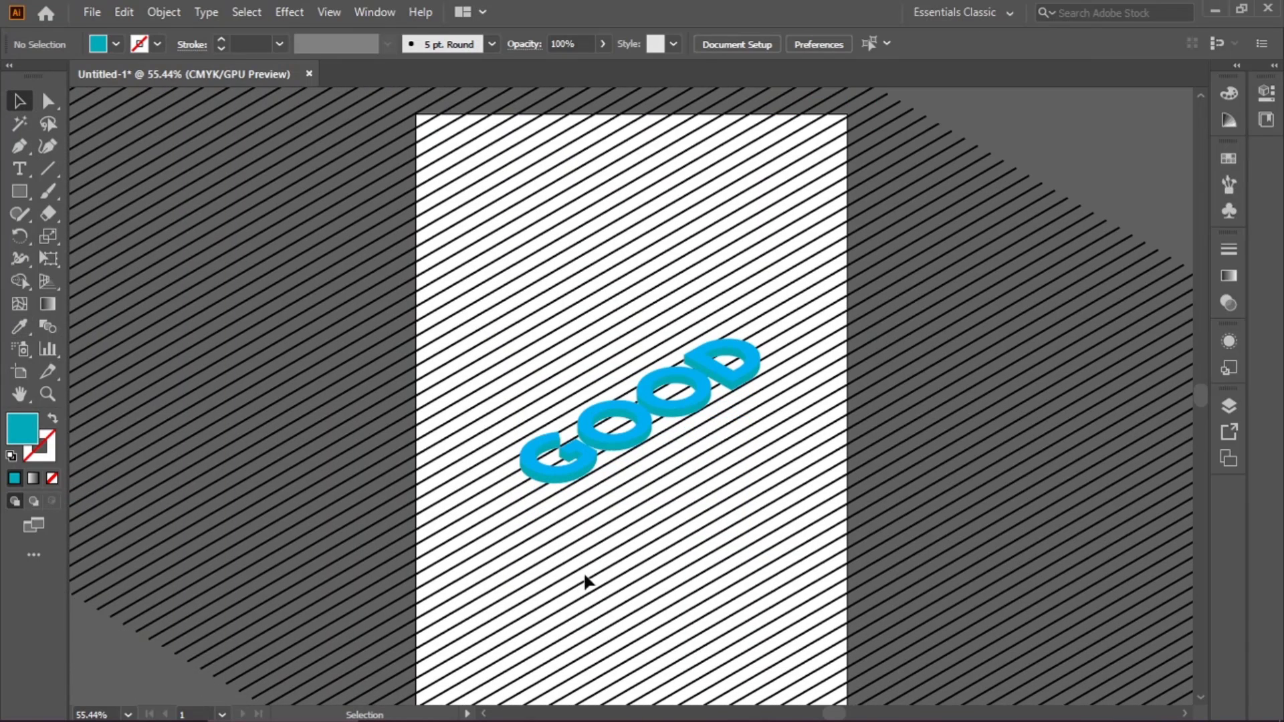
Step: Copy the teal side-face group of GOOD and paste the copy directly behind the original
left_click(556, 477)
left_click(553, 529)
left_click(544, 483)
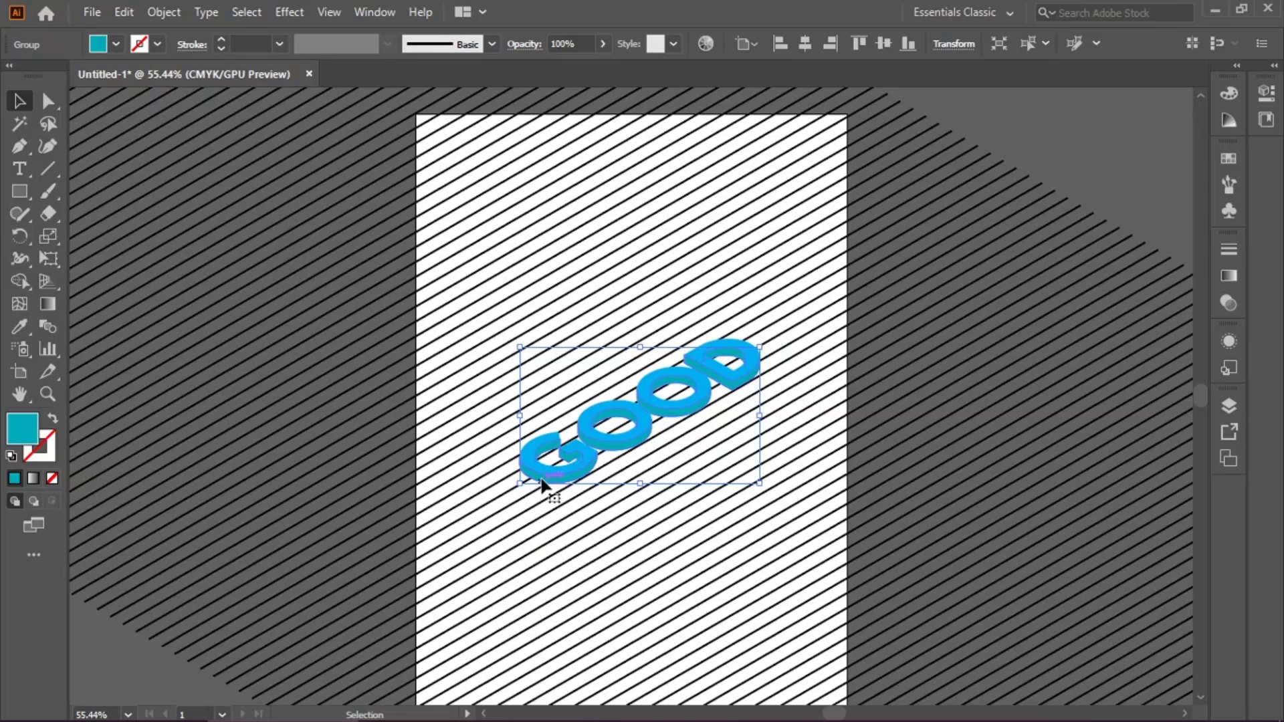
key("shift+Down")
key("shift+Up")
left_click(117, 12)
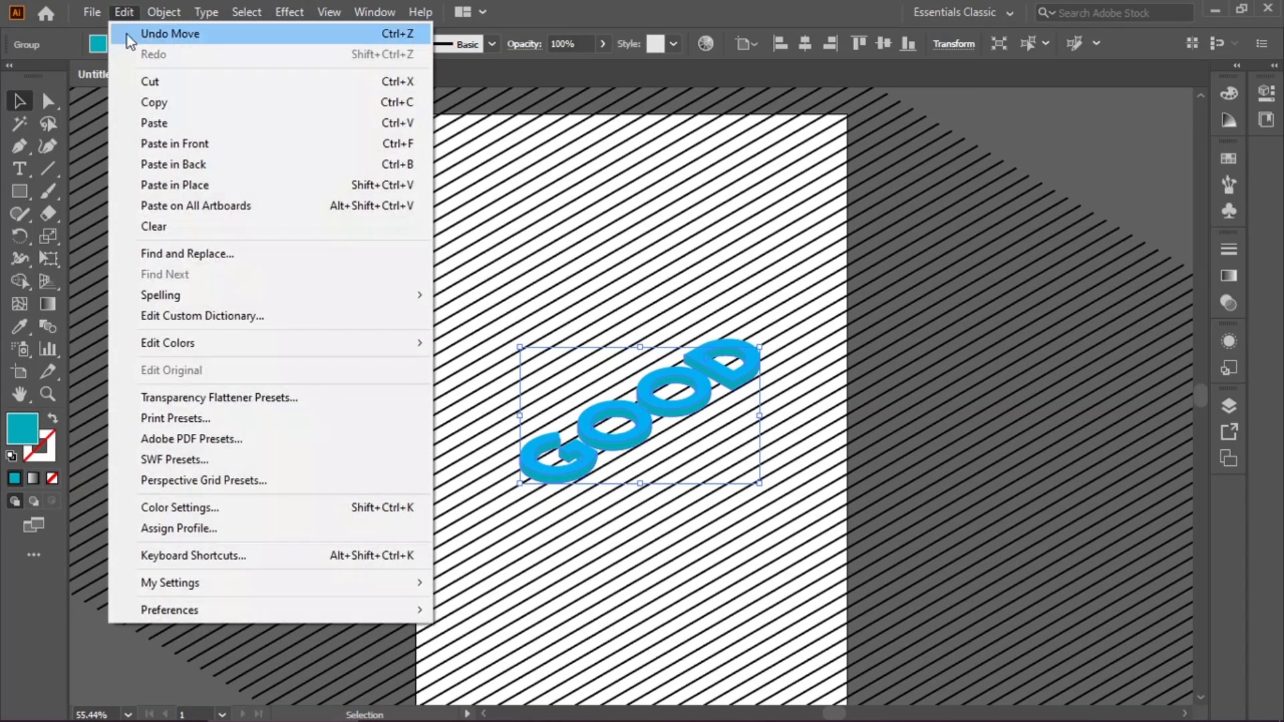
left_click(155, 103)
left_click(122, 14)
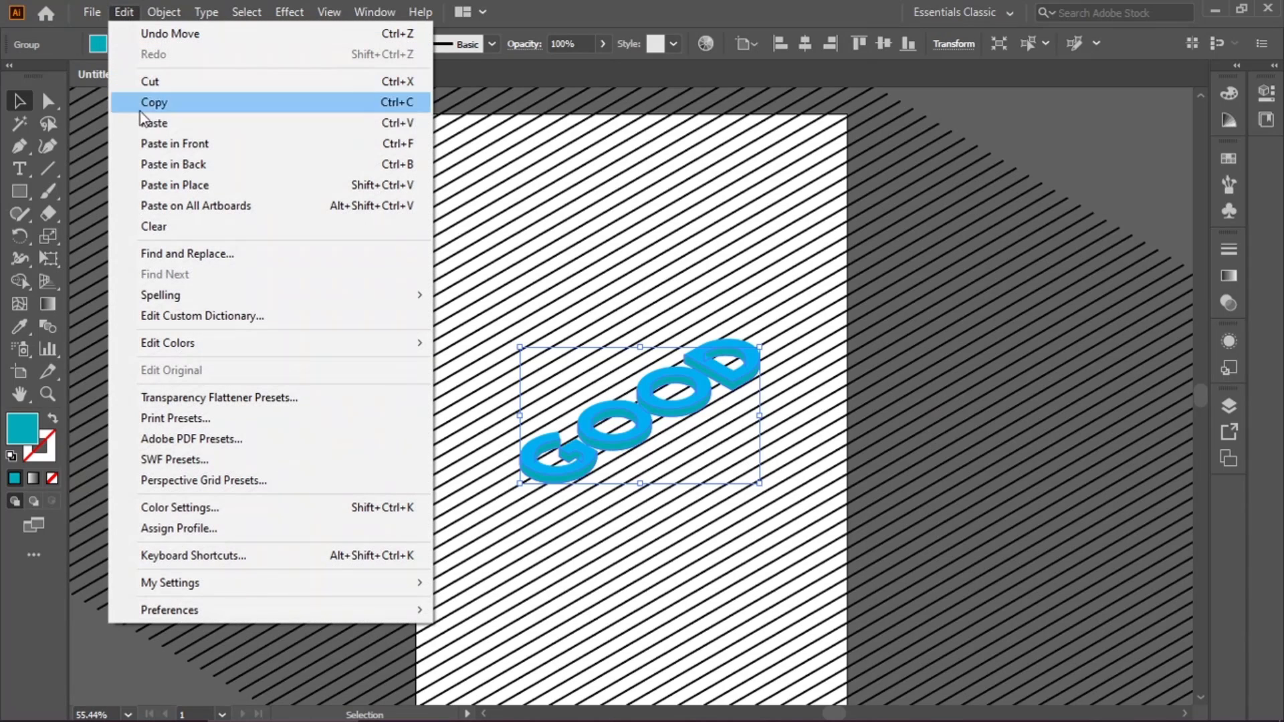
left_click(176, 170)
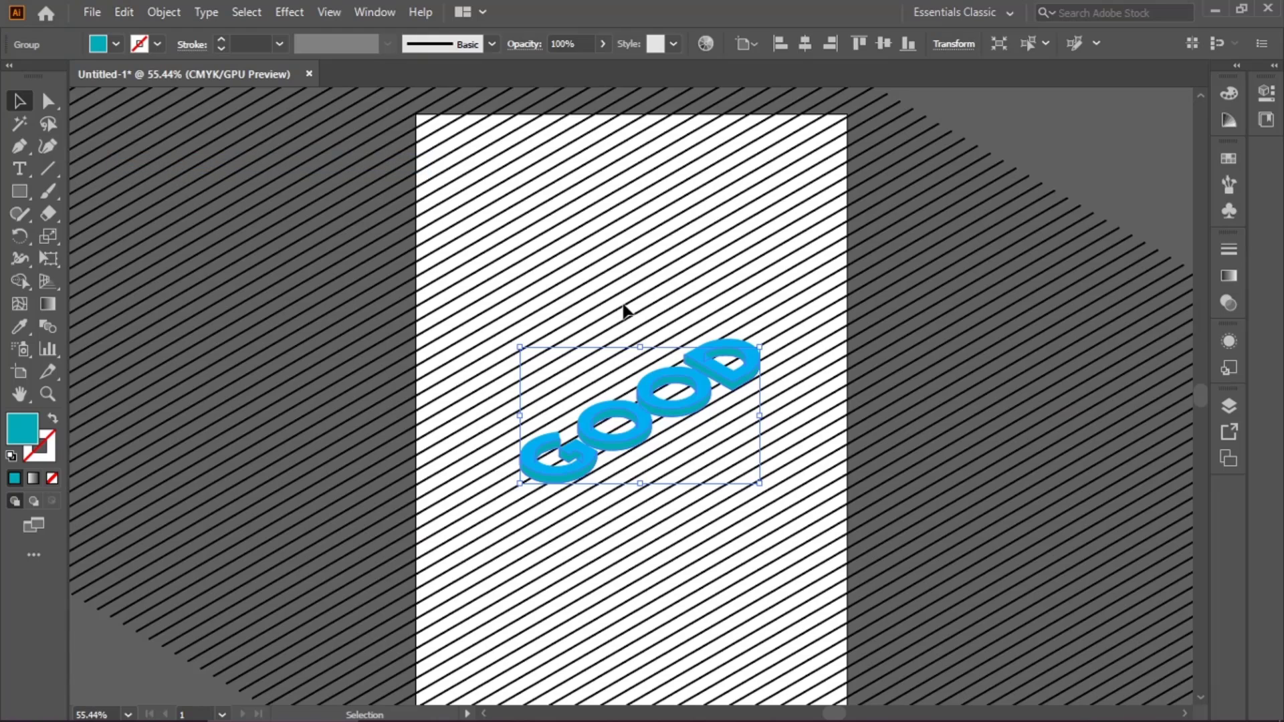
Step: Nudge the pasted copy straight down until it forms a second side layer directly beneath the first
key("shift+Down")
key("shift+Down")
key("shift+Down")
key("shift+Down")
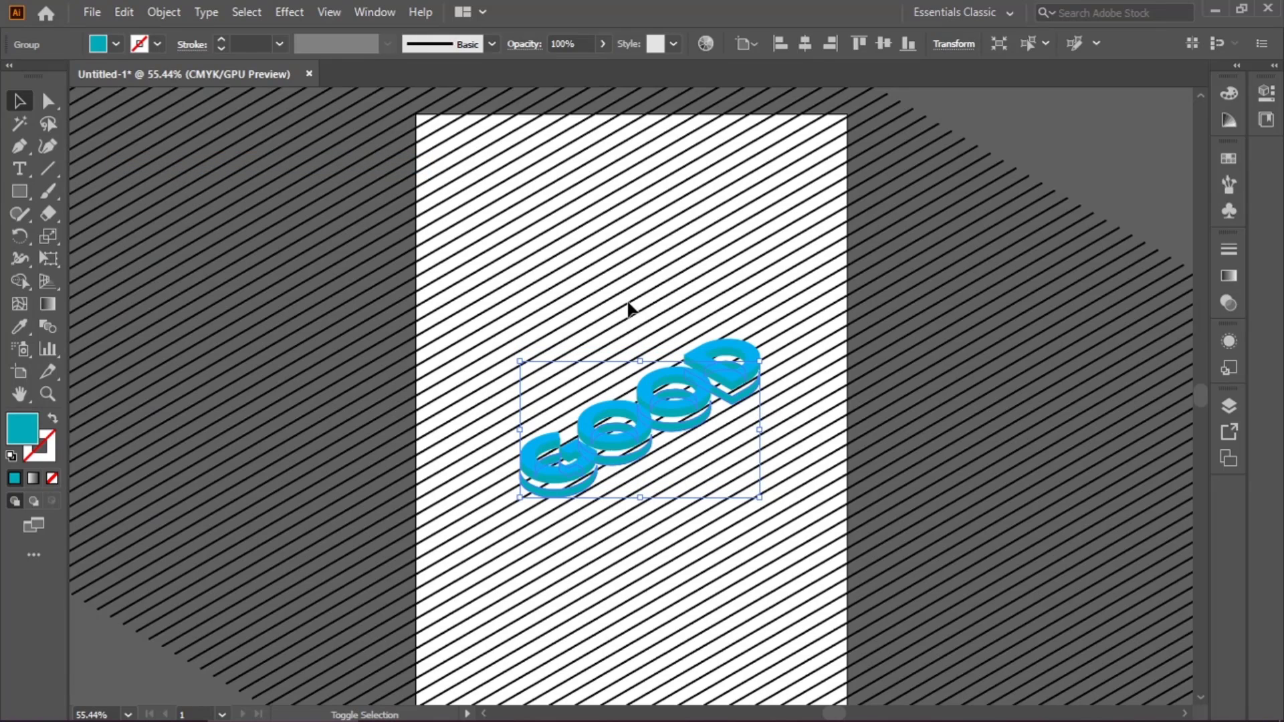
key("shift+Up")
key("shift+Up")
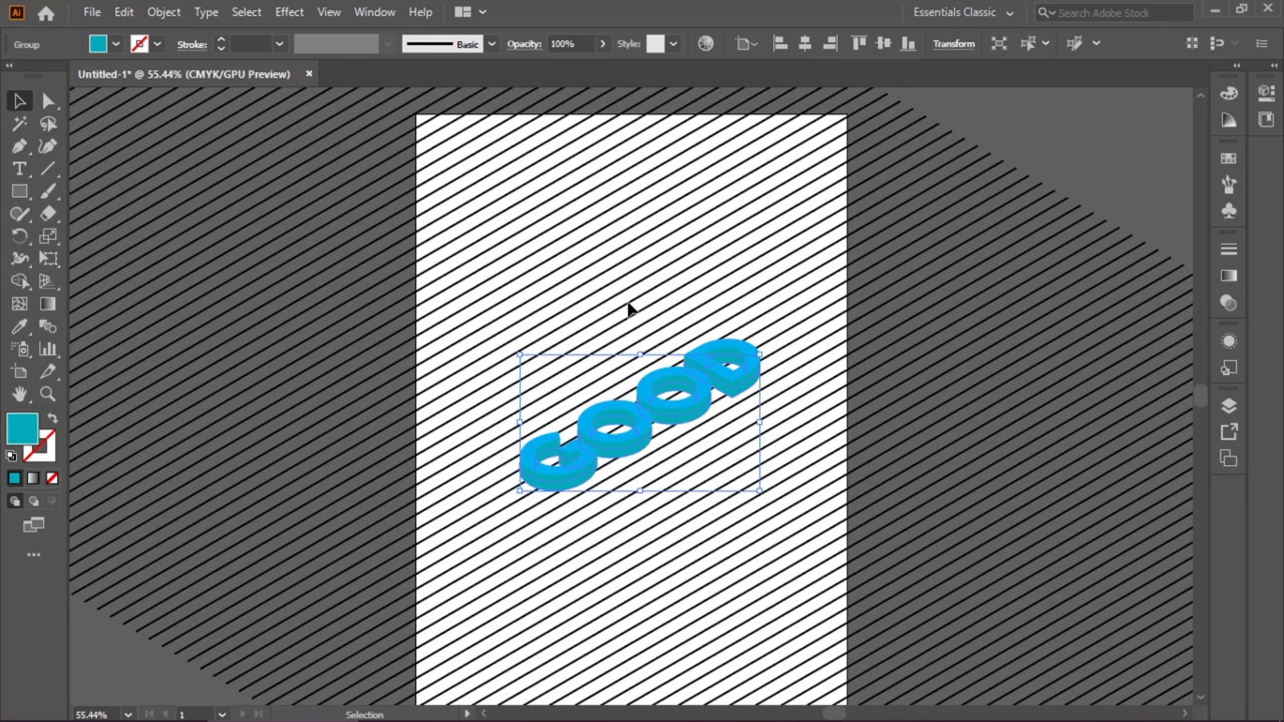
key("Down")
key("Down")
key("Down")
key("Down")
key("Down")
key("Down")
key("Down")
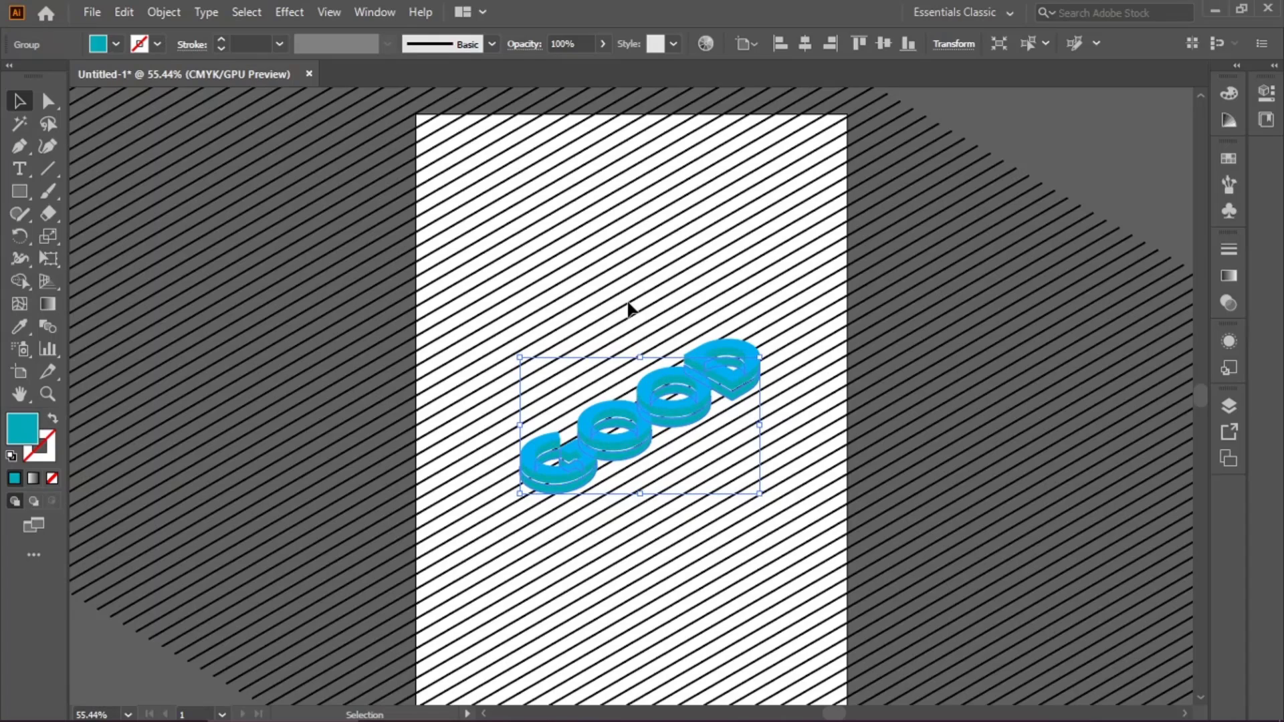
key("Up")
key("Up")
key("Up")
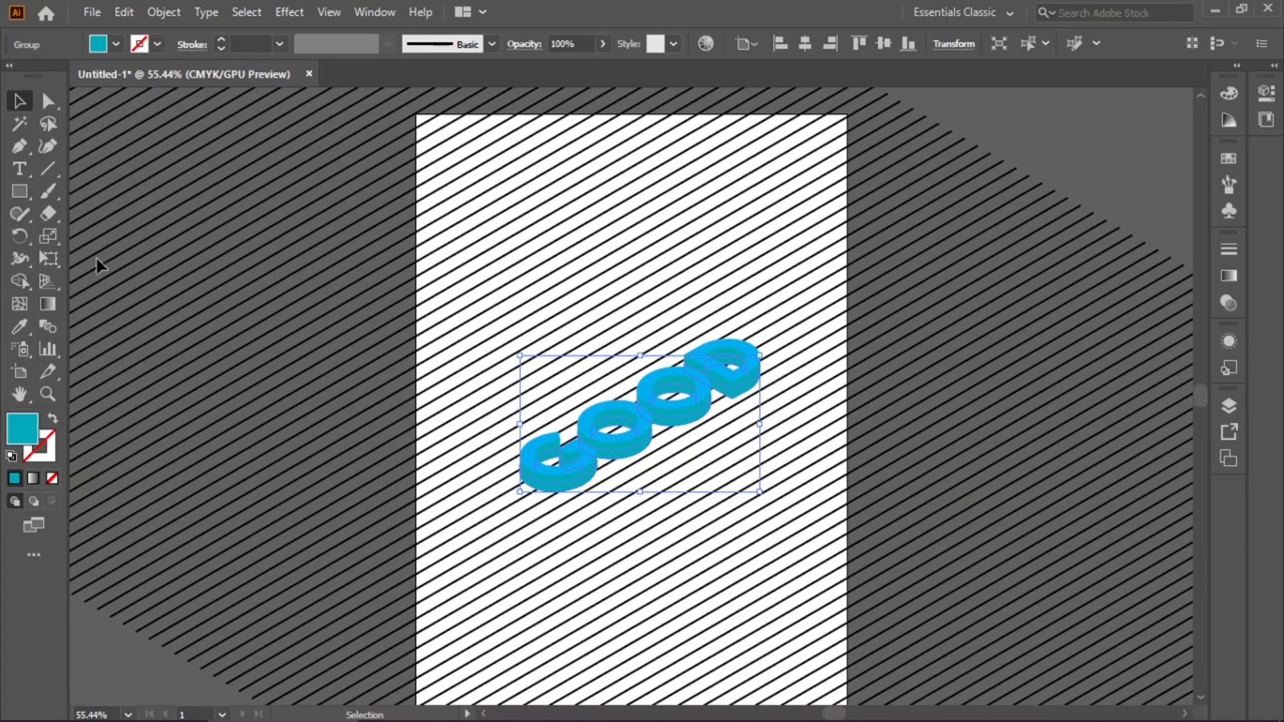
Step: Try colouring the second side layer of GOOD with a greener teal sampled from the blended squares above the artboard, and deselect it
left_click(20, 327)
scroll(681, 240, "up", 3)
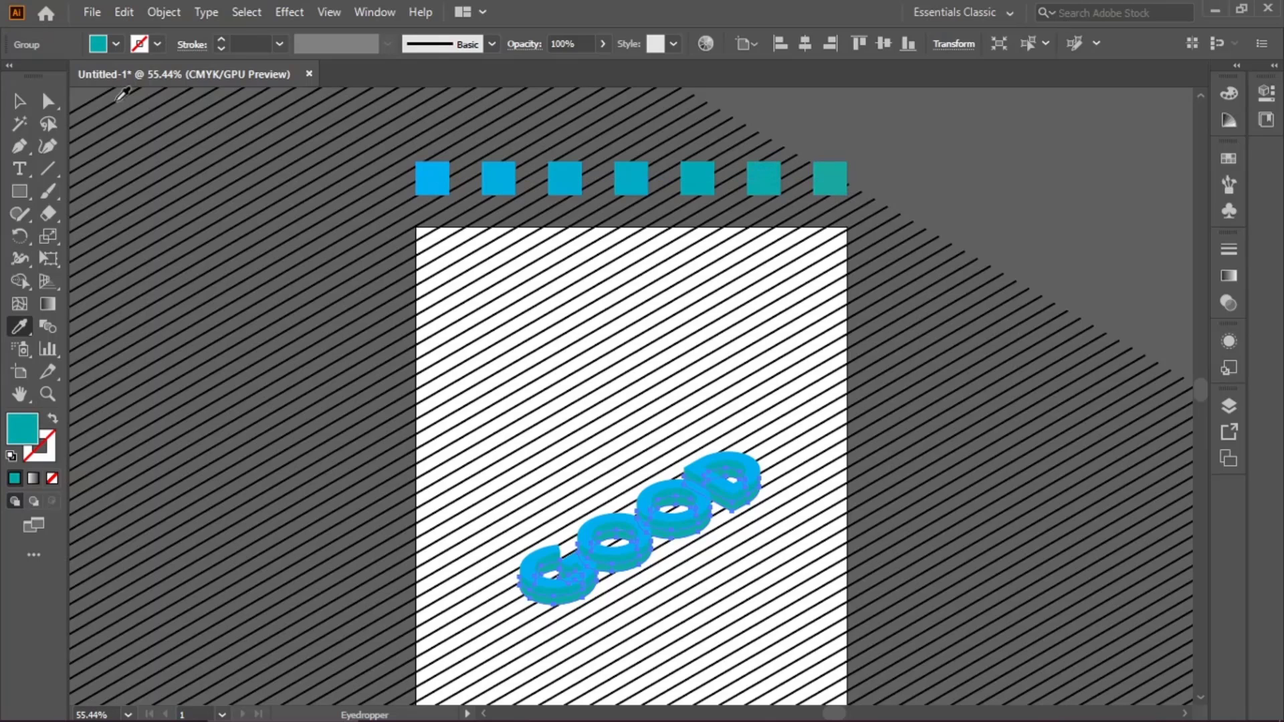
left_click(19, 102)
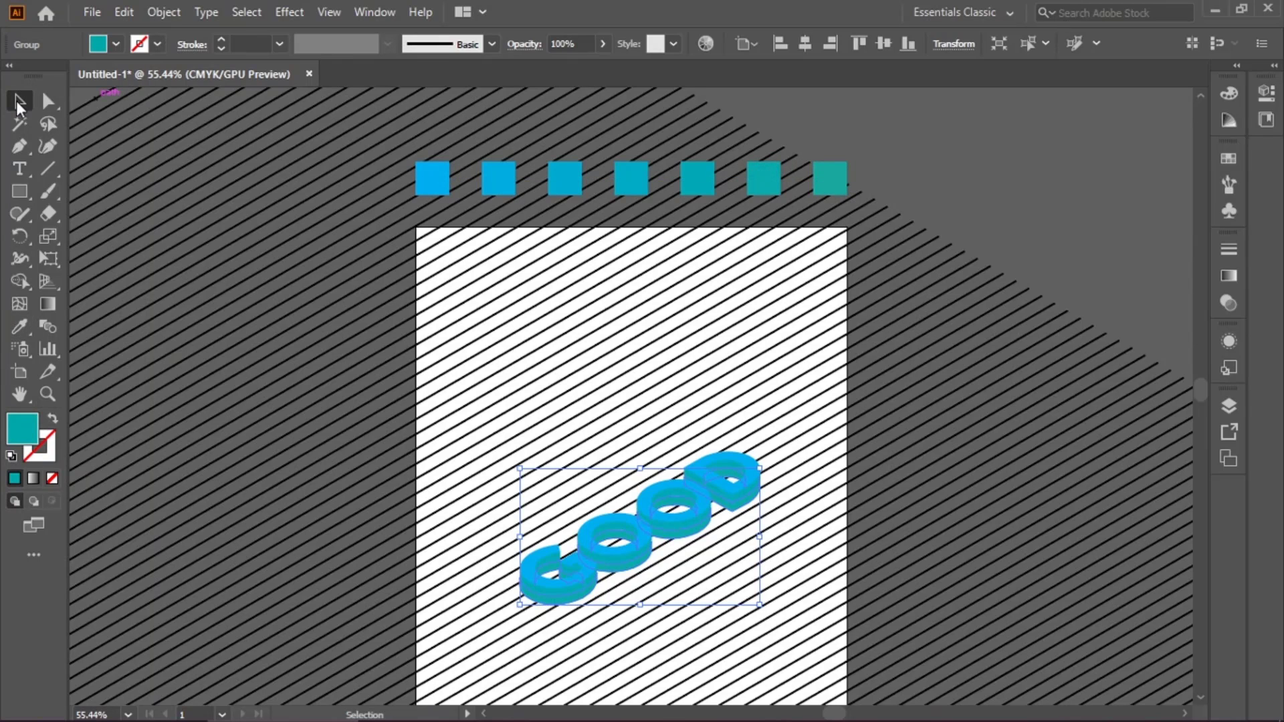
left_click(442, 288)
Step: Nudge the second side layer of GOOD up slightly to close the thin gap below the first layer, and deselect it
scroll(519, 370, "down", 5)
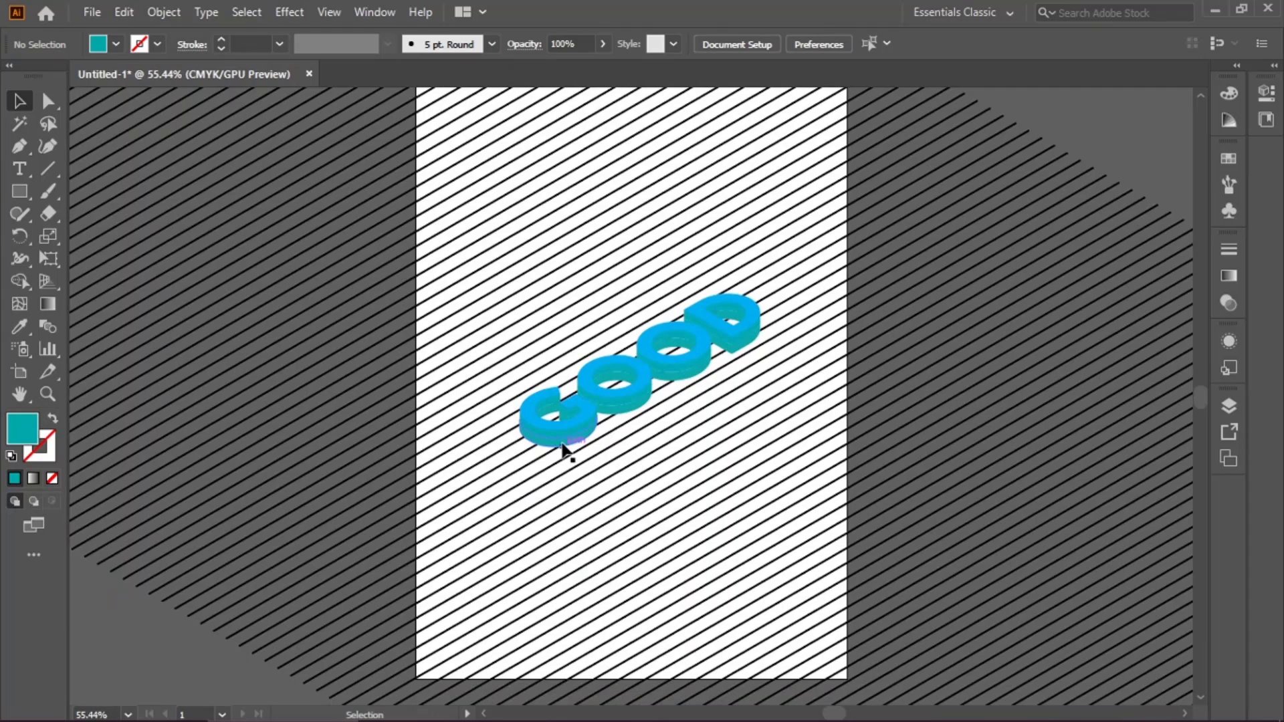
scroll(565, 452, "up", 5)
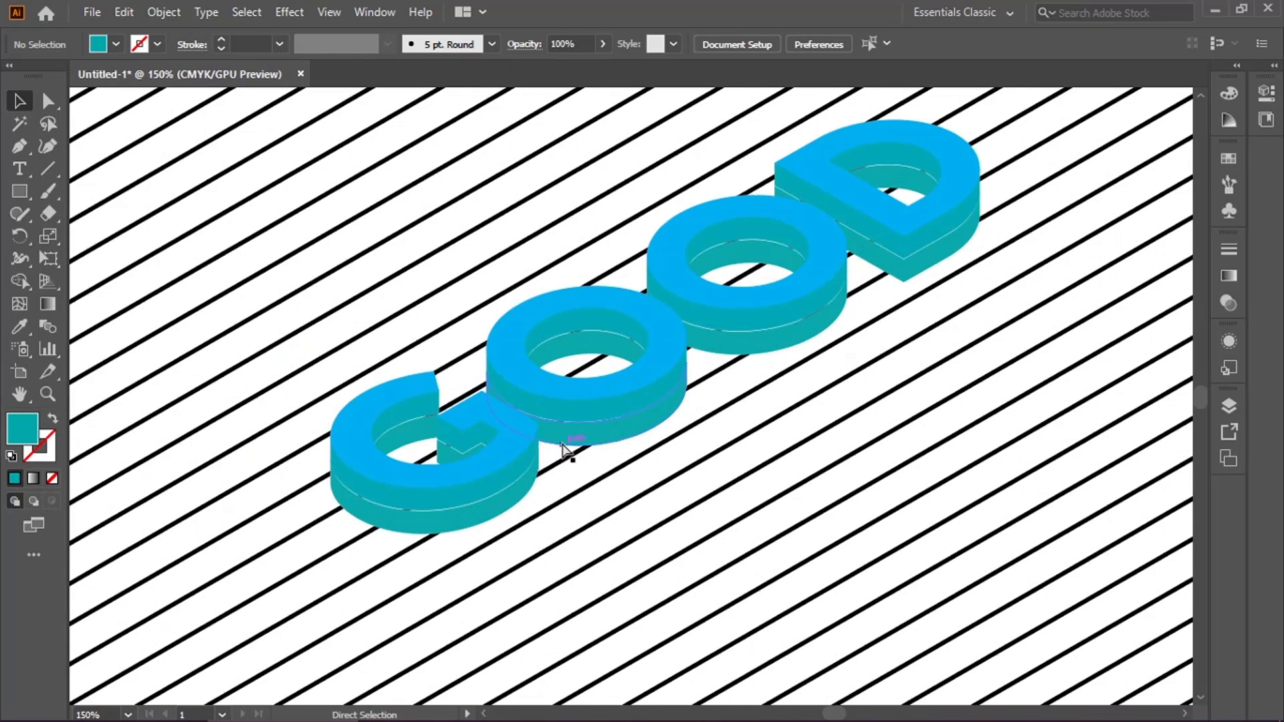
left_click(491, 509)
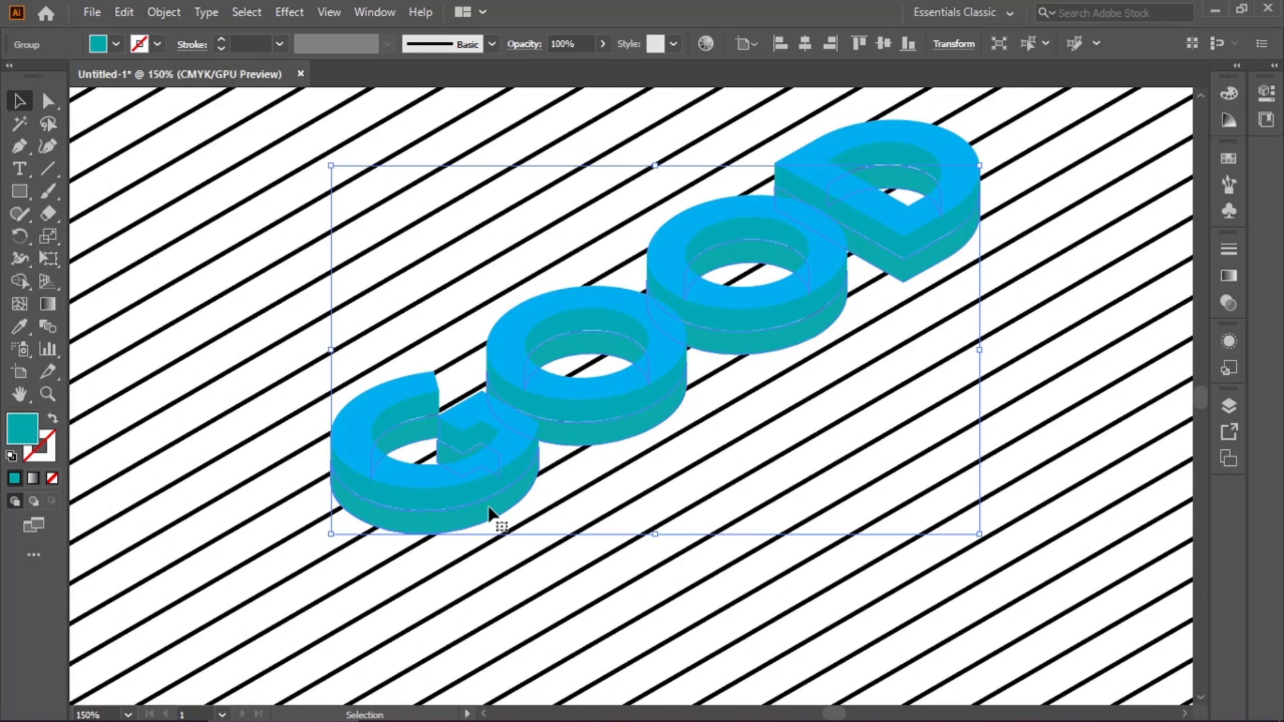
key("Up")
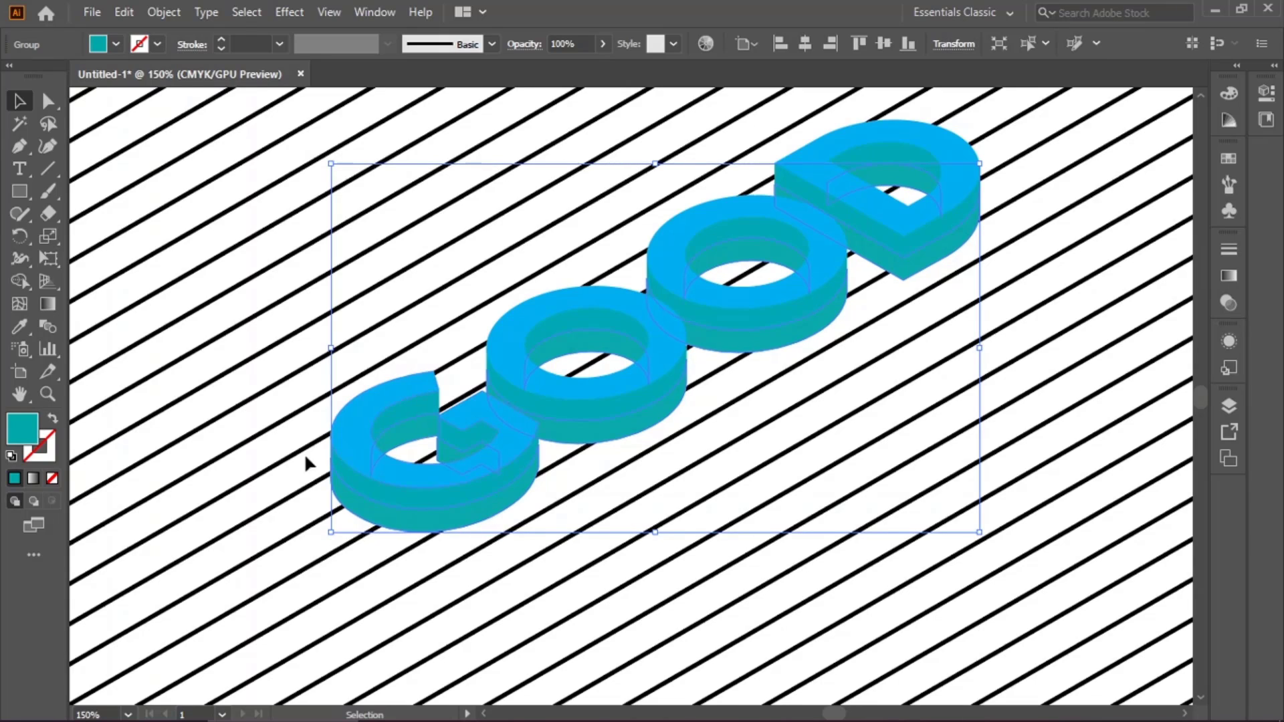
left_click(267, 458)
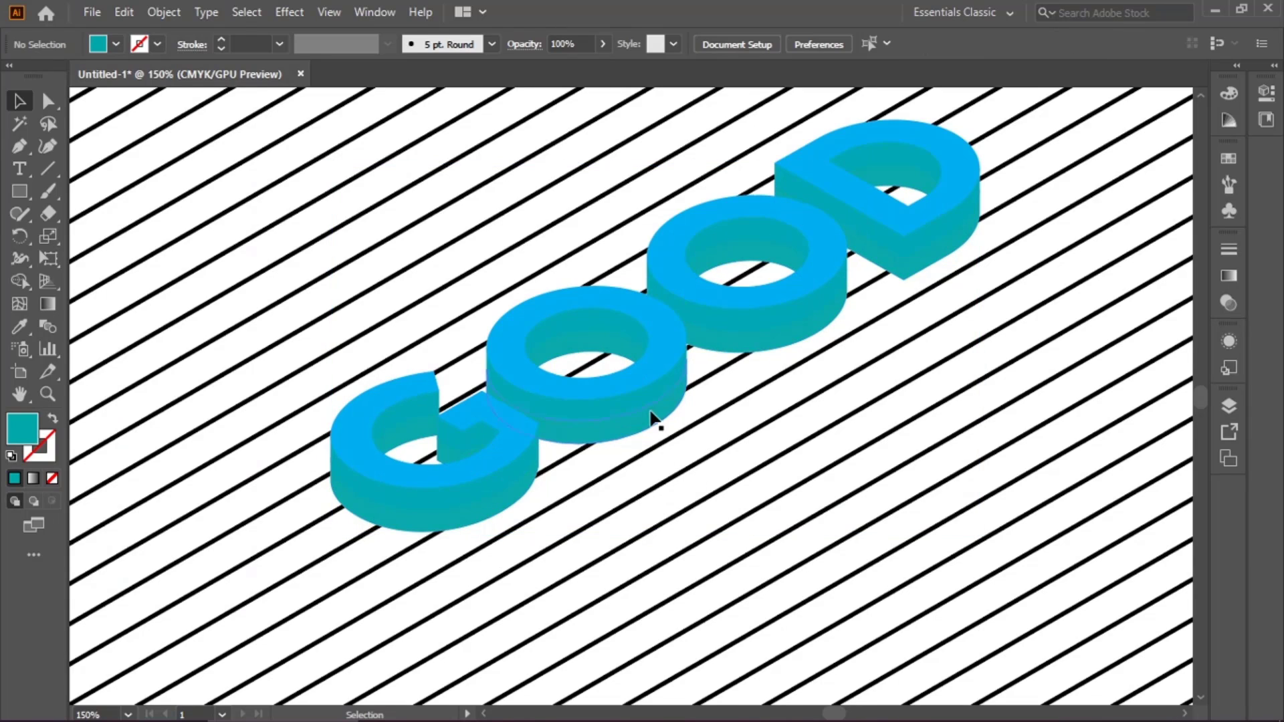
Step: Set the fill of GOOD's second side layer to the darker teal #008787 and deselect it
left_click(518, 495)
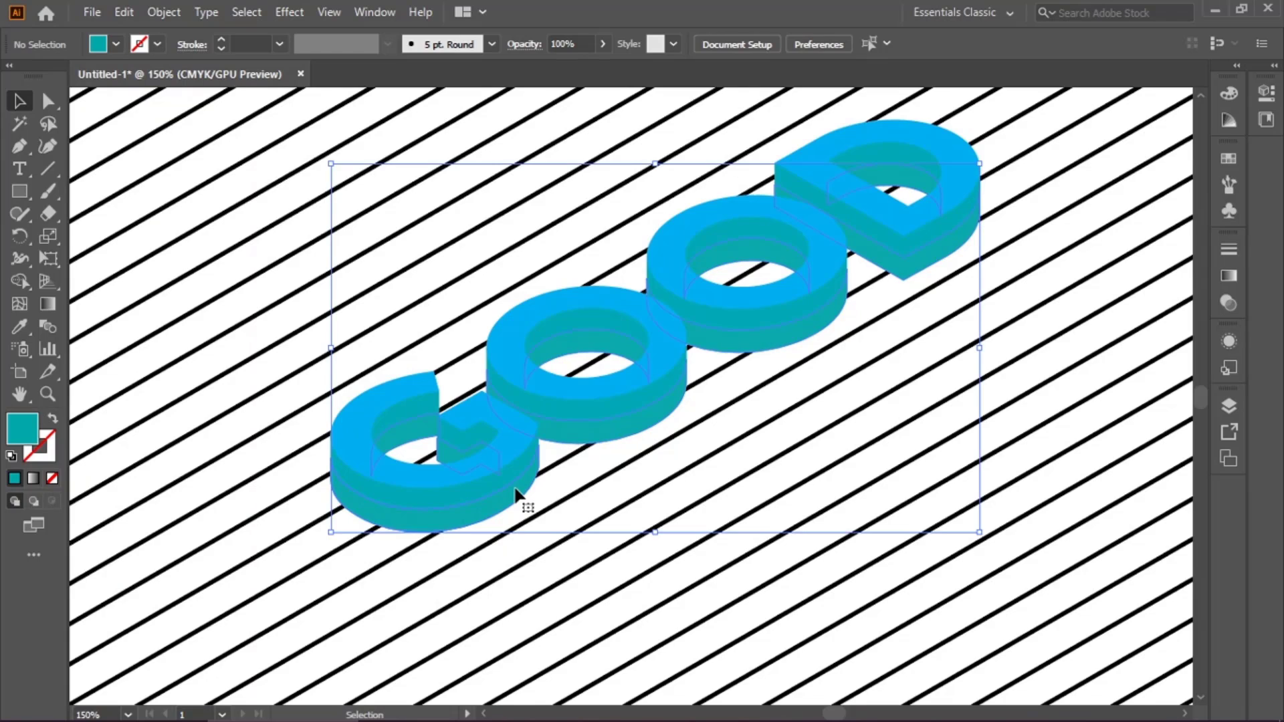
double_click(18, 438)
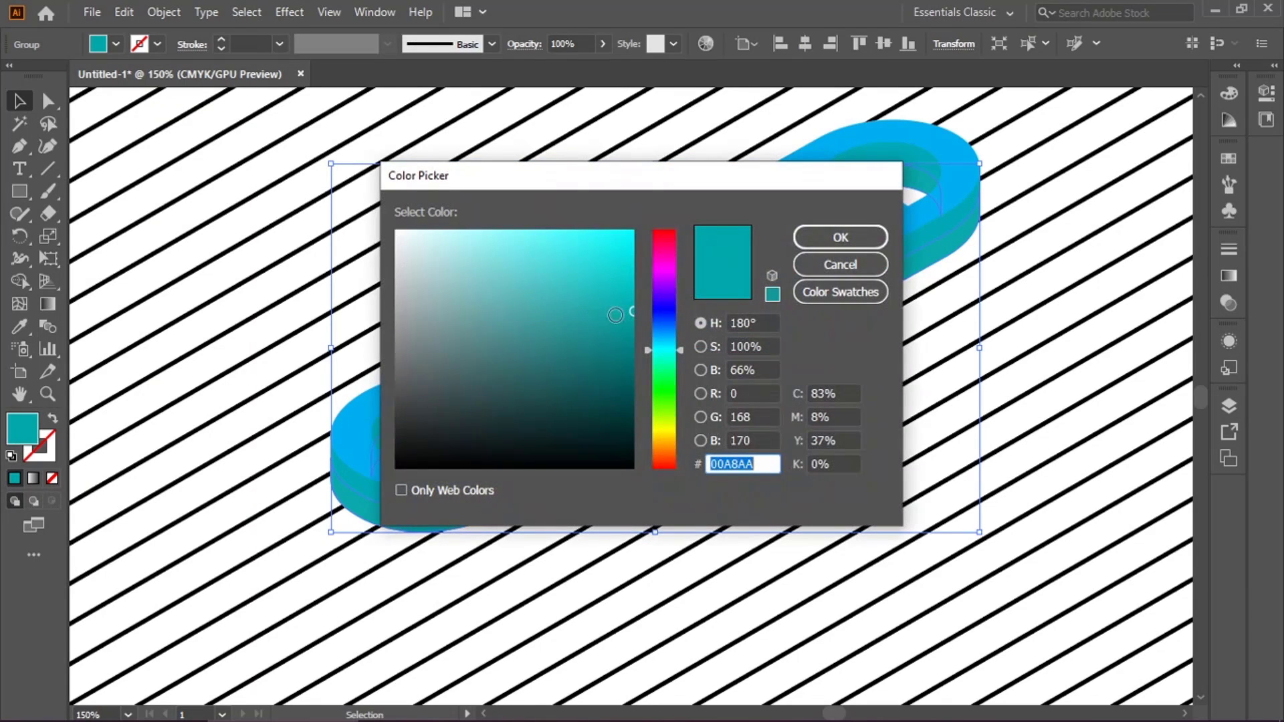
left_click_drag(615, 314, 666, 341)
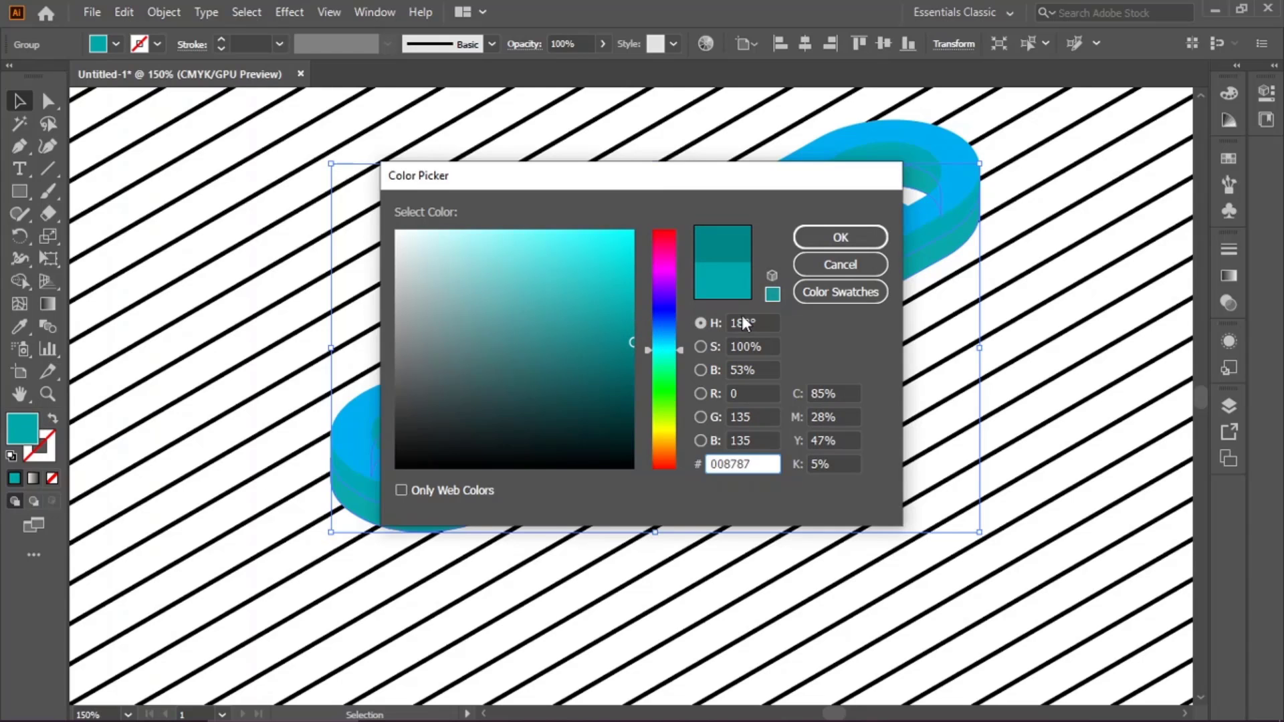
left_click(822, 244)
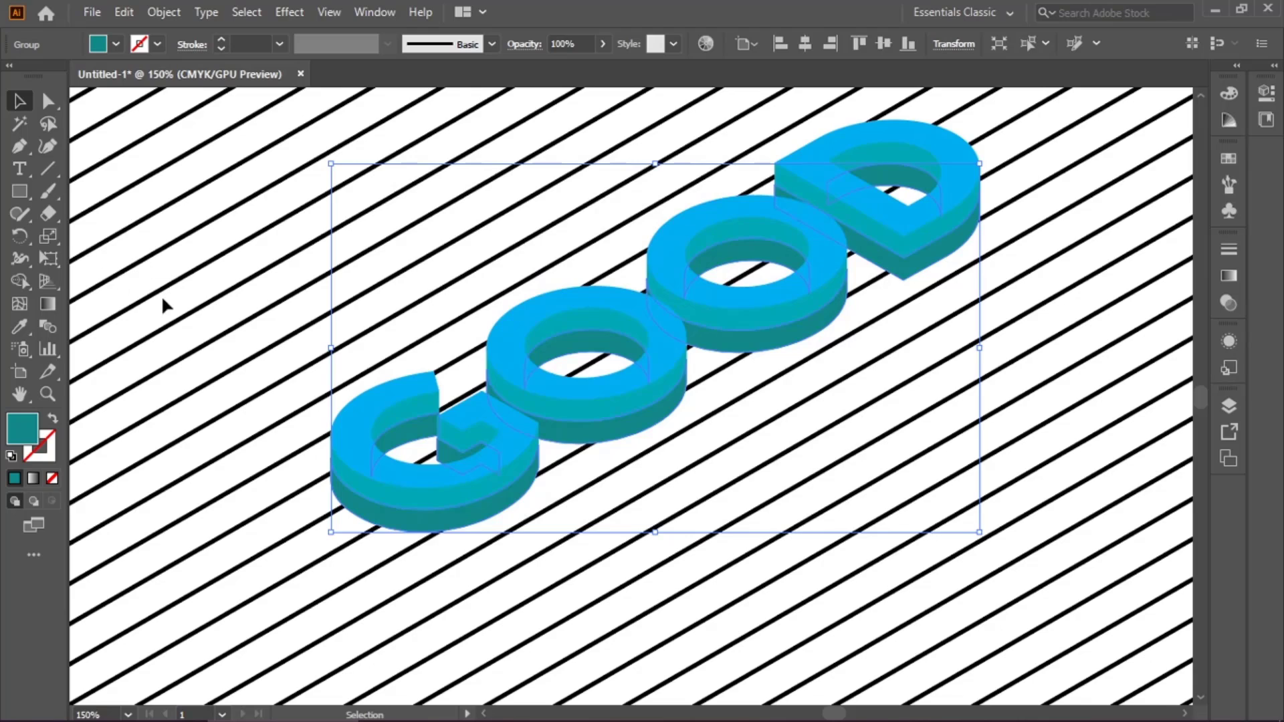
left_click(212, 350)
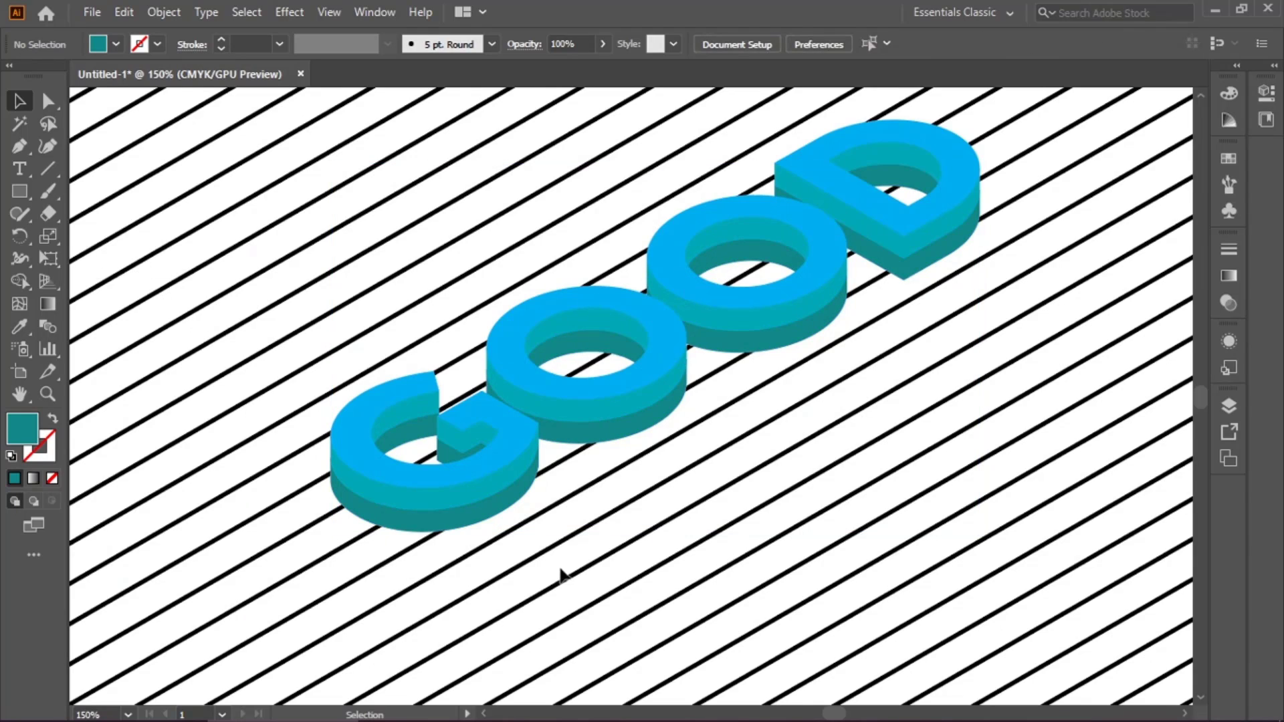
Step: Copy the dark teal second side layer of GOOD and paste the copy directly behind it
left_click(475, 526)
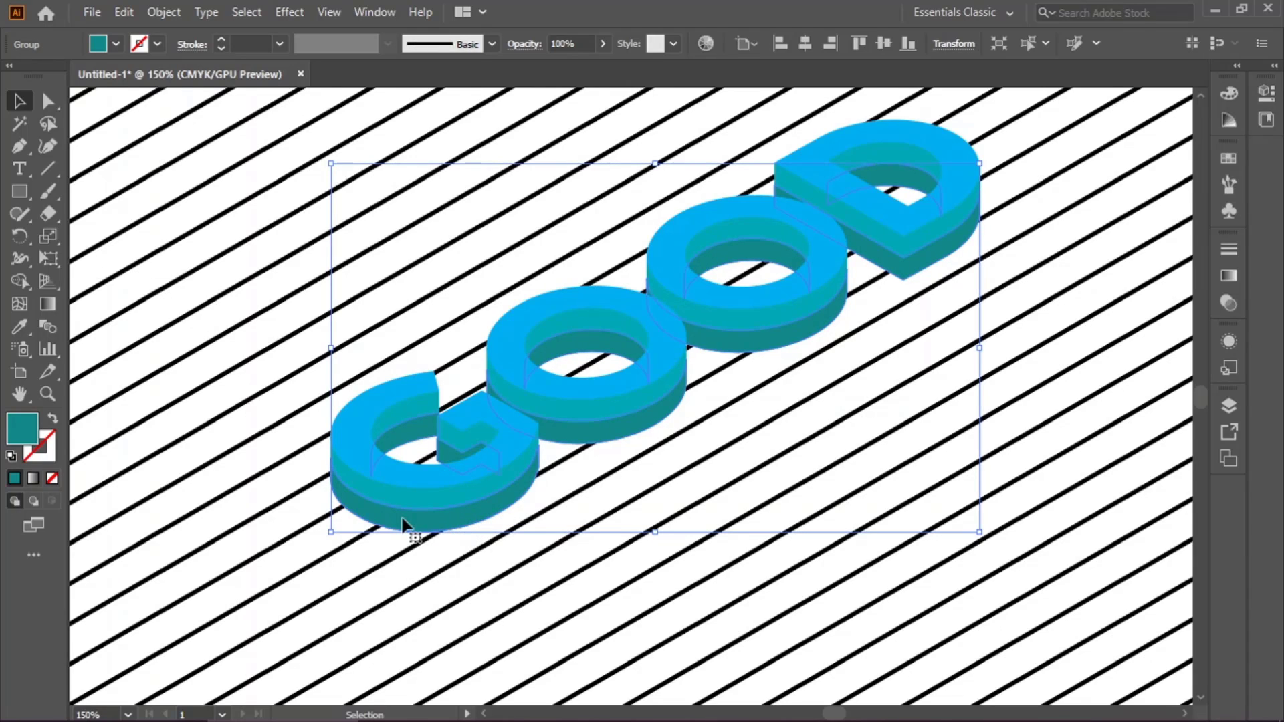
left_click(124, 12)
left_click(144, 101)
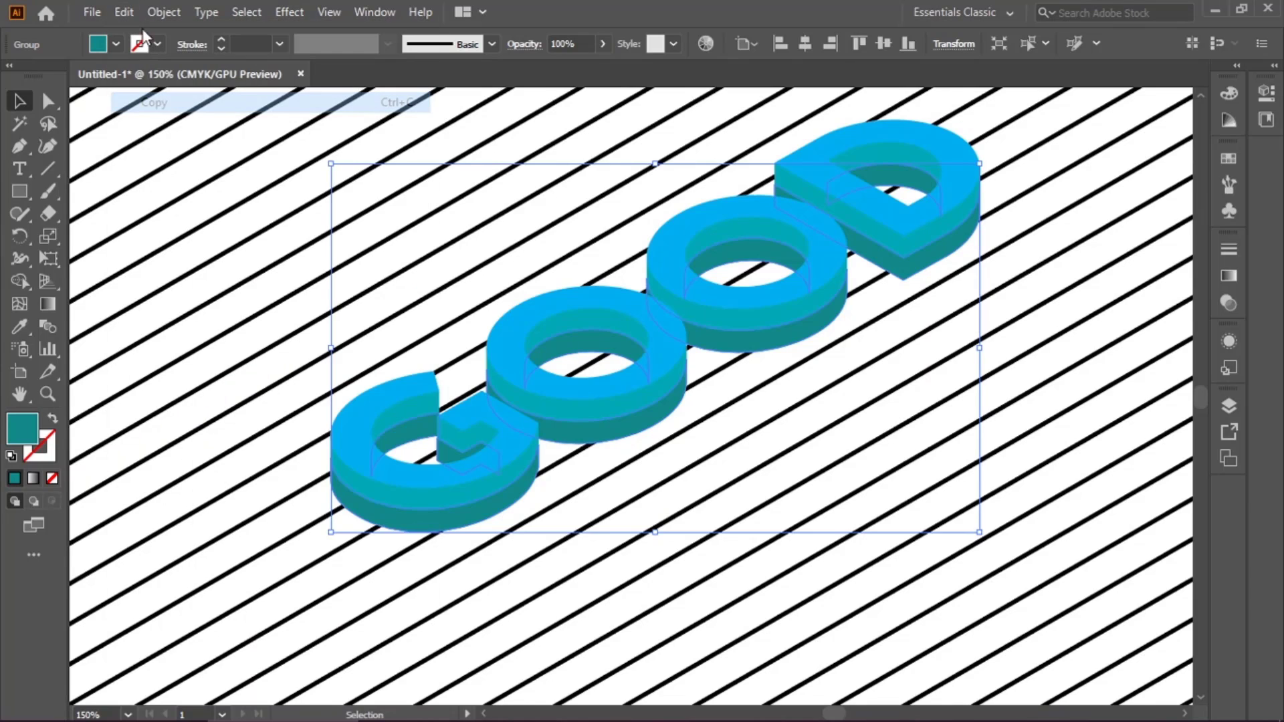
left_click(124, 12)
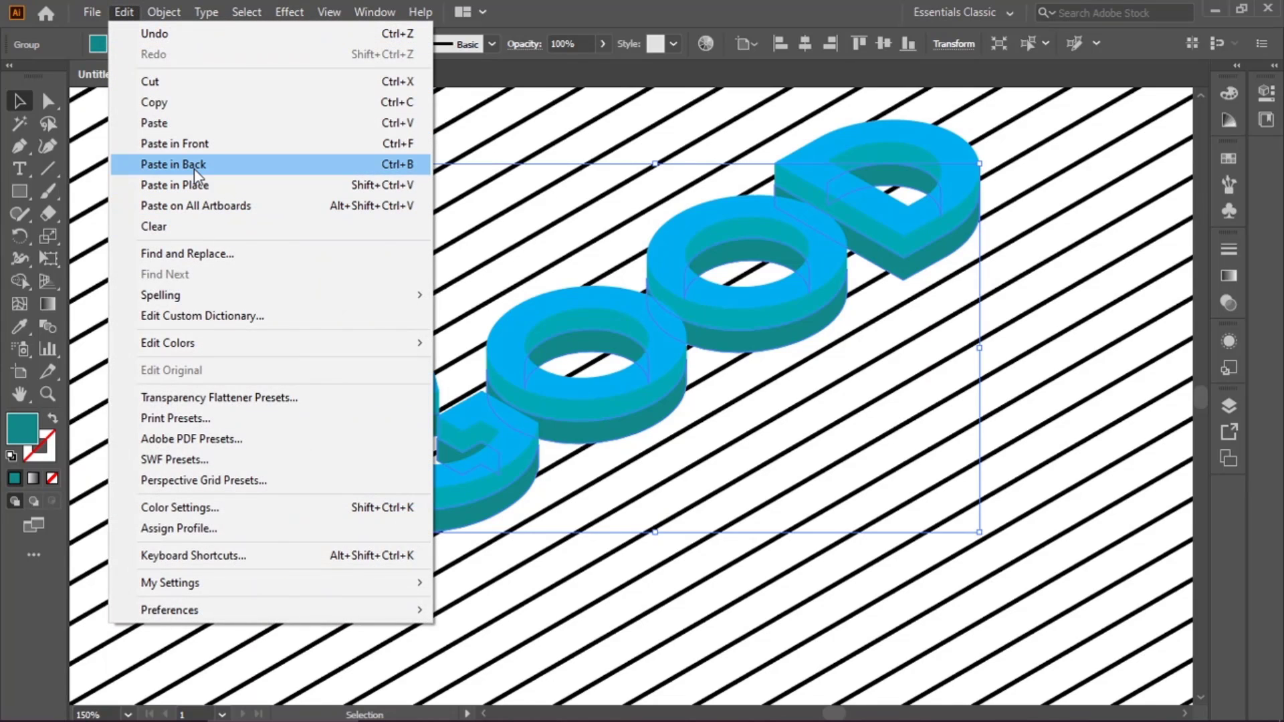
left_click(194, 164)
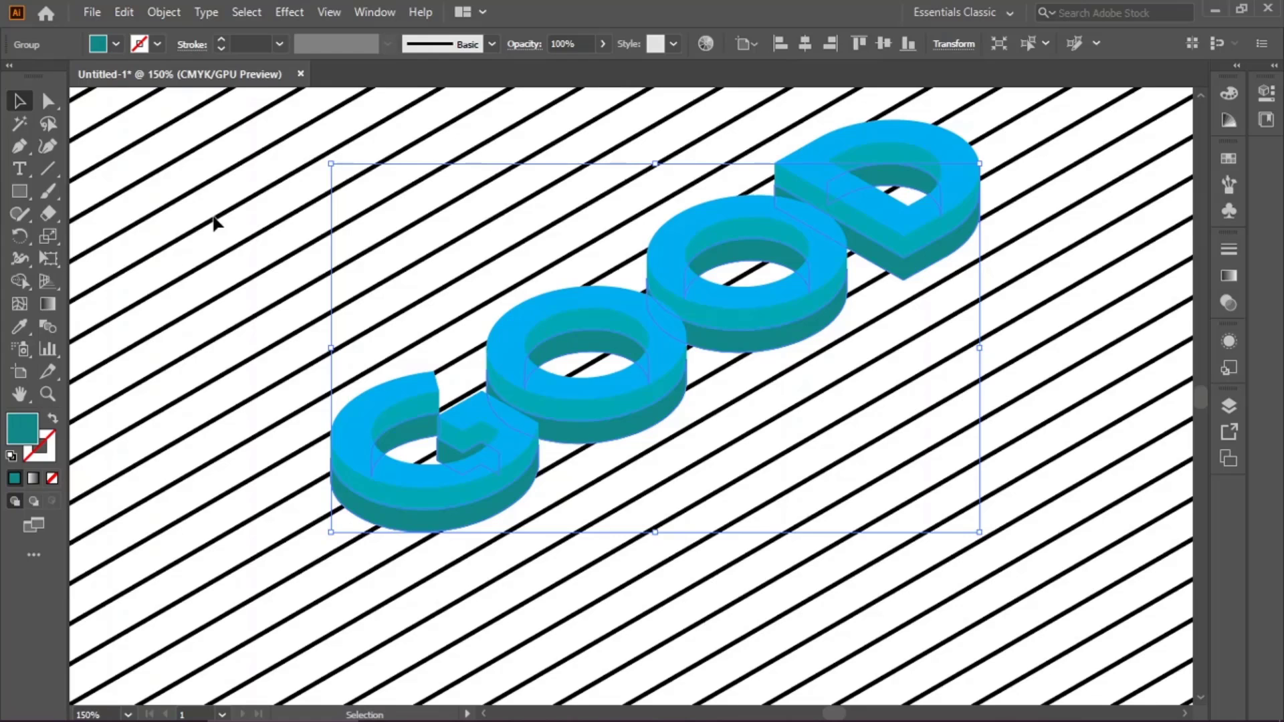
Step: Nudge the new copy straight down until it extends the extrusion of GOOD as a third side layer
key("Down")
key("Down")
key("Down")
key("Down")
key("Down")
key("Down")
key("Down")
key("Down")
key("Down")
key("Down")
key("Down")
key("Down")
key("Down")
key("Down")
key("Down")
key("Down")
key("Down")
key("Down")
key("Down")
key("Down")
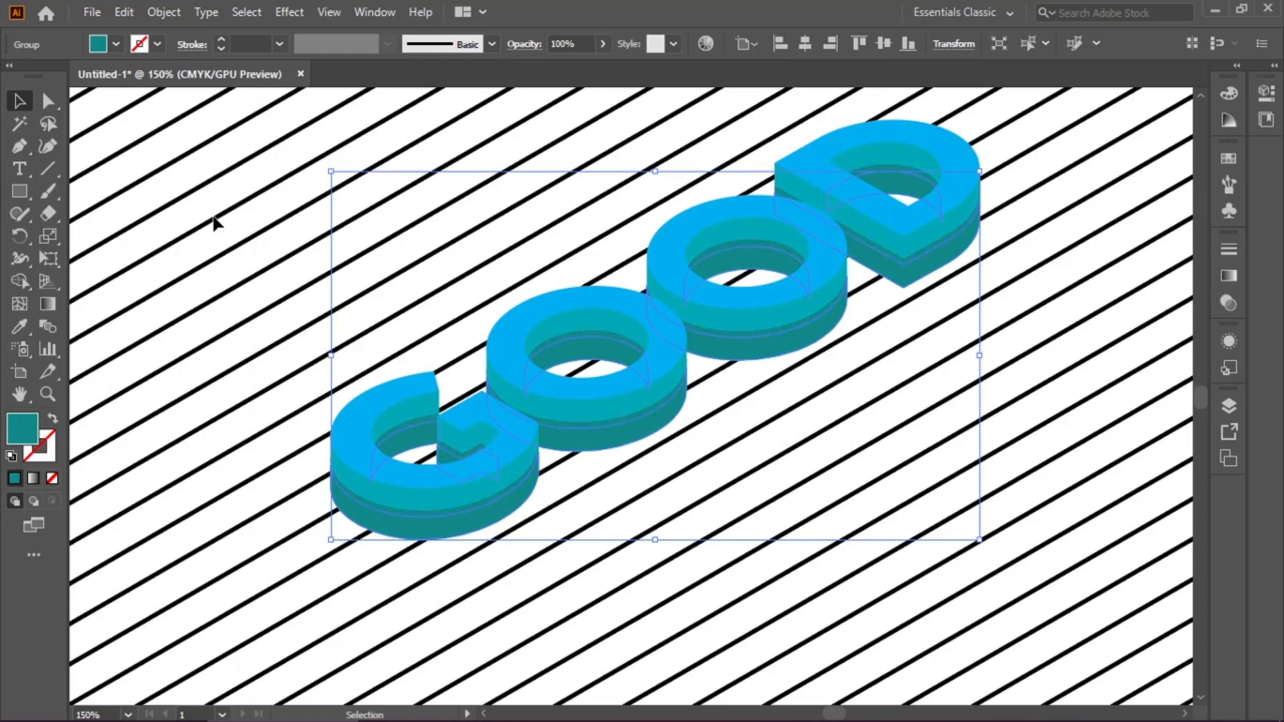
key("Up")
key("Up")
key("Up")
key("Up")
key("Up")
key("Up")
key("Up")
key("Up")
key("Up")
key("Up")
key("Up")
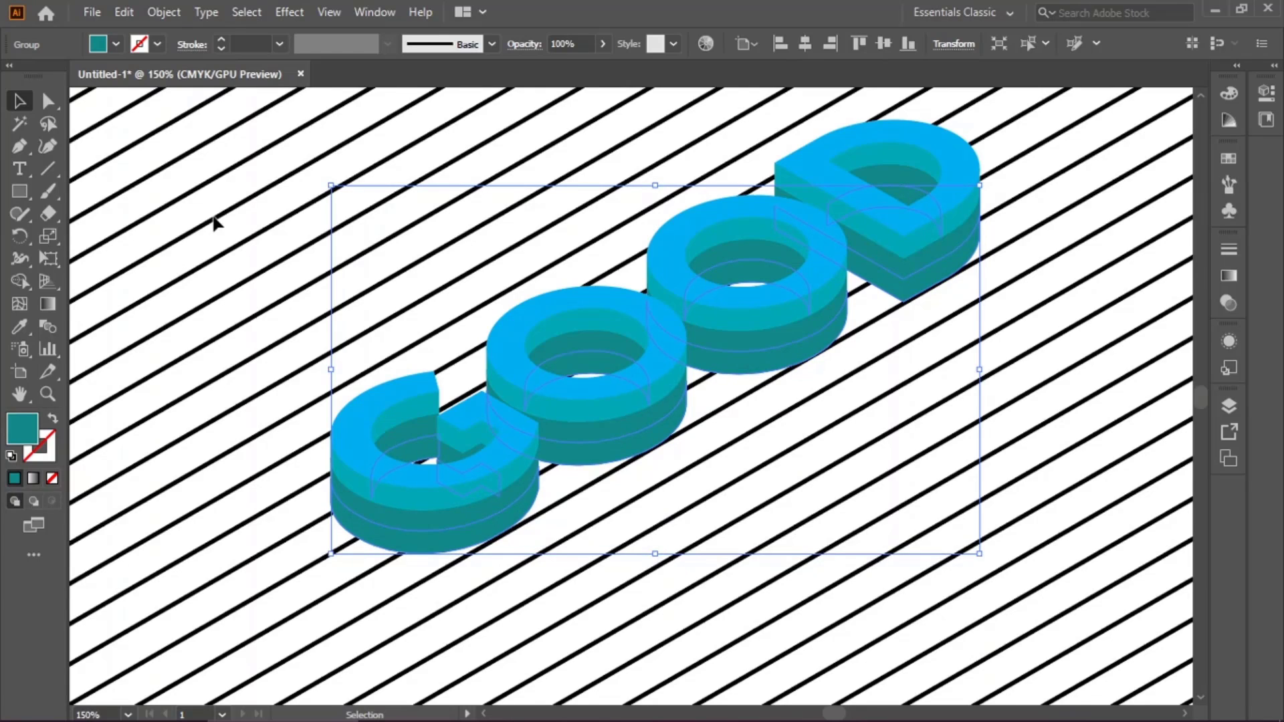
Step: Try filling the third side layer of GOOD with the deep blue-teal #004C59, and deselect it
double_click(26, 428)
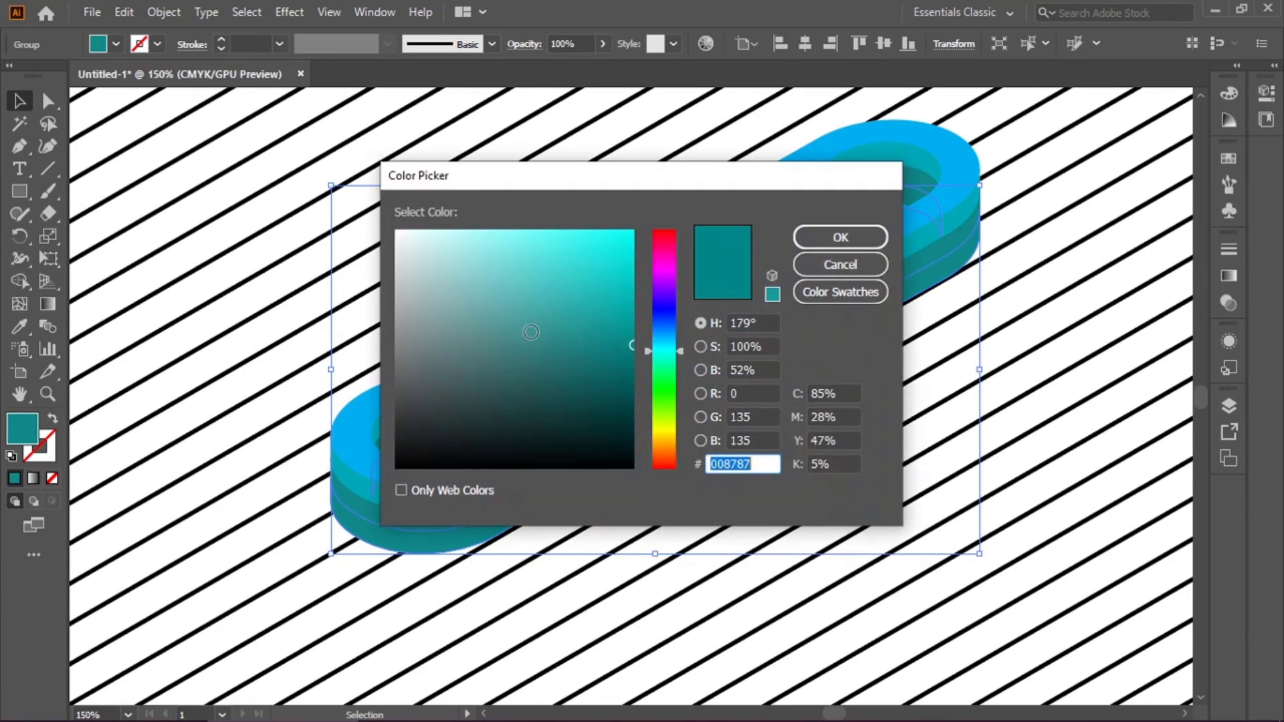
left_click(633, 372)
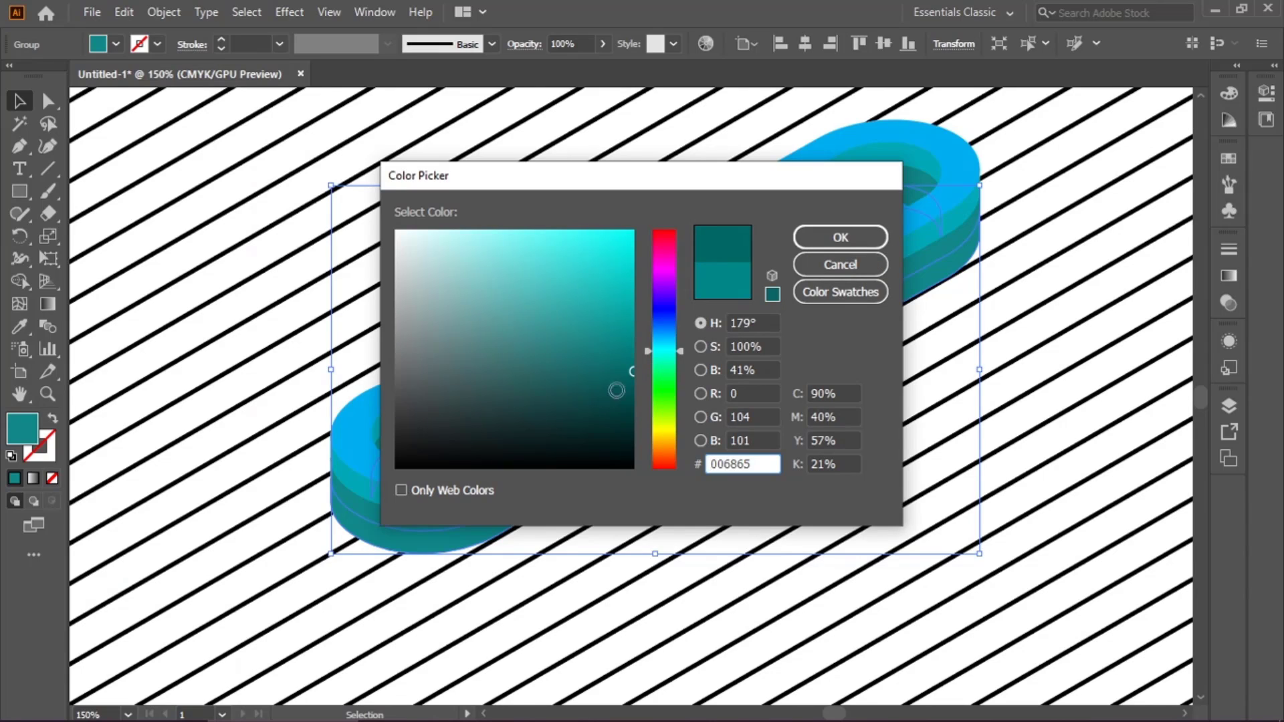
left_click(631, 385)
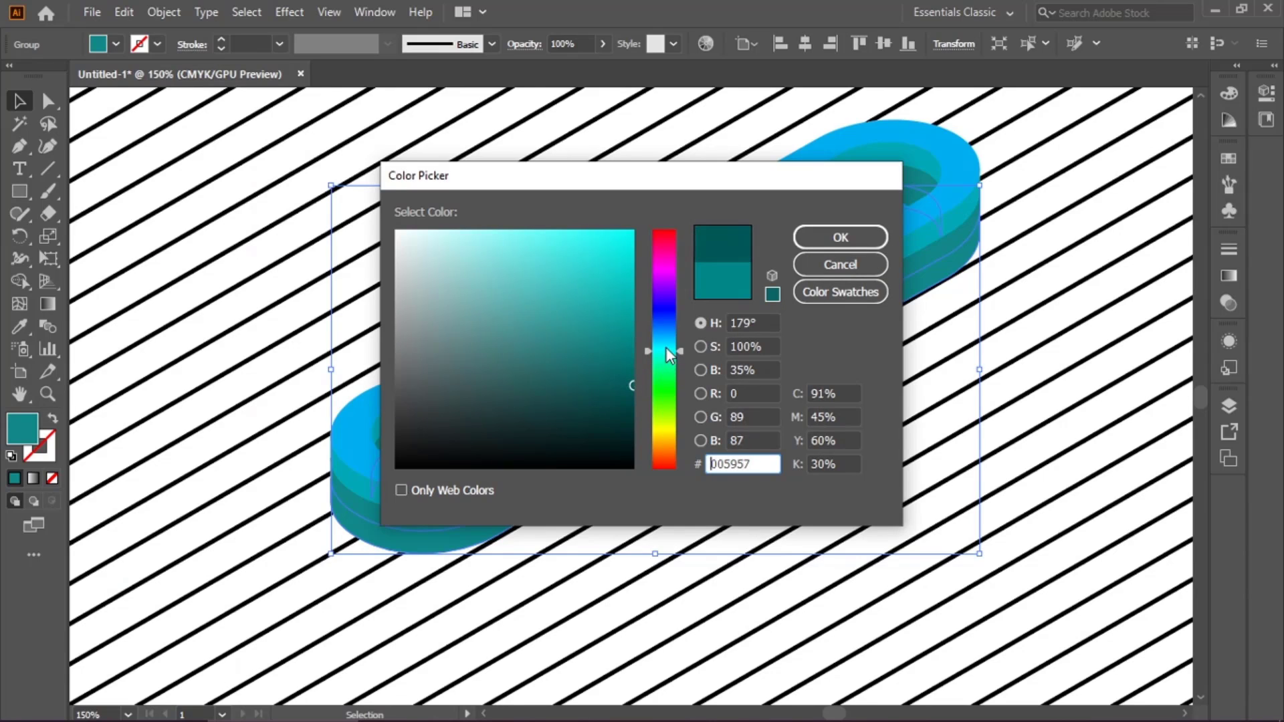
left_click_drag(666, 351, 664, 344)
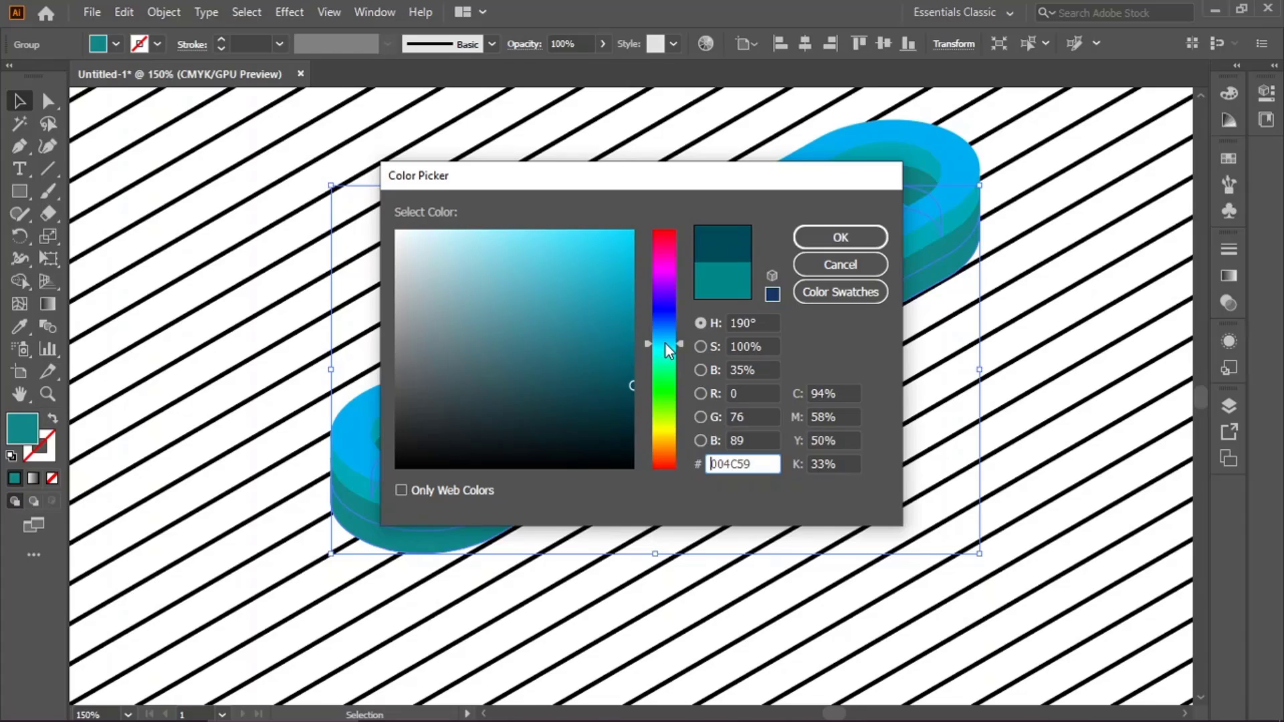
left_click(812, 243)
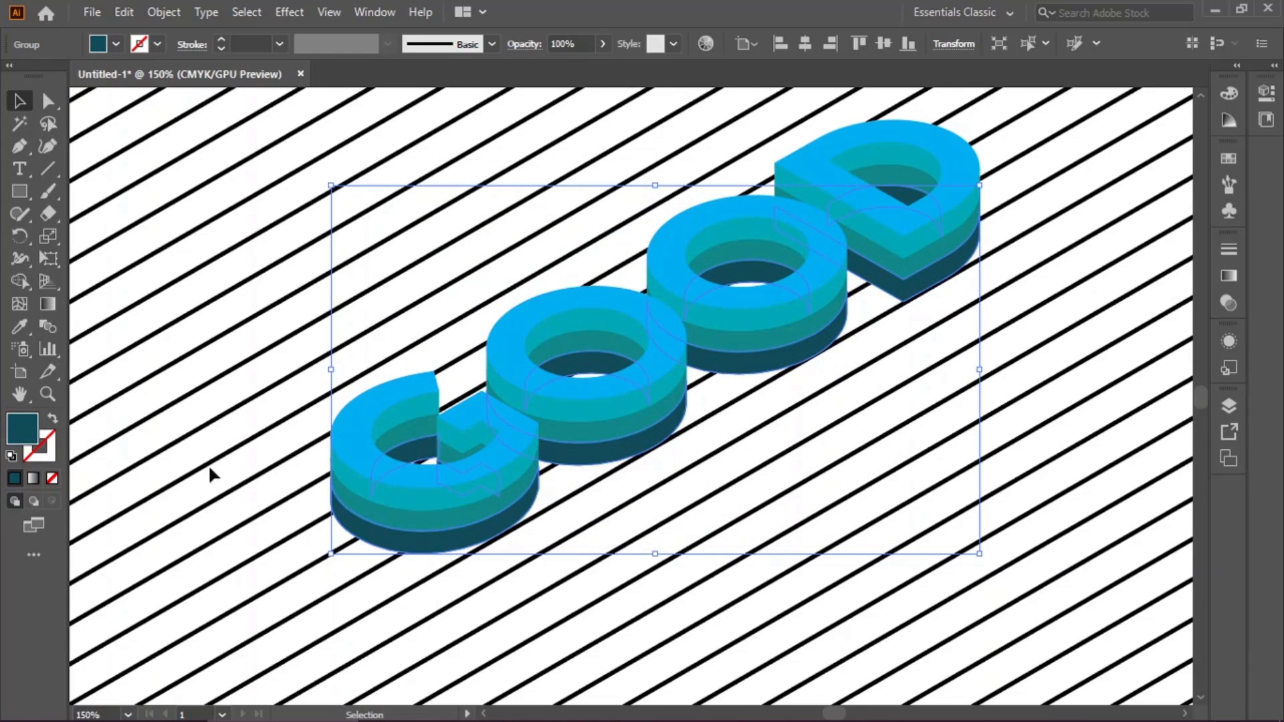
left_click(150, 461)
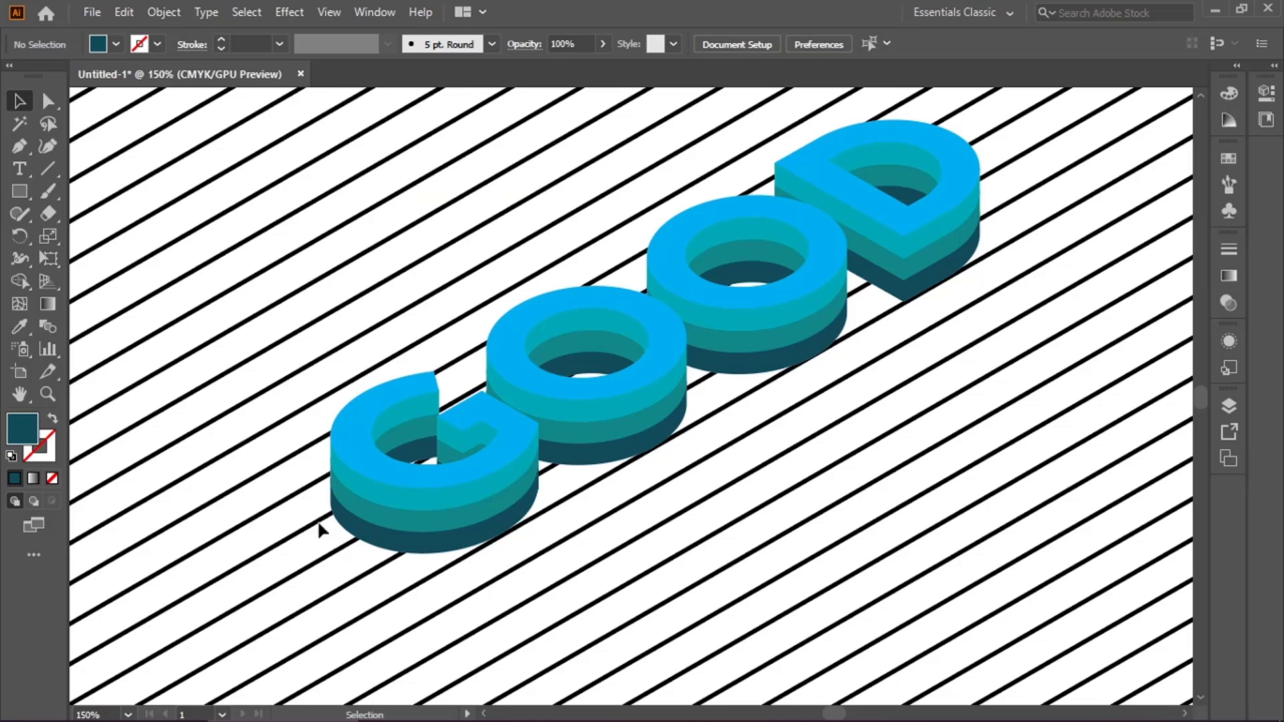
Step: Set the fill of GOOD's third side layer to #006772 and deselect it
left_click(373, 531)
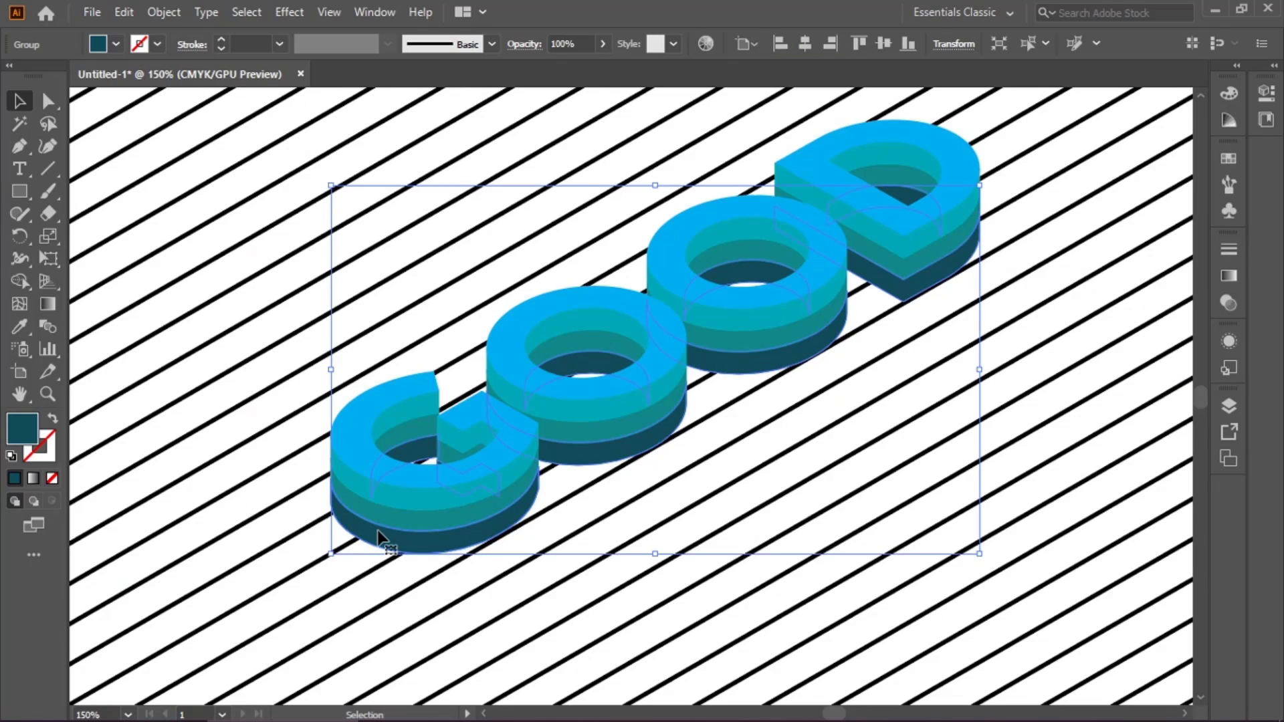
double_click(33, 432)
left_click_drag(624, 381, 636, 355)
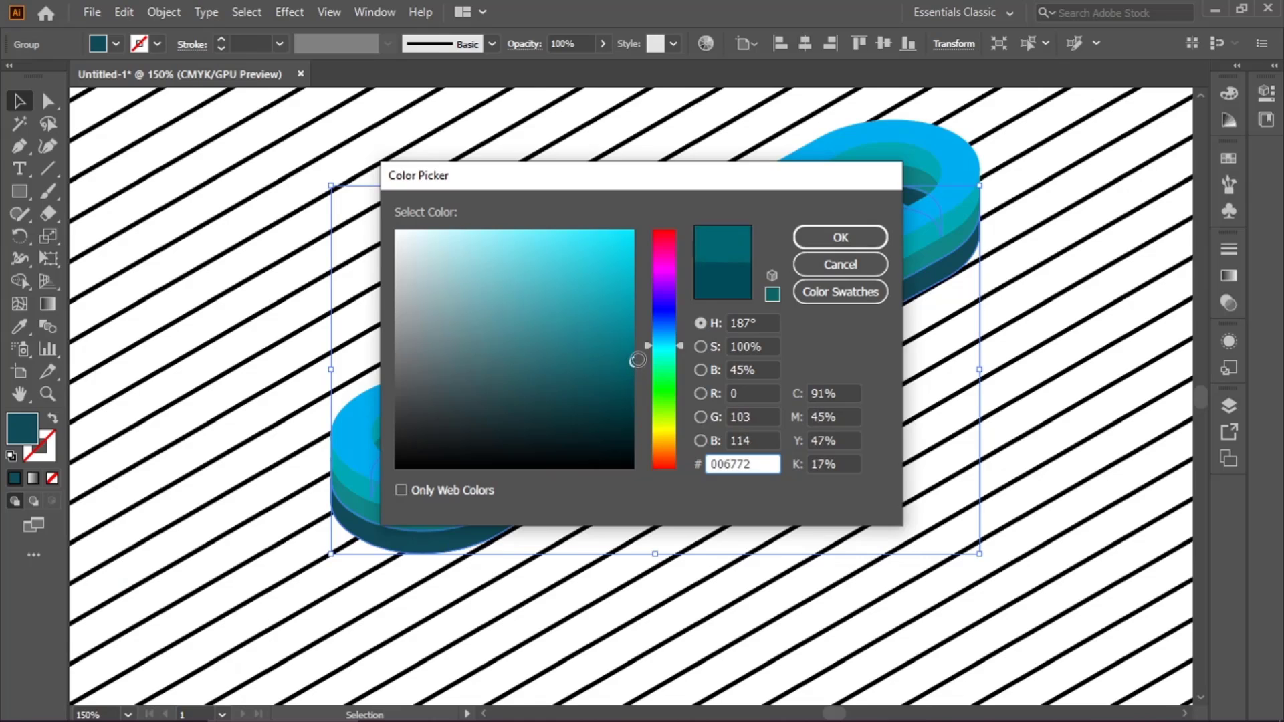
left_click(840, 237)
left_click(264, 460)
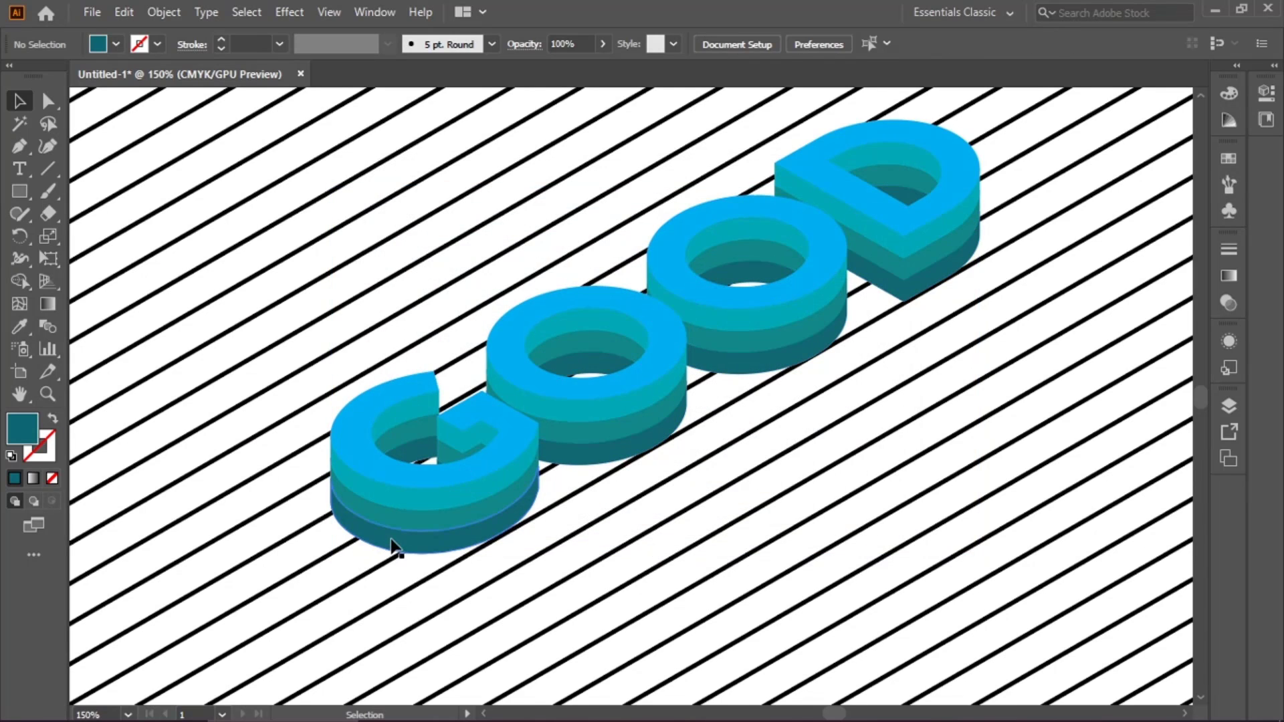
Step: Copy the third side layer of GOOD and paste the copy directly behind it
left_click(369, 544)
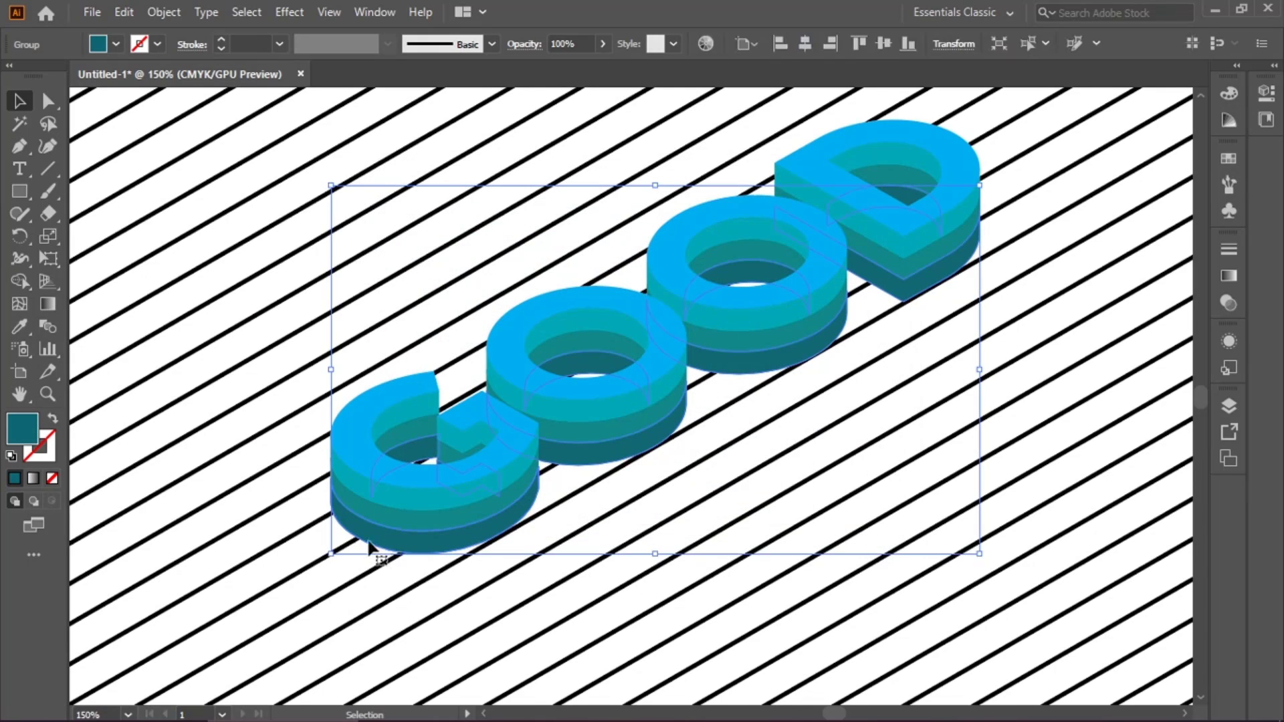
left_click(363, 585)
left_click(382, 538)
left_click(129, 13)
left_click(156, 107)
left_click(119, 13)
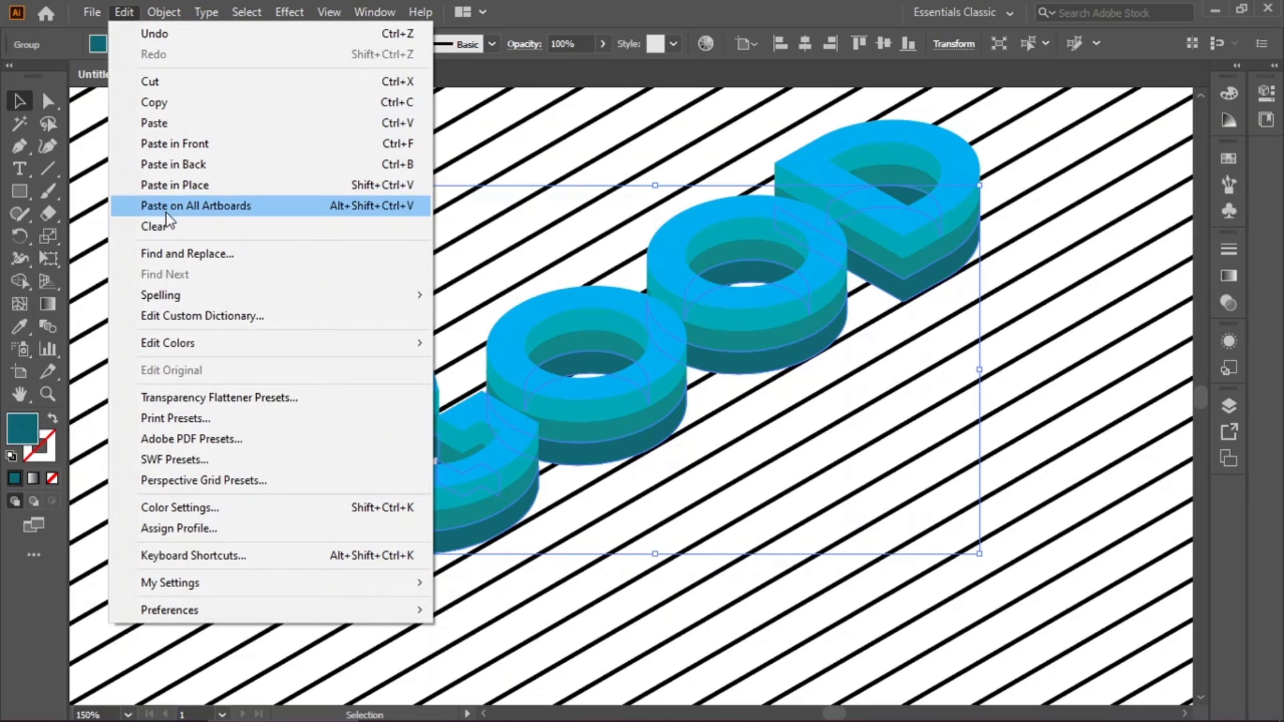
left_click(178, 164)
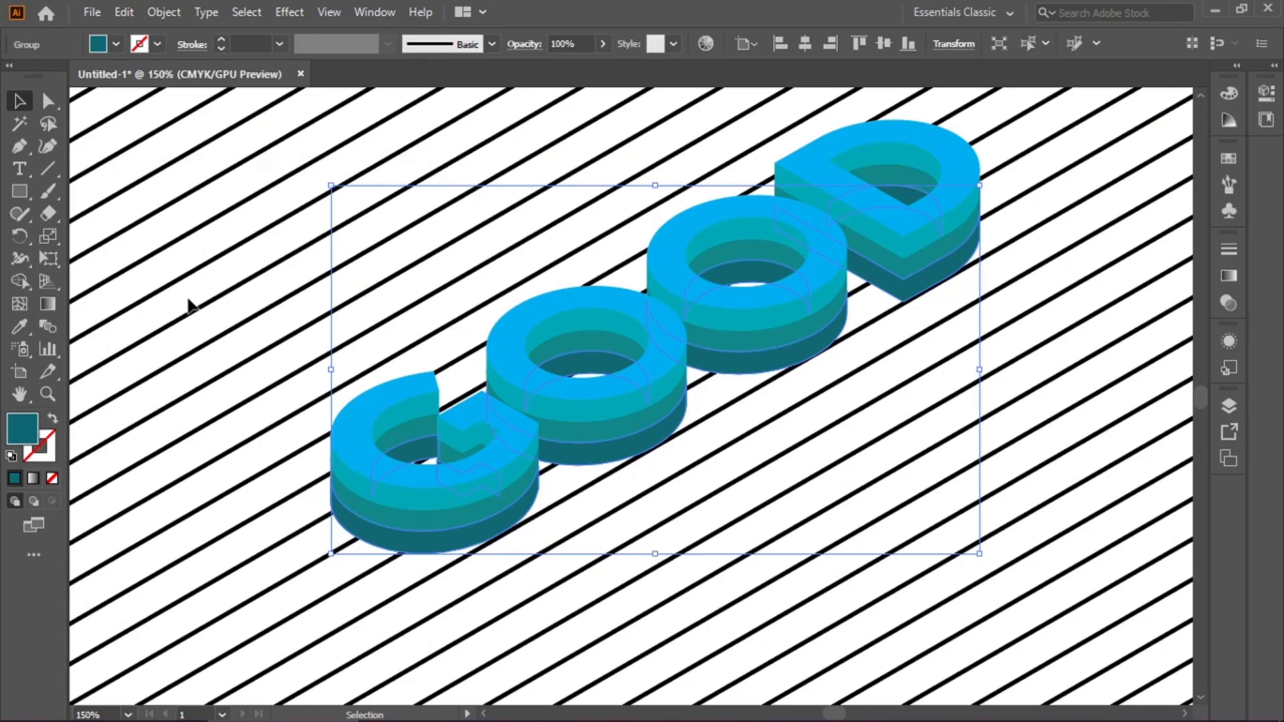
Step: Nudge the pasted copy straight down until it extends the extrusion of GOOD as a fourth side layer, and deselect it
key("shift+Down")
key("shift+Down")
key("shift+Down")
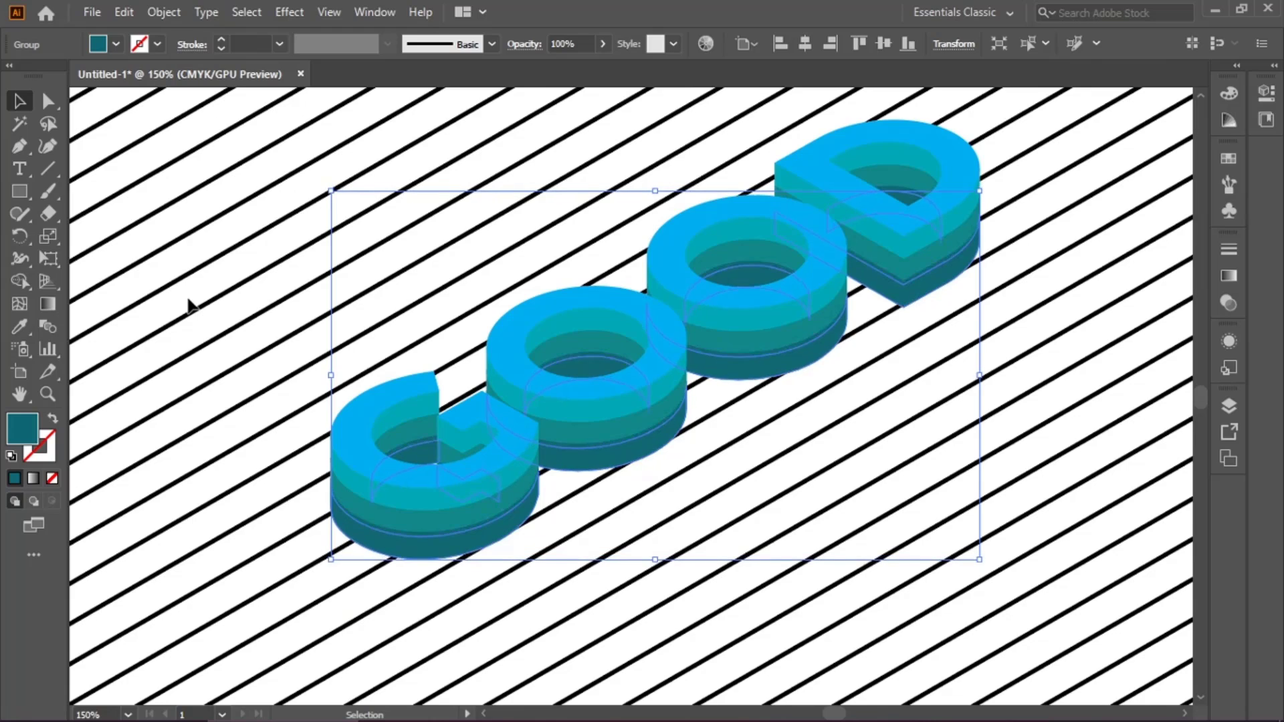
key("Up")
key("Up")
key("Up")
key("Up")
key("Up")
key("Up")
key("Up")
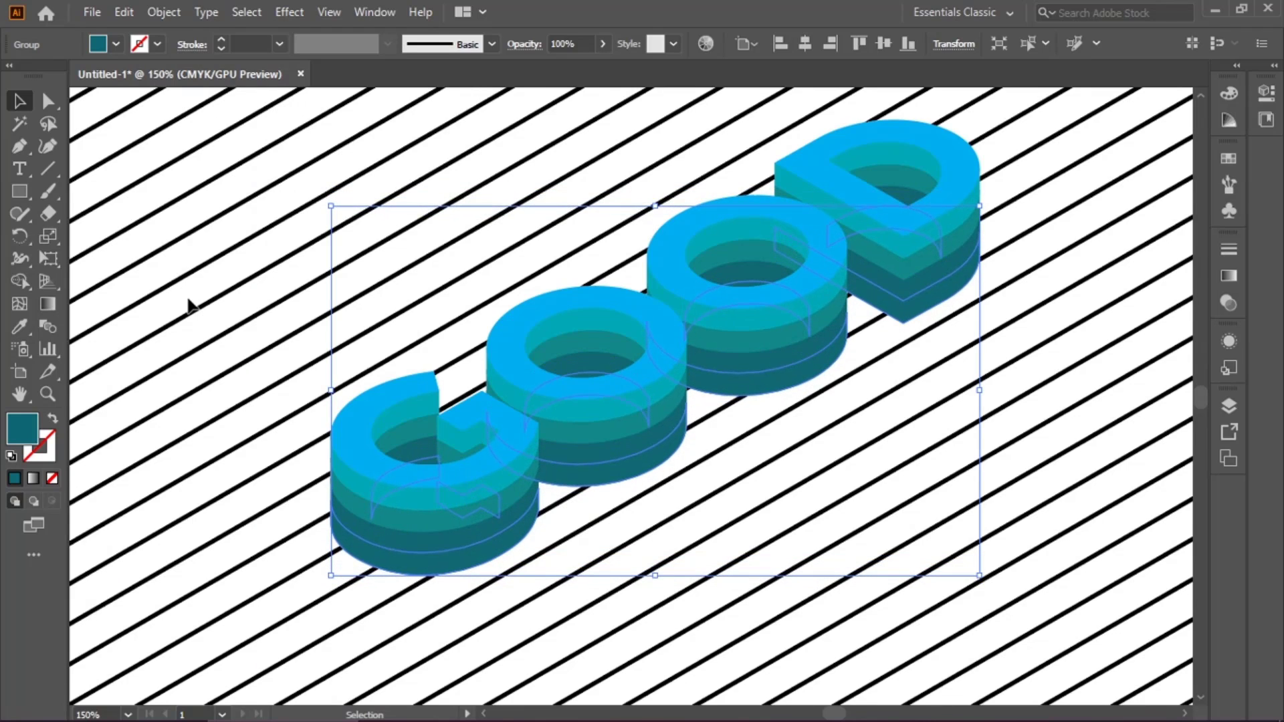
left_click(226, 376)
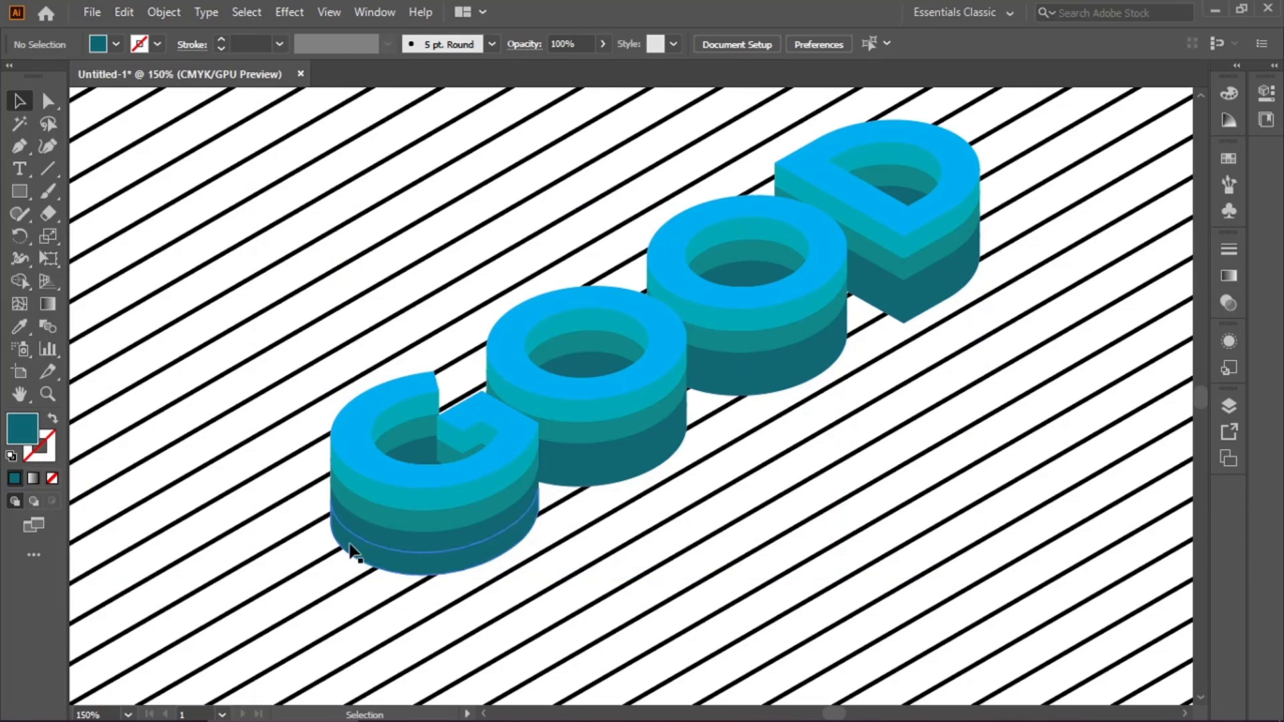
Step: Set the fill of GOOD's fourth side layer to the dark blue #005070 and deselect it
left_click(364, 551)
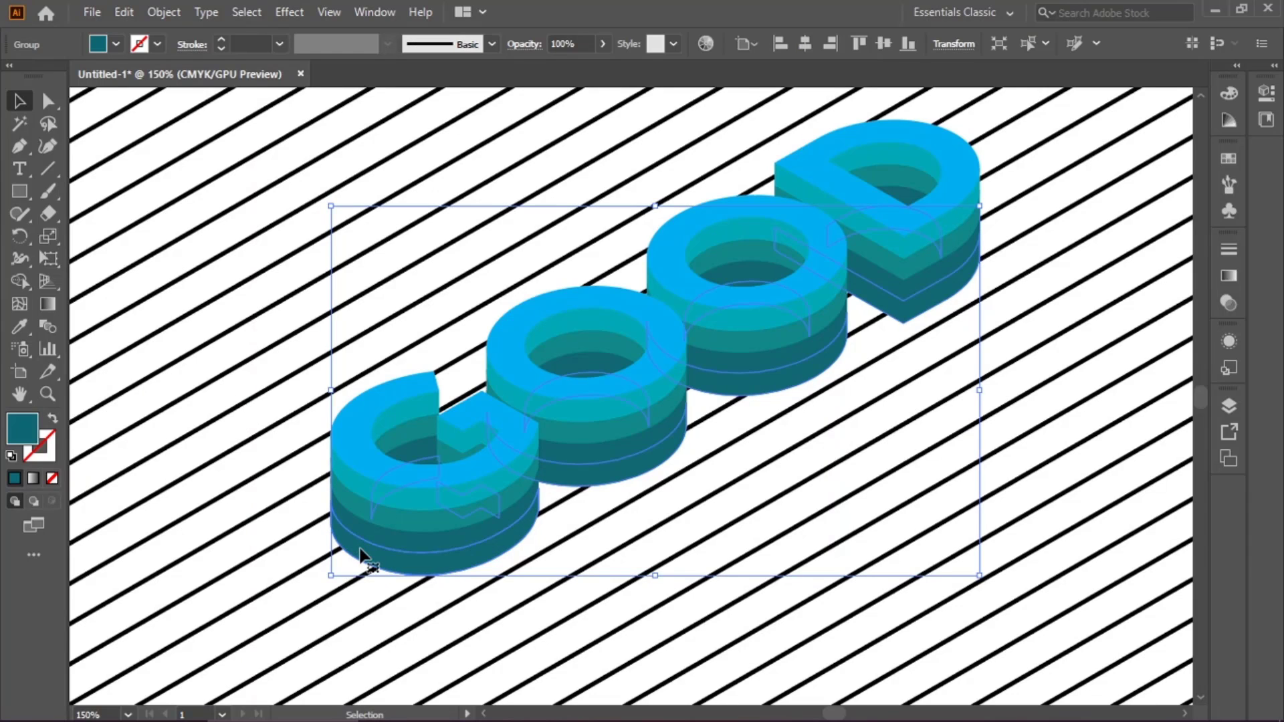
double_click(22, 430)
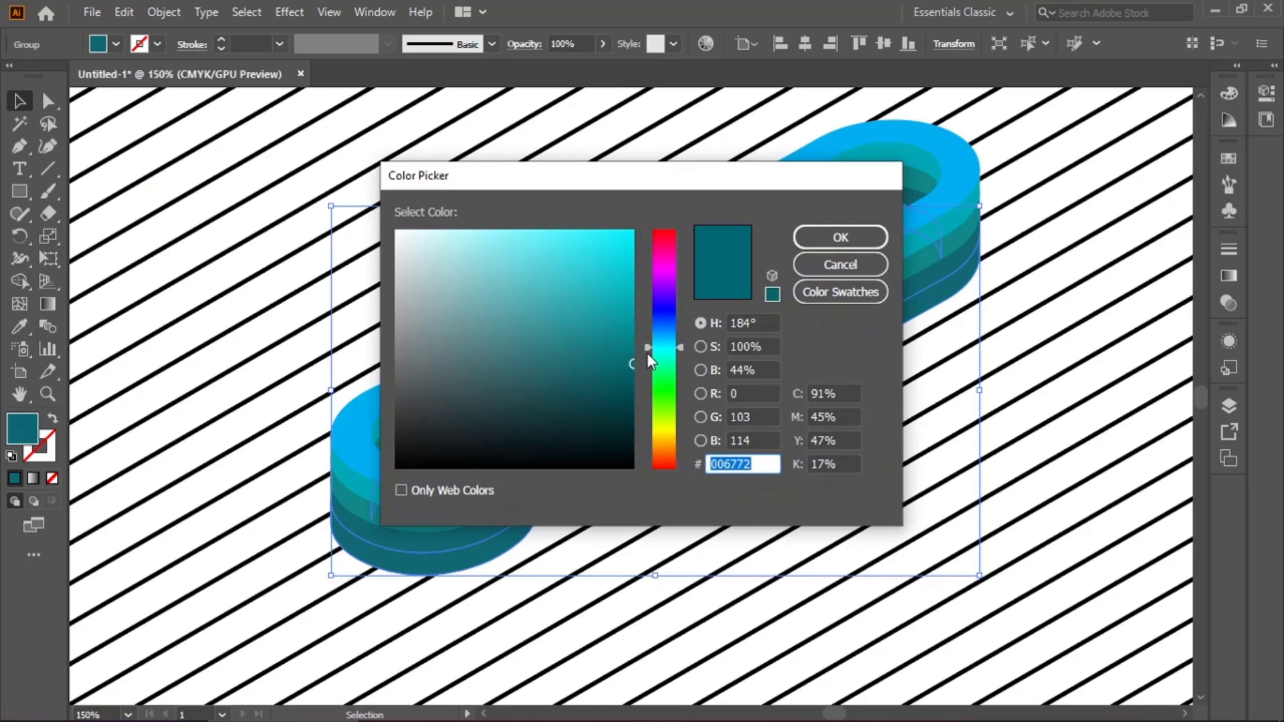
left_click_drag(661, 347, 662, 337)
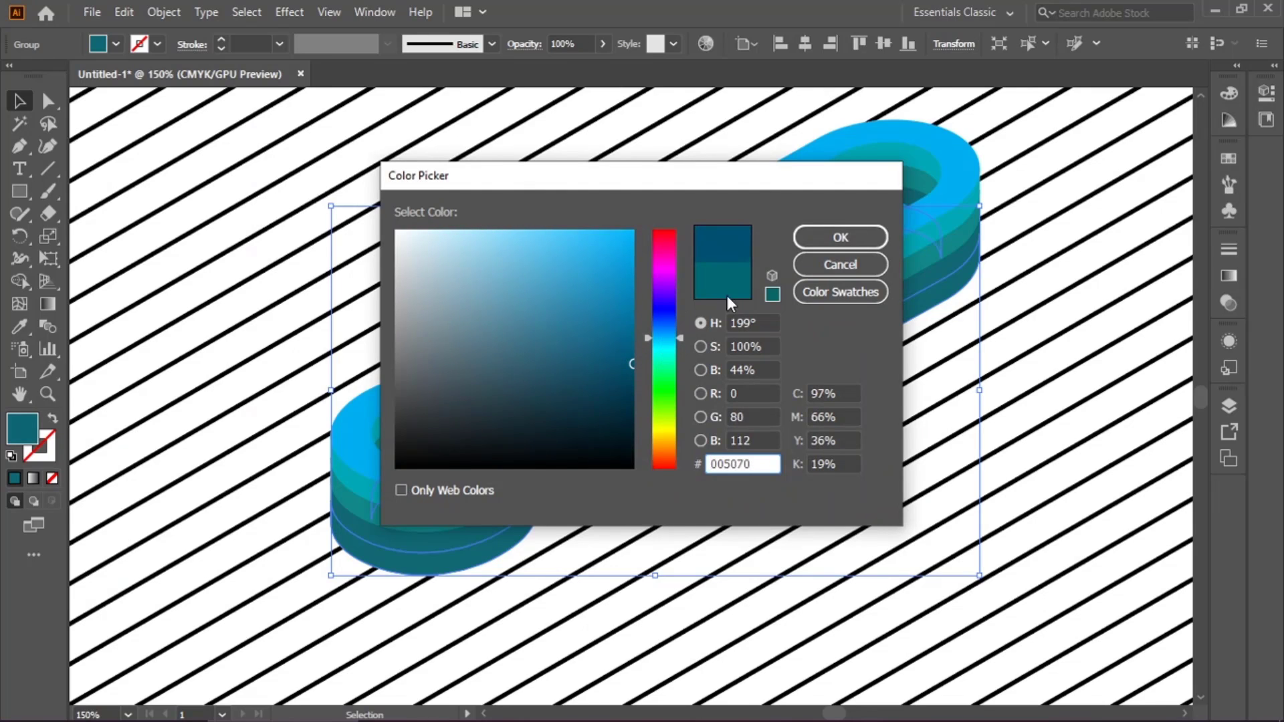
left_click(823, 242)
left_click(249, 521)
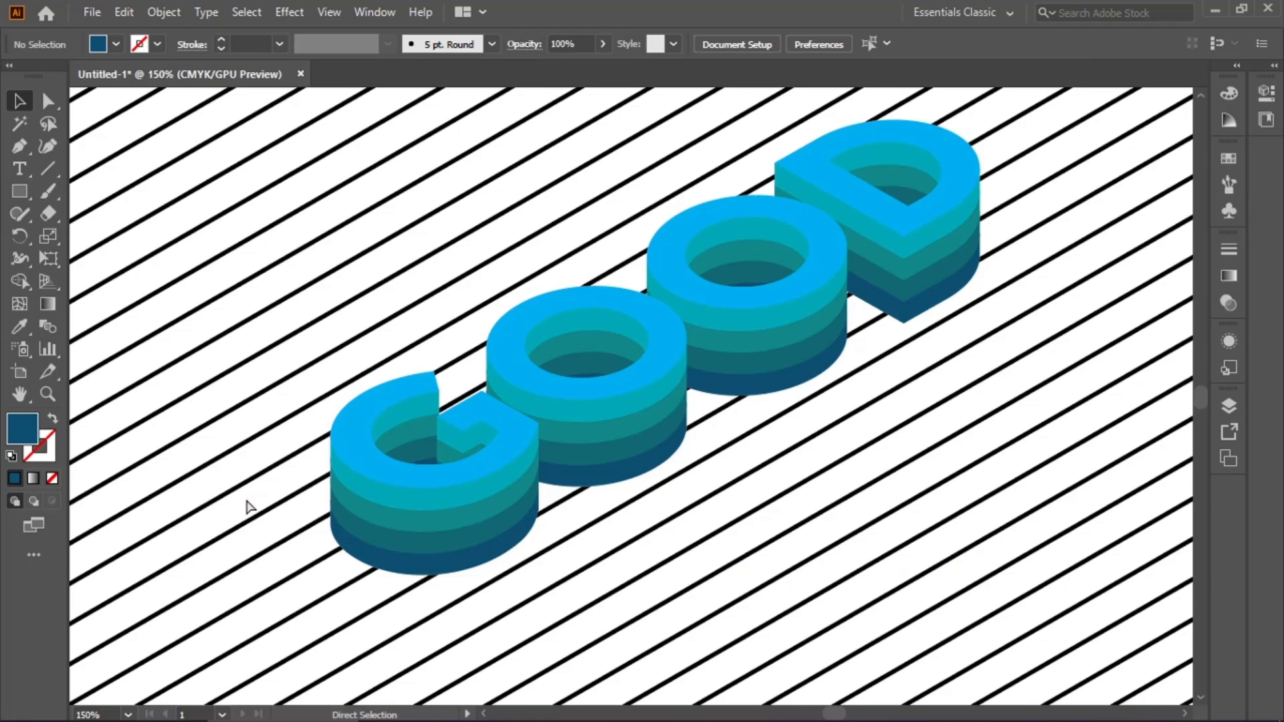
Step: Select all layers of the 3D GOOD lettering and nudge them slightly upward on the artboard
key("ctrl+0")
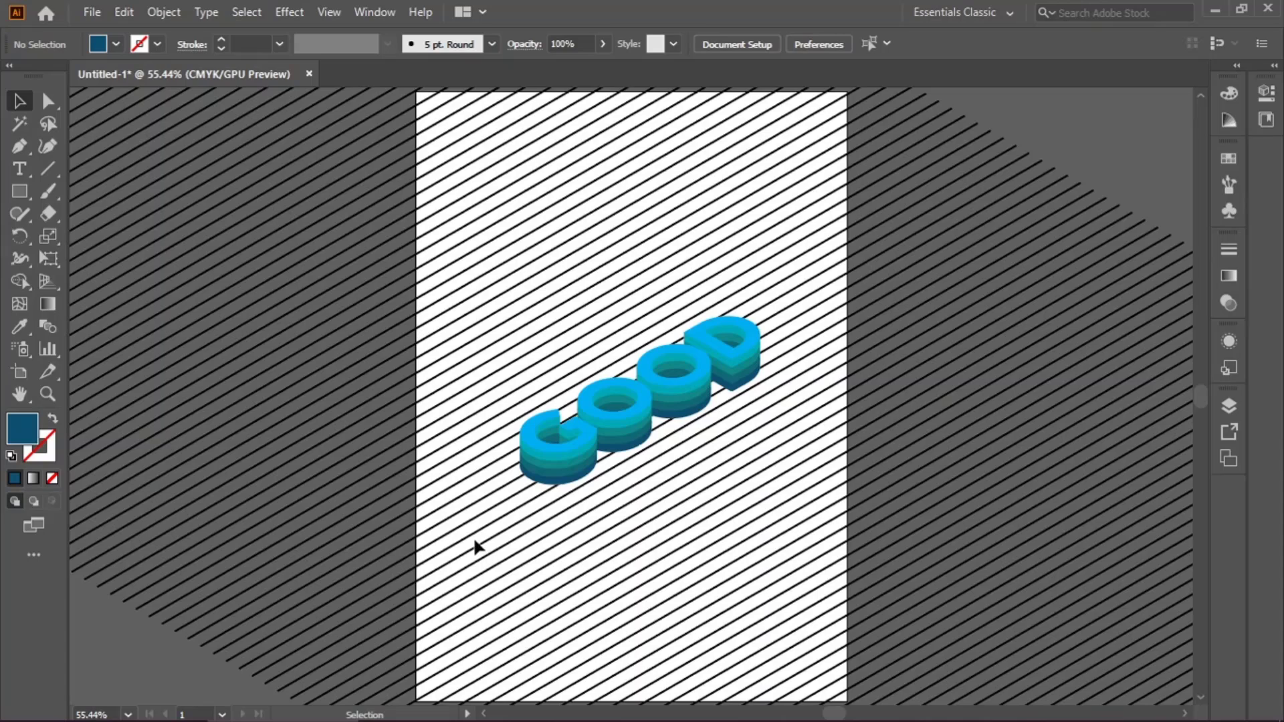
left_click_drag(484, 525, 808, 326)
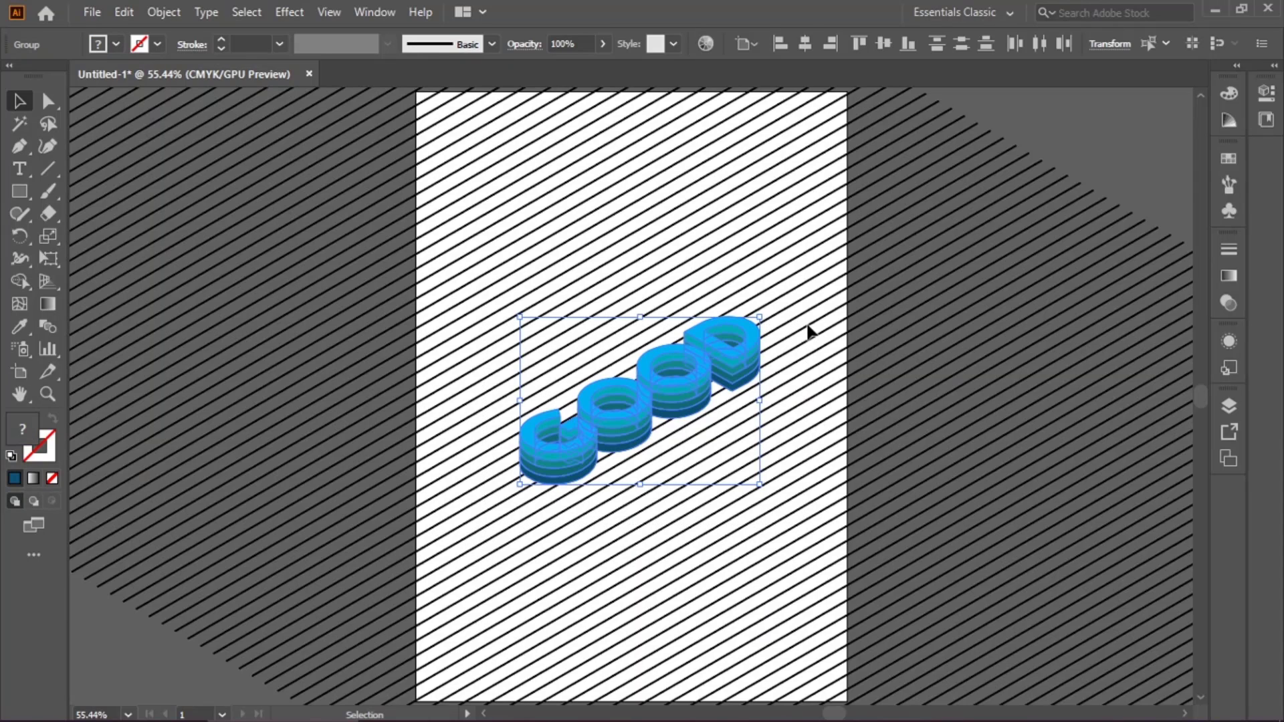
key("shift+Up")
key("shift+Up")
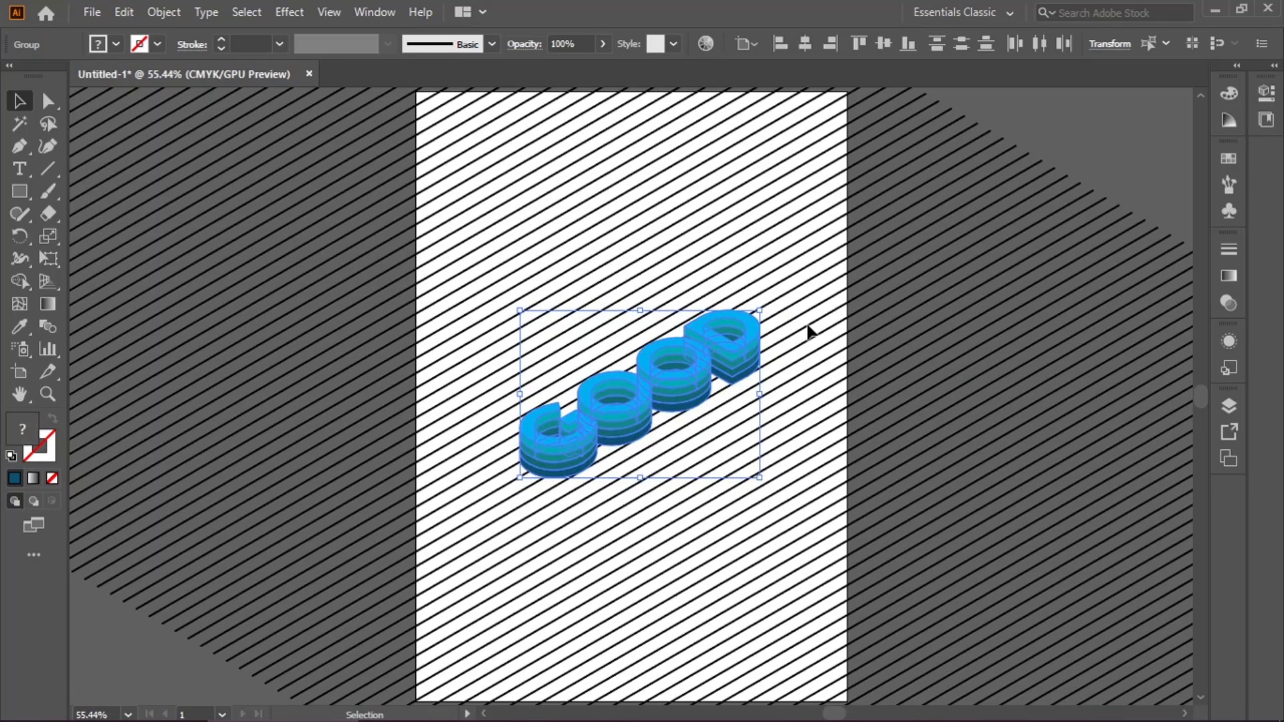
key("Up")
key("Up")
key("Up")
key("Up")
key("Up")
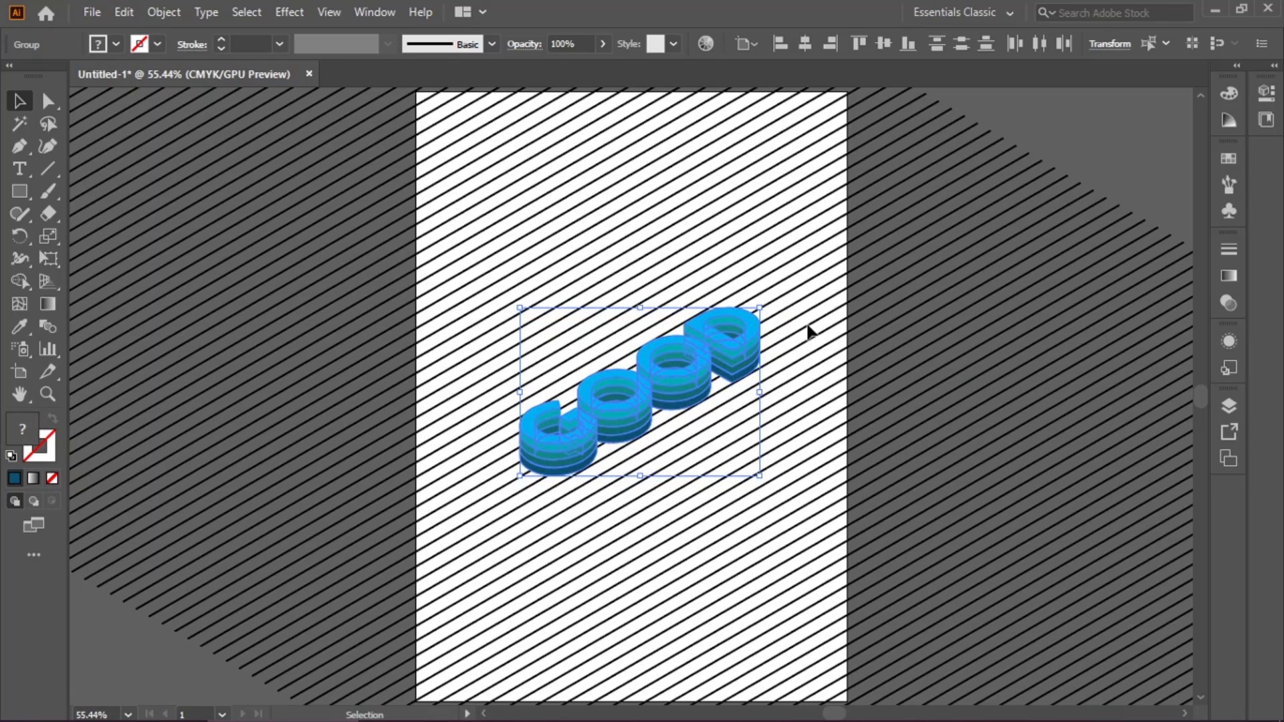
left_click(808, 326)
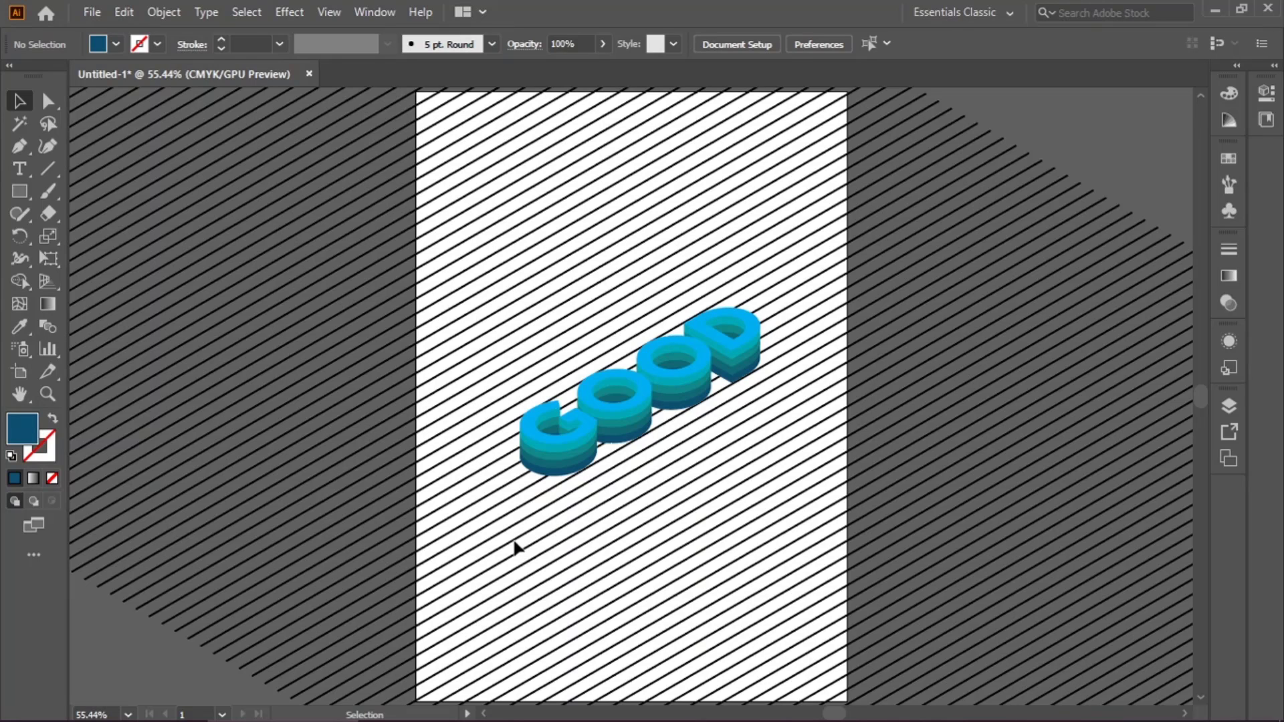
Step: Unlock all objects and delete the slanted line grid blend
scroll(692, 608, "up", 2)
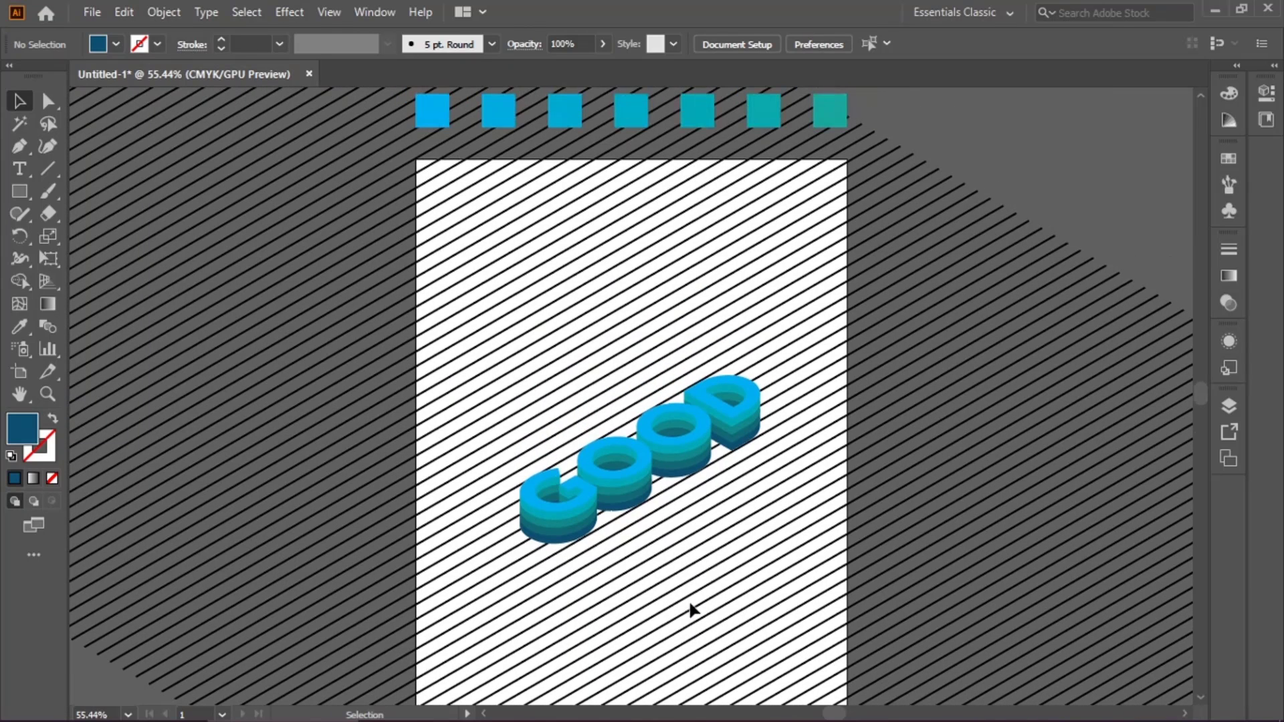
left_click(146, 21)
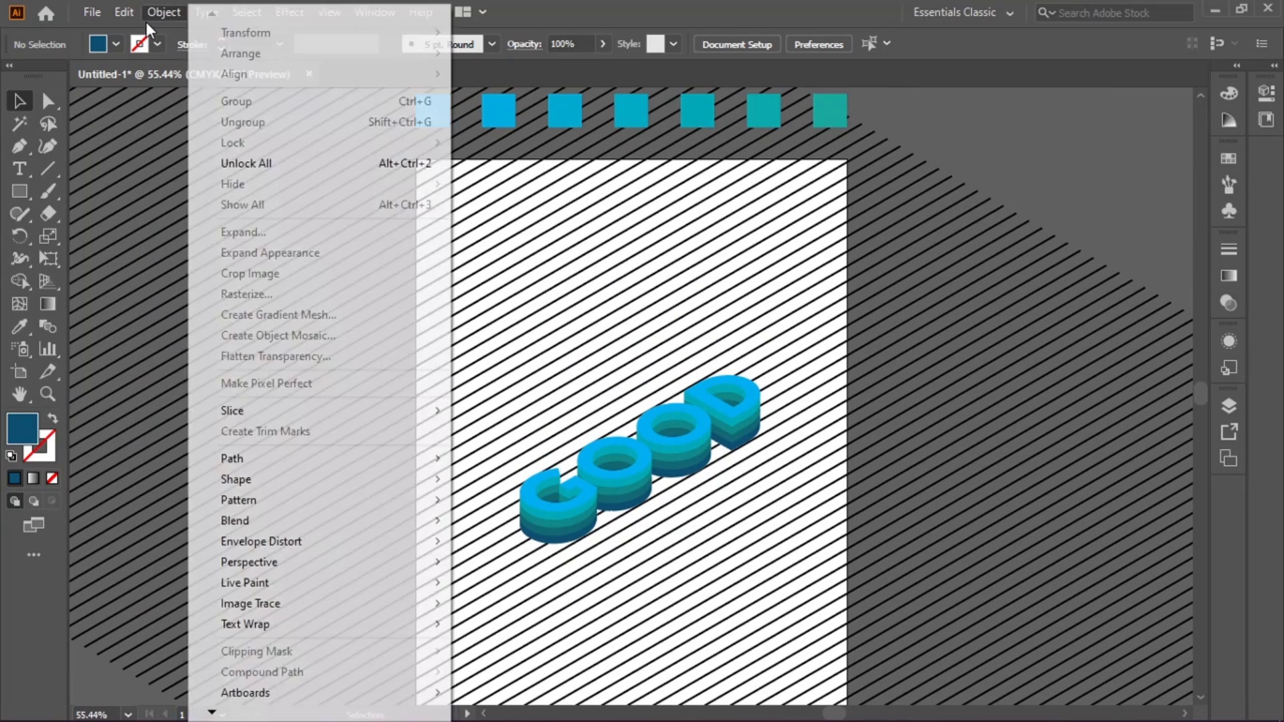
left_click(204, 163)
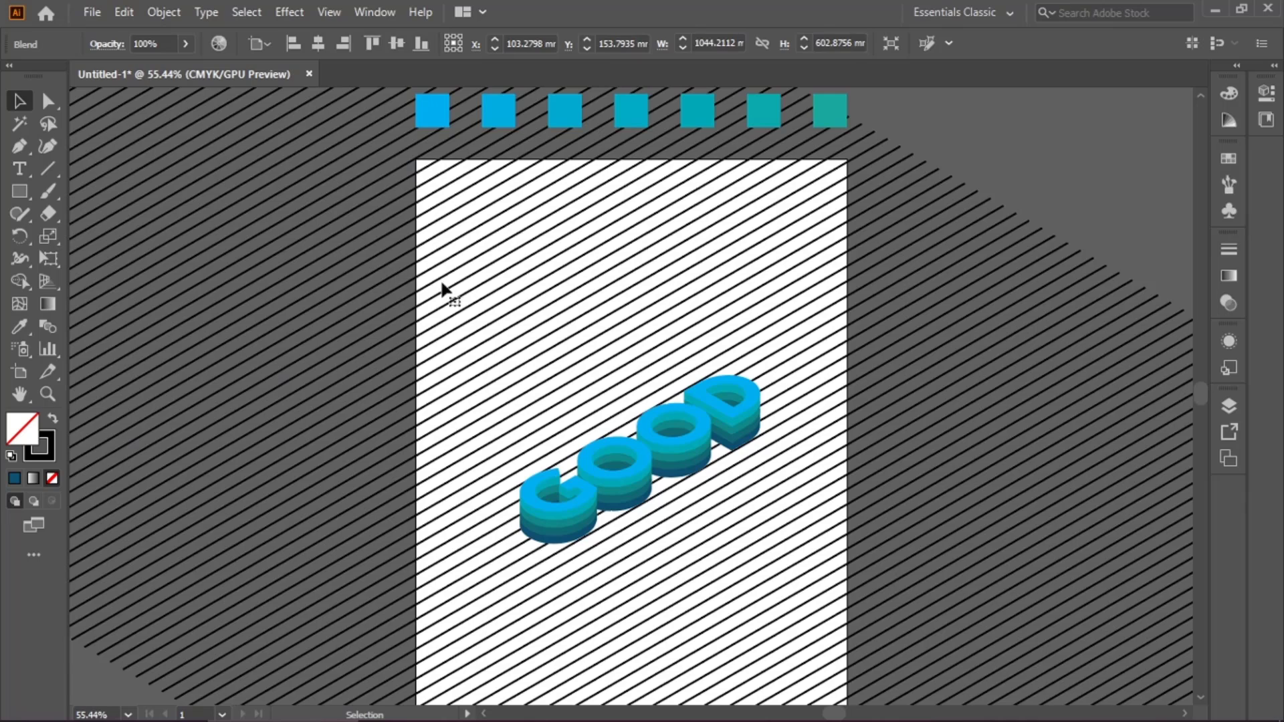
scroll(441, 288, "up", 3)
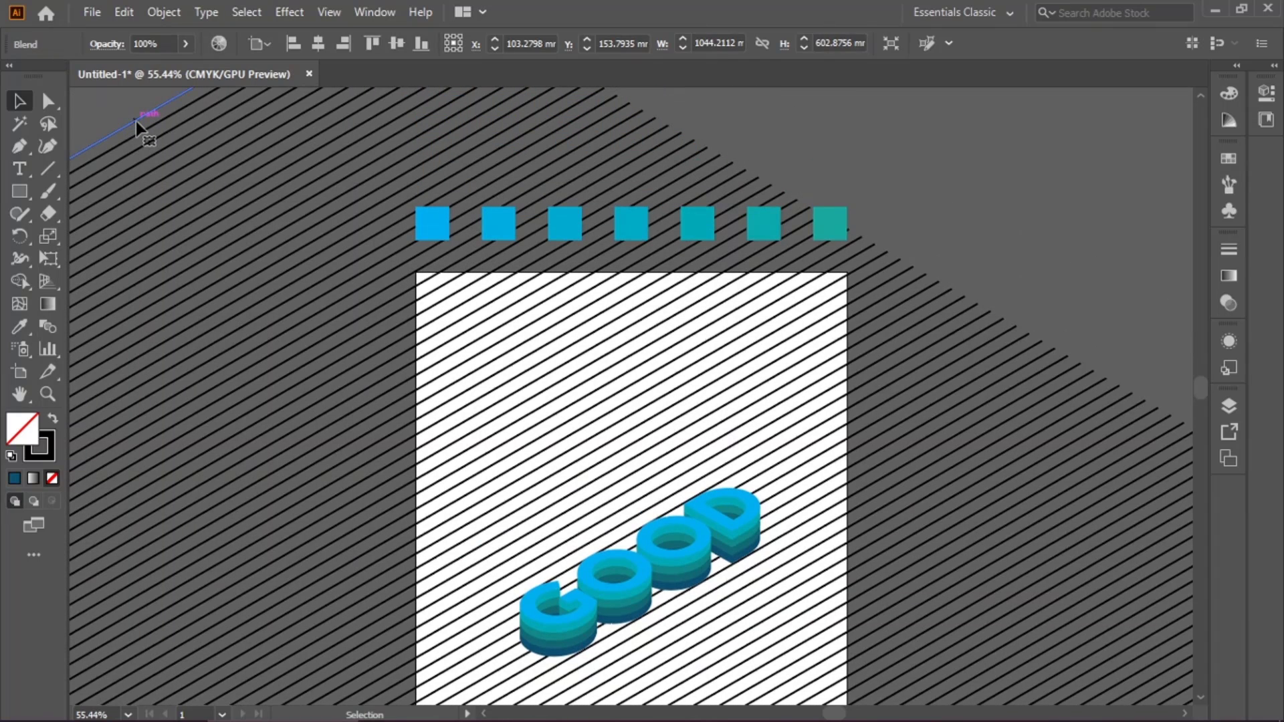
scroll(541, 459, "down", 5)
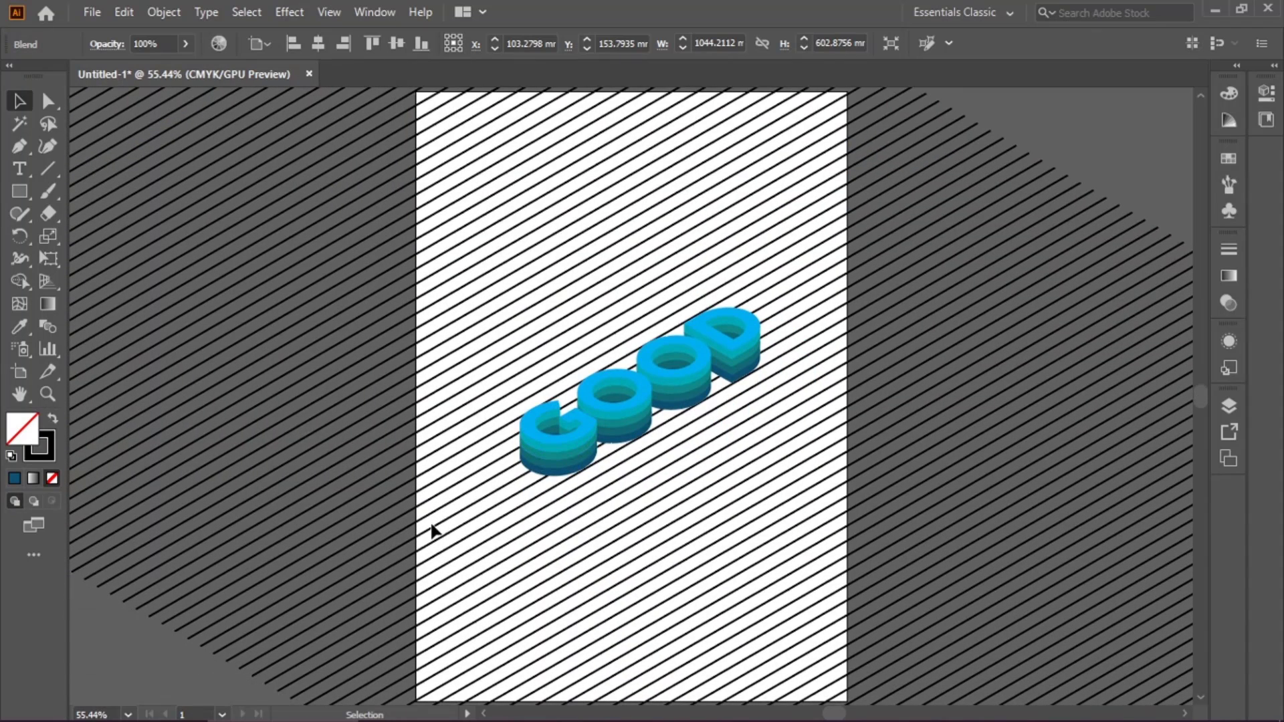
scroll(432, 530, "up", 5)
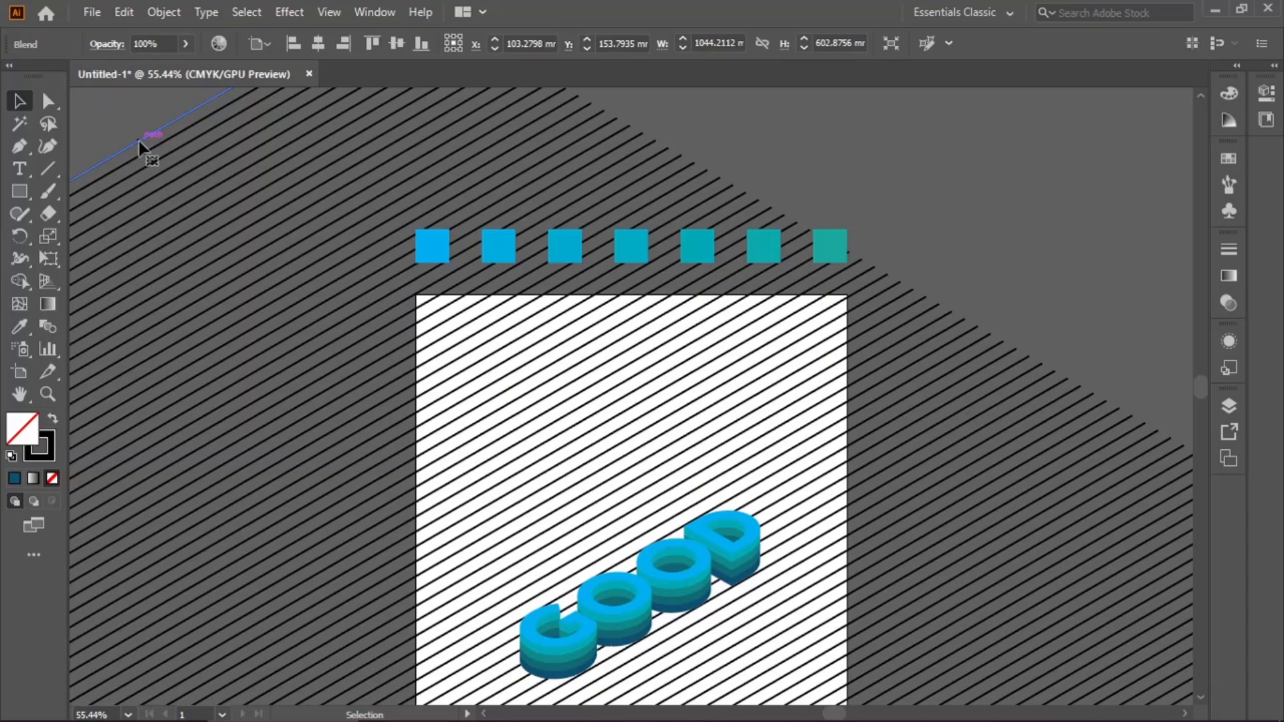
key("Delete")
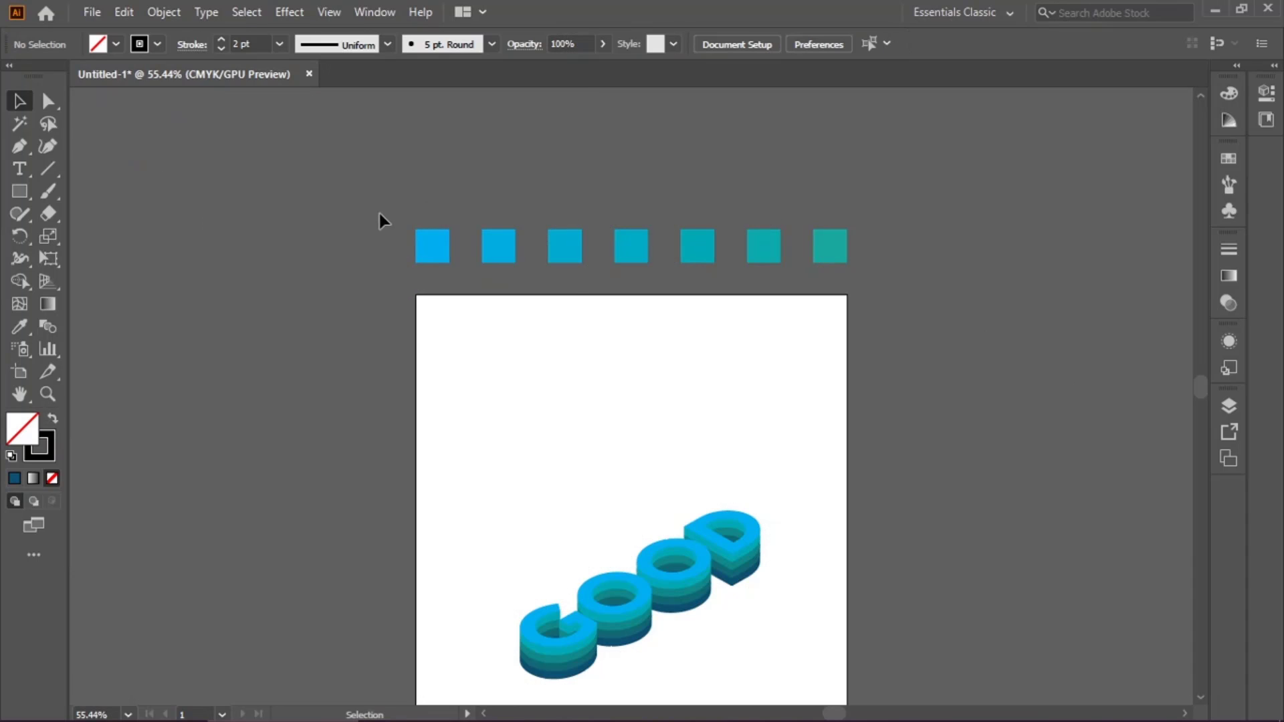
Step: Delete the row of blue-to-teal colour sample squares above the artboard
key("ctrl+a")
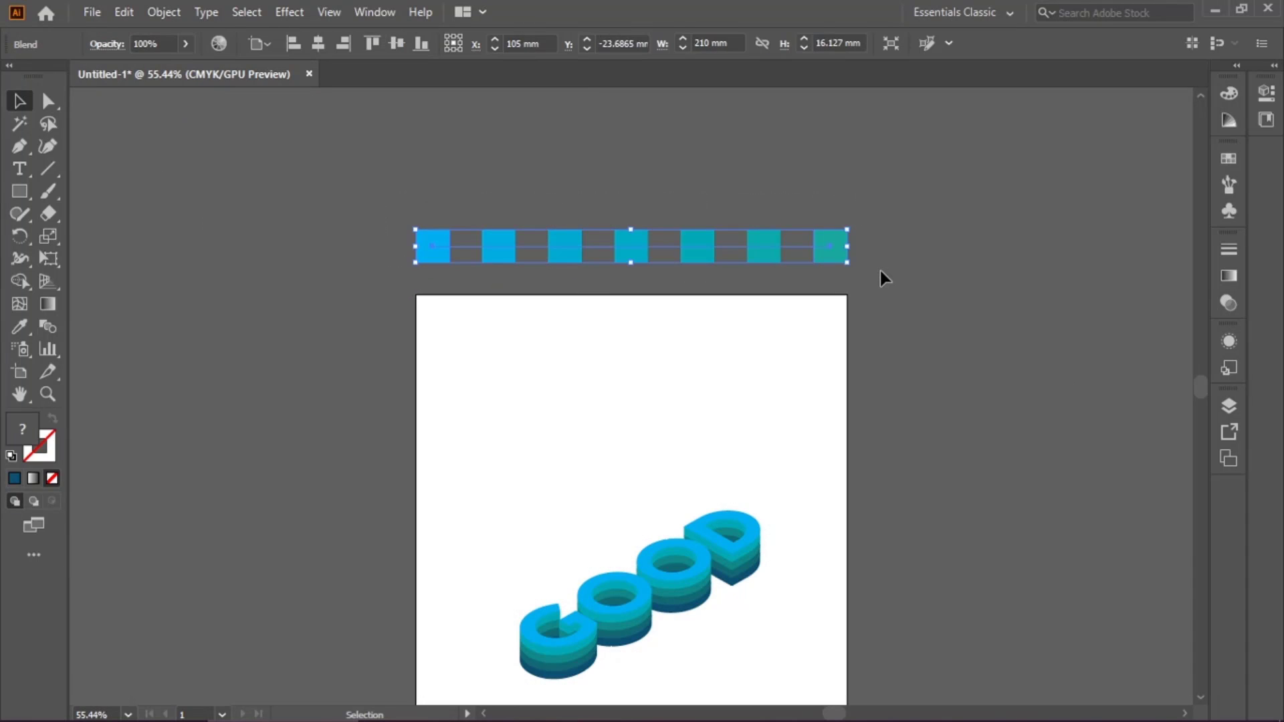
key("Delete")
scroll(842, 272, "down", 2)
scroll(806, 286, "down", 4)
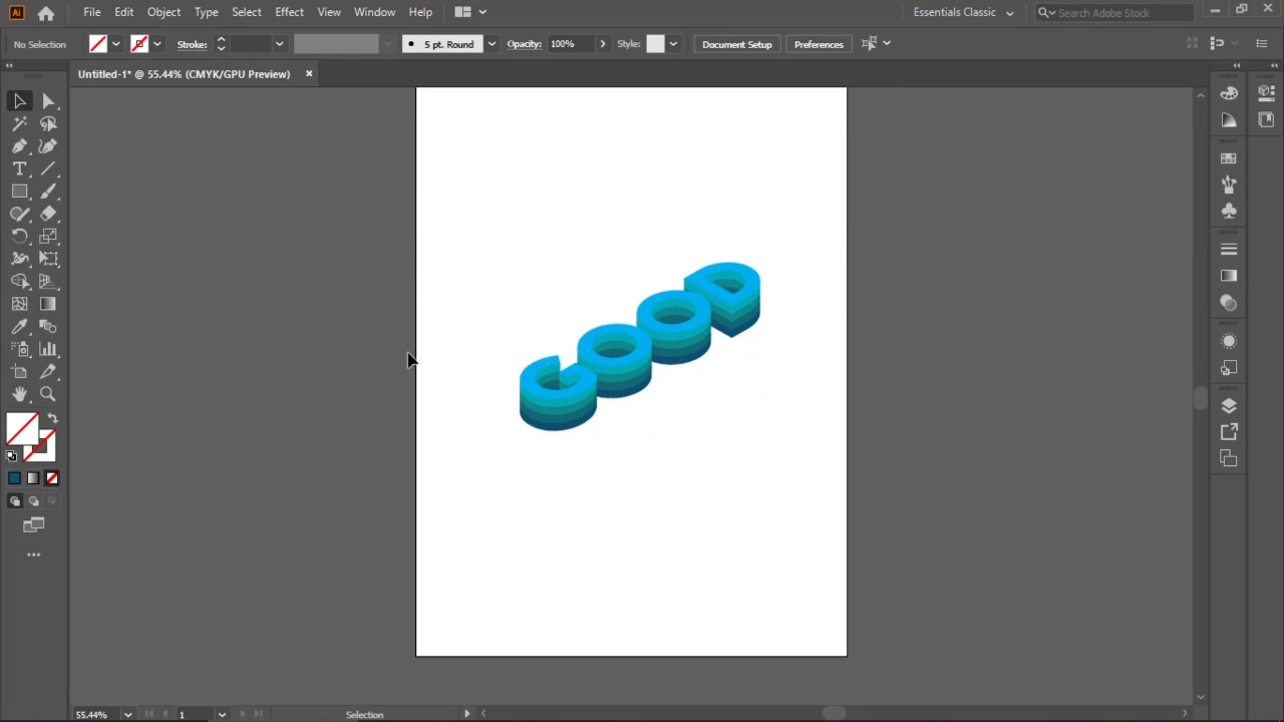
Step: Draw a rectangle covering the whole artboard and fill it with the dark charcoal grey swatch
left_click(19, 192)
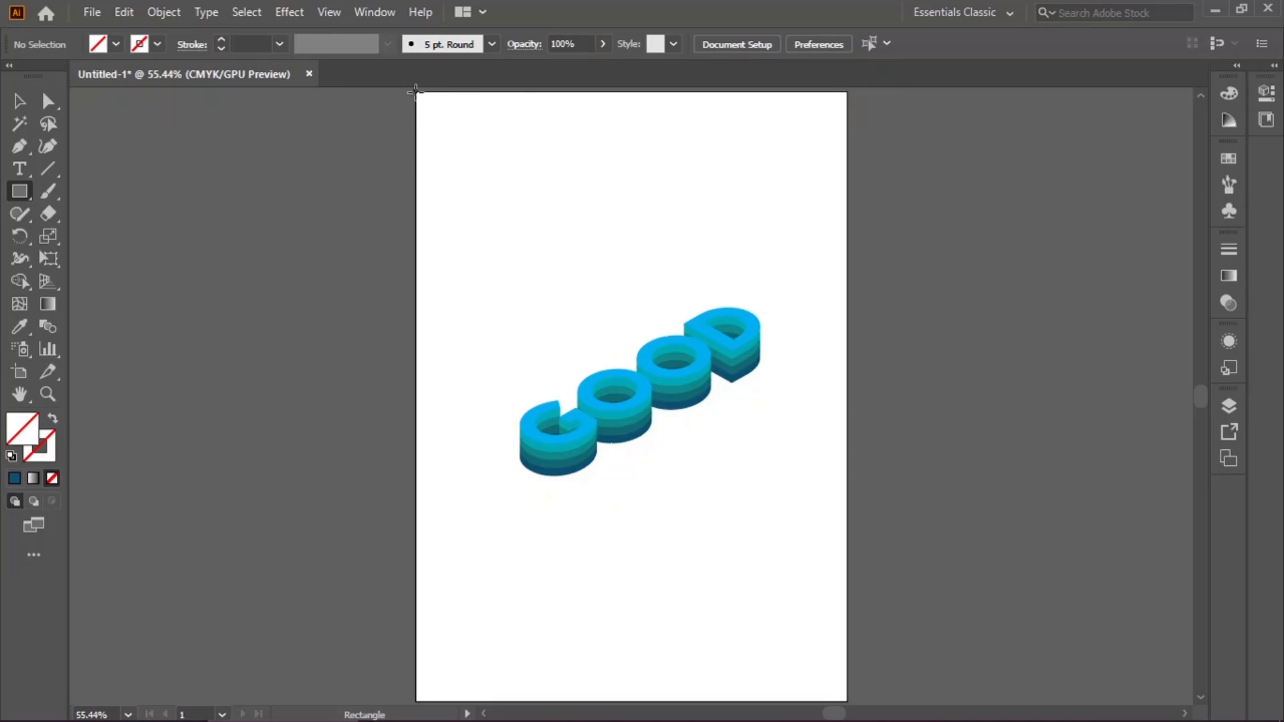
mouse_move(415, 91)
left_mouse_down()
mouse_move(668, 307)
mouse_move(805, 588)
mouse_move(869, 611)
mouse_move(846, 655)
left_mouse_up()
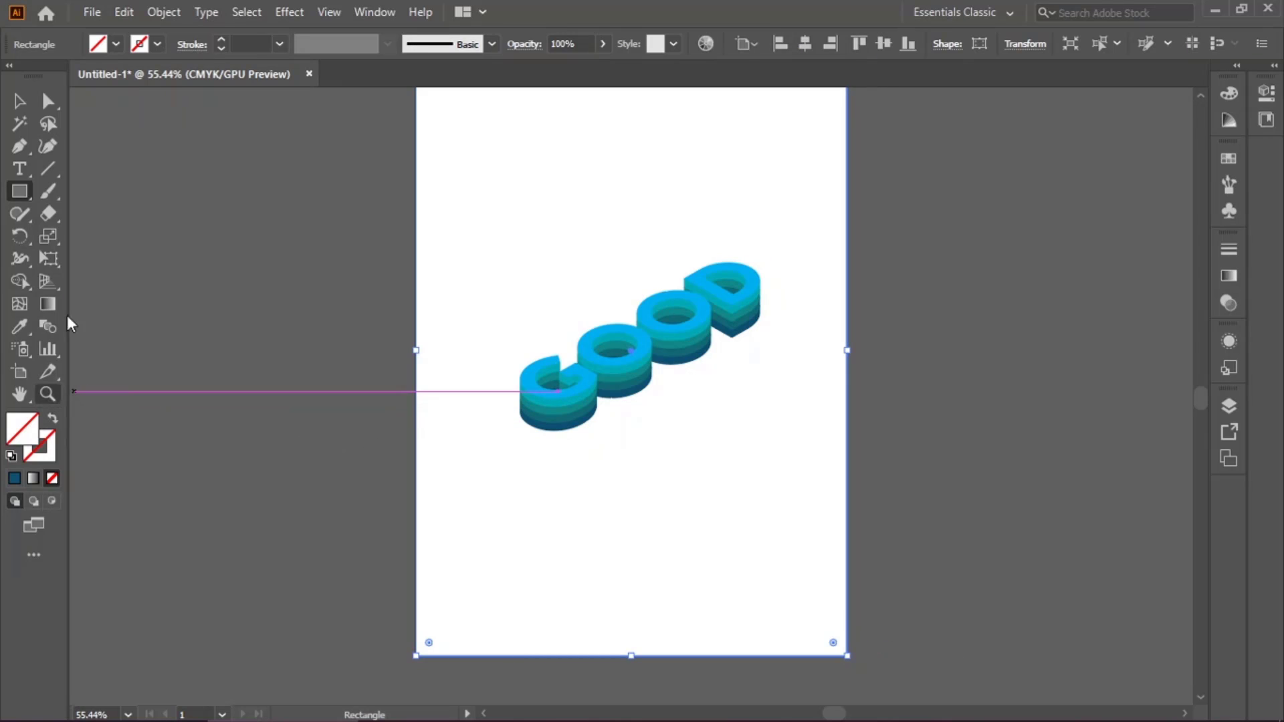
left_click(117, 45)
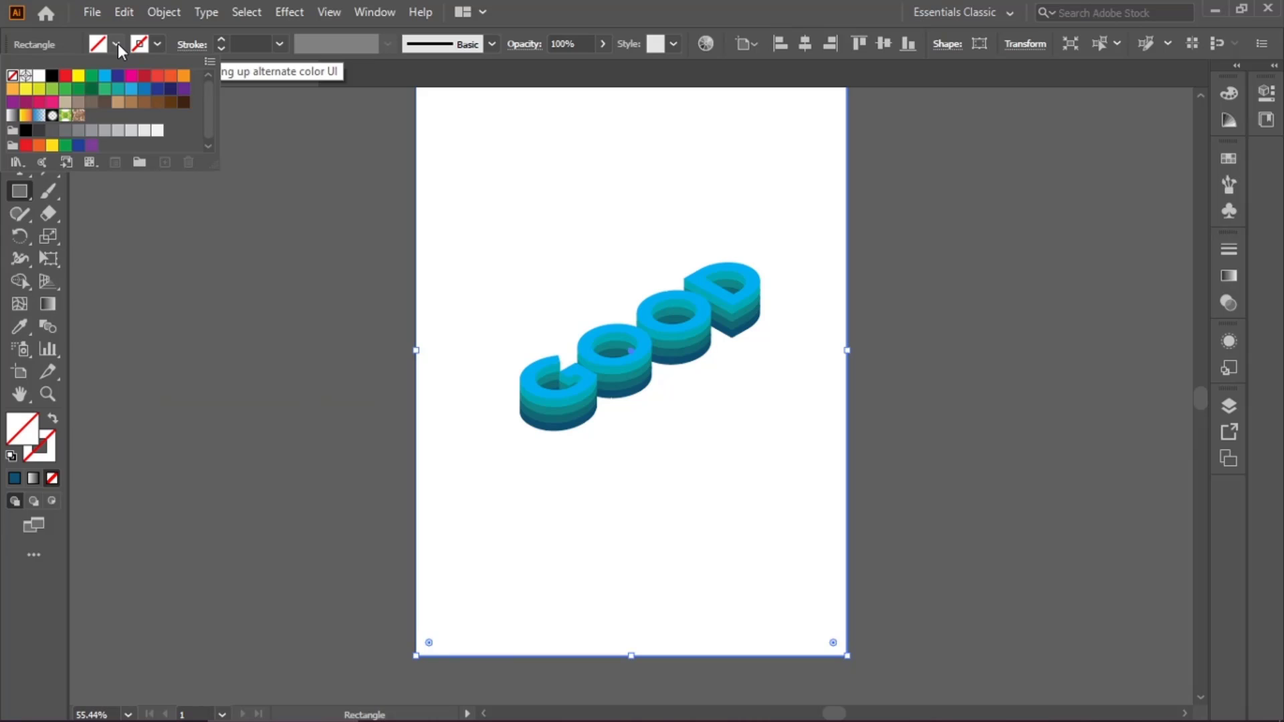
left_click(52, 130)
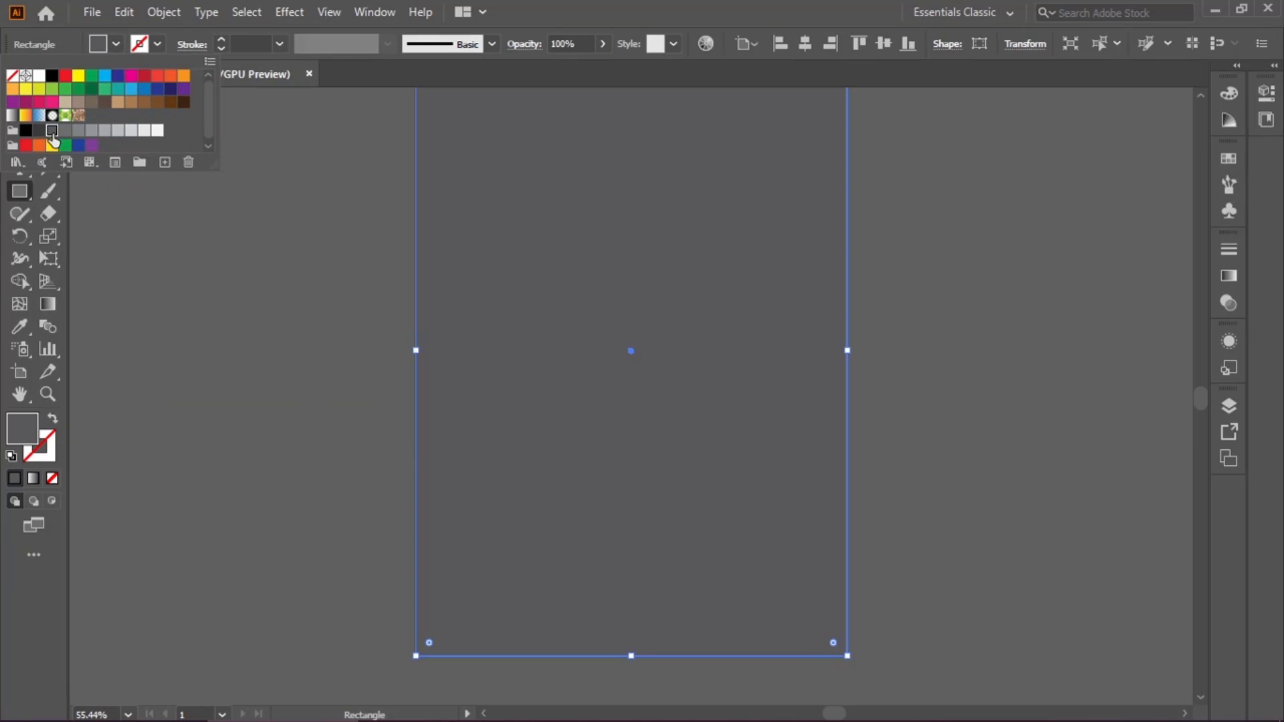
left_click(40, 132)
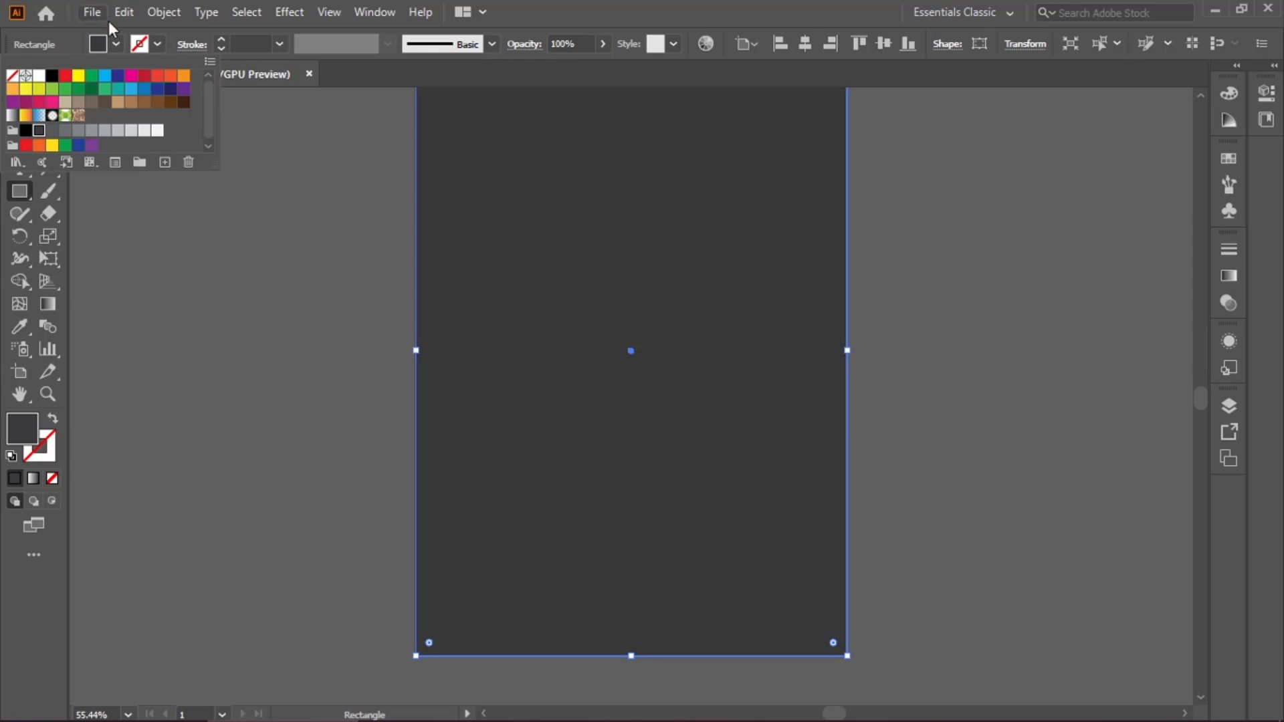
left_click(751, 8)
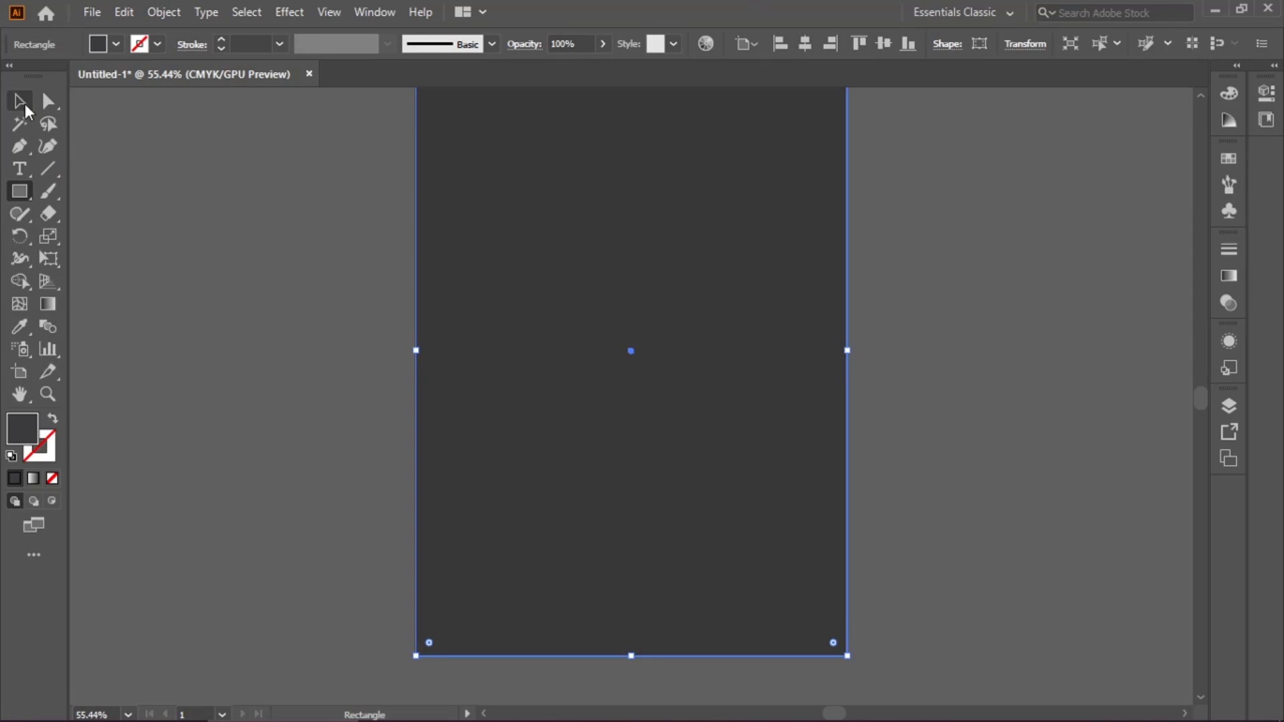
Step: Send the dark grey rectangle to the back, behind the GOOD lettering, as the poster background
left_click(22, 104)
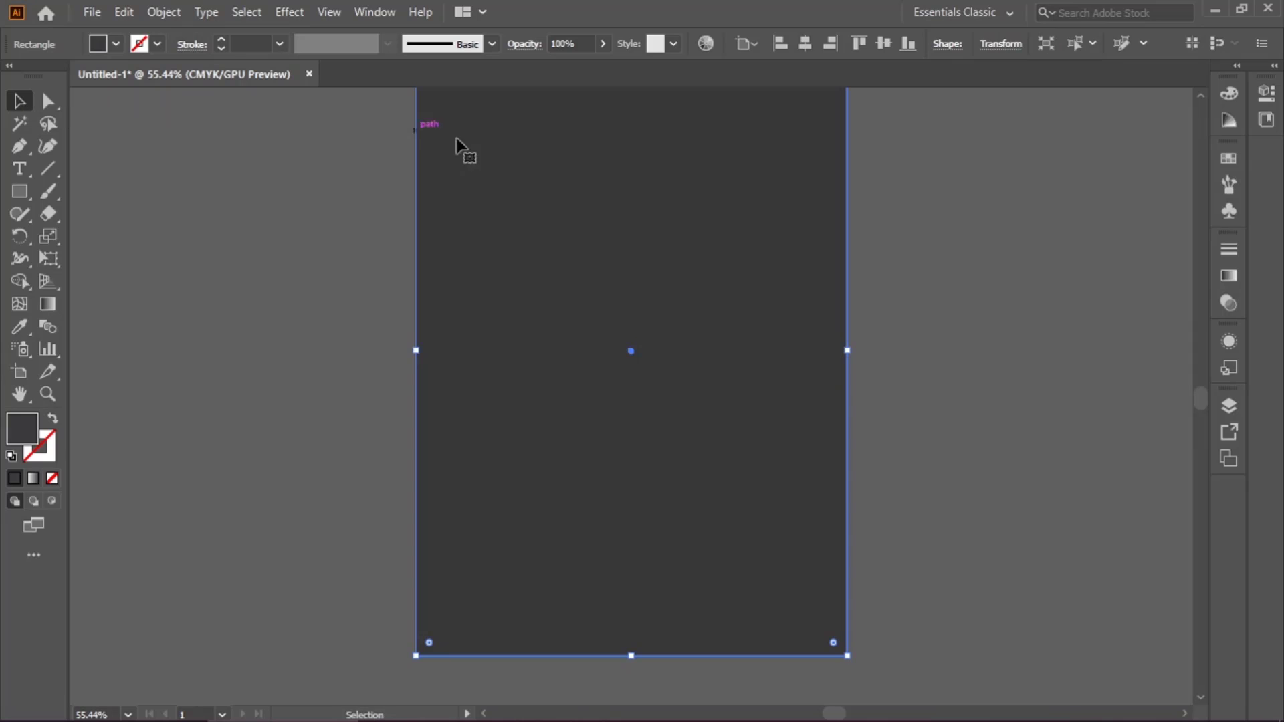
right_click(492, 162)
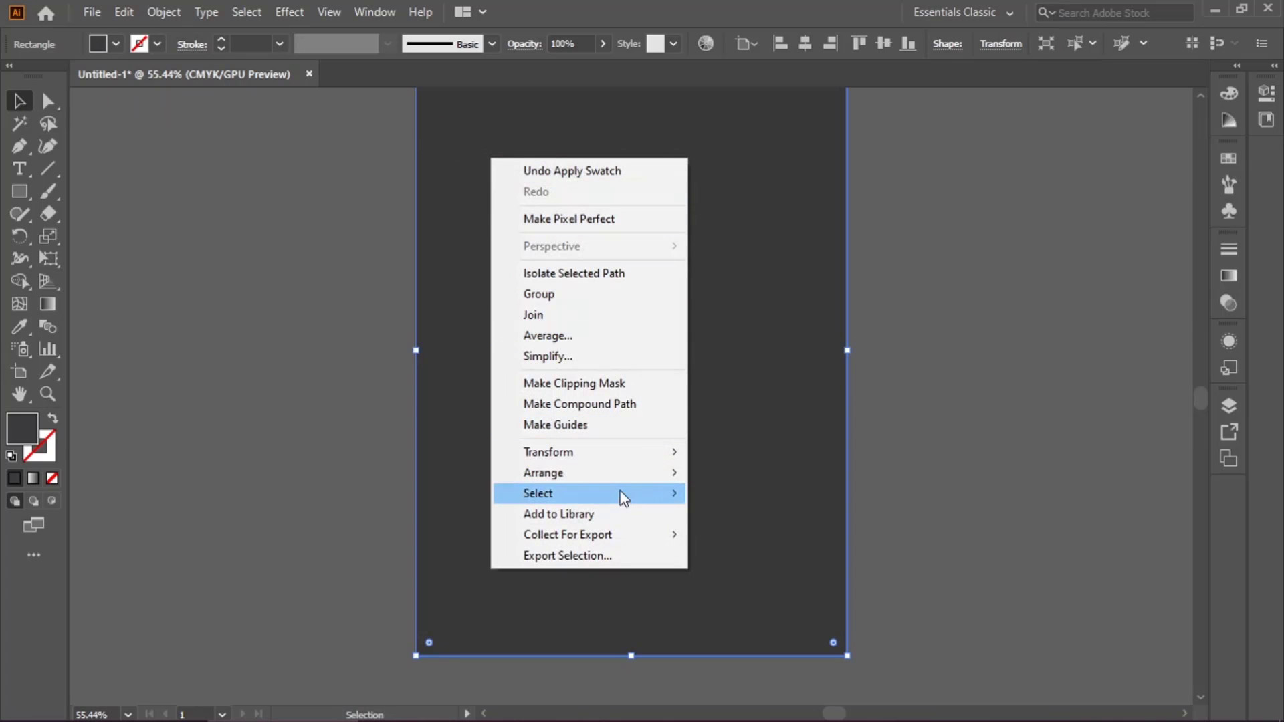
mouse_move(636, 479)
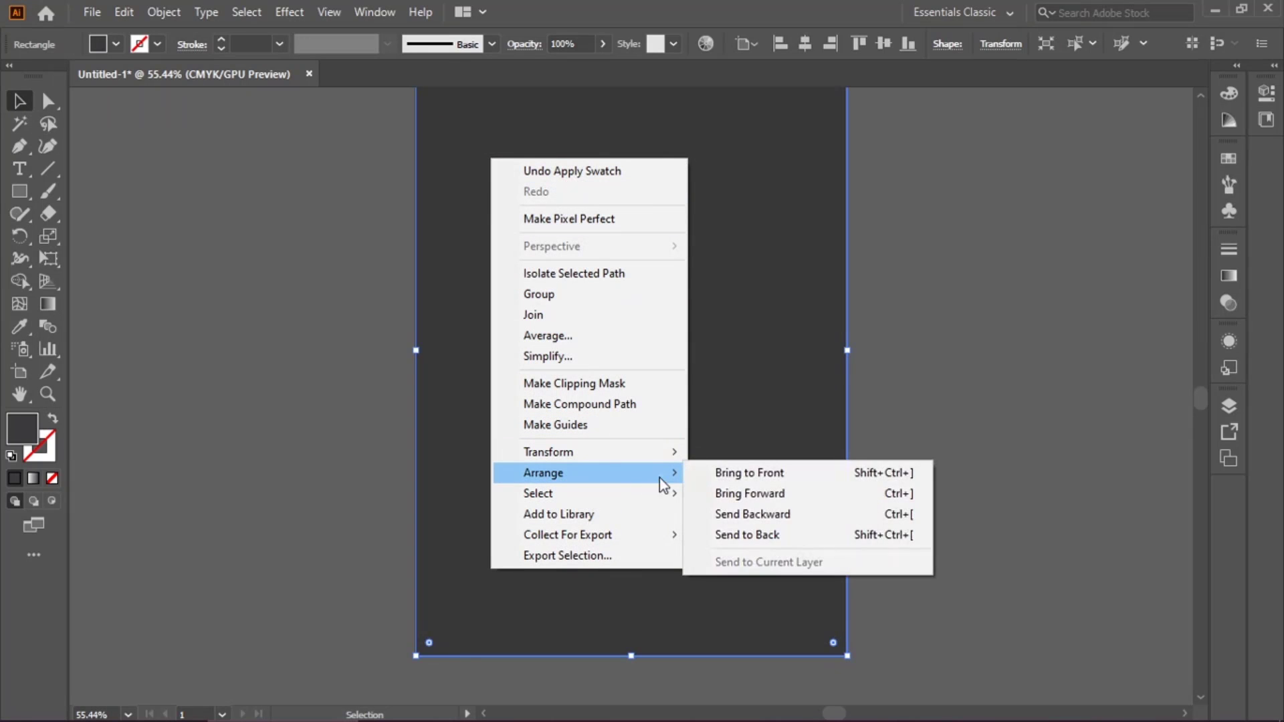
left_click(763, 534)
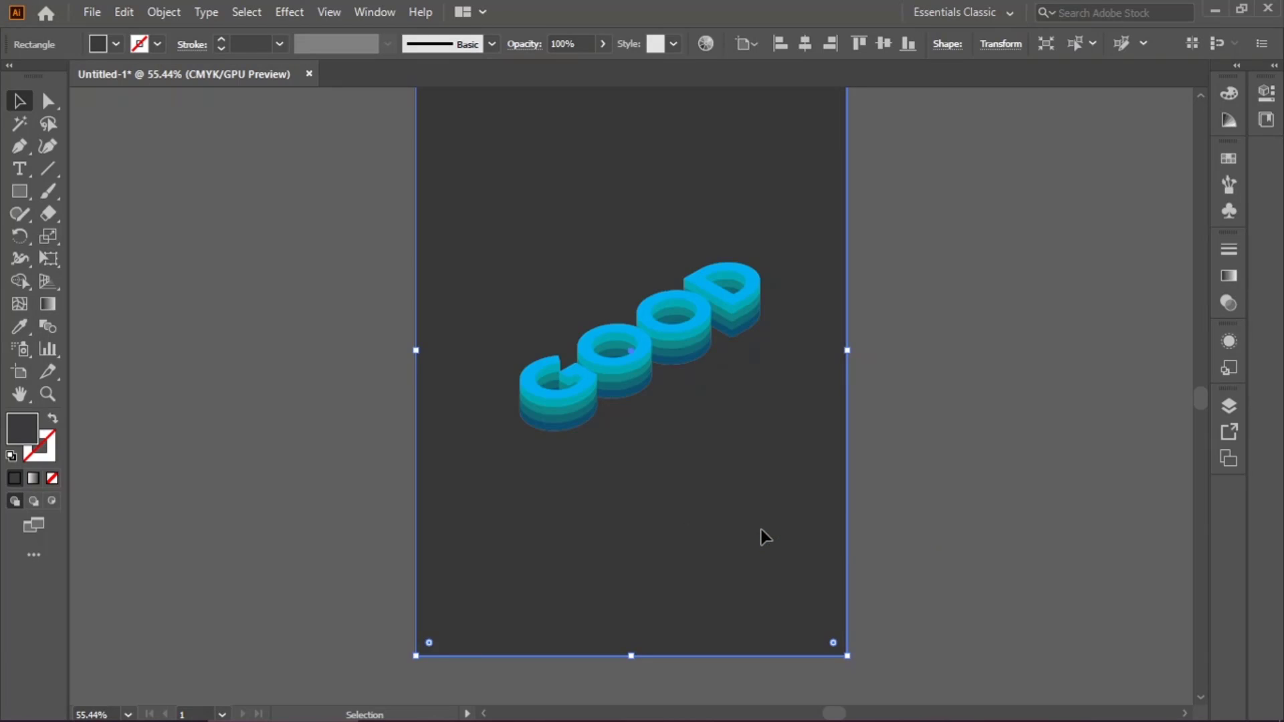
left_click(284, 456)
left_click(574, 516)
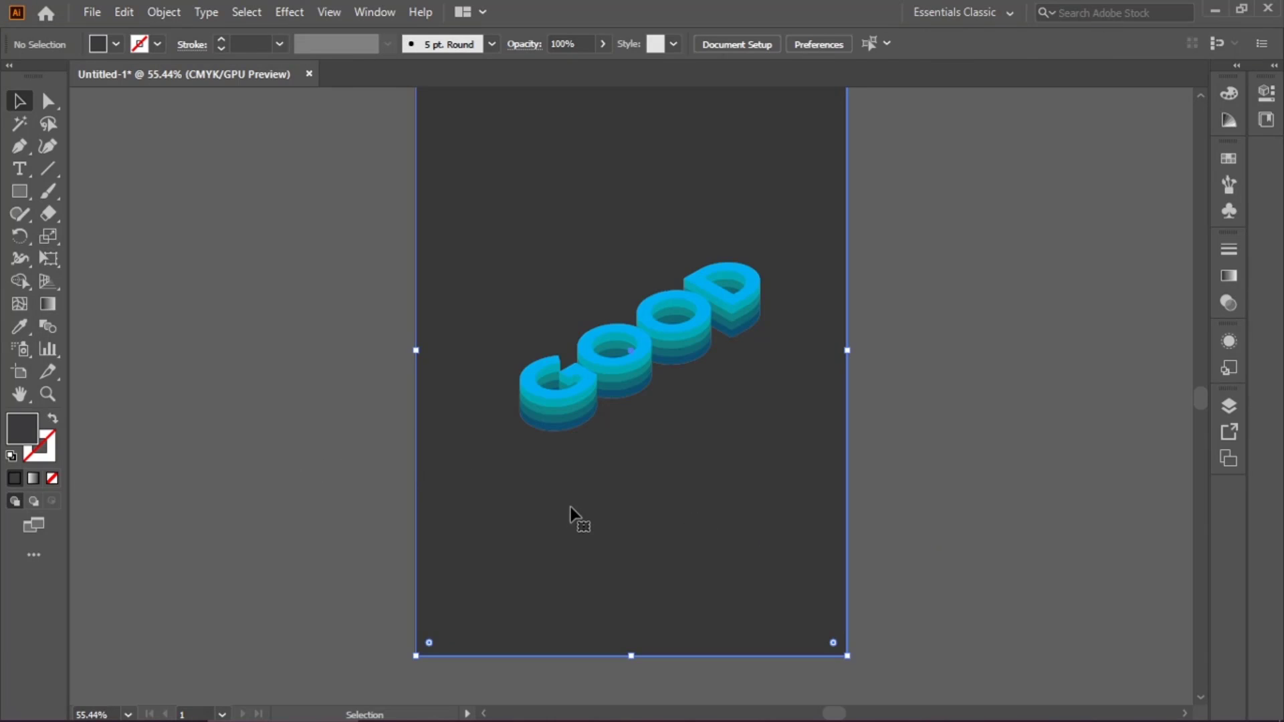
Step: Darken the background rectangle's fill to the near-black grey 1E1E1E
left_click(98, 44)
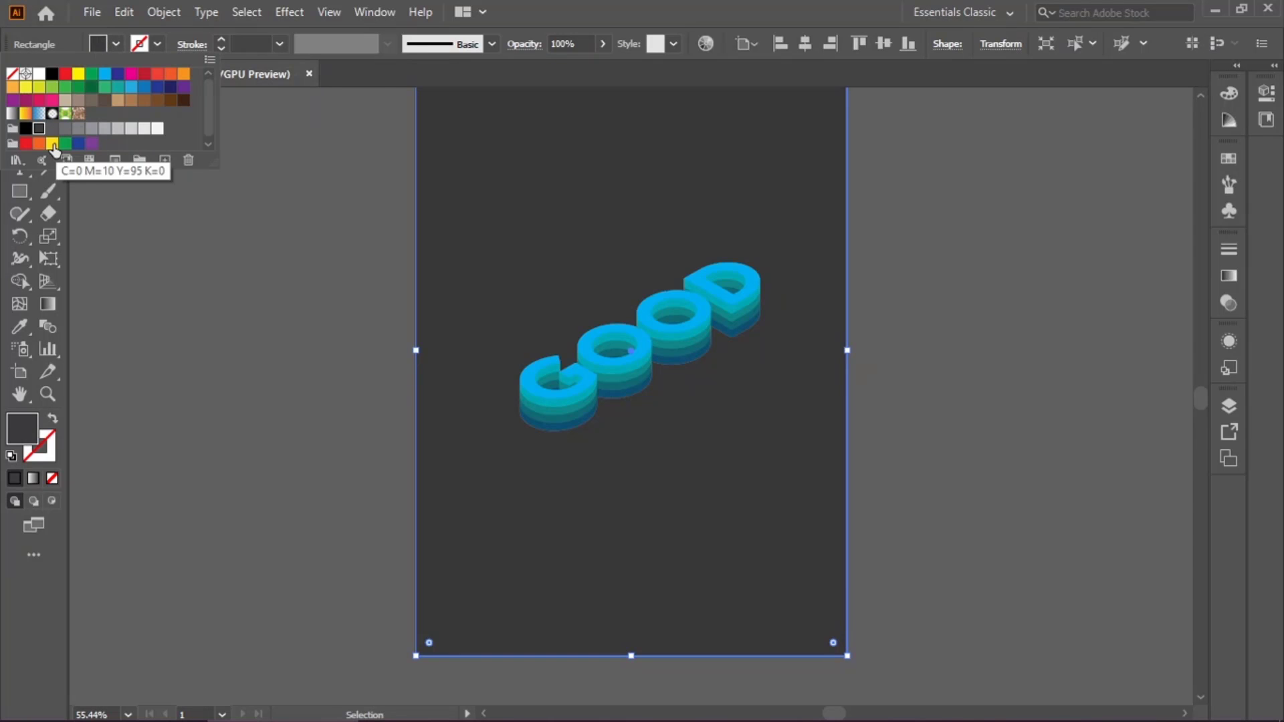
key("Escape")
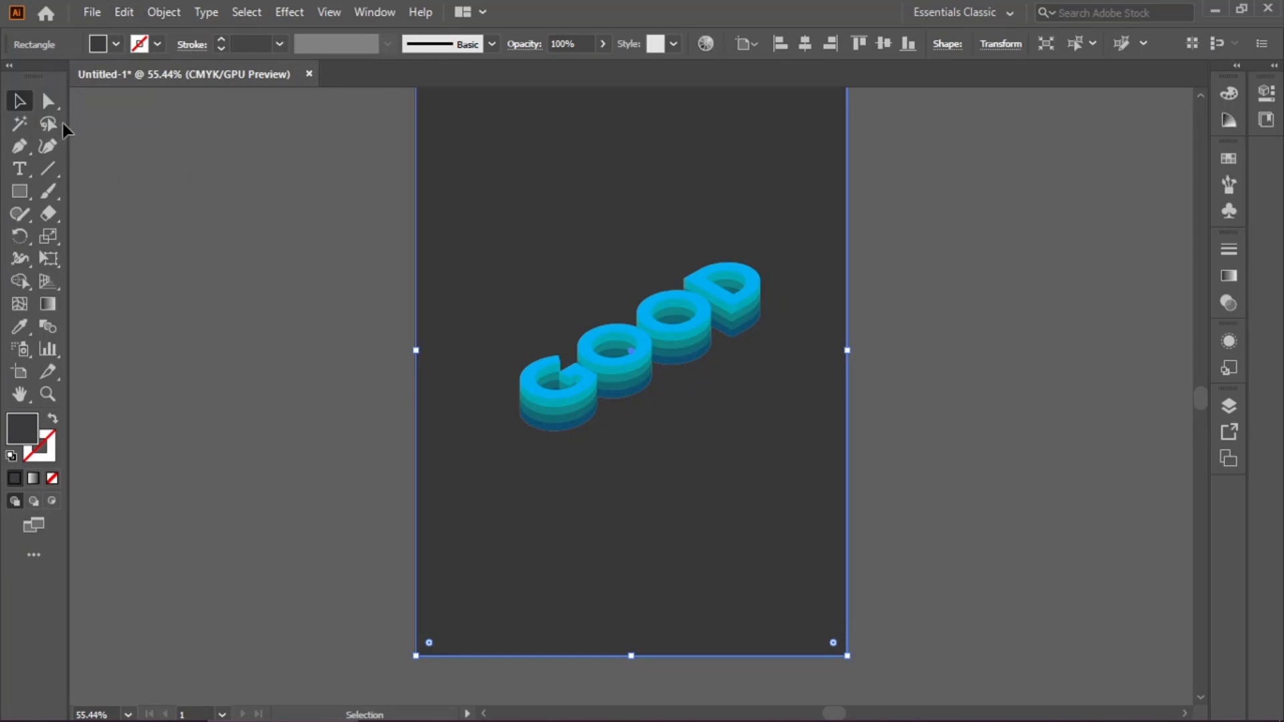
double_click(20, 426)
mouse_move(518, 404)
left_mouse_down()
mouse_move(361, 428)
mouse_move(346, 446)
mouse_move(353, 432)
mouse_move(396, 430)
mouse_move(389, 439)
left_mouse_up()
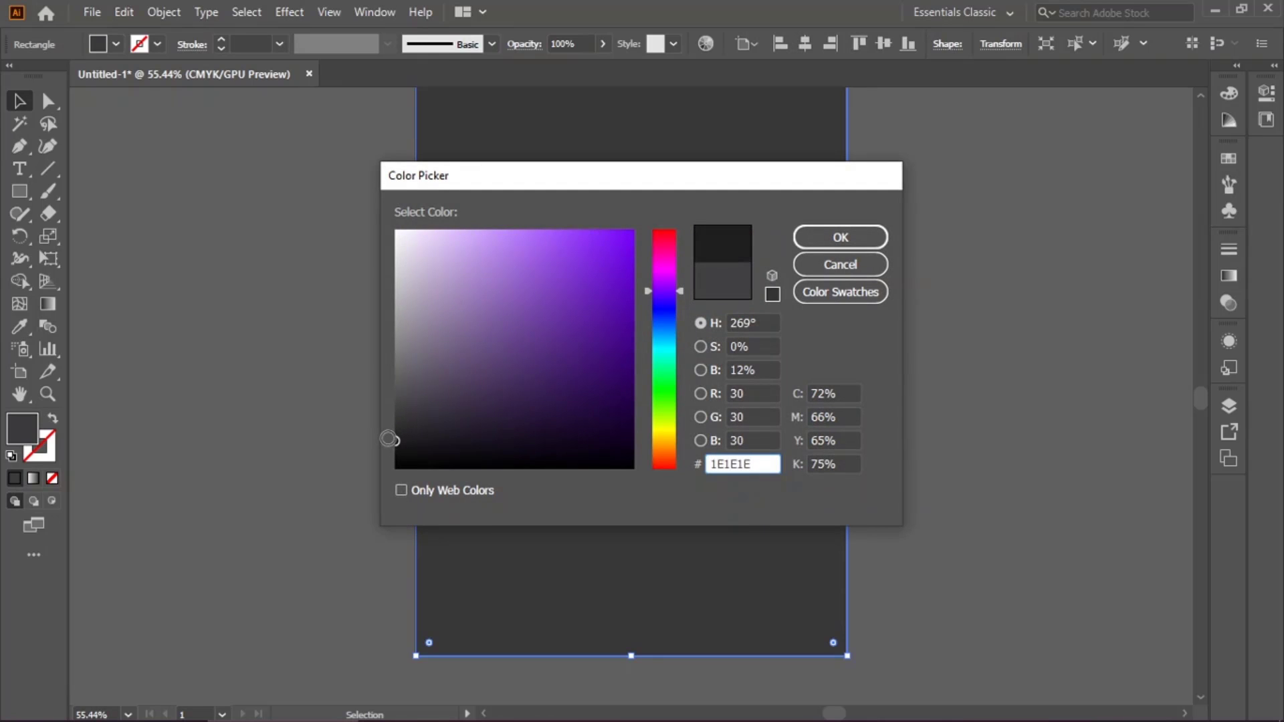
left_click(841, 239)
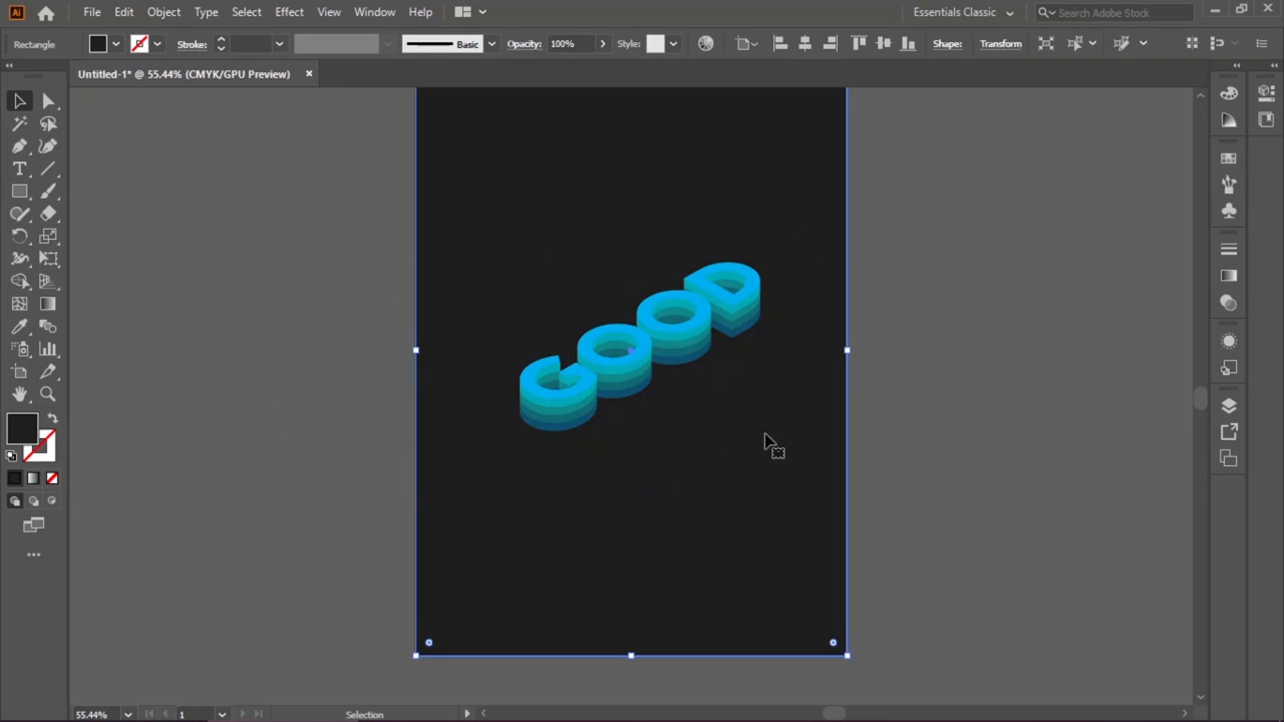
scroll(765, 441, "up", 2)
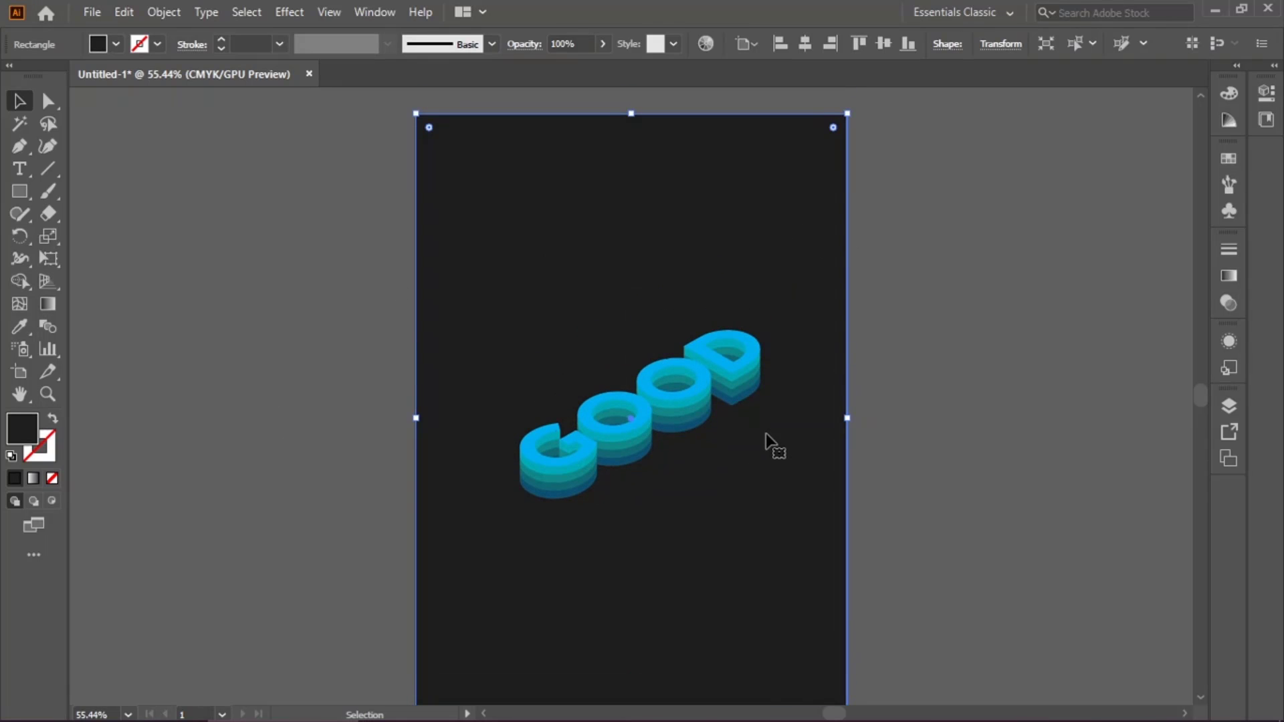
scroll(740, 420, "down", 1)
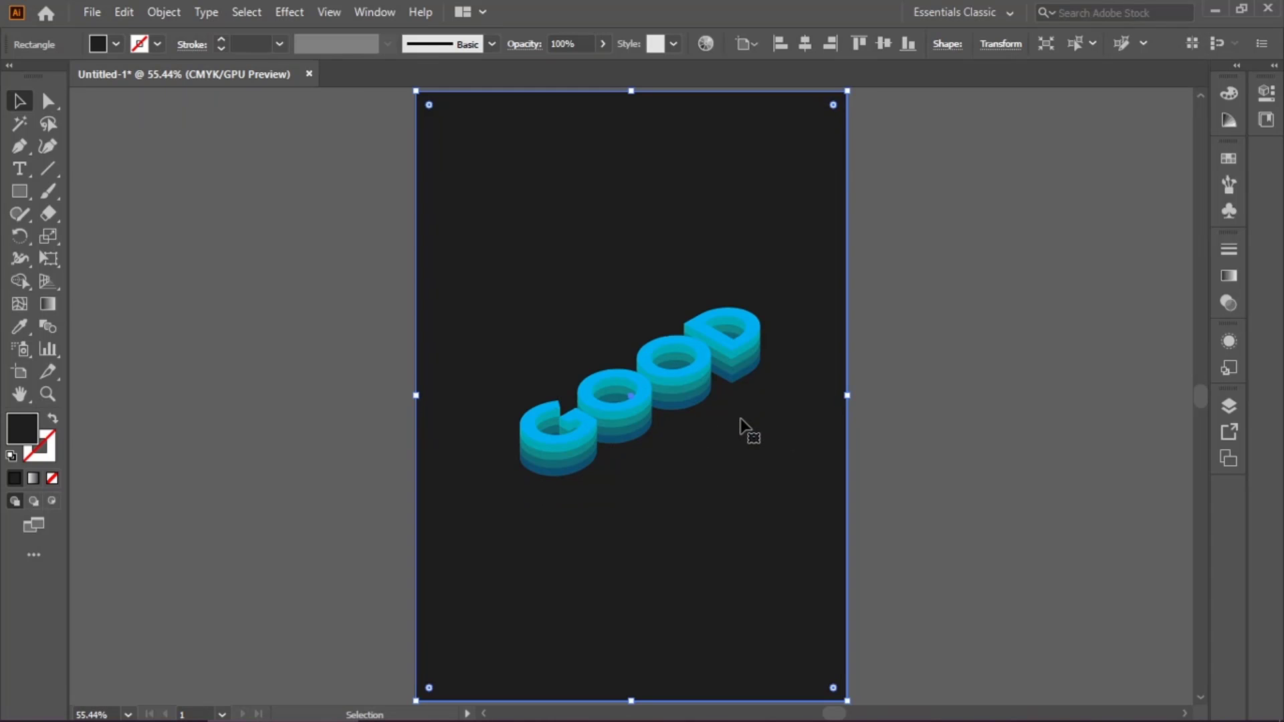